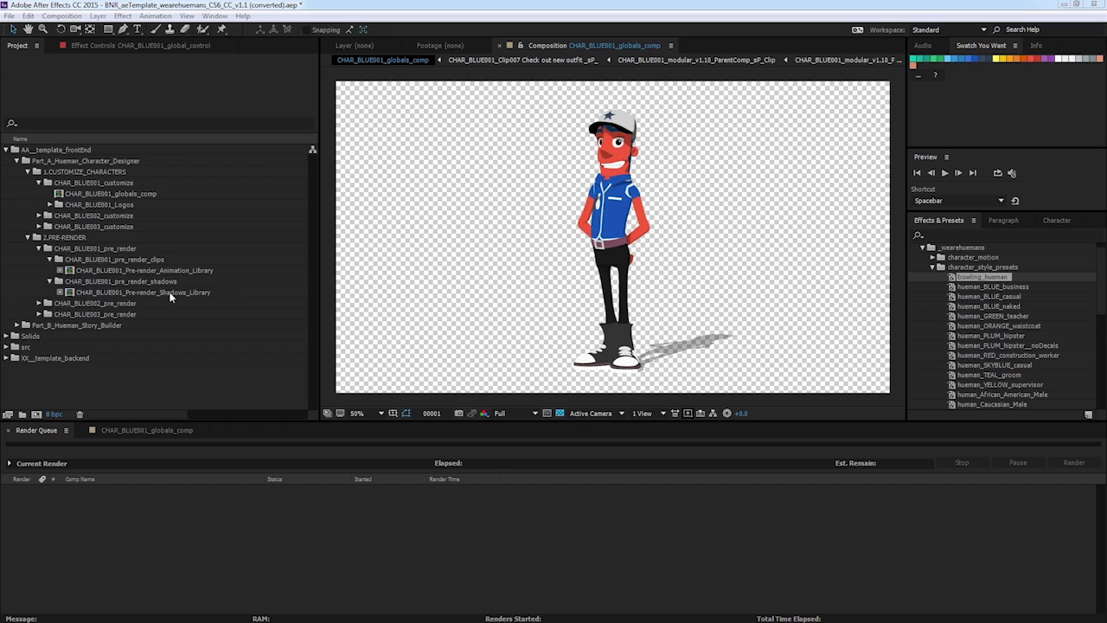
Remove the proxy from the CHAR_BLUE001_Pre-render_Shadows_Library composition by setting its proxy to None.
click(112, 271)
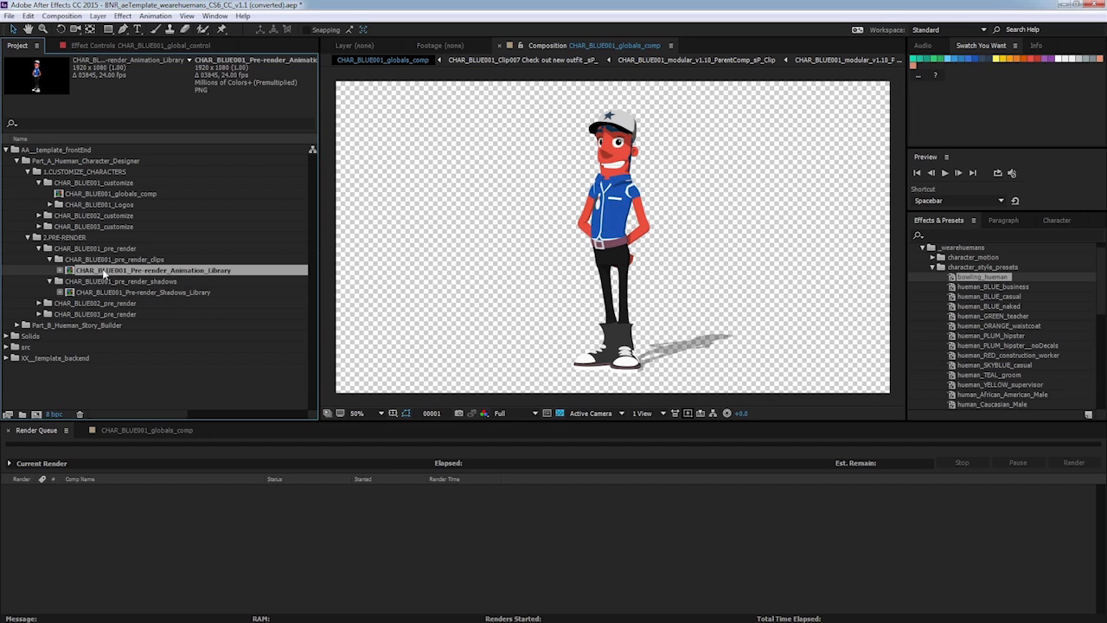
click(94, 293)
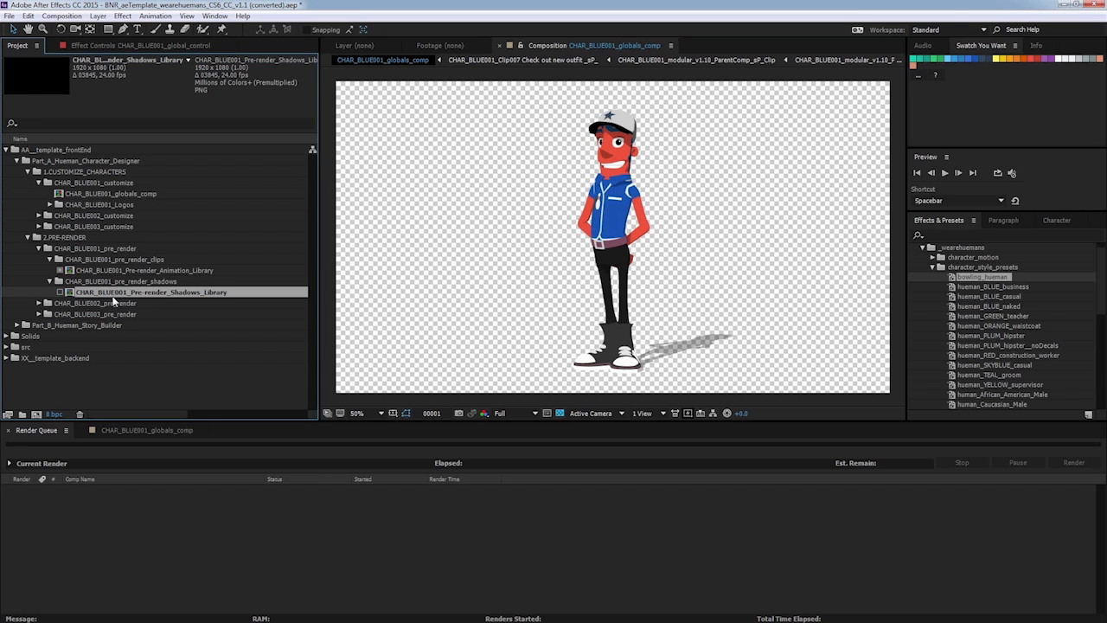
right_click(94, 292)
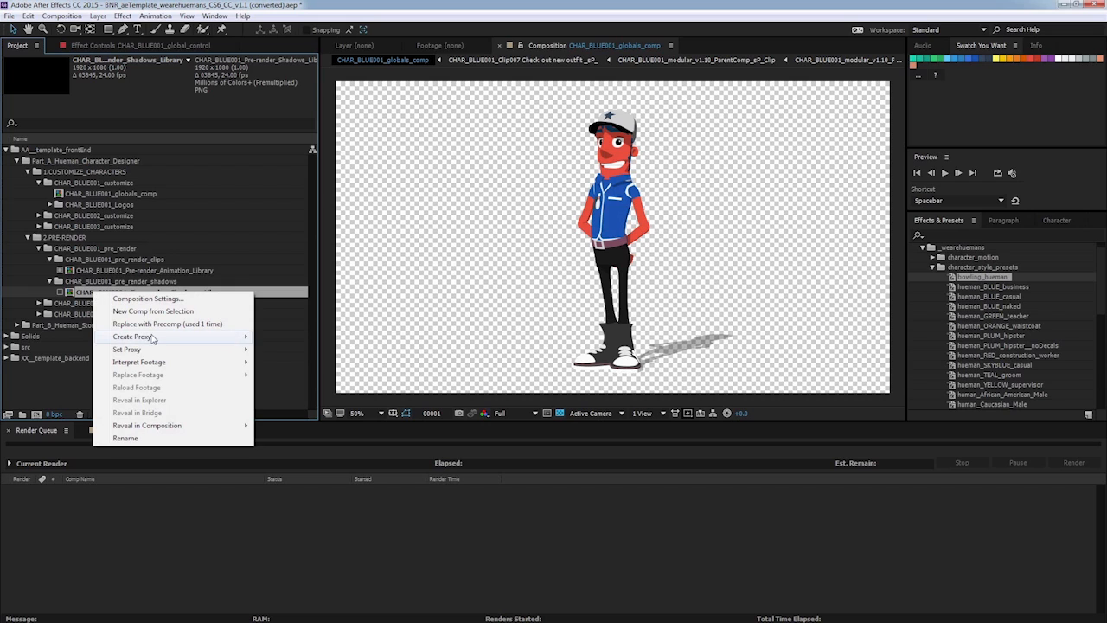
mouse_move(156, 344)
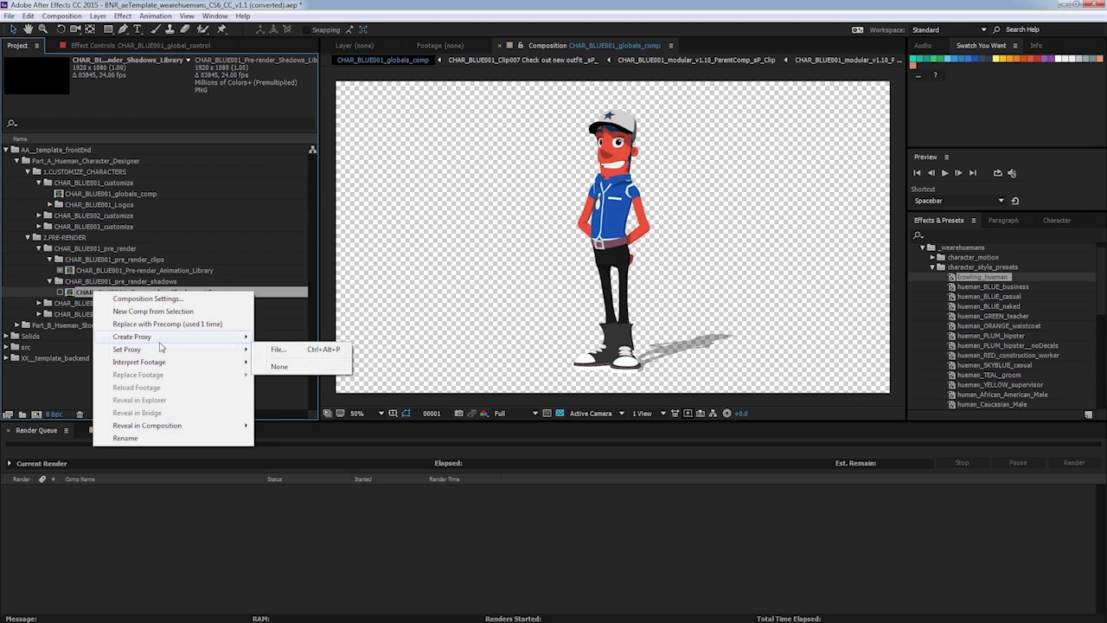
click(288, 366)
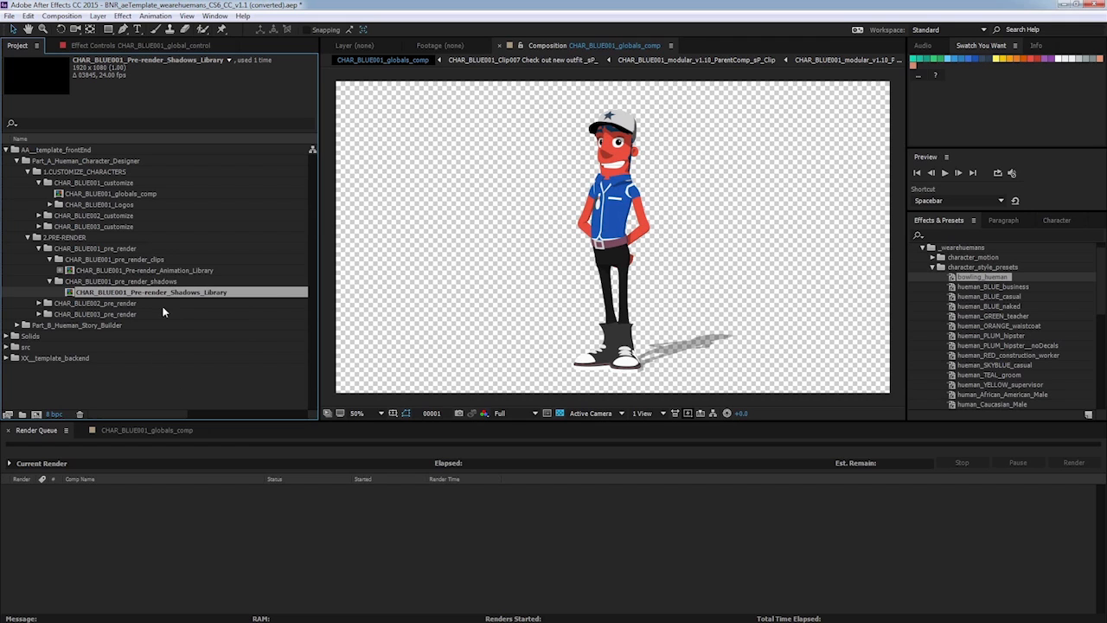
Set the Shadows Library composition's proxy to the file CHAR_BLUE001_Pre-render_Shadows_Library.mov.
right_click(119, 291)
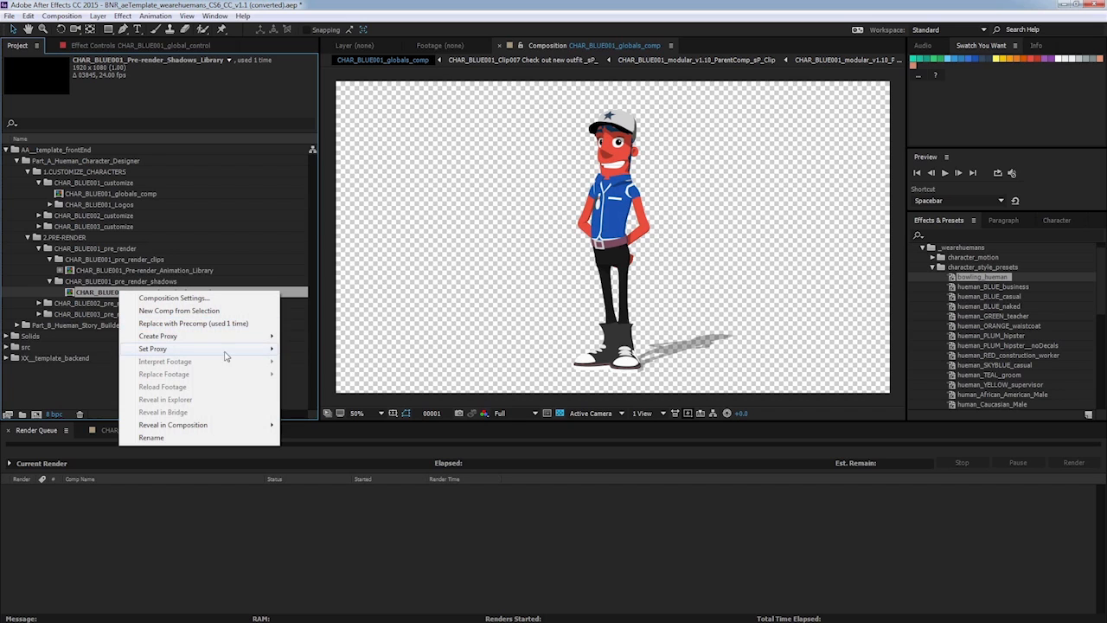
mouse_move(223, 350)
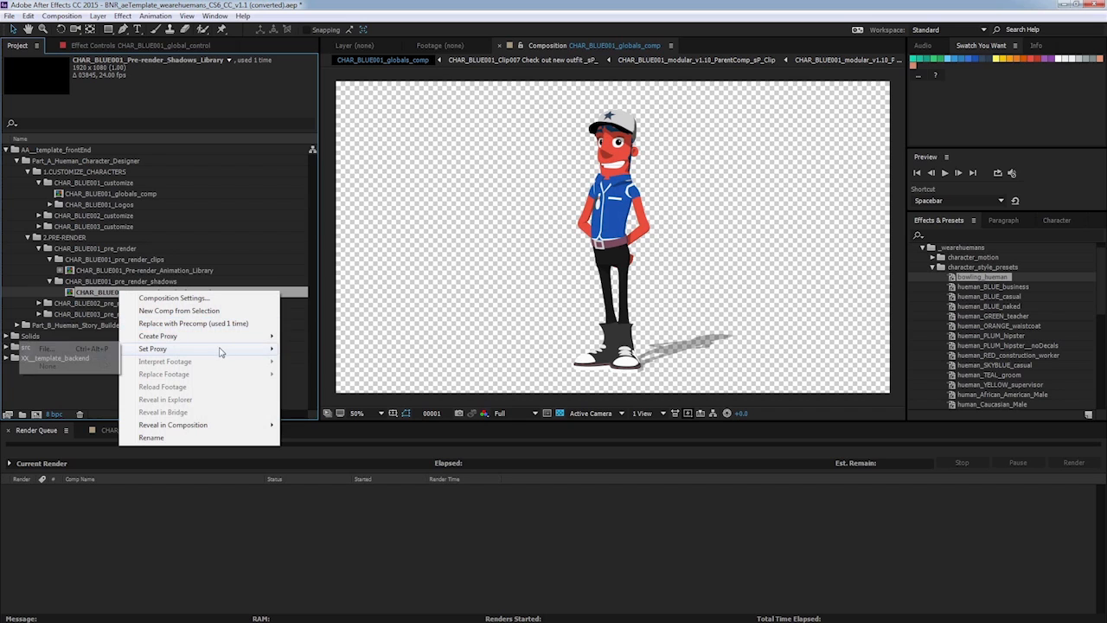
click(102, 350)
click(214, 136)
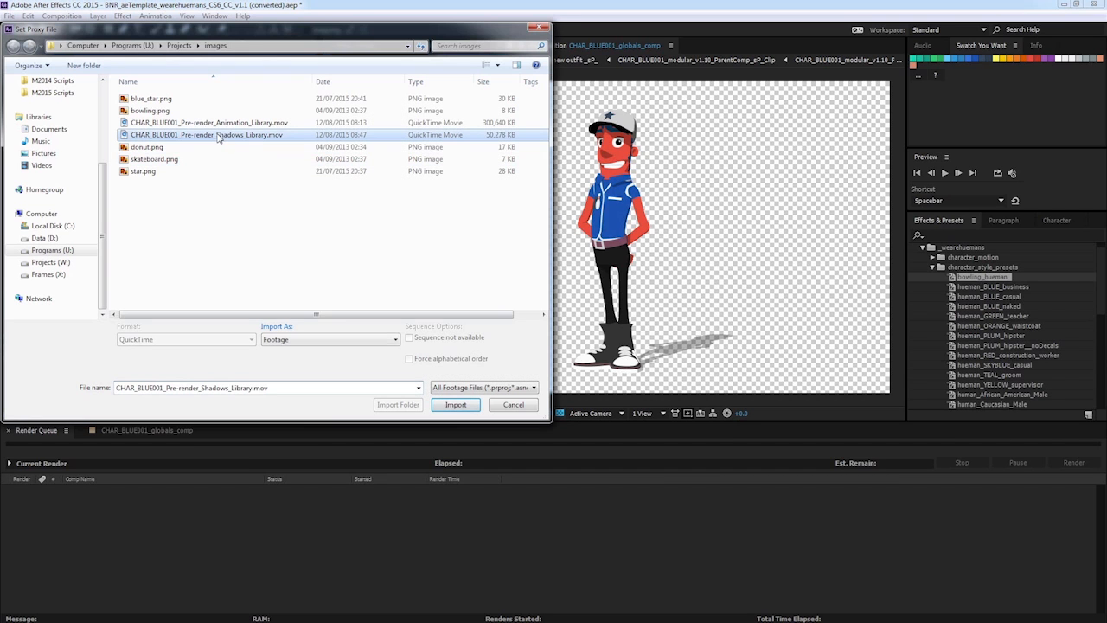
click(456, 405)
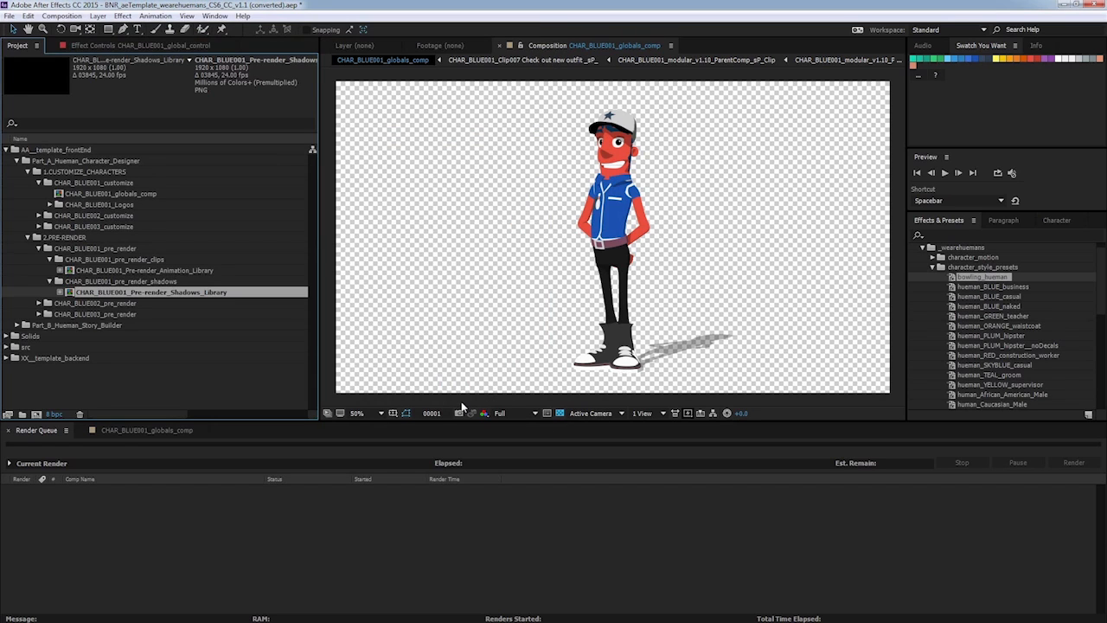
Open the ANIMATION_LIBRARY_PREVIEW composition in Part_B_Hueman_Story_Builder and scrub its timeline to preview the clips.
click(17, 161)
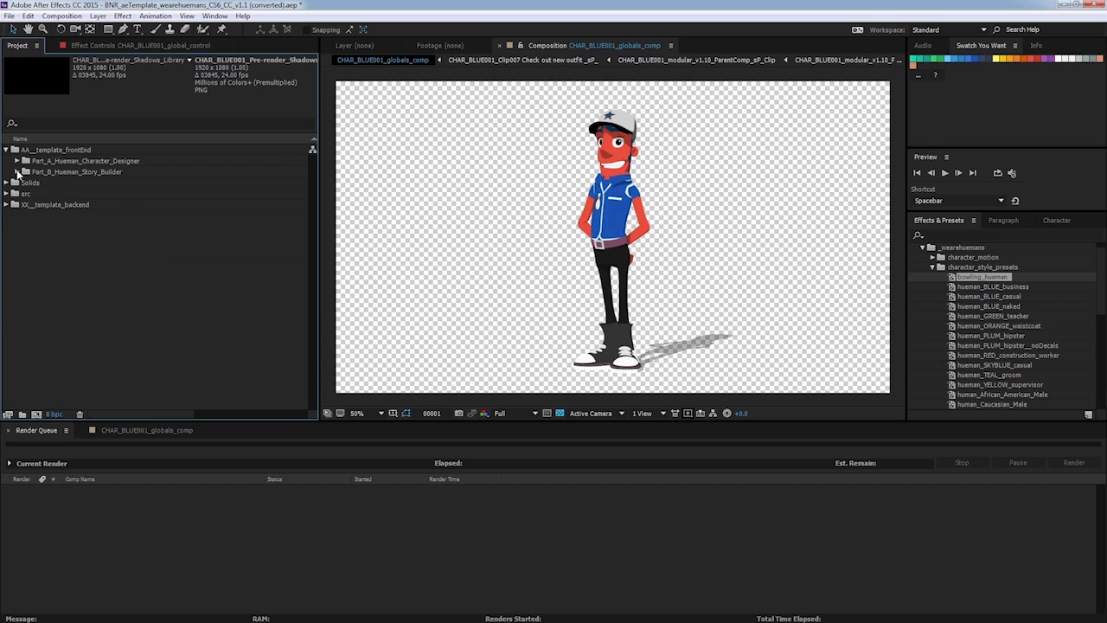
click(16, 171)
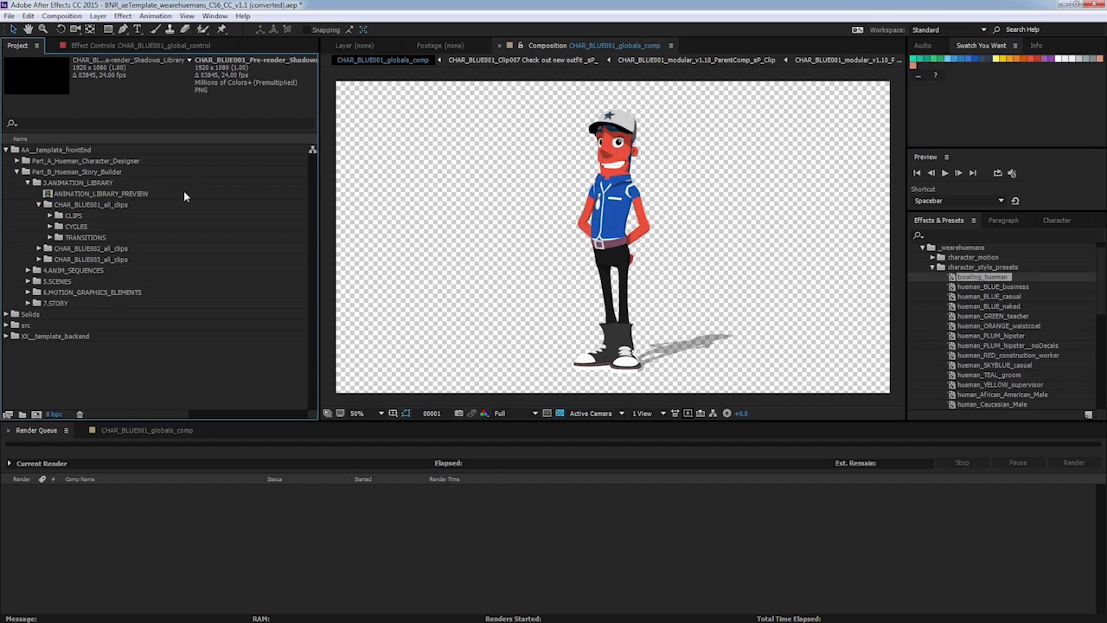
double_click(114, 192)
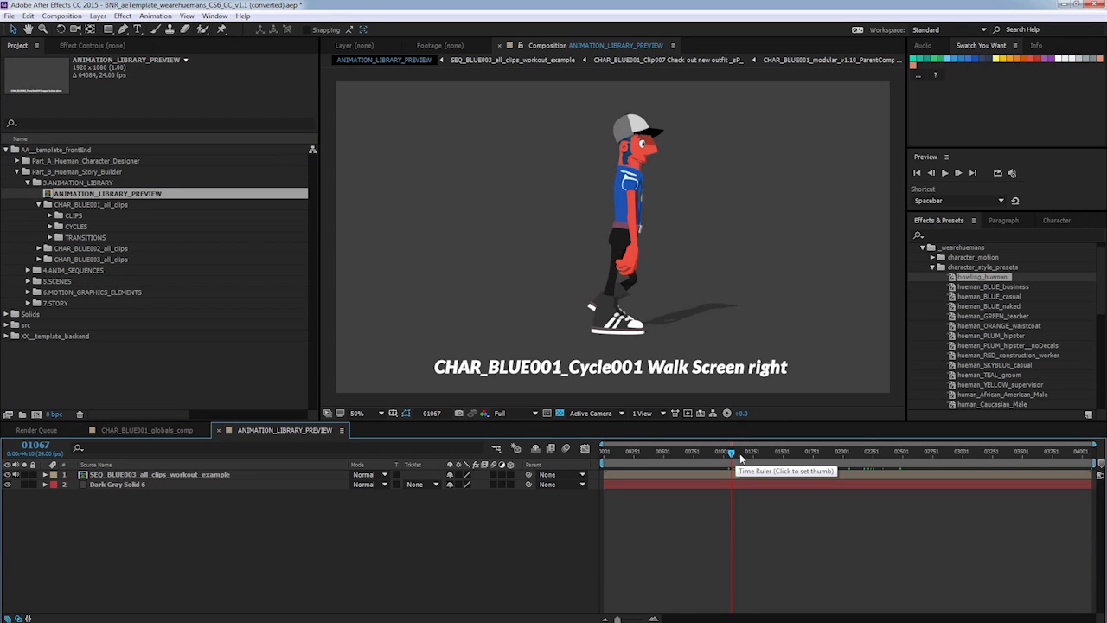
mouse_move(730, 456)
mouse_down()
mouse_move(621, 445)
mouse_move(736, 448)
mouse_up()
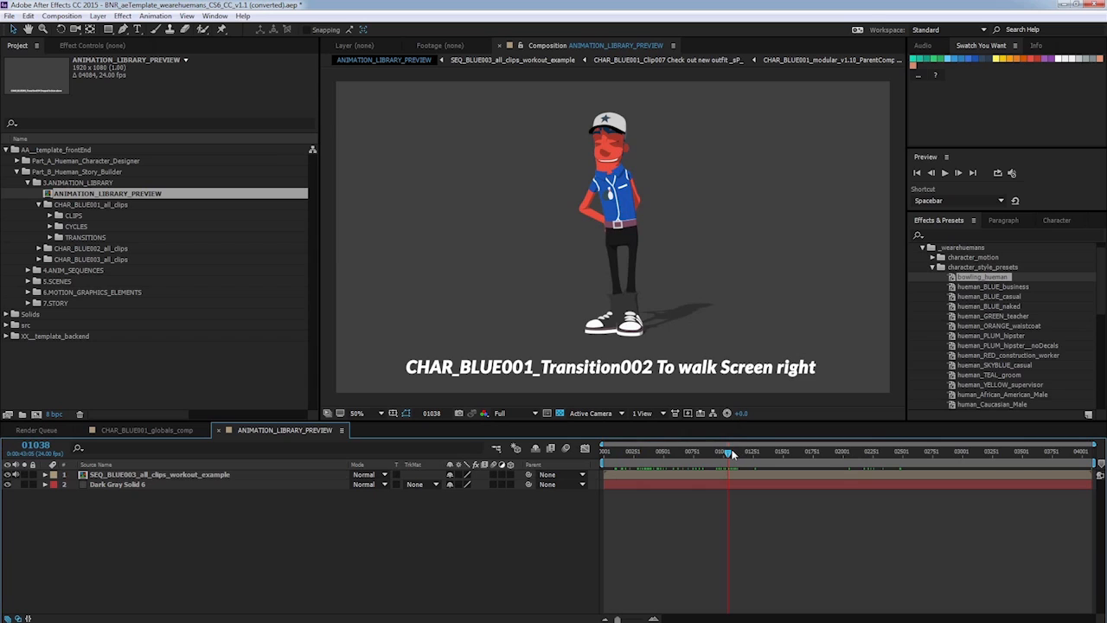
click(817, 452)
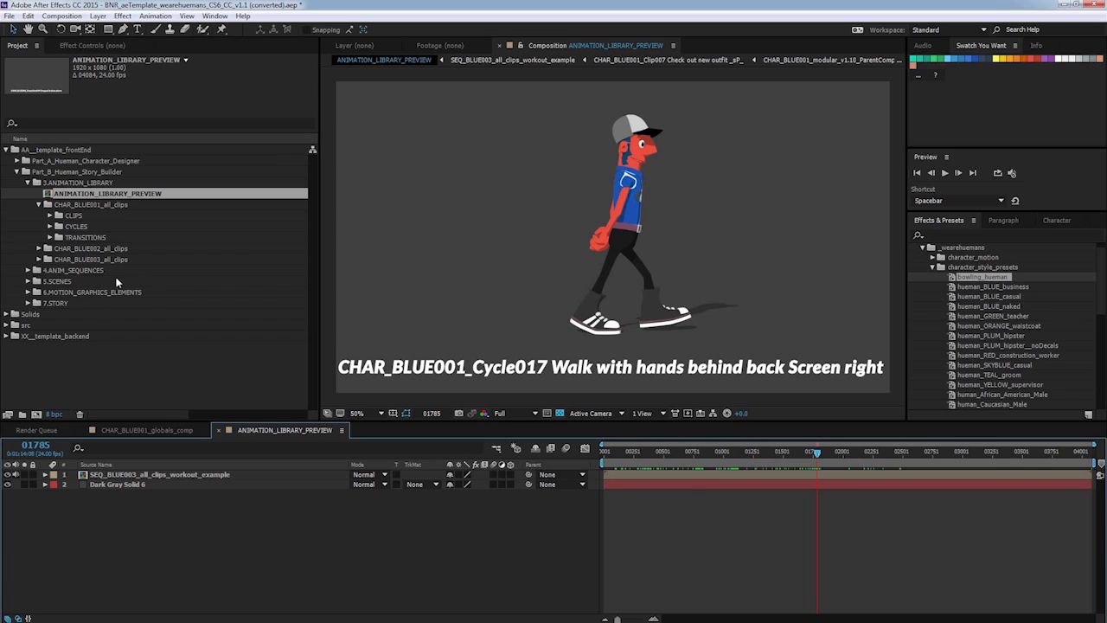
Open SEQ_XX_blank_sequence_01 from the 4.ANIM_SEQUENCES folder and inspect its camera and start-position layers.
click(78, 270)
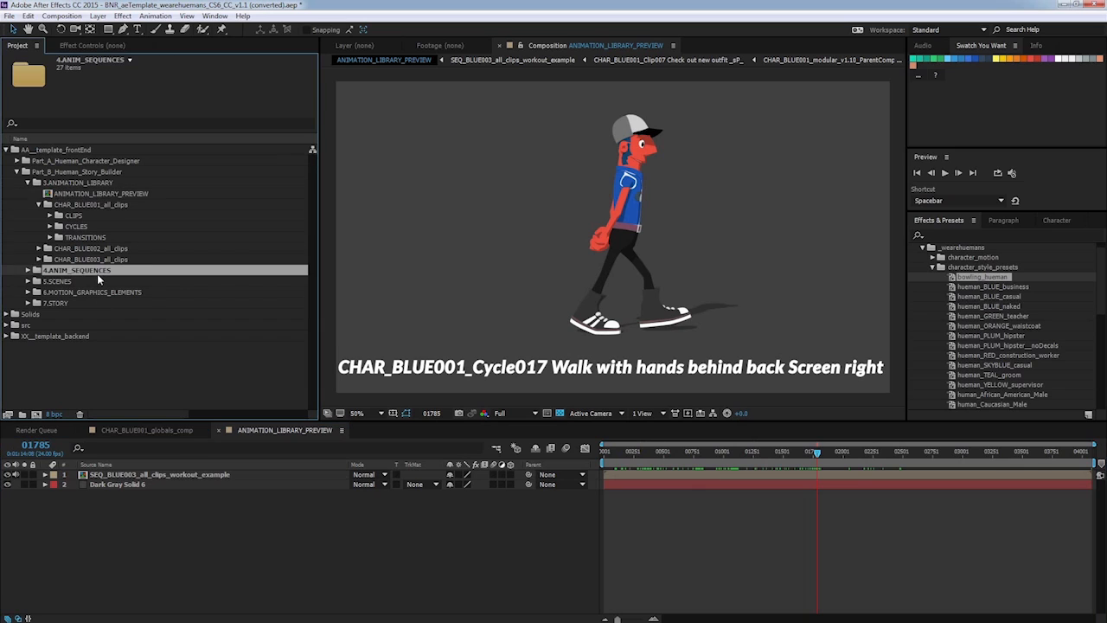
click(28, 270)
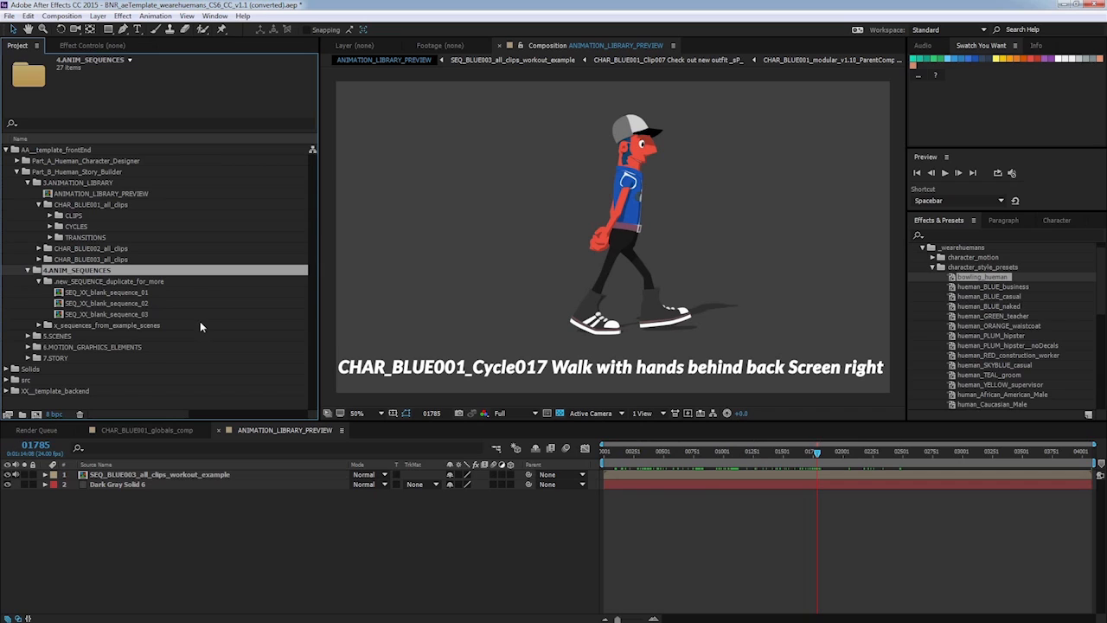
click(141, 294)
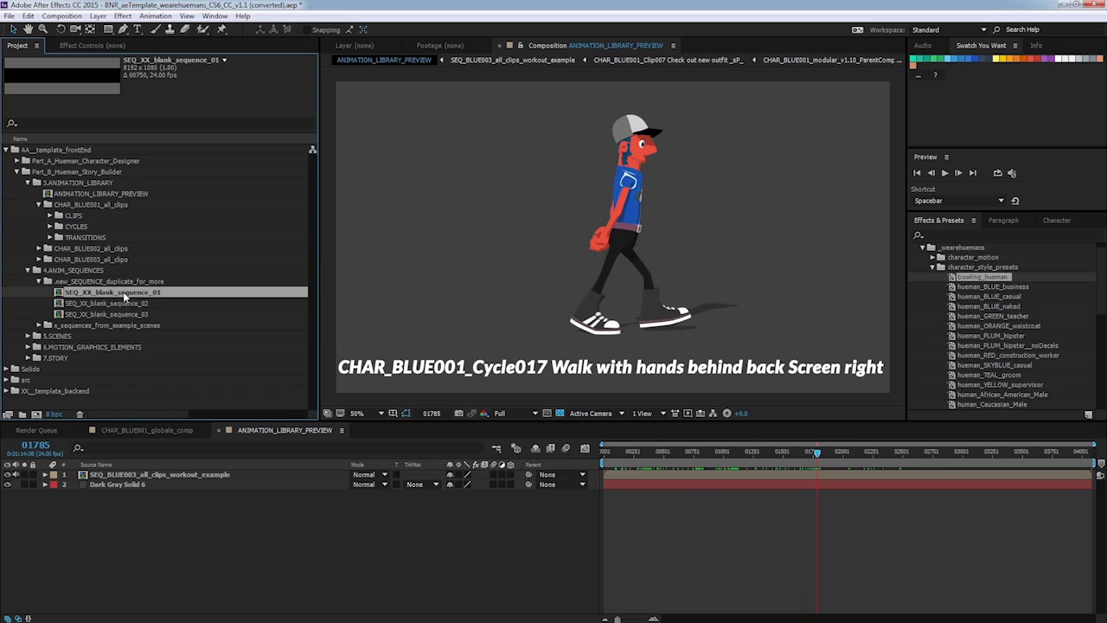
double_click(124, 292)
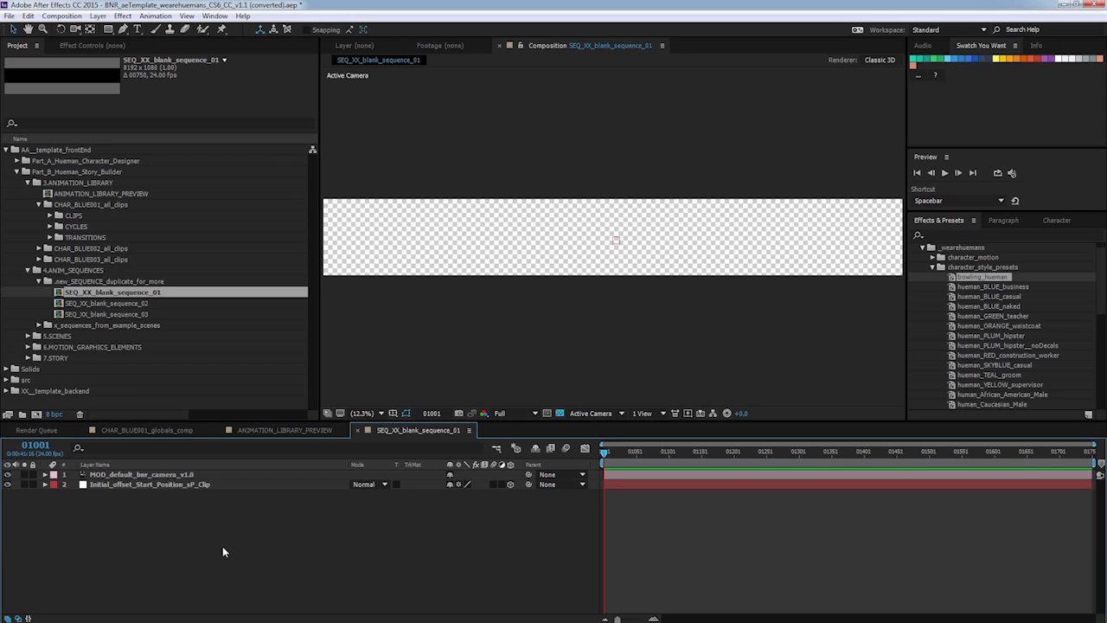
click(185, 474)
click(185, 486)
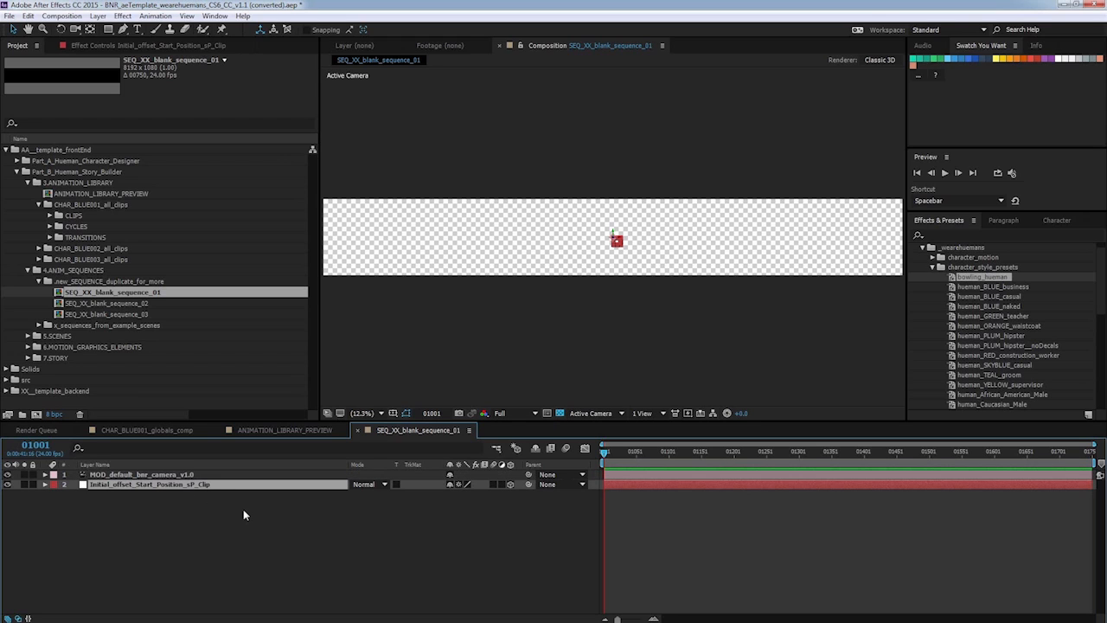
Open SEQ_BLUE003_all_clips_workout_example from x_sequences_from_example_scenes and scrub through its timeline.
click(96, 326)
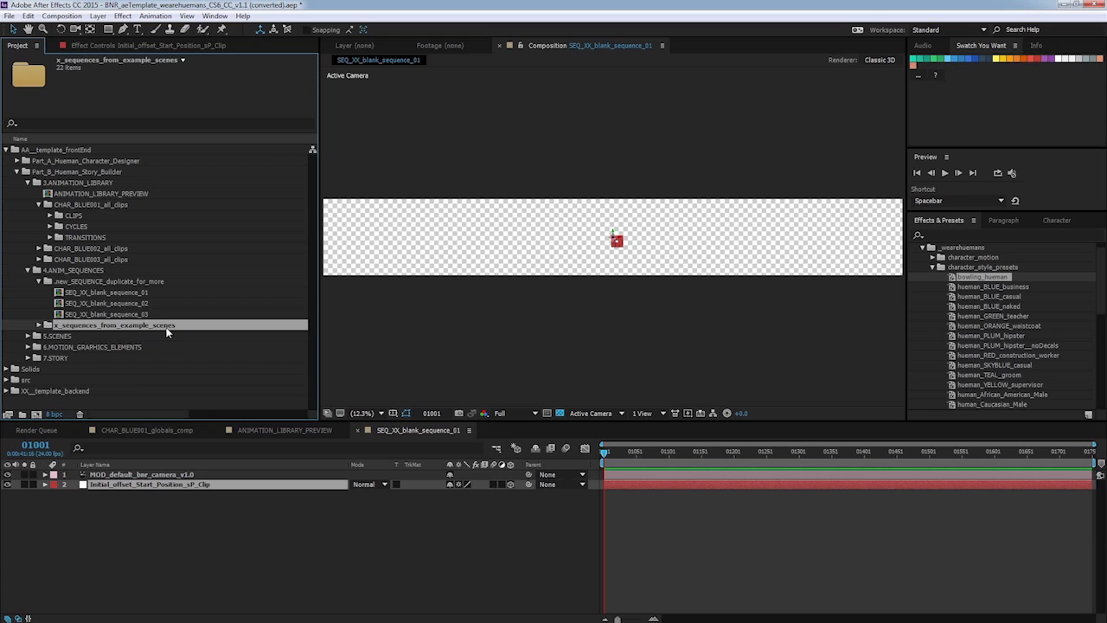
click(38, 326)
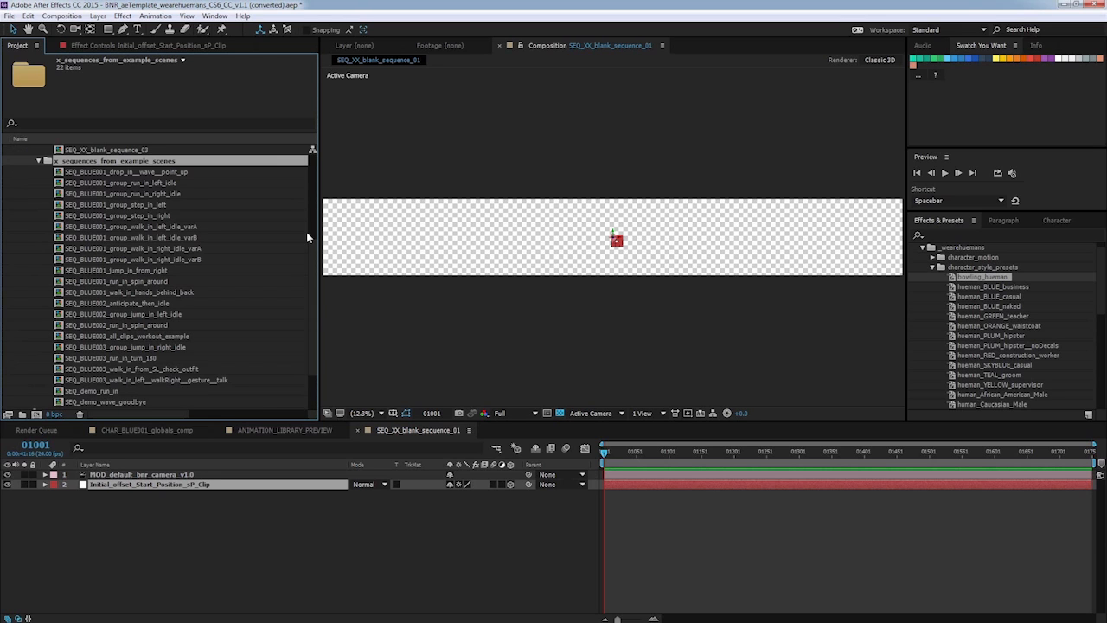
mouse_move(312, 259)
mouse_down()
mouse_move(315, 234)
mouse_move(317, 275)
mouse_up()
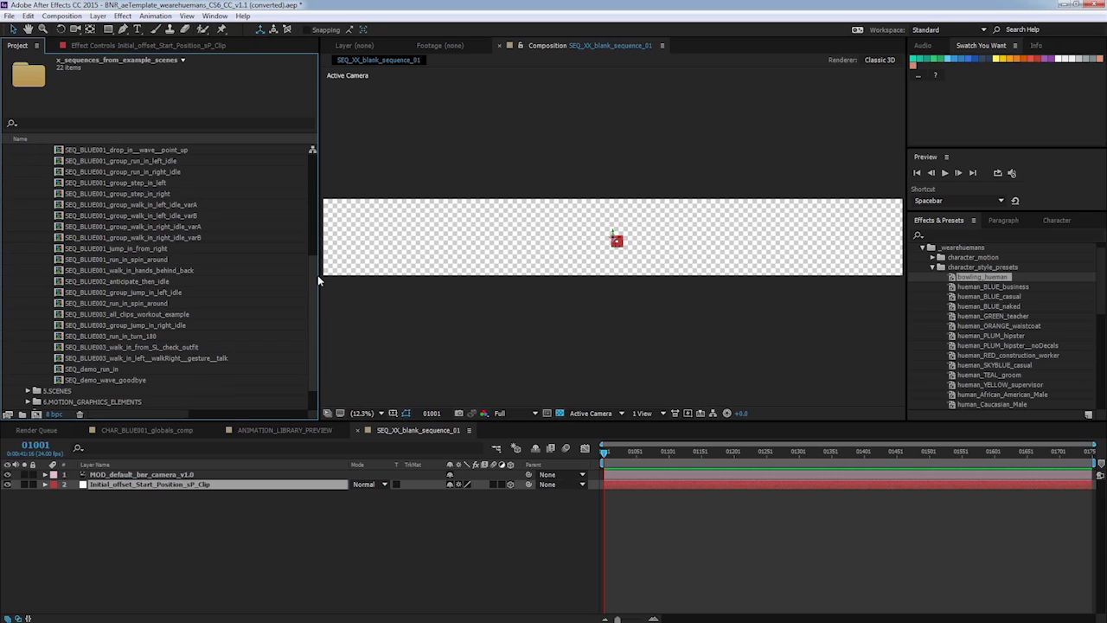
click(187, 315)
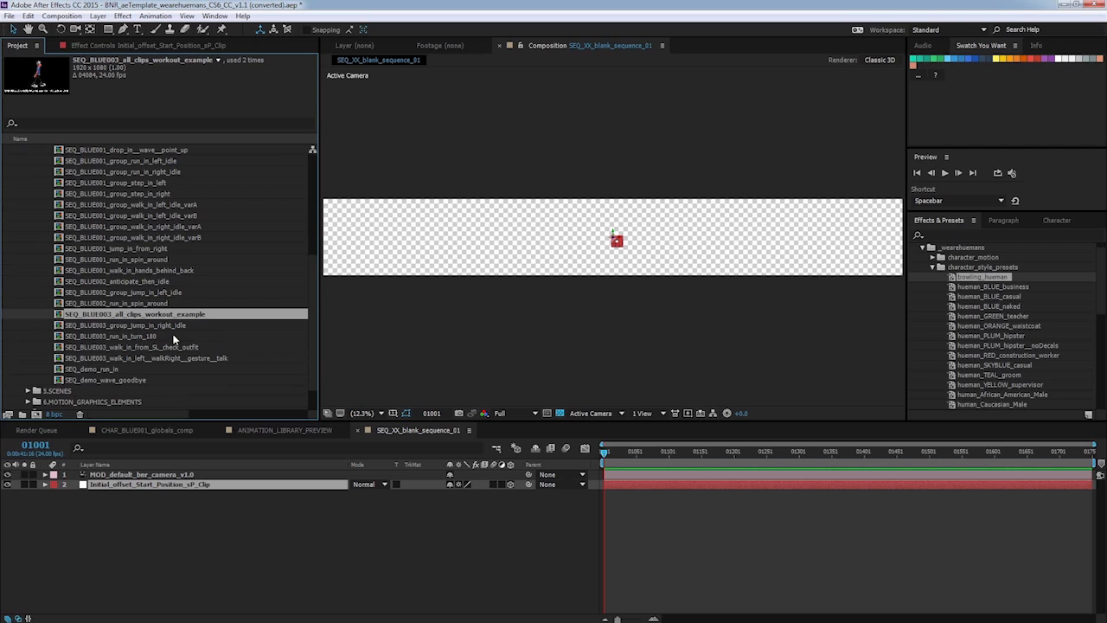
double_click(177, 317)
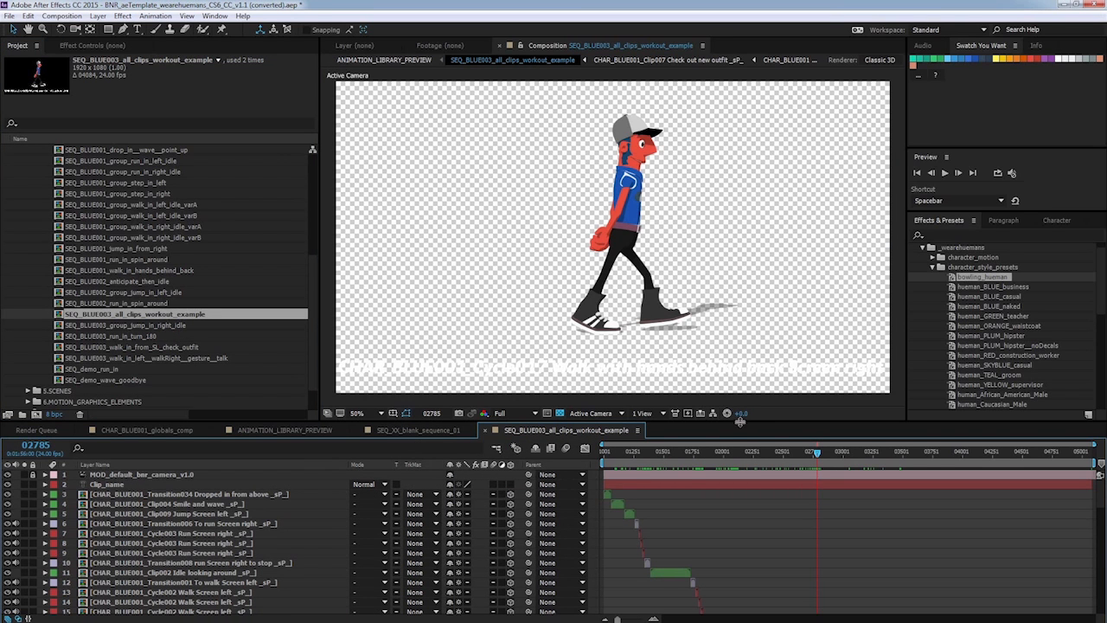
drag(739, 422, 739, 413)
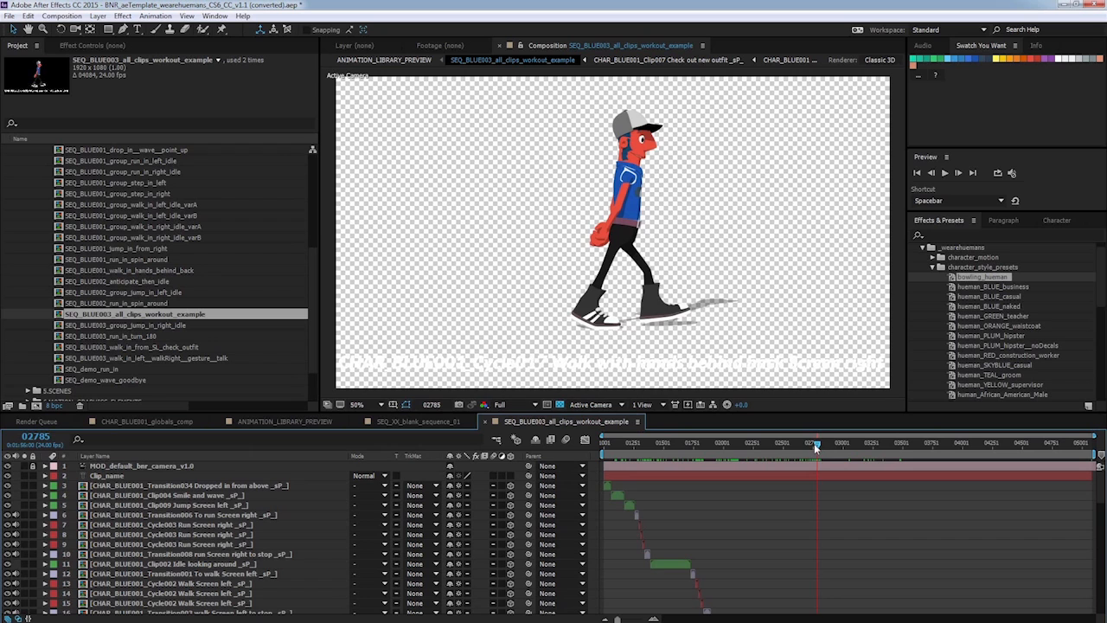
drag(814, 442, 668, 440)
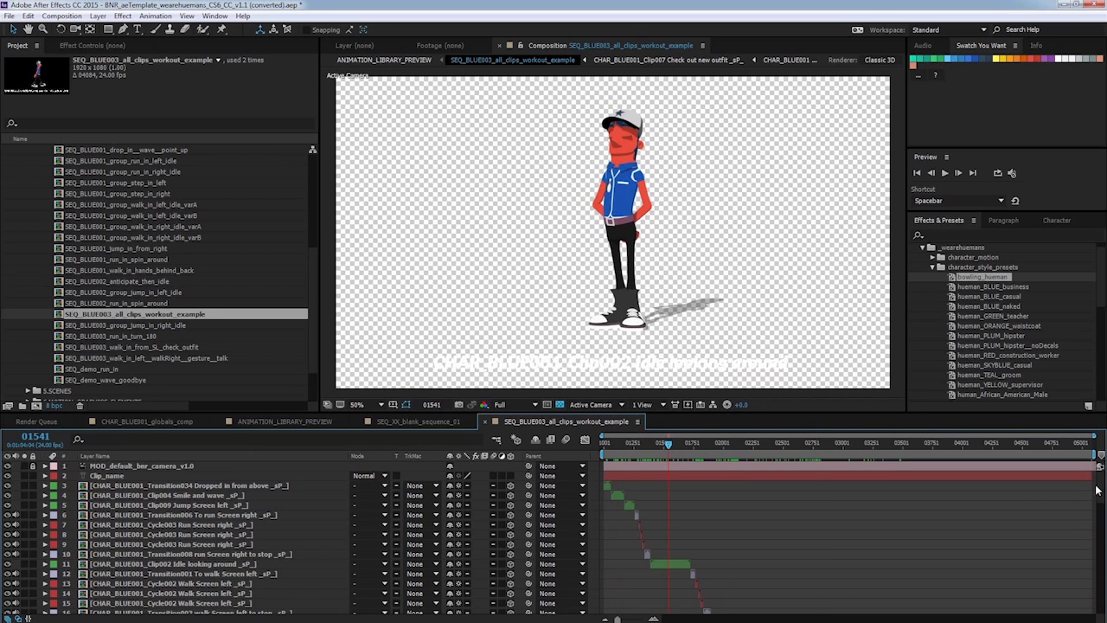
mouse_move(1100, 487)
mouse_down()
mouse_move(1103, 590)
mouse_move(1101, 484)
mouse_up()
drag(669, 443, 646, 441)
Duplicate the SEQ_XX_blank_sequence_03 composition.
scroll(313, 267, up, 4)
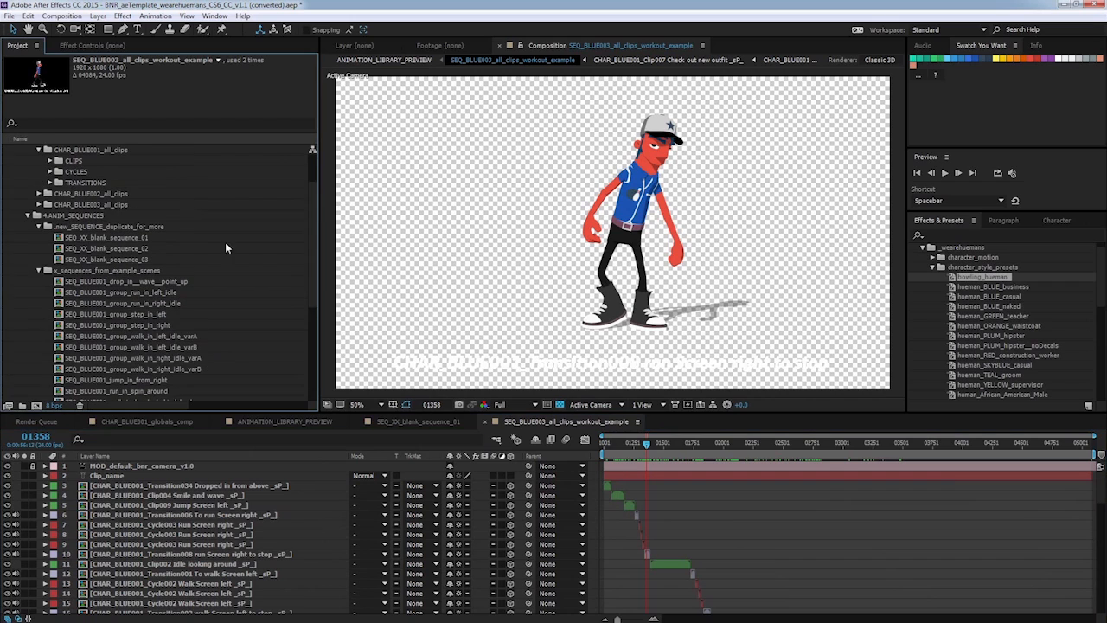
click(40, 271)
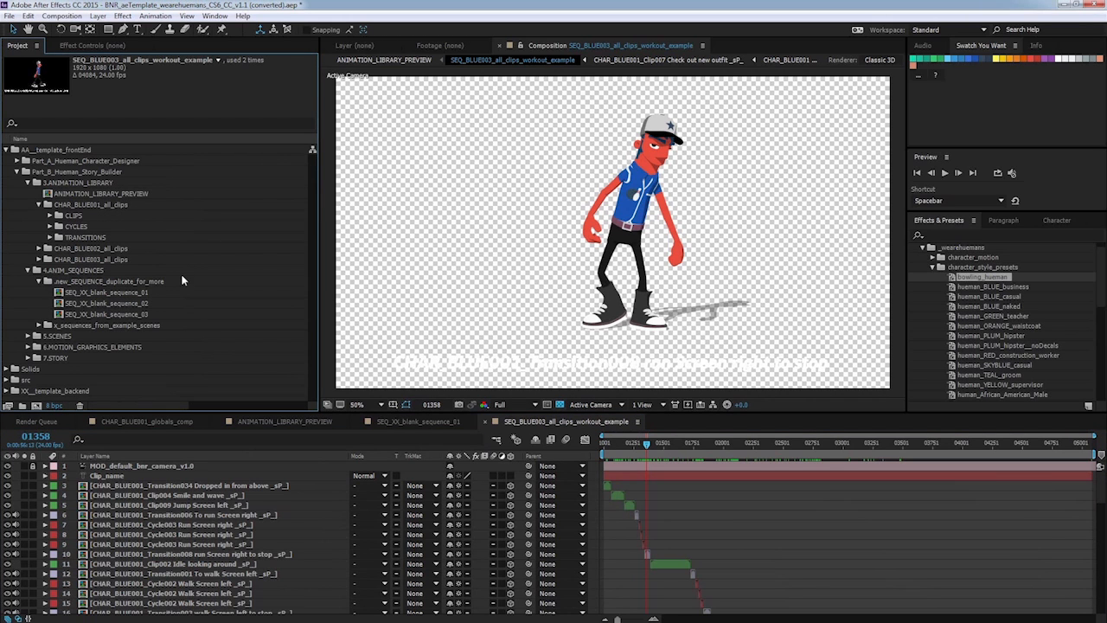
click(137, 313)
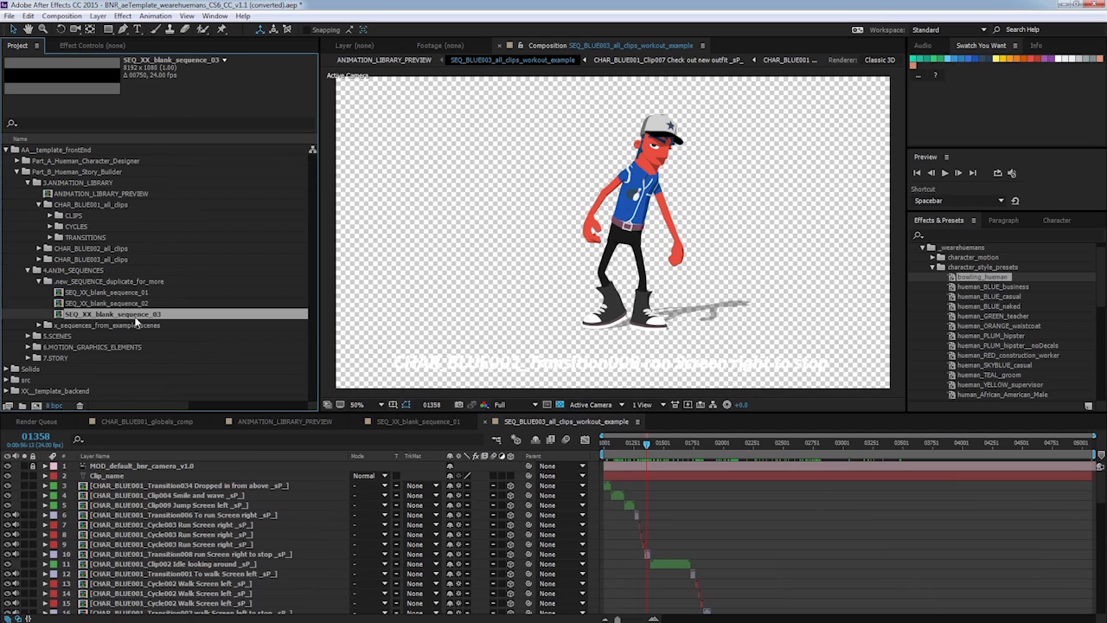
key(ctrl+d)
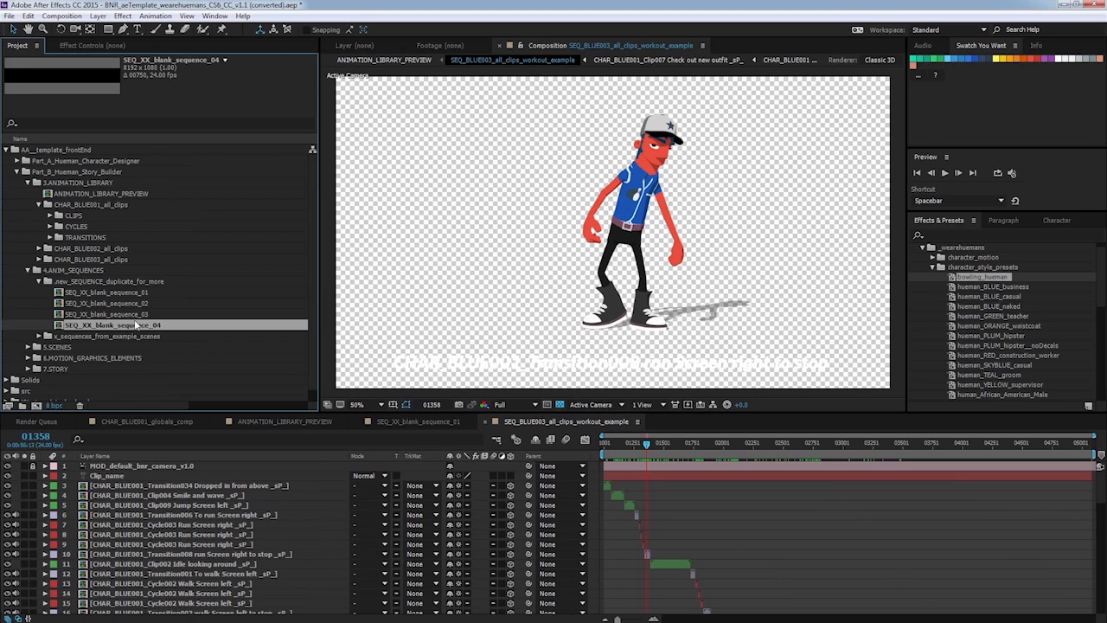
Rename the duplicated composition to SEQ_XX_demo_run_in and open it.
right_click(134, 325)
click(164, 468)
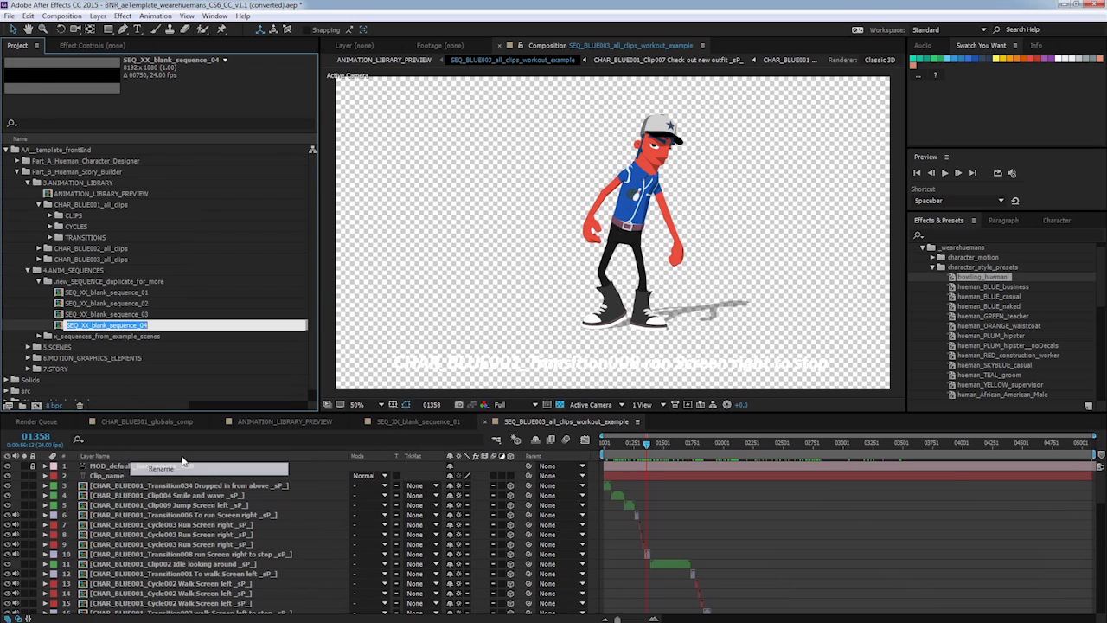
drag(91, 324, 173, 320)
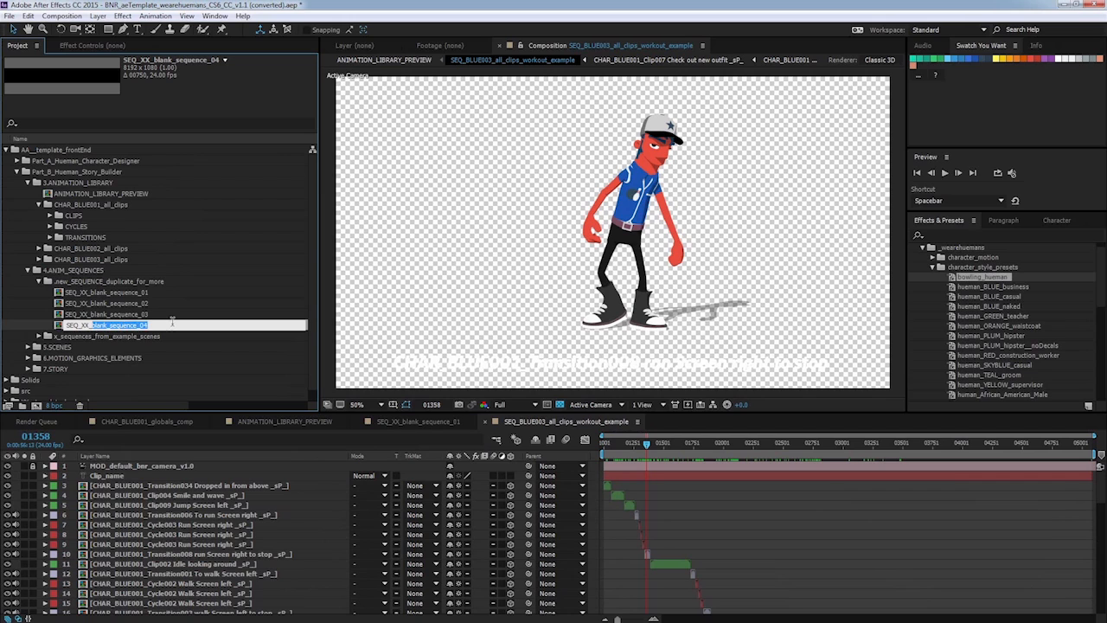
text(demo_run_in)
key(Return)
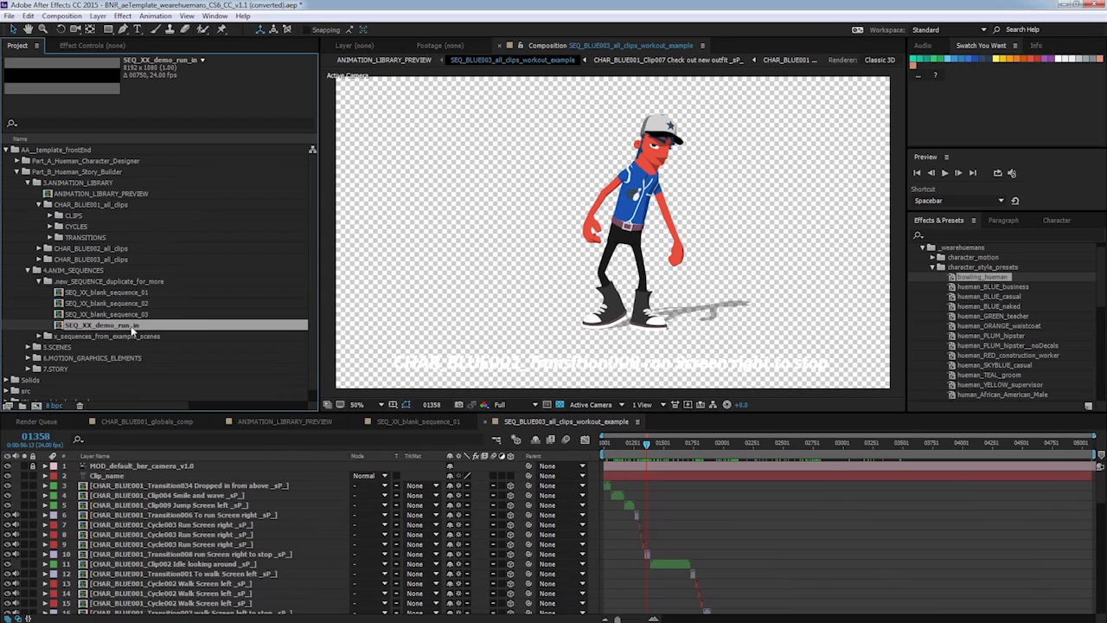
double_click(133, 328)
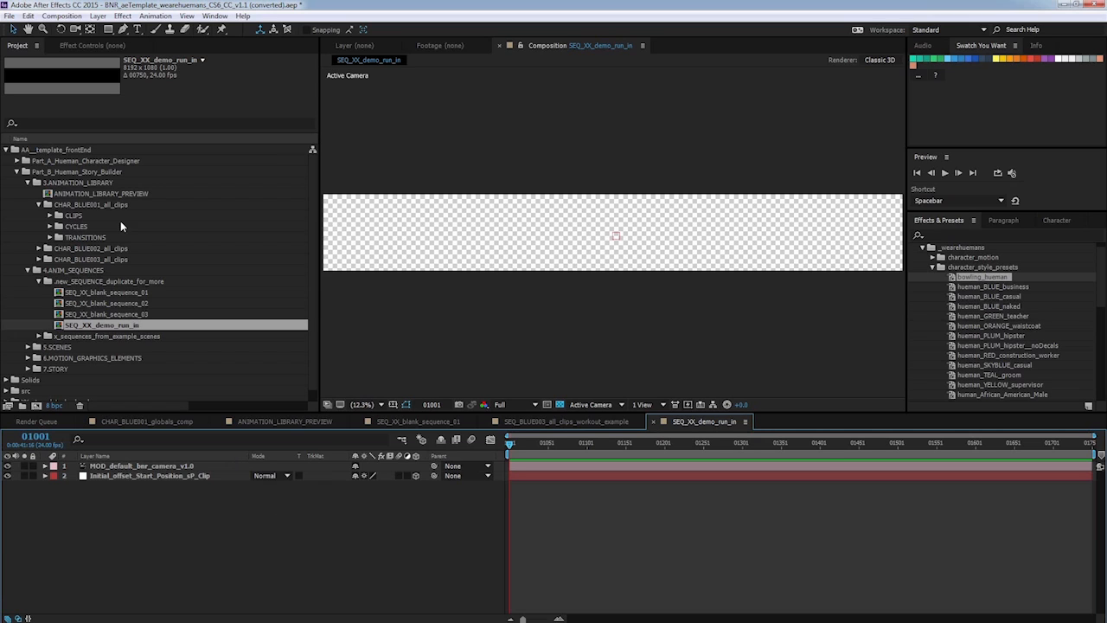
click(98, 184)
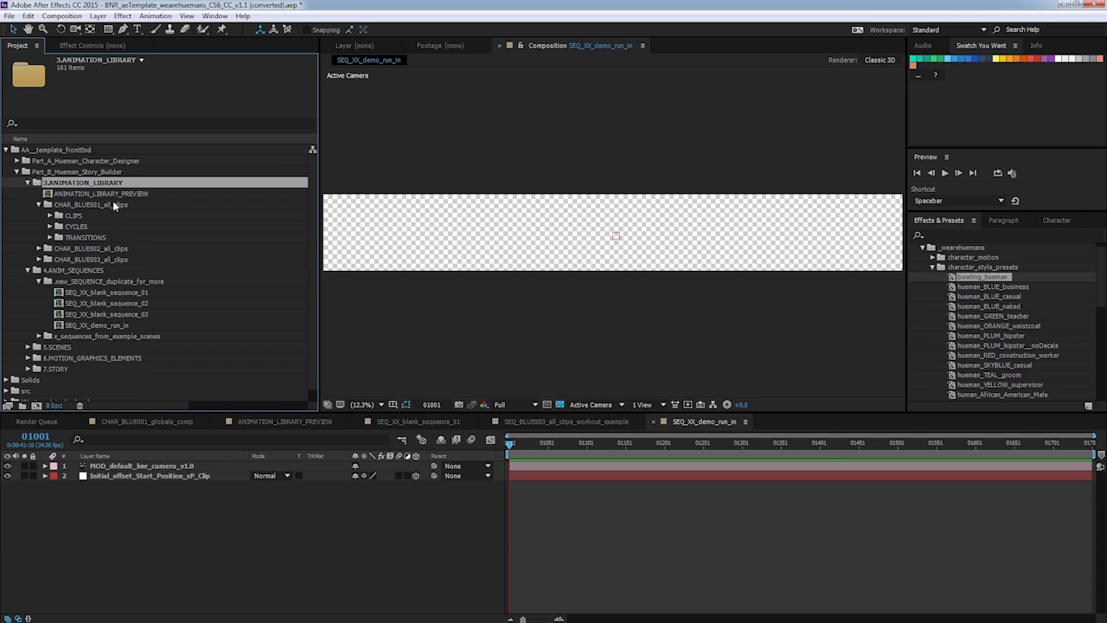
Browse the character library folders and add CHAR_BLUE001_Cycle003 Run Screen right from CYCLES to the composition.
click(119, 204)
click(123, 248)
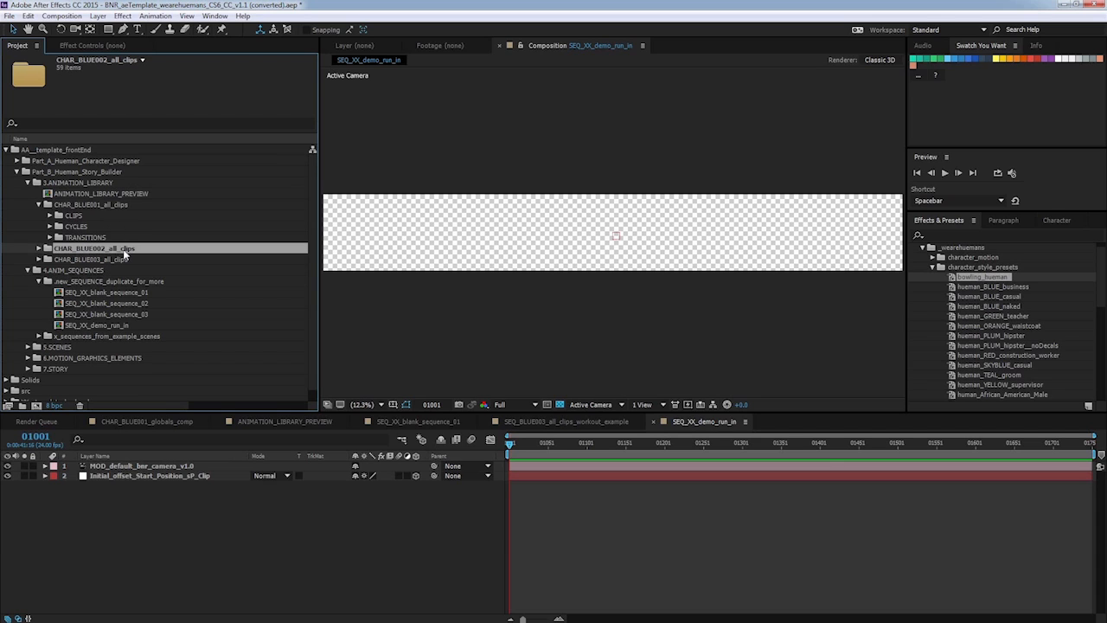
click(127, 260)
click(124, 204)
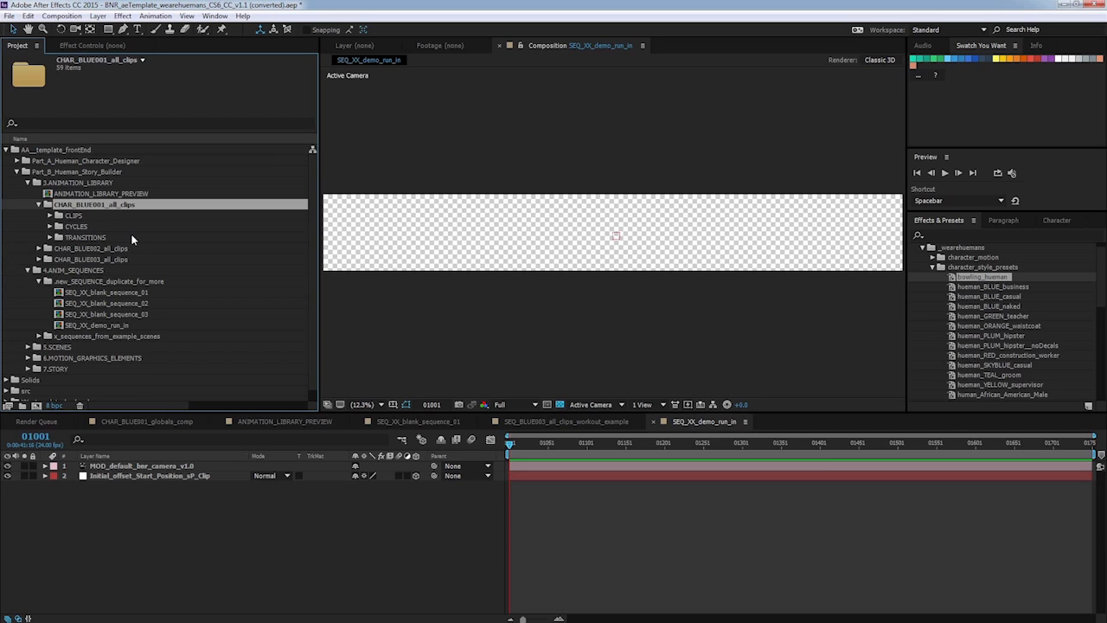
click(80, 227)
click(50, 226)
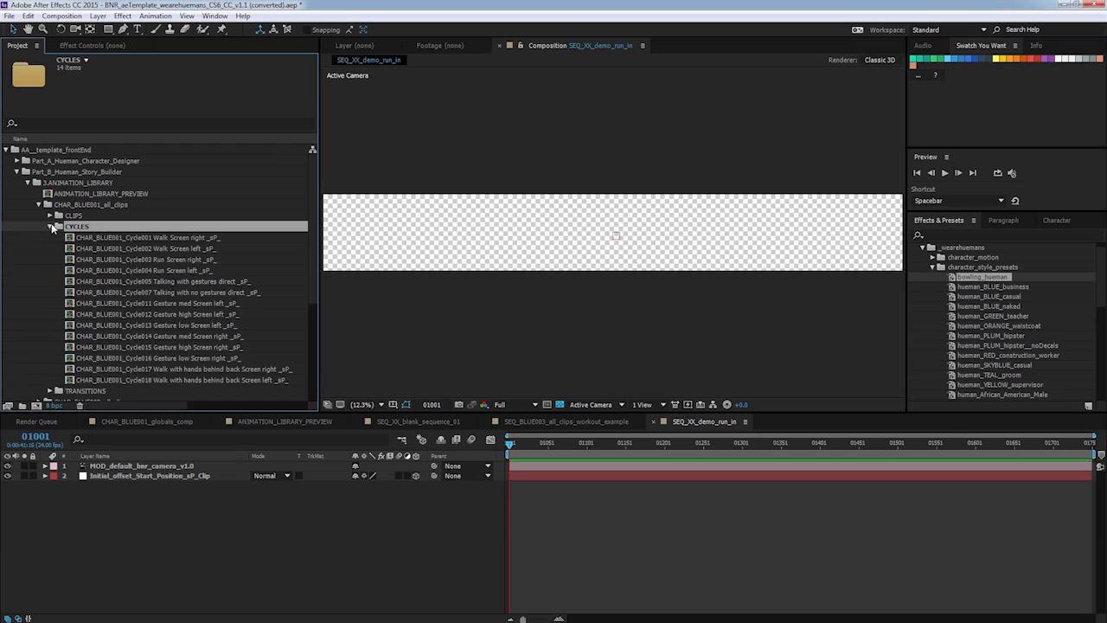
click(216, 261)
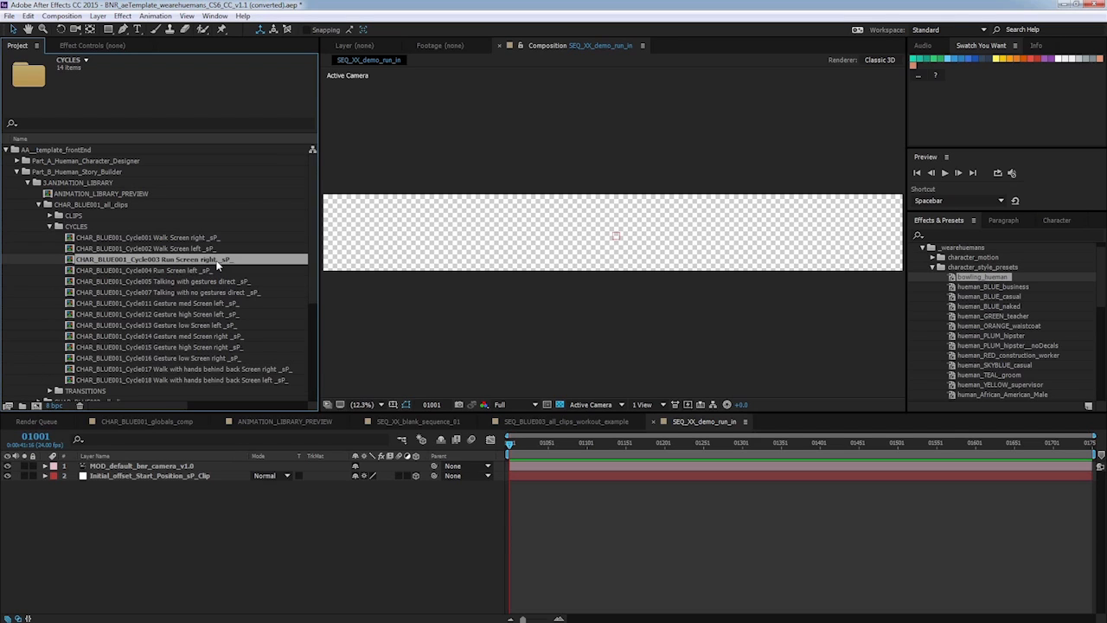
drag(197, 261, 228, 543)
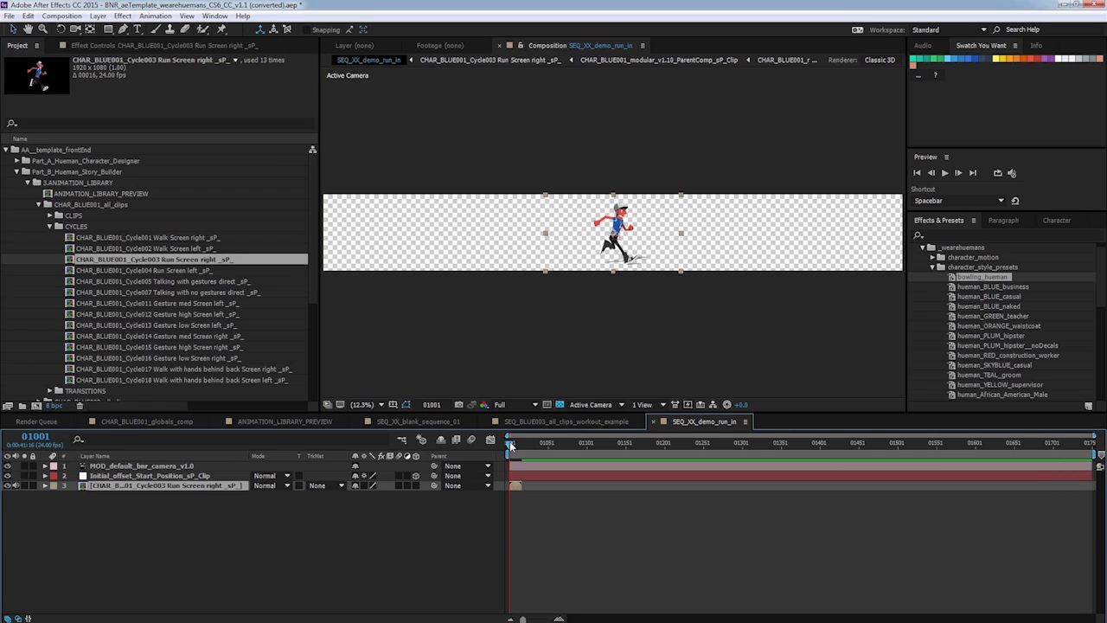
Add two more copies of the Cycle003 run clip to the composition.
drag(510, 441, 522, 444)
drag(522, 443, 498, 437)
drag(194, 260, 242, 557)
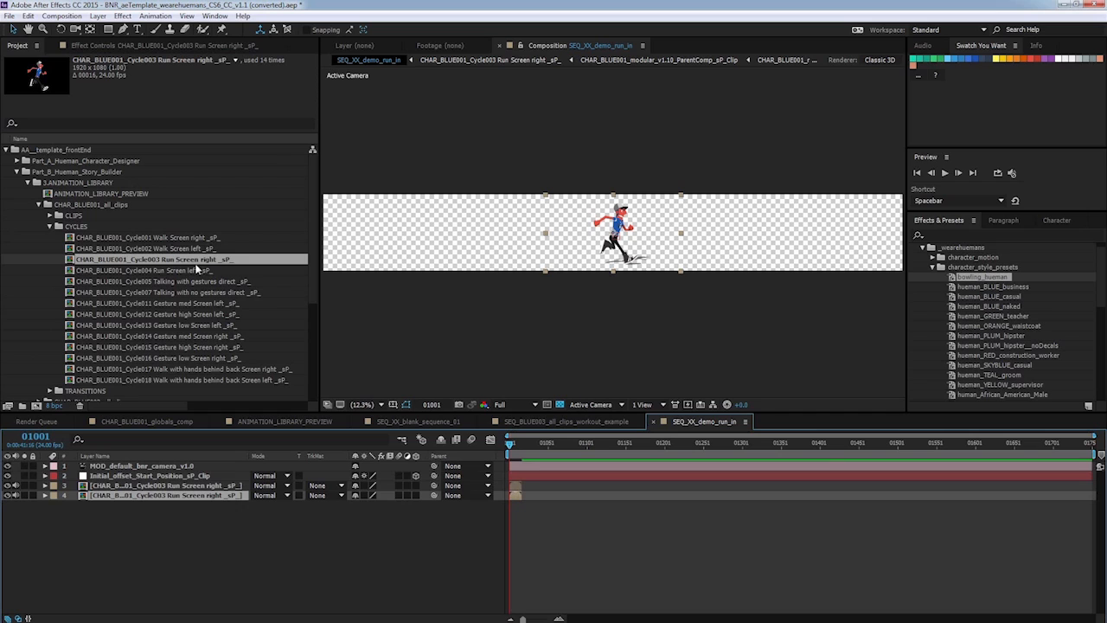
drag(197, 259, 289, 517)
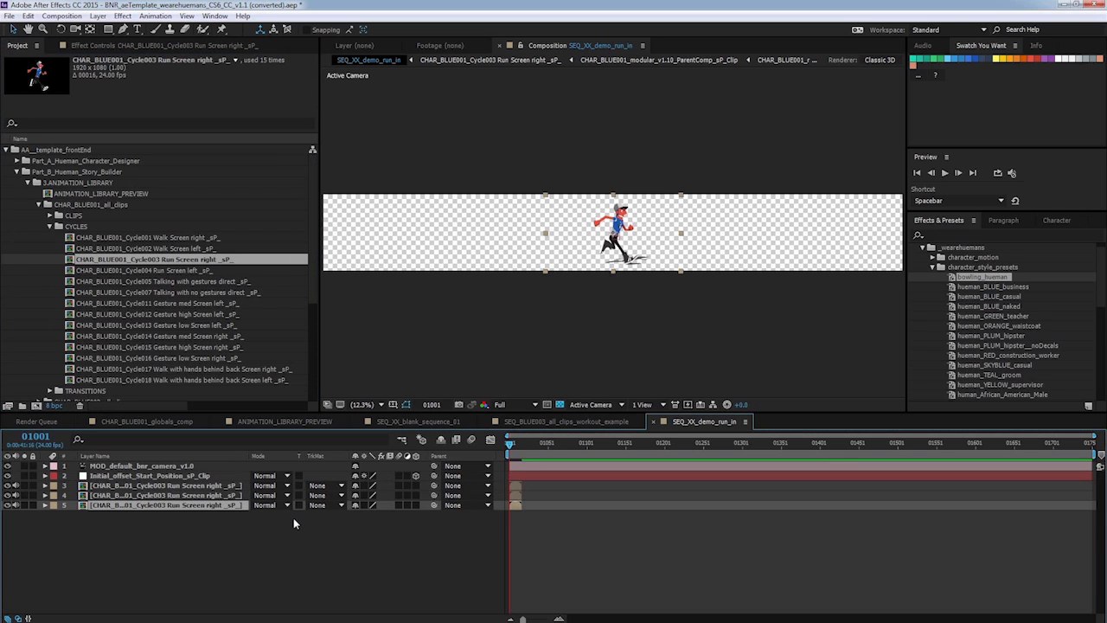
Stagger the three run cycle layers end to end along the timeline.
click(518, 497)
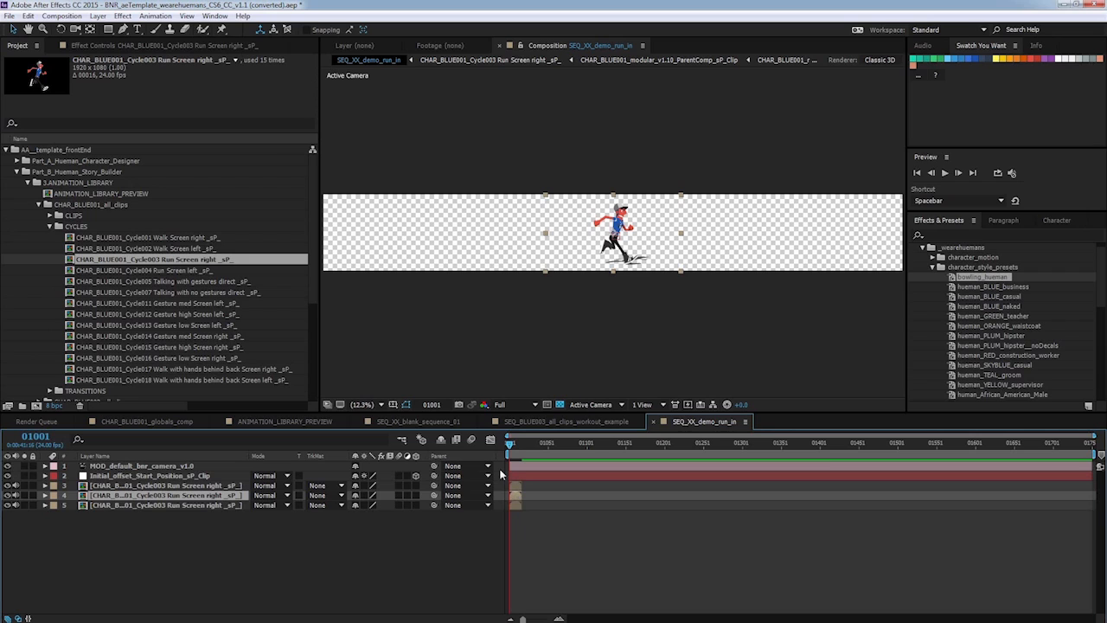
drag(516, 500, 543, 508)
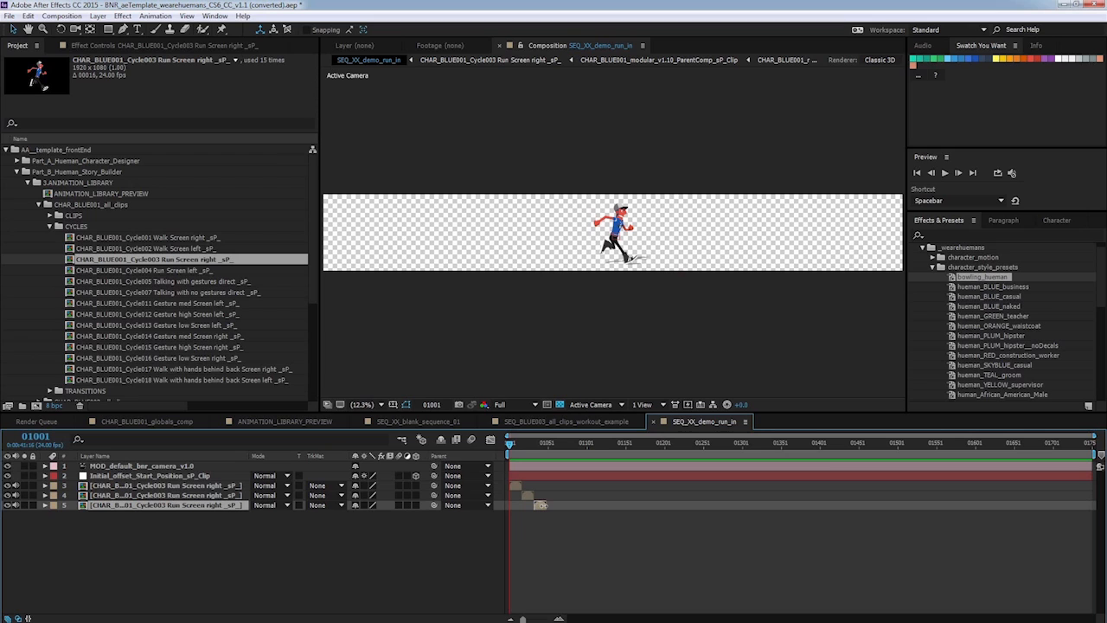
drag(1091, 436, 644, 424)
drag(510, 444, 644, 440)
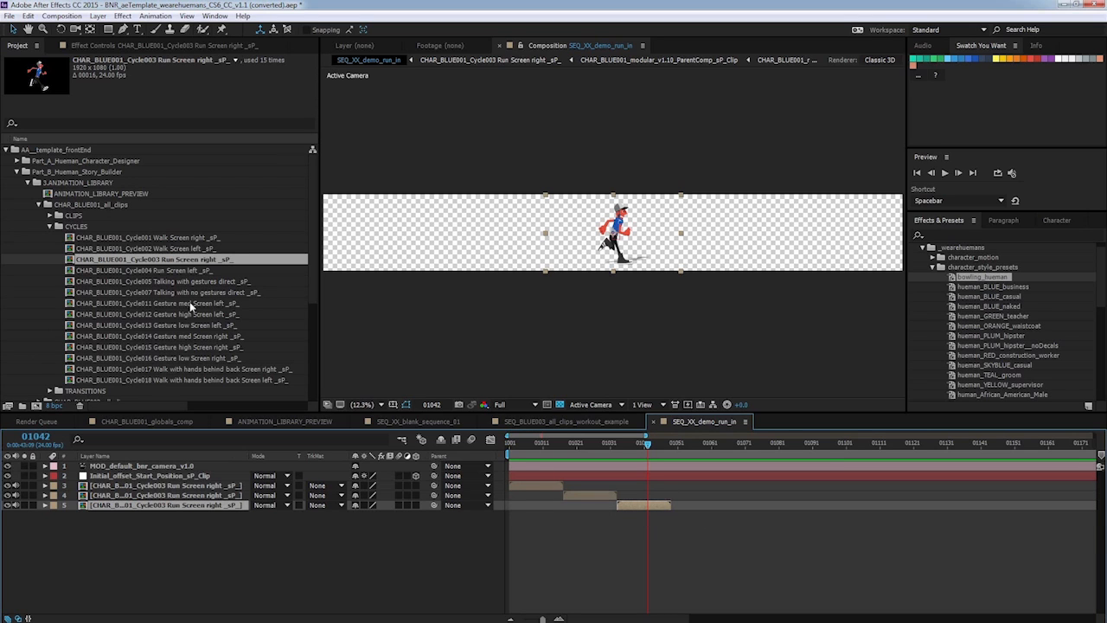
Add CHAR_BLUE001_Transition008 run Screen right to stop from TRANSITIONS and place it after the third run cycle.
click(49, 226)
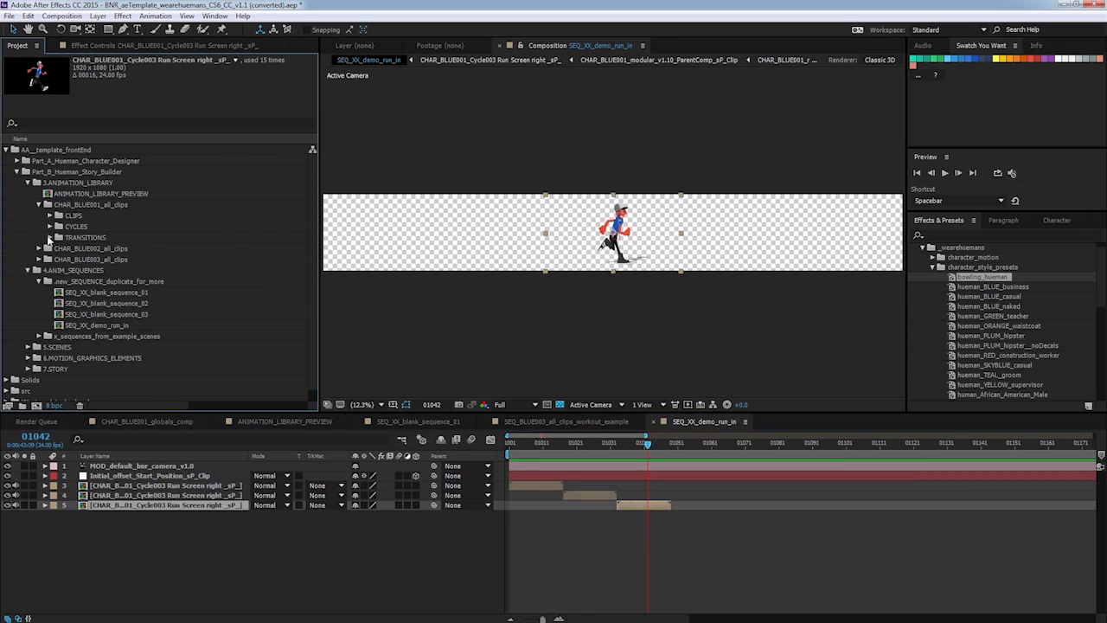
click(49, 237)
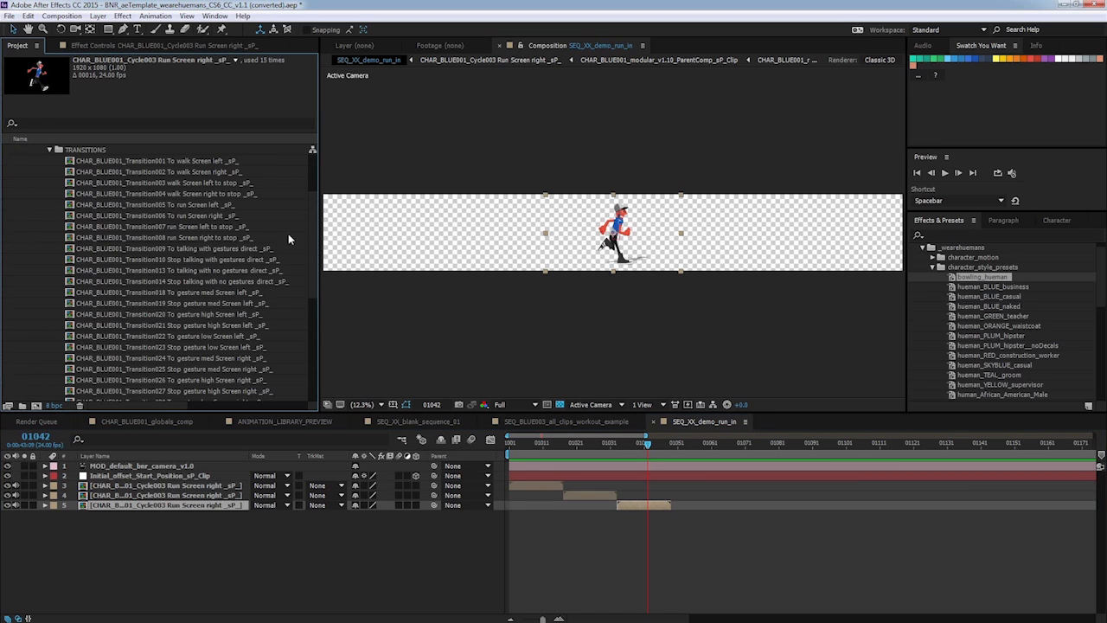
click(223, 237)
drag(210, 243, 306, 533)
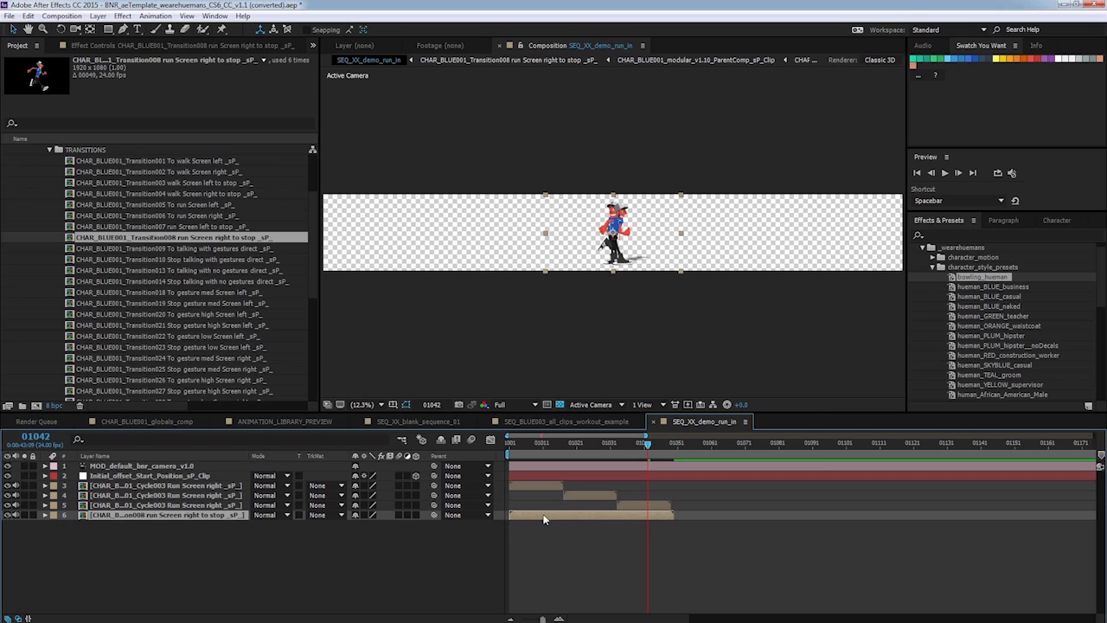
drag(546, 515, 706, 514)
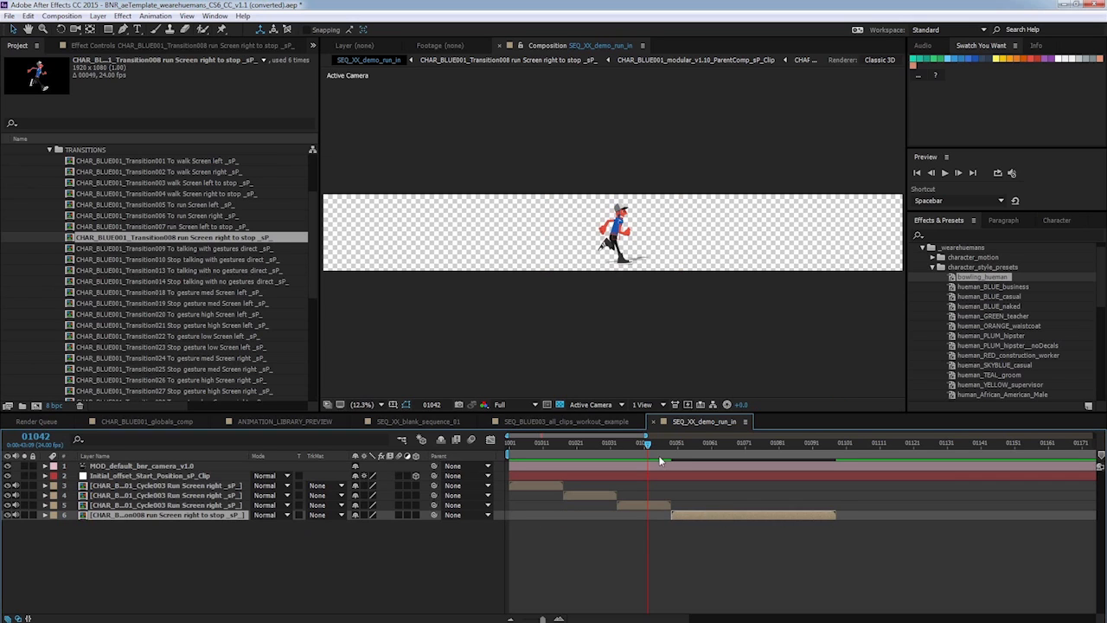
drag(652, 444, 816, 426)
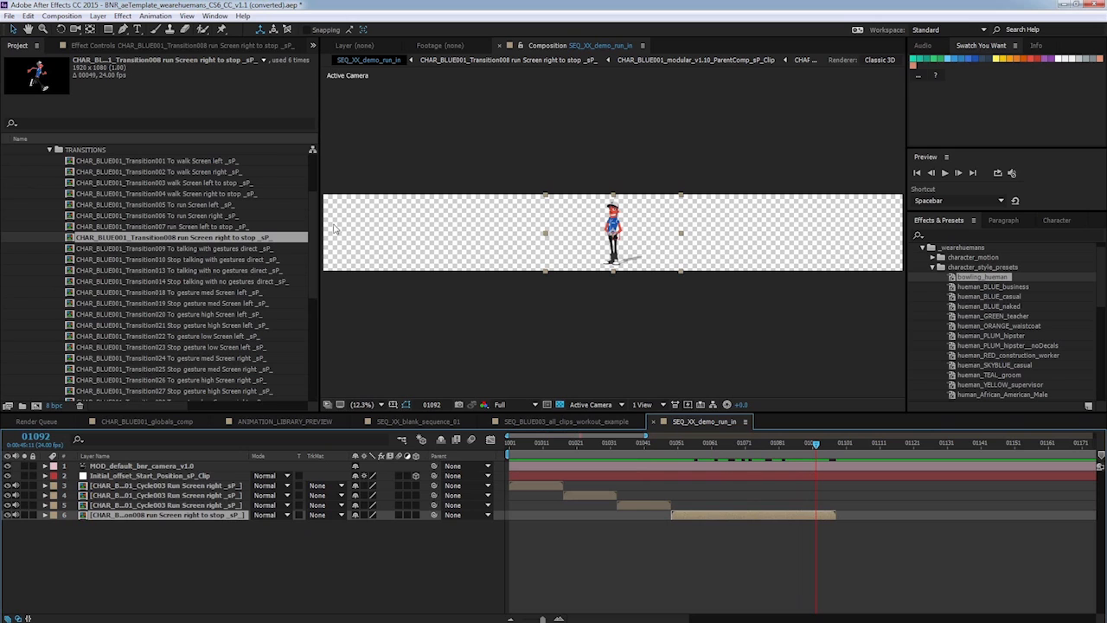
Add CHAR_BLUE001_Clip001 Idle focused from CLIPS and place it after the run-to-stop transition.
scroll(225, 201, up, 2)
click(50, 183)
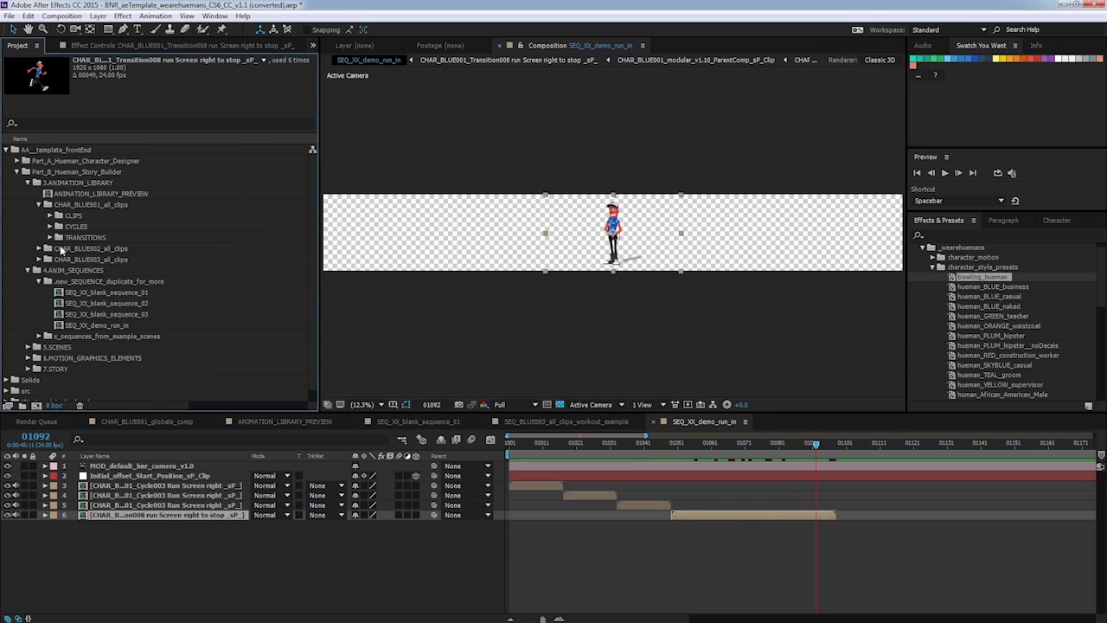
click(50, 217)
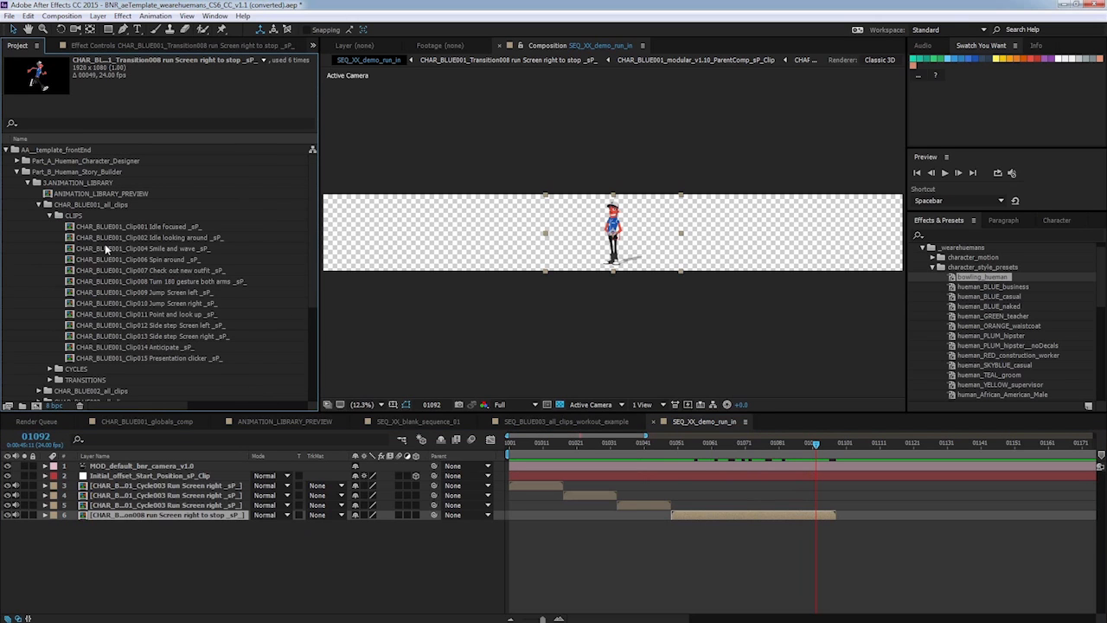
click(130, 225)
drag(196, 229, 522, 550)
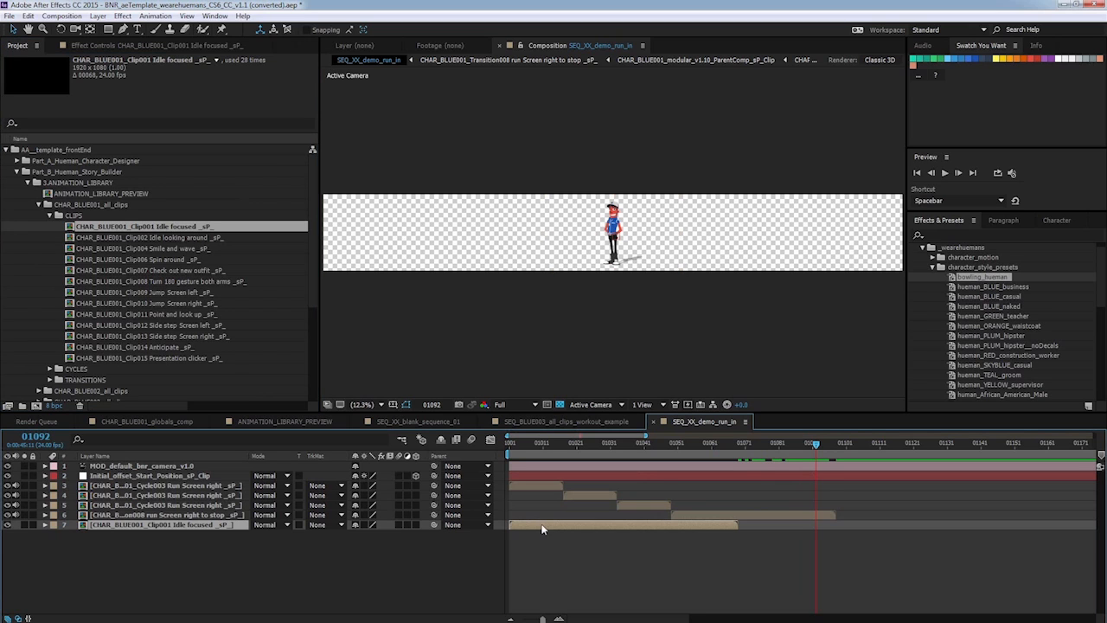
drag(646, 527, 868, 526)
drag(815, 446, 947, 448)
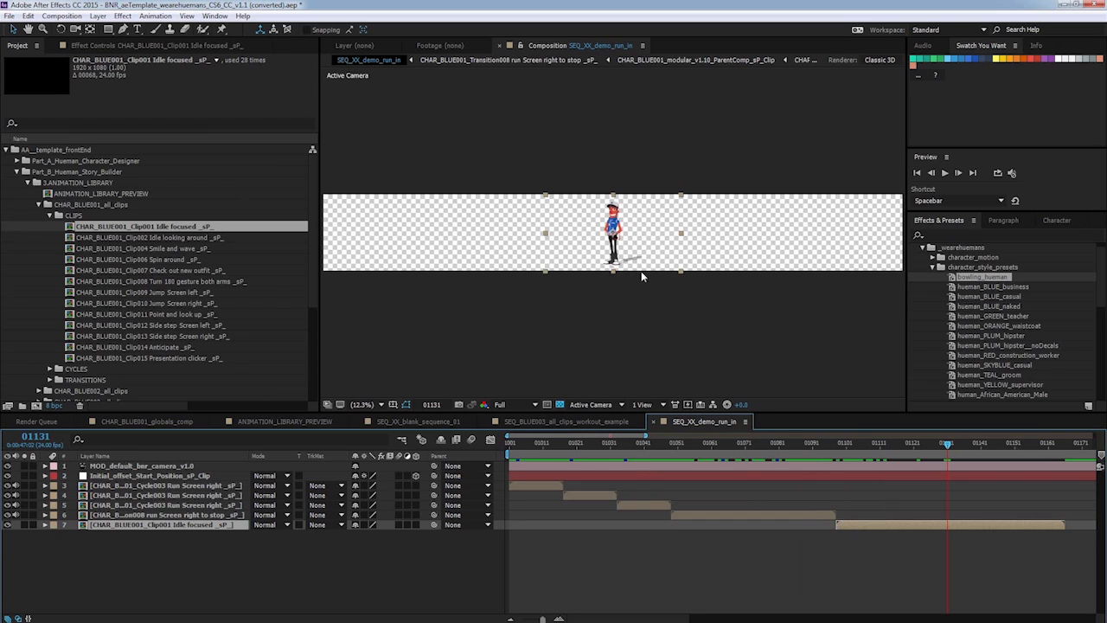
Set the viewer magnification to 50% and preview the sequence.
click(363, 404)
click(363, 528)
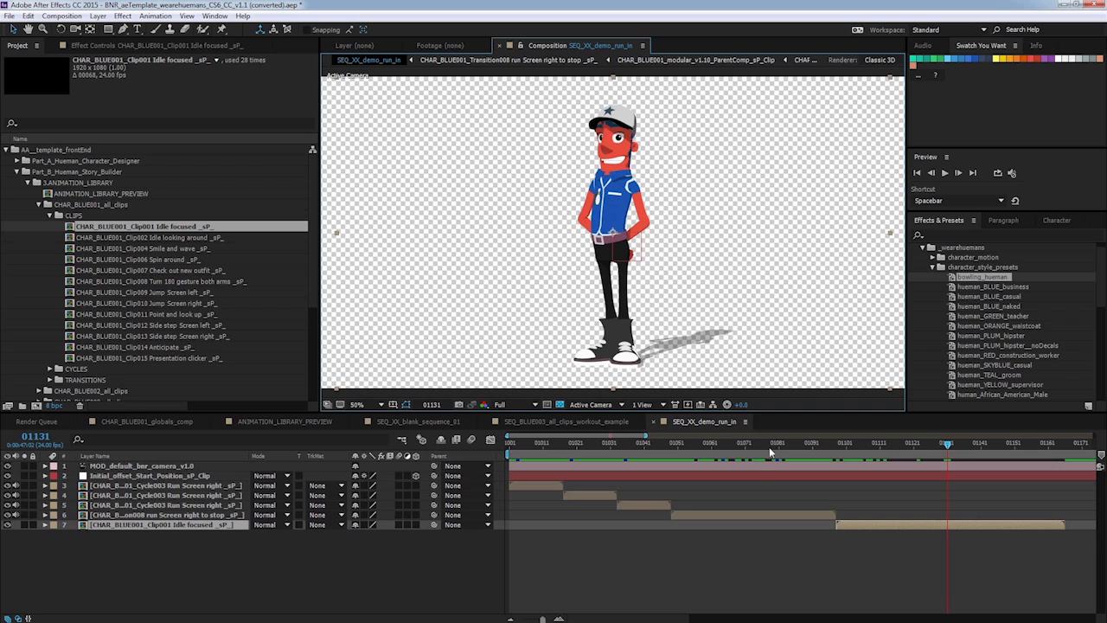
drag(769, 446, 665, 430)
key(space)
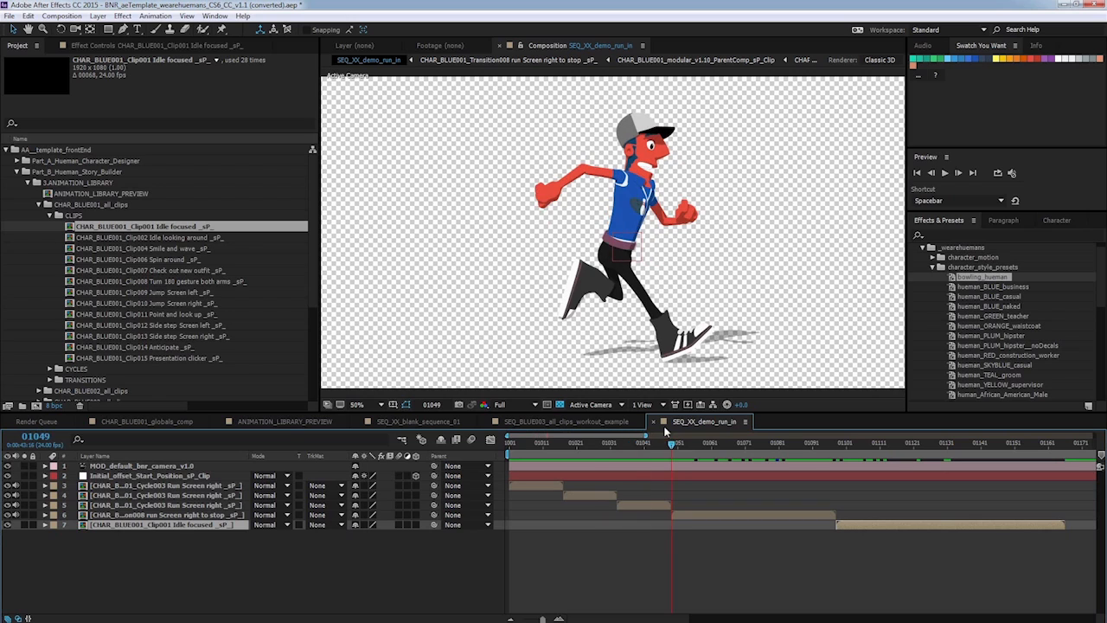
Turn on the 3D and collapse transformations switches for the five character layers.
click(415, 485)
click(415, 495)
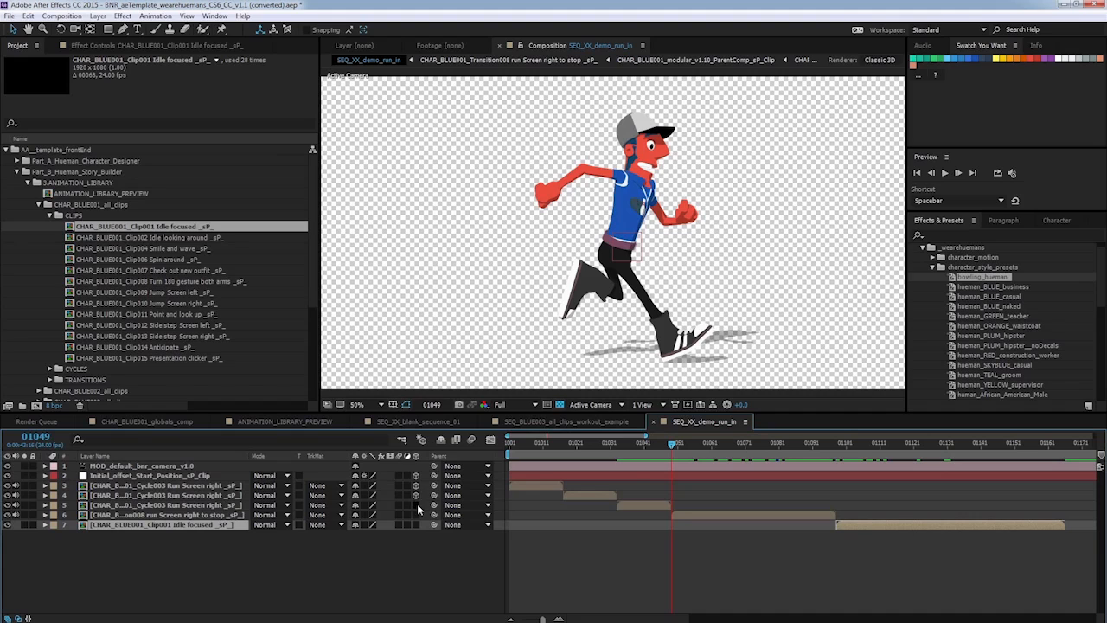
click(416, 505)
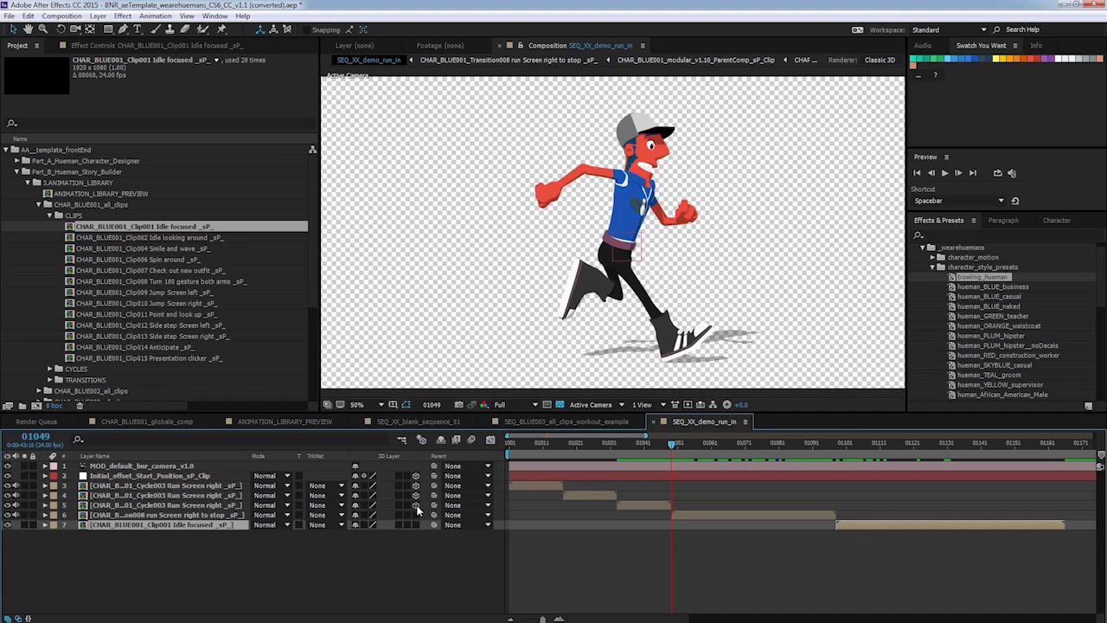
click(364, 485)
click(364, 494)
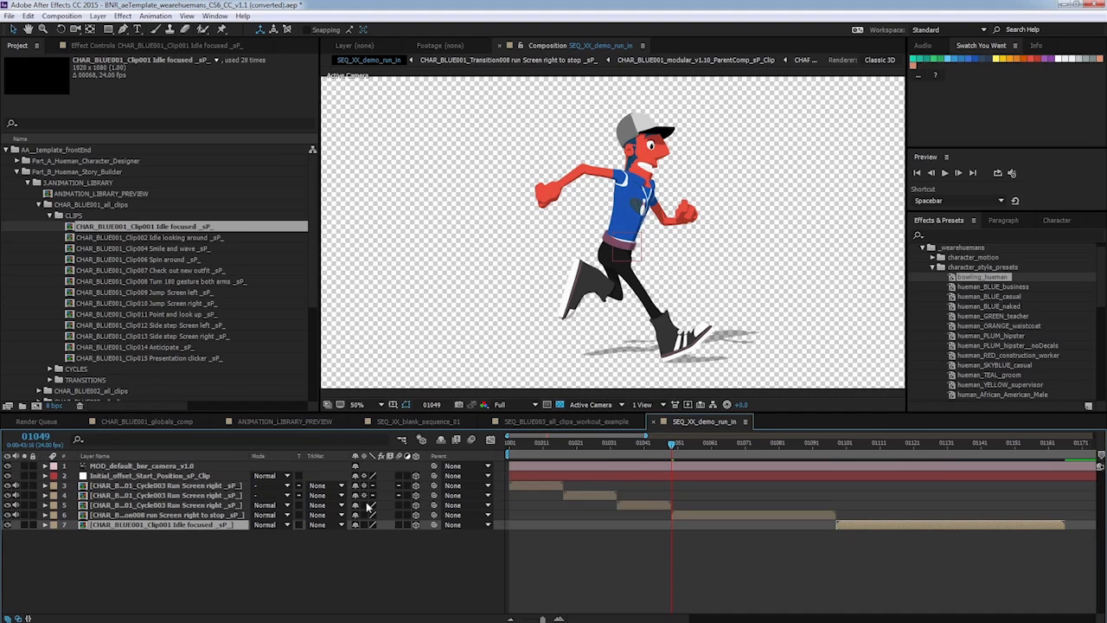
click(365, 505)
click(365, 514)
click(365, 524)
Apply the Cycle003 Run Screen right preset from the character_motion CYCLES presets to the first run layer.
drag(517, 443, 576, 441)
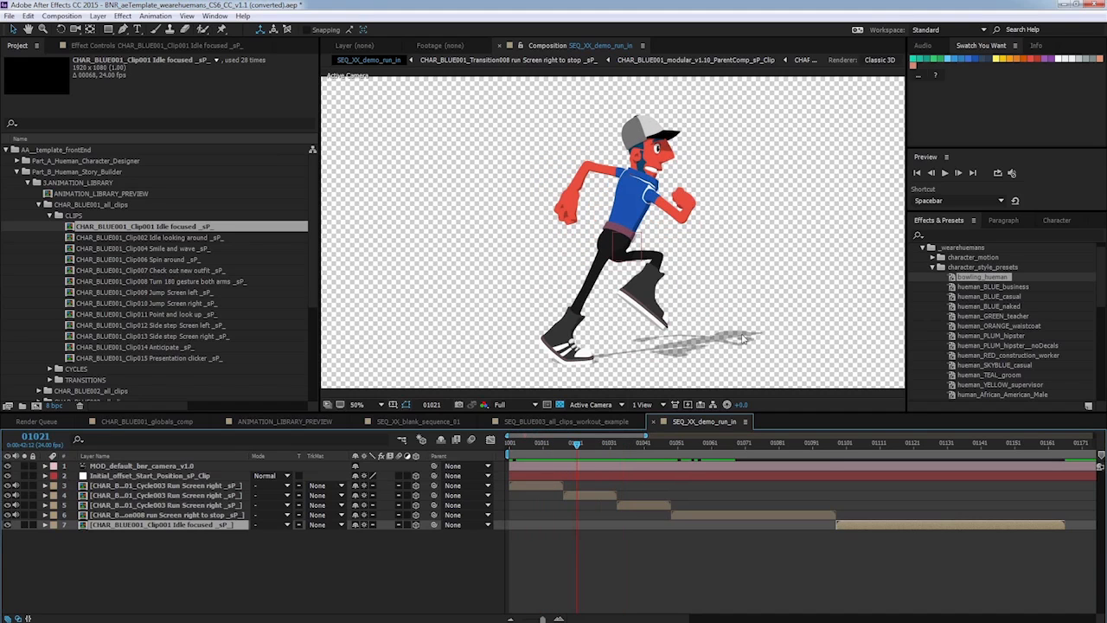
click(933, 268)
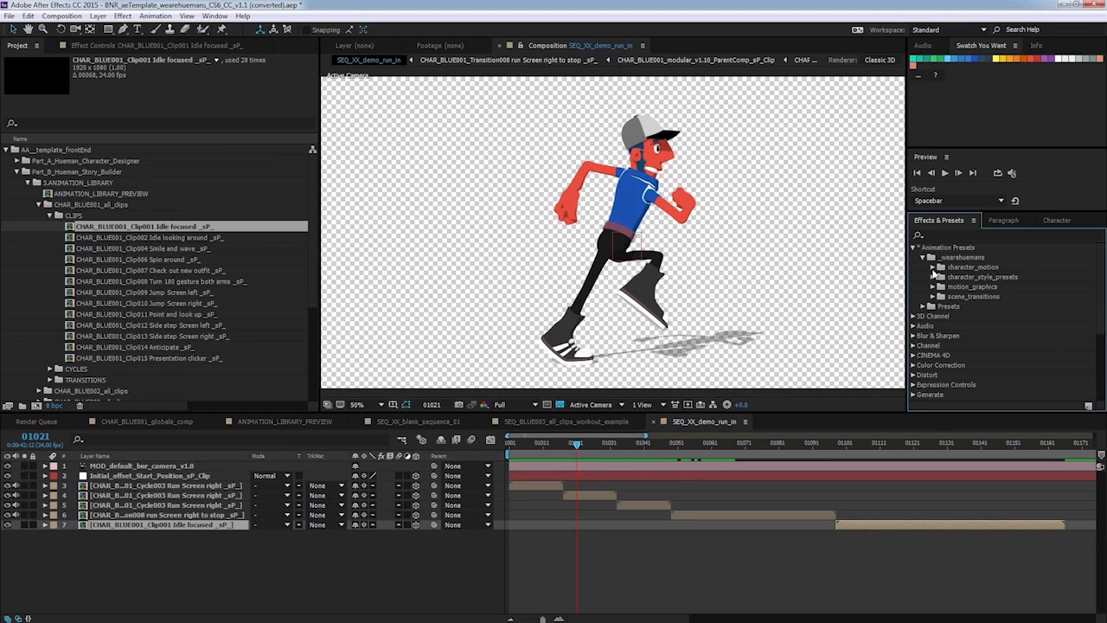
click(933, 267)
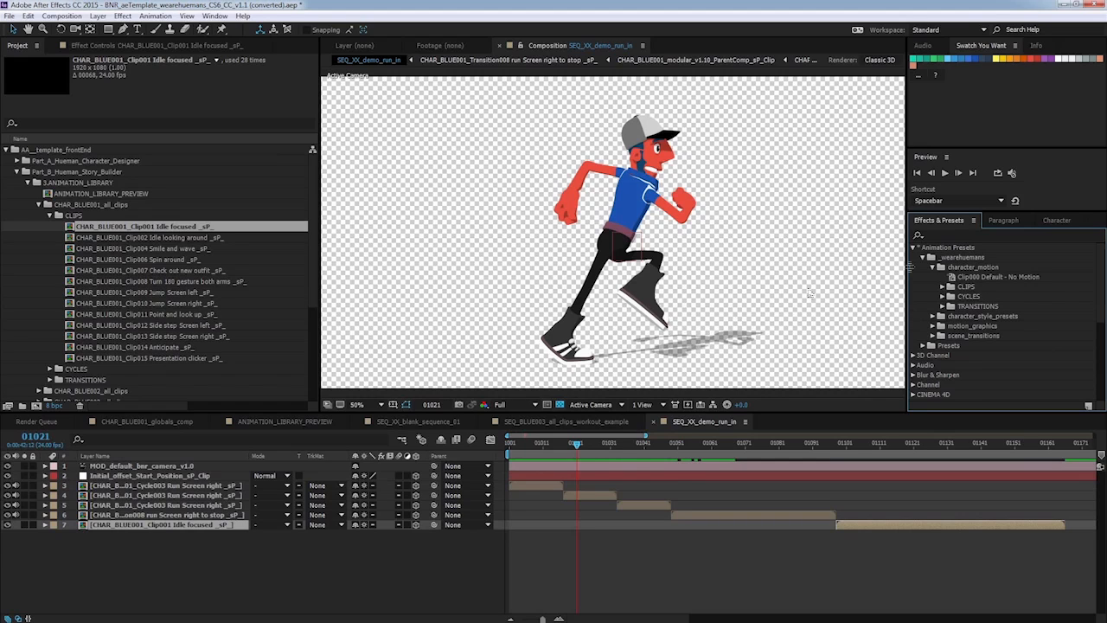
click(942, 289)
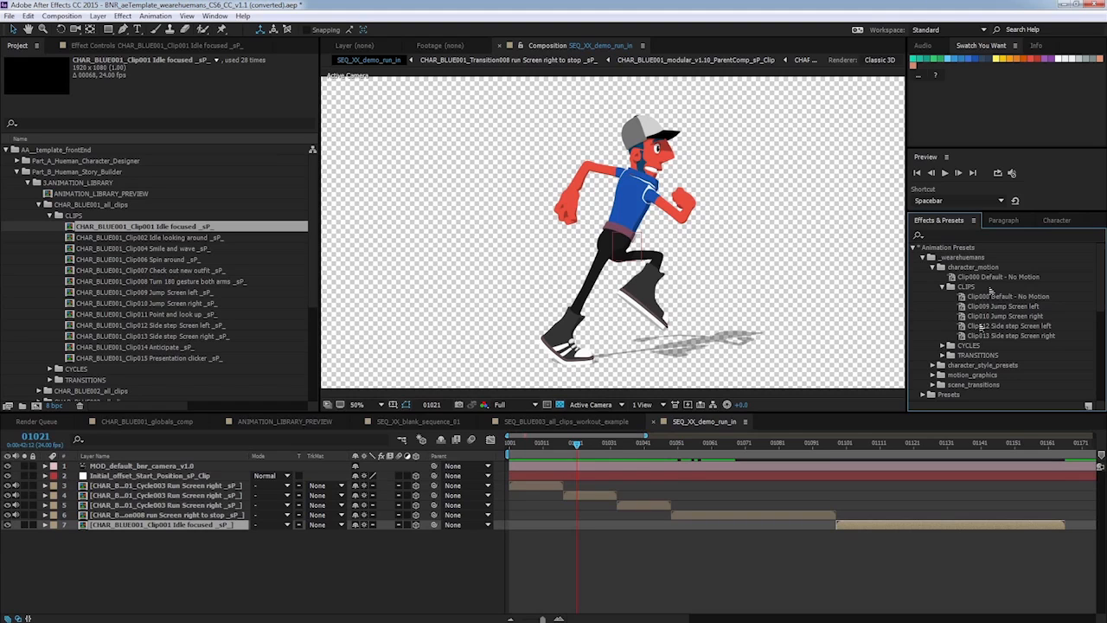
click(993, 277)
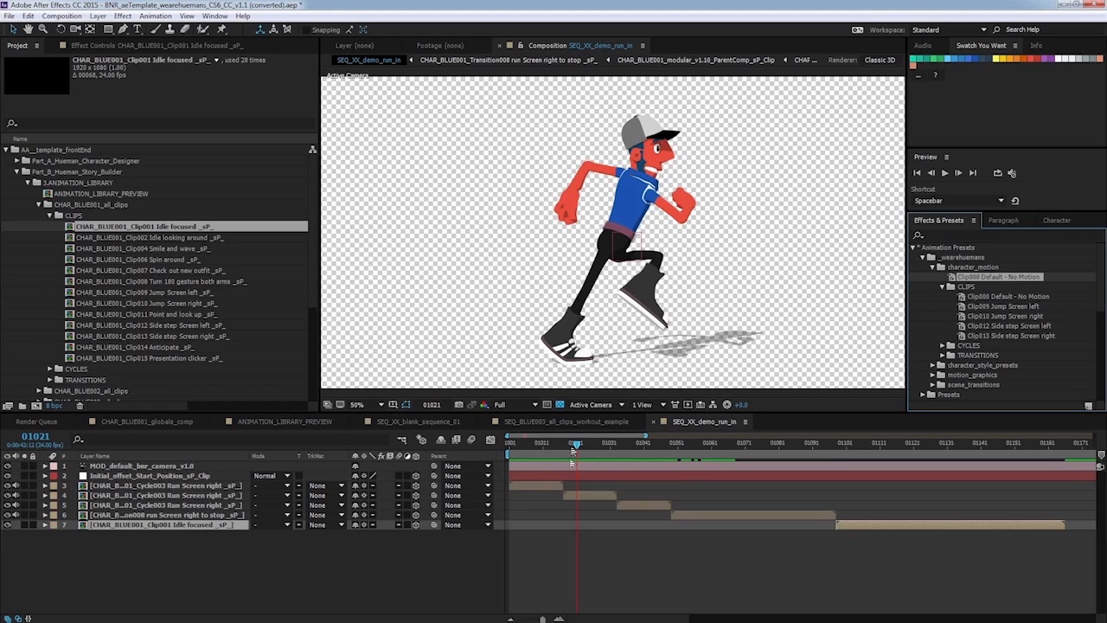
click(526, 442)
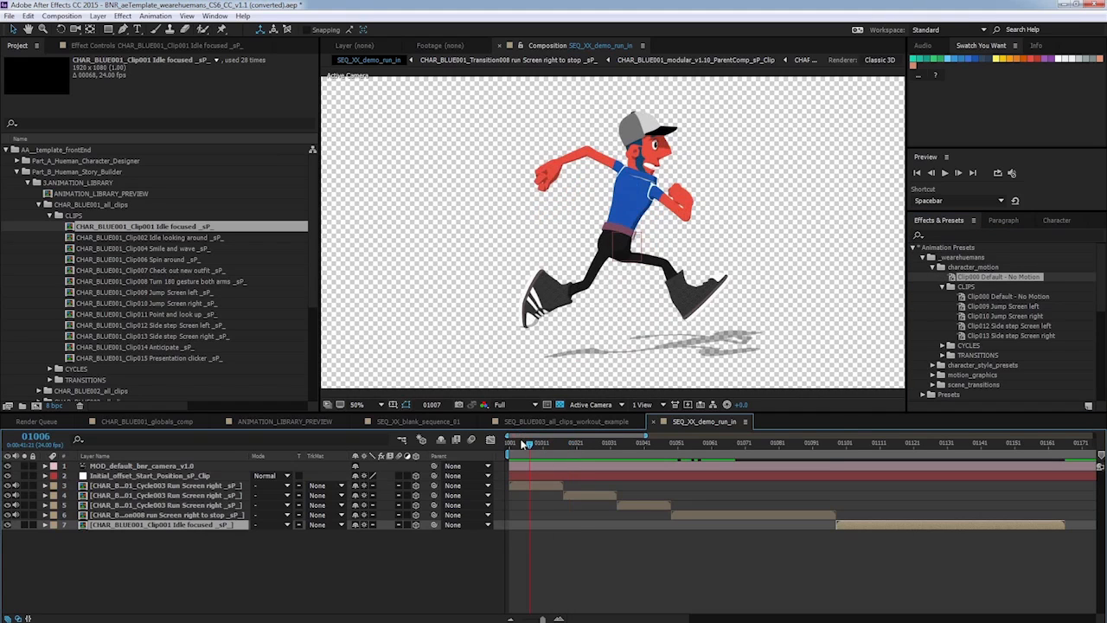
drag(522, 444, 509, 444)
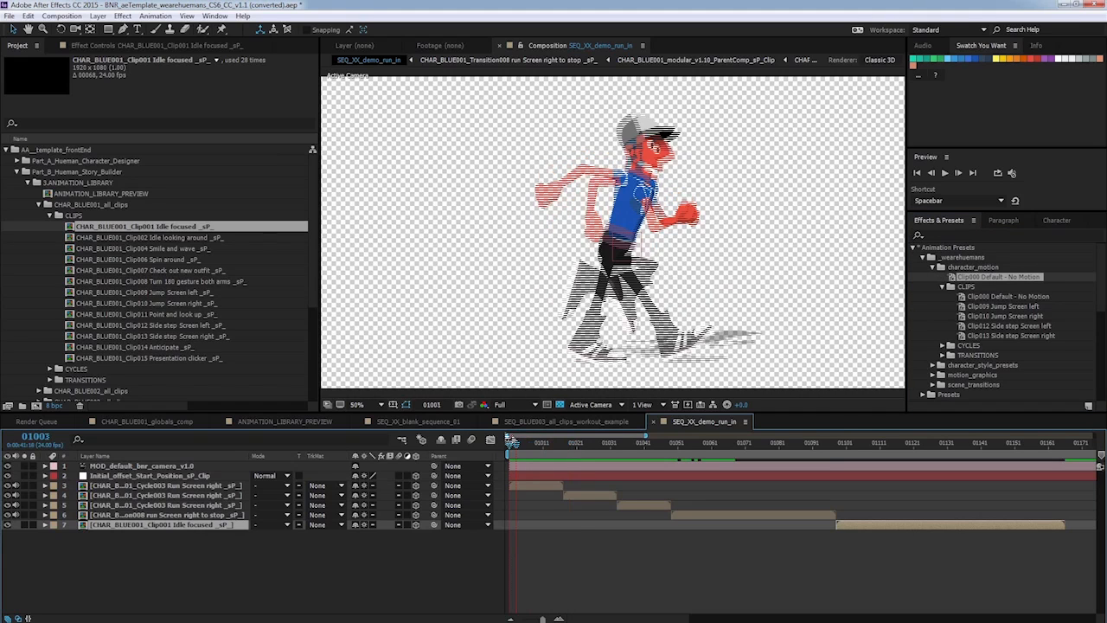
click(208, 488)
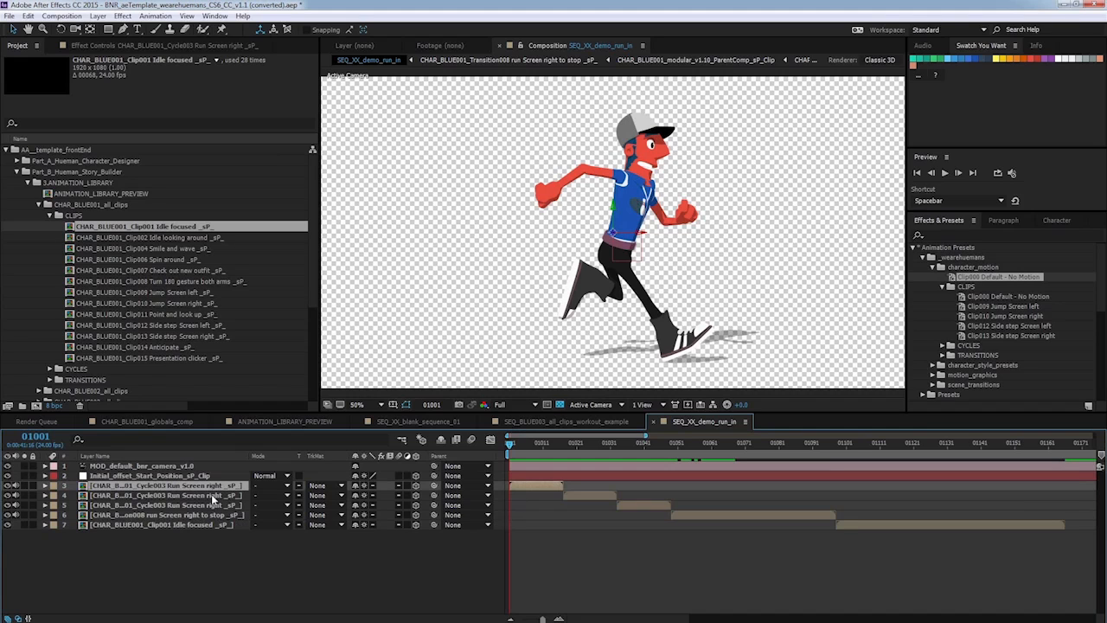
click(943, 287)
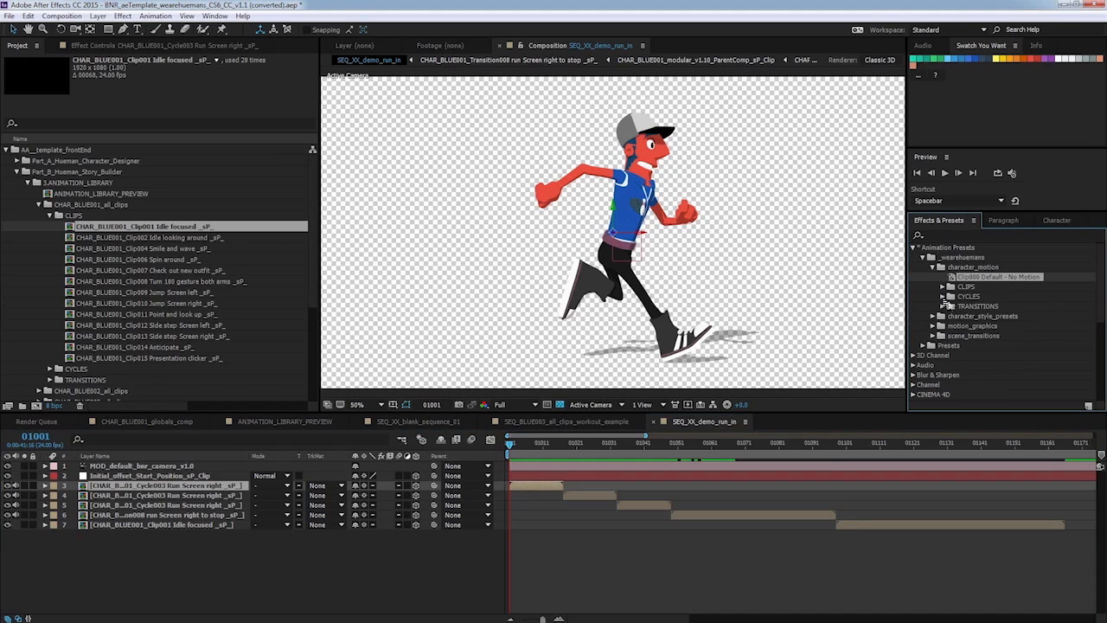
click(942, 297)
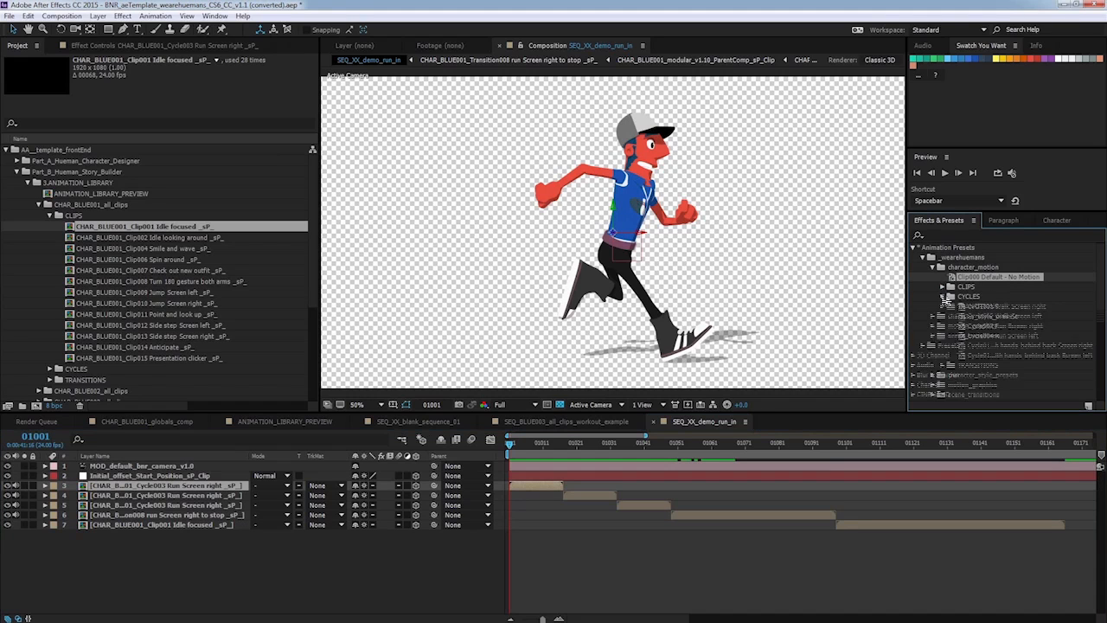
click(1001, 326)
drag(1002, 329, 522, 495)
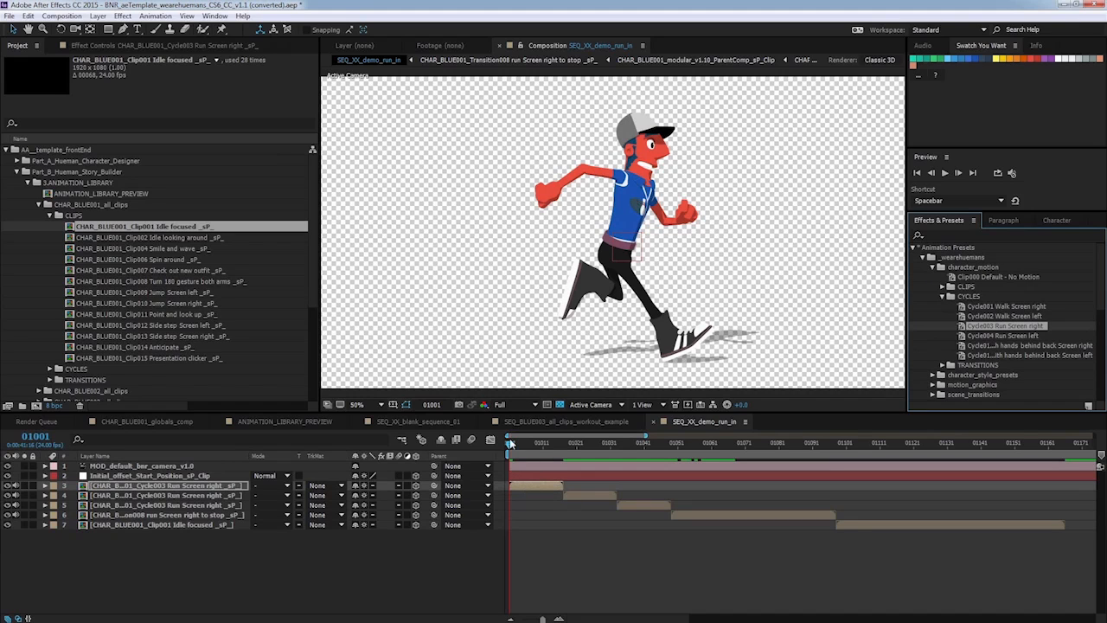
Set the viewer magnification to 25% and apply the Cycle003 Run Screen right preset to the second run layer.
click(512, 444)
mouse_move(512, 444)
mouse_down()
mouse_move(533, 445)
mouse_move(509, 444)
mouse_up()
click(380, 405)
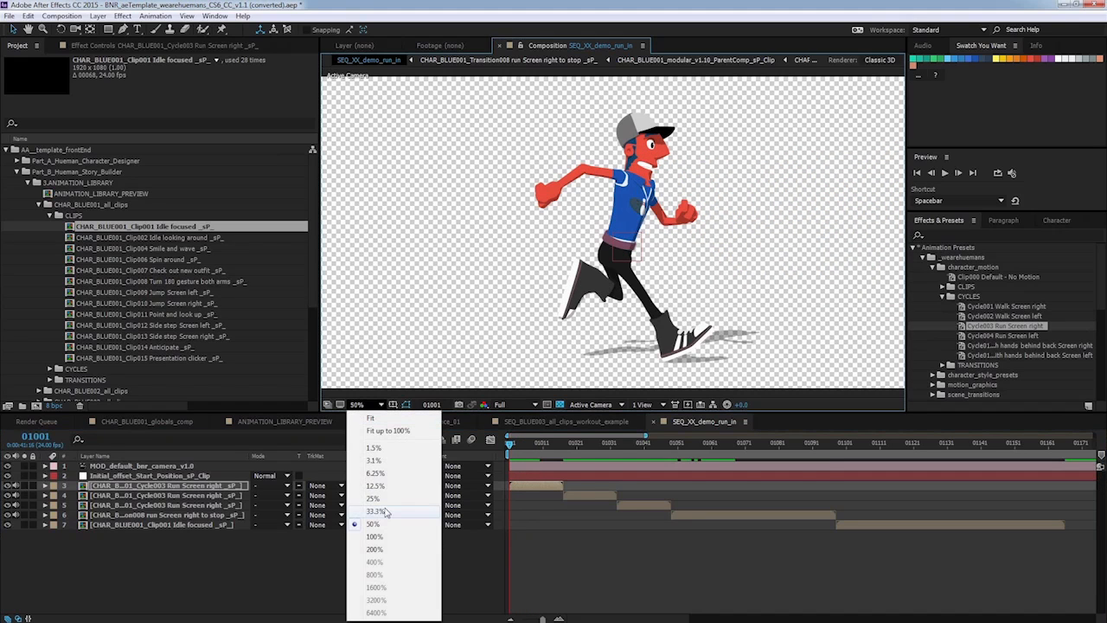
click(384, 509)
mouse_move(510, 445)
mouse_down()
mouse_move(533, 448)
mouse_move(510, 444)
mouse_up()
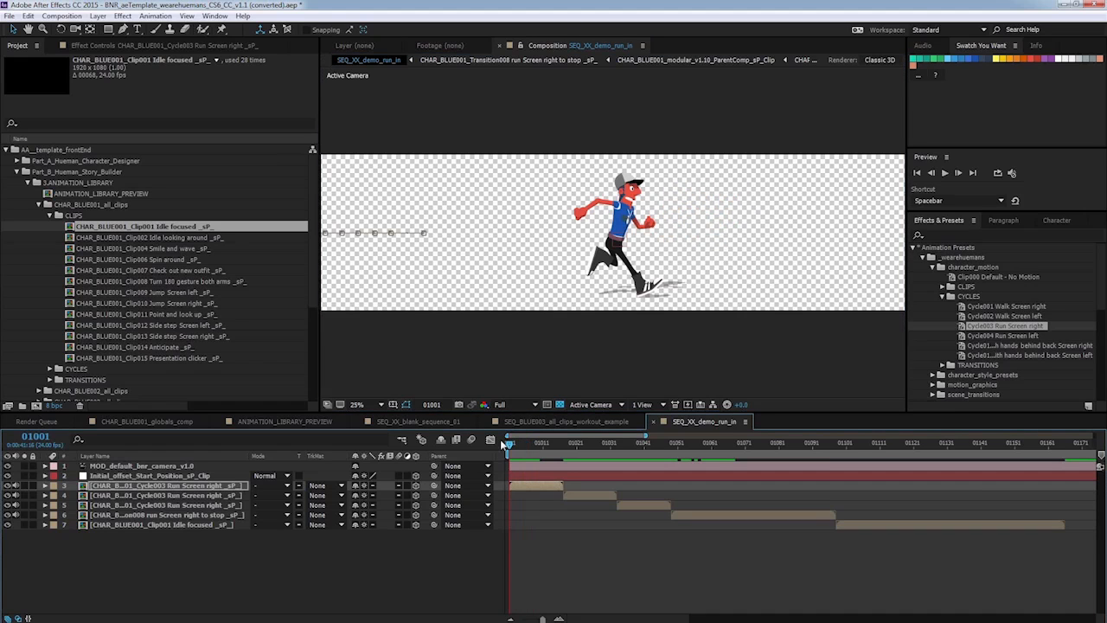
click(605, 338)
key(h)
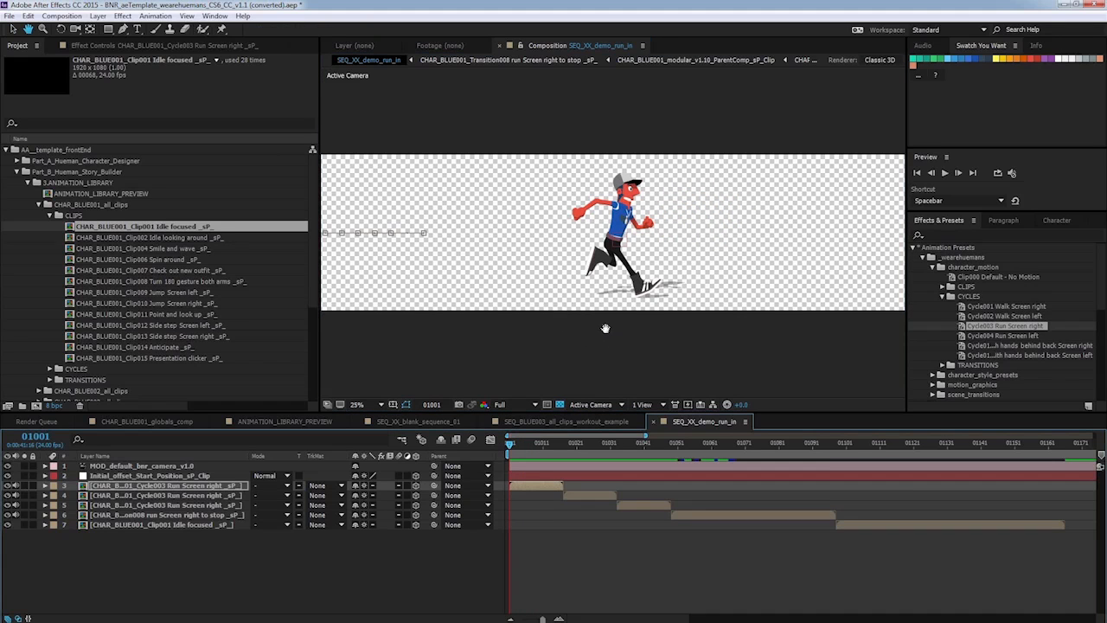
drag(605, 329, 598, 330)
drag(490, 344, 430, 316)
key(v)
drag(510, 443, 563, 443)
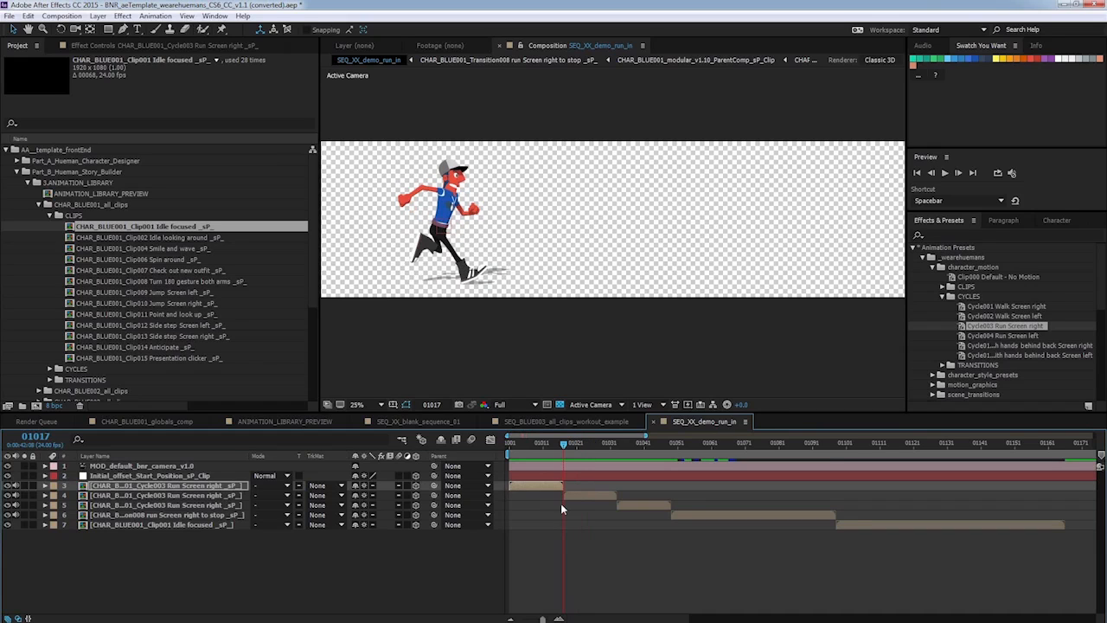
click(227, 496)
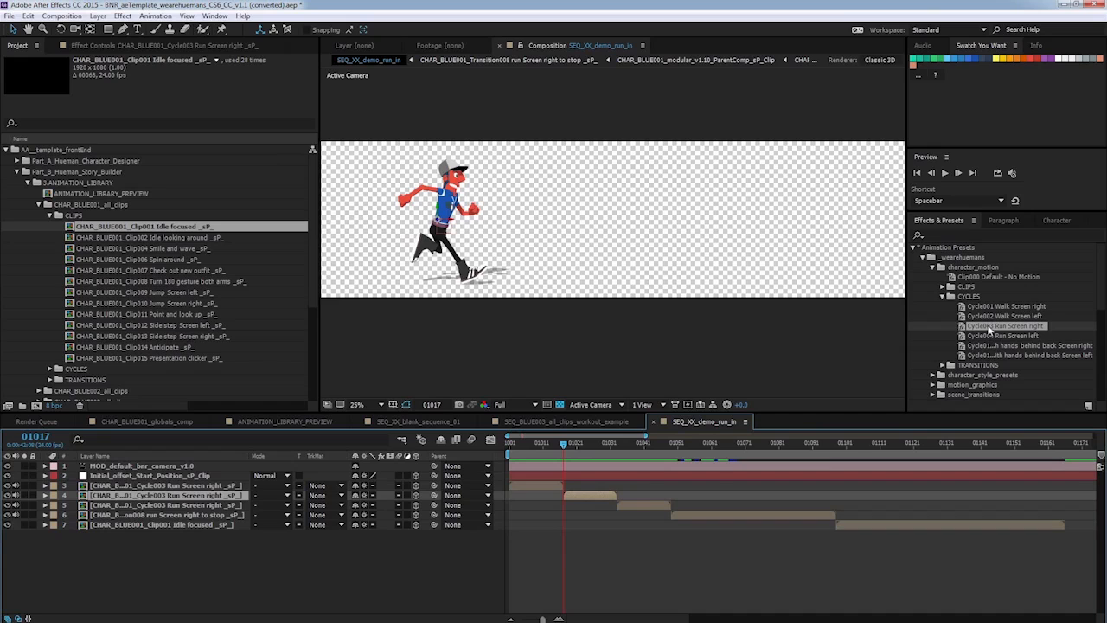
drag(989, 329, 578, 495)
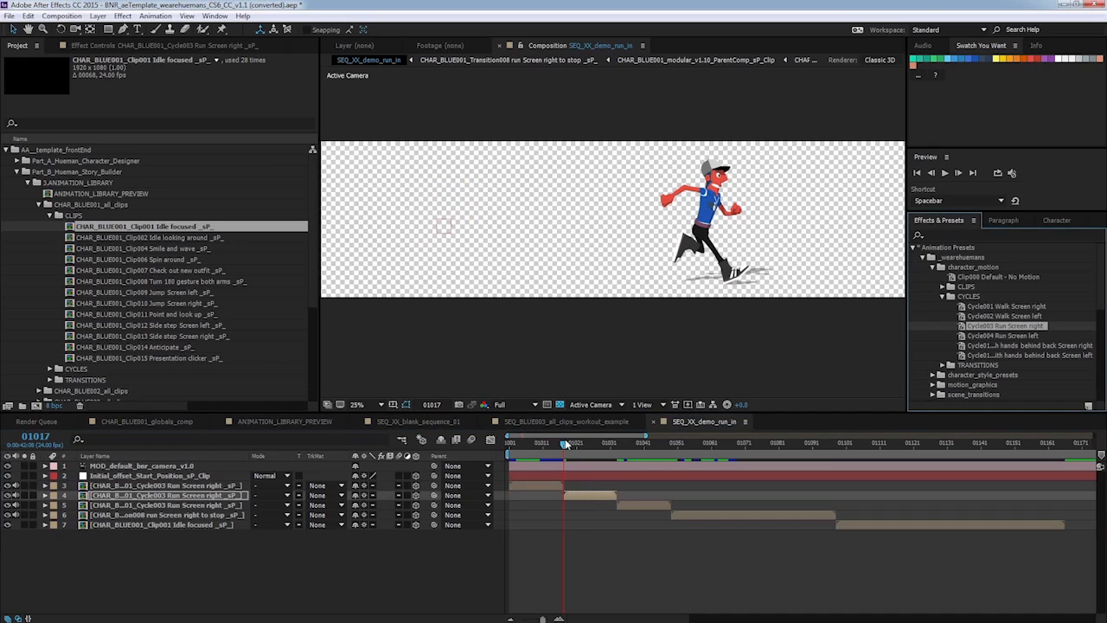
Apply the Cycle003 Run Screen right preset to the third run layer.
drag(563, 443, 625, 444)
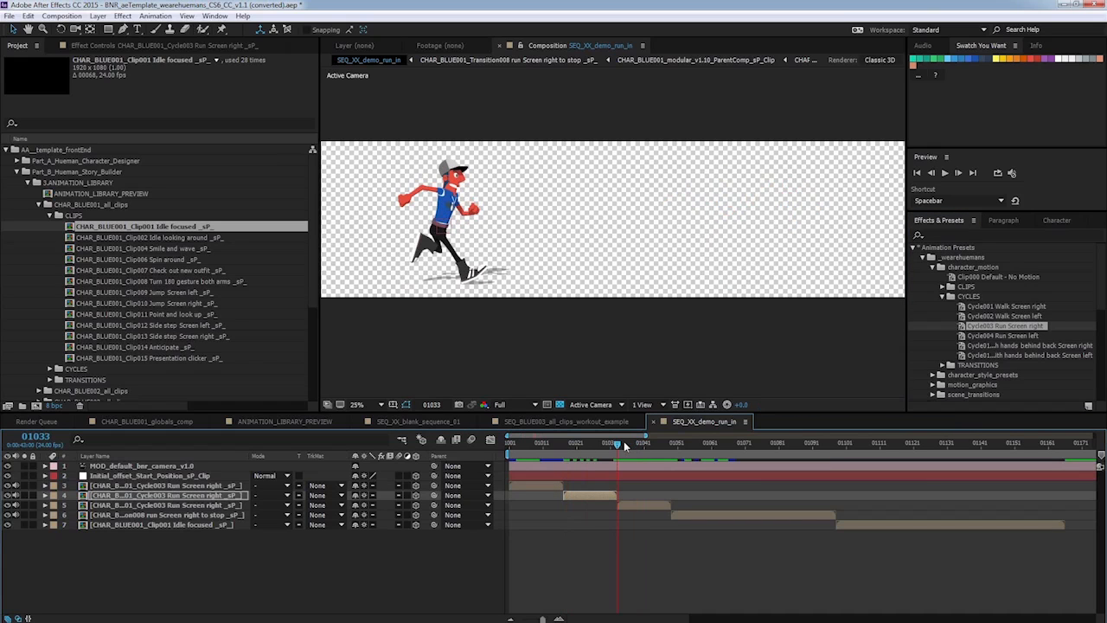
drag(999, 333, 636, 507)
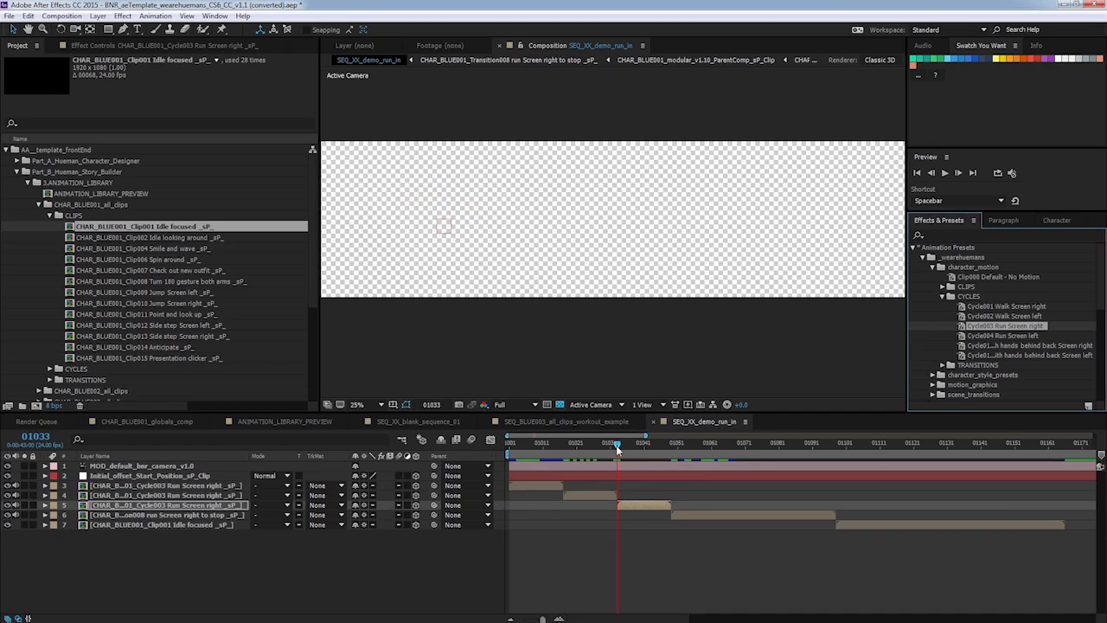
drag(617, 444, 510, 443)
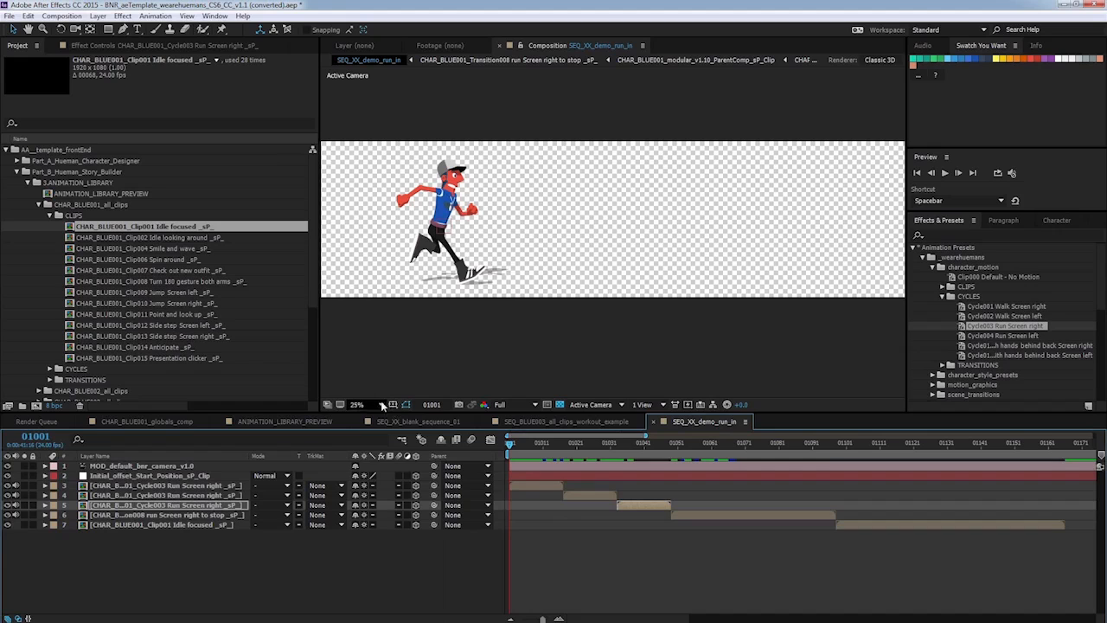
Set the viewer magnification to Fit.
click(383, 406)
click(396, 491)
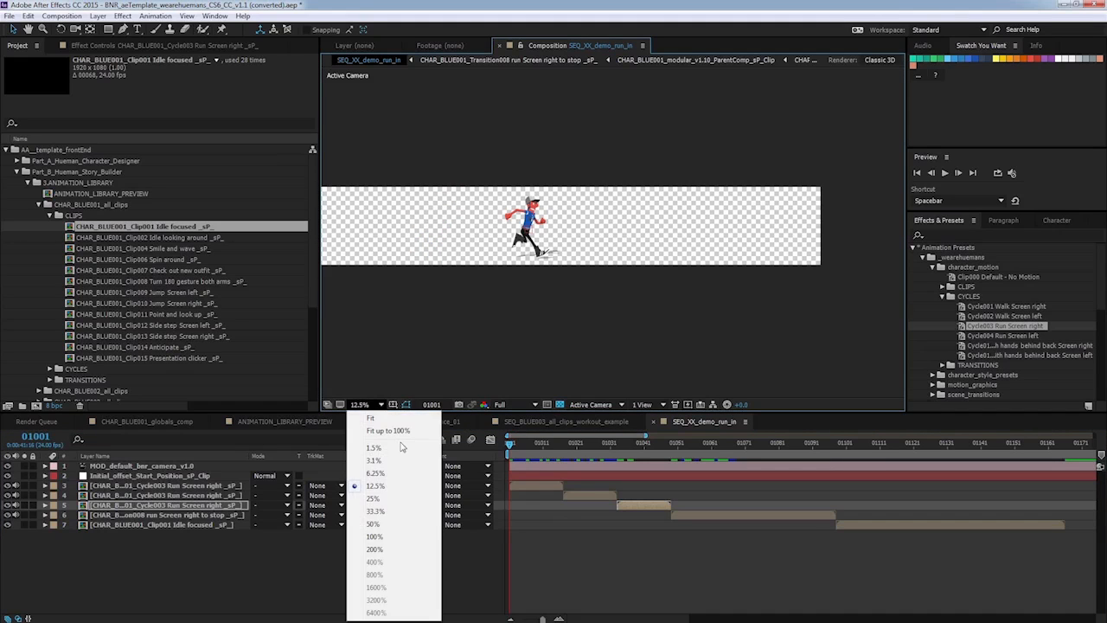
click(372, 418)
mouse_move(512, 447)
mouse_down()
mouse_move(646, 428)
mouse_move(658, 443)
mouse_move(694, 443)
mouse_move(512, 442)
mouse_move(651, 442)
mouse_move(659, 426)
mouse_move(616, 422)
mouse_move(604, 443)
mouse_move(499, 450)
mouse_up()
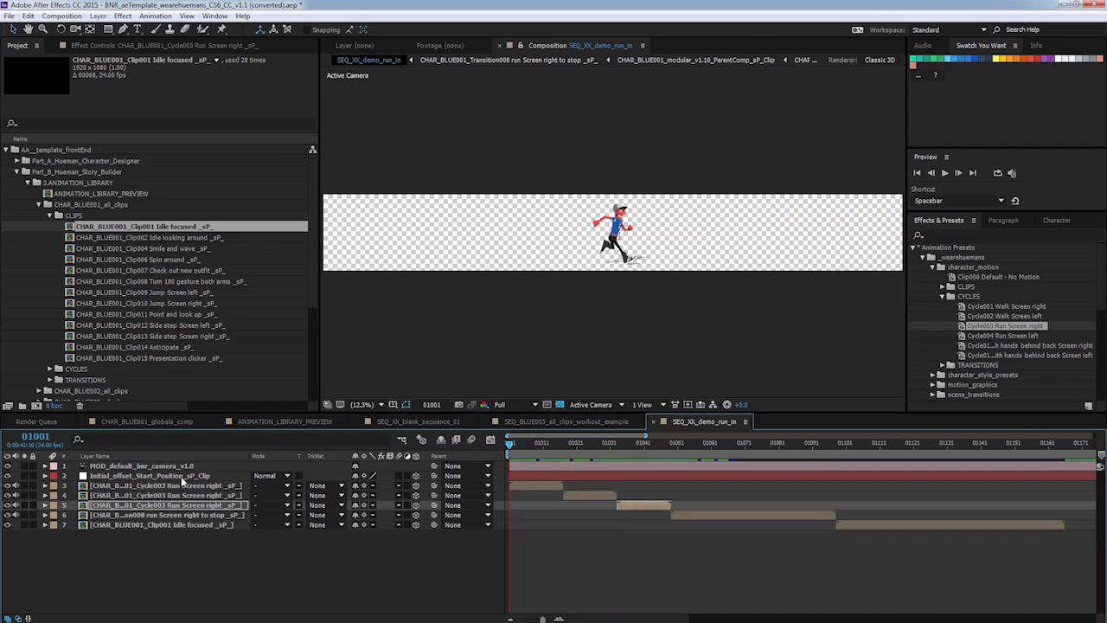
Set the X position of the Initial_offset_Start_Position layer to 1058.
click(184, 476)
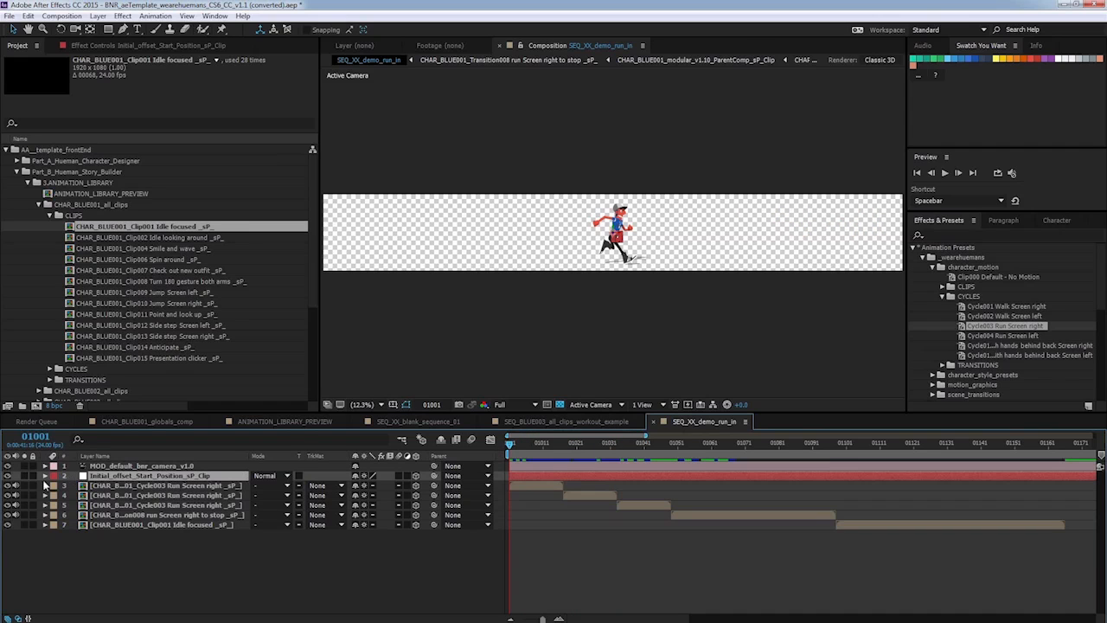
click(45, 475)
click(55, 486)
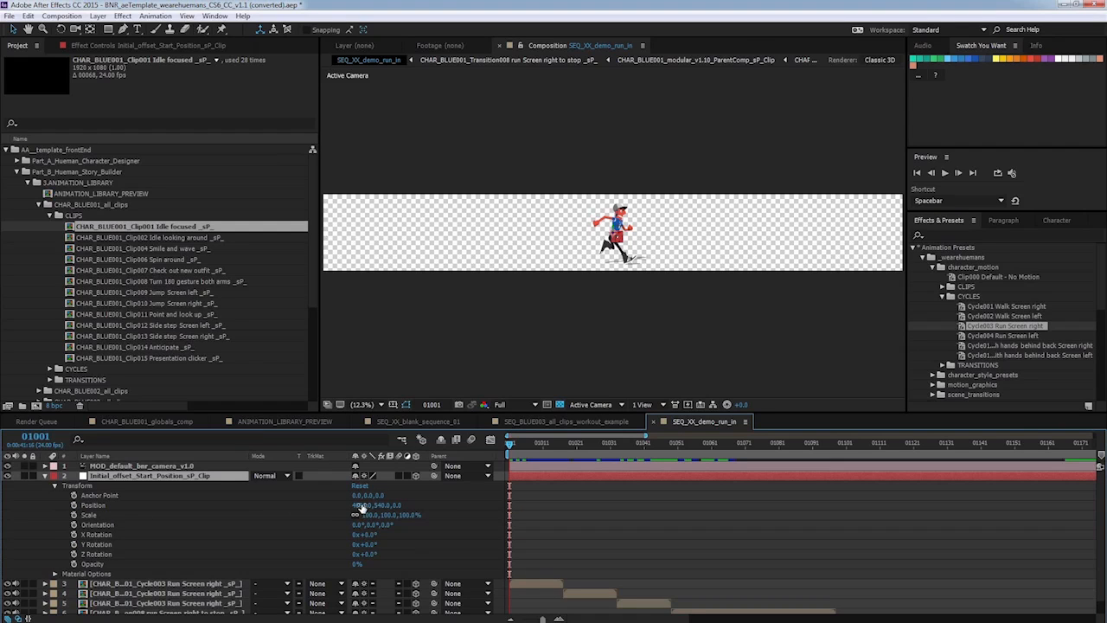
drag(362, 506, 132, 514)
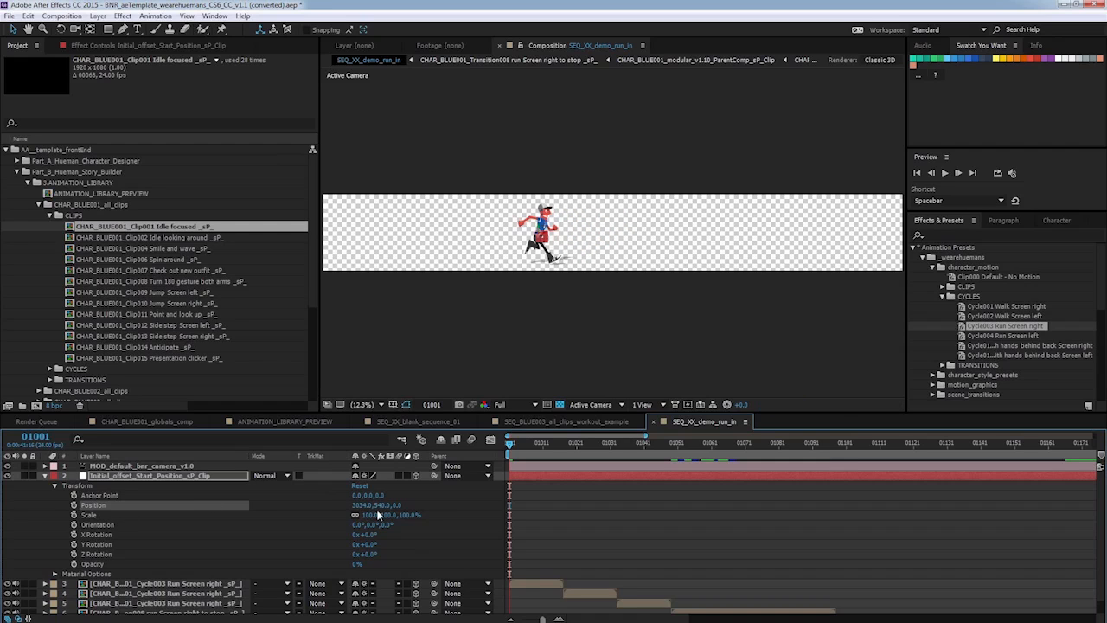
drag(362, 505, 260, 505)
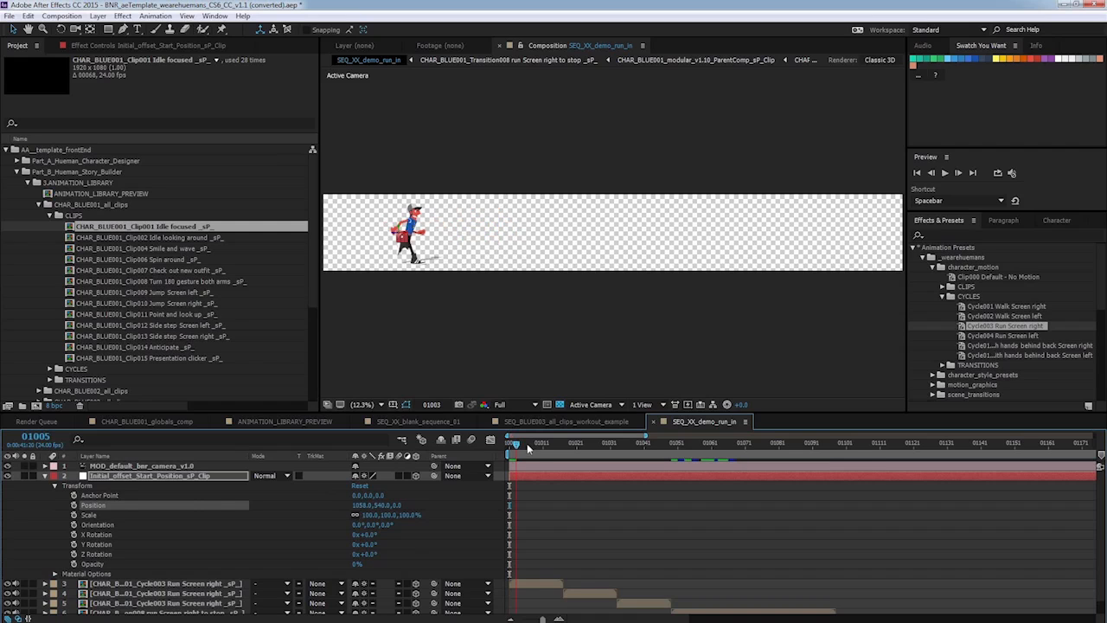
drag(526, 446, 679, 436)
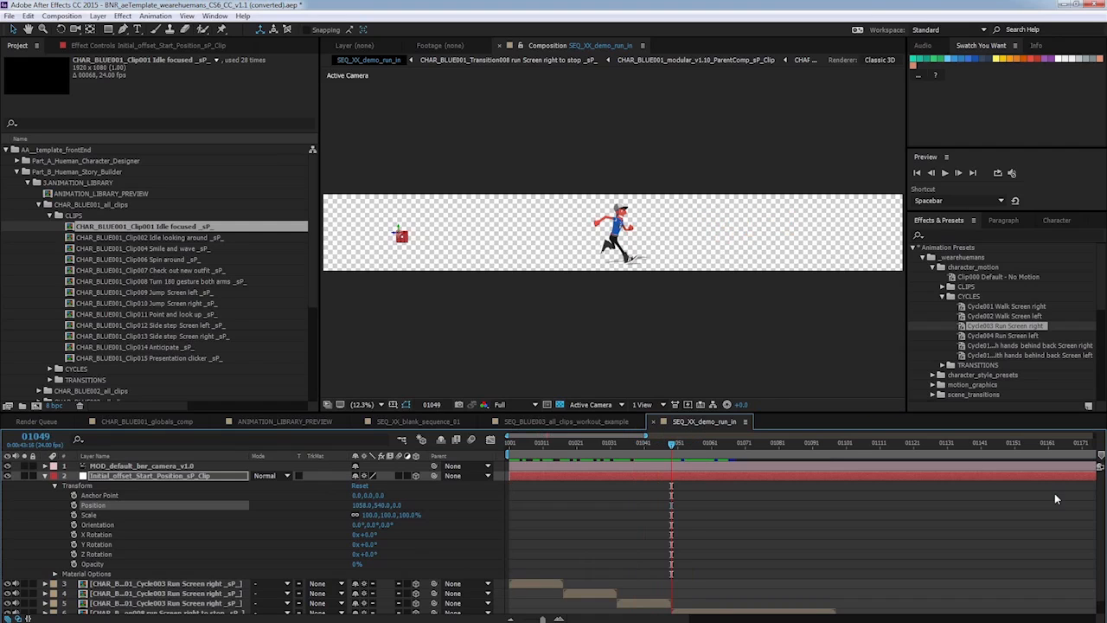
click(46, 475)
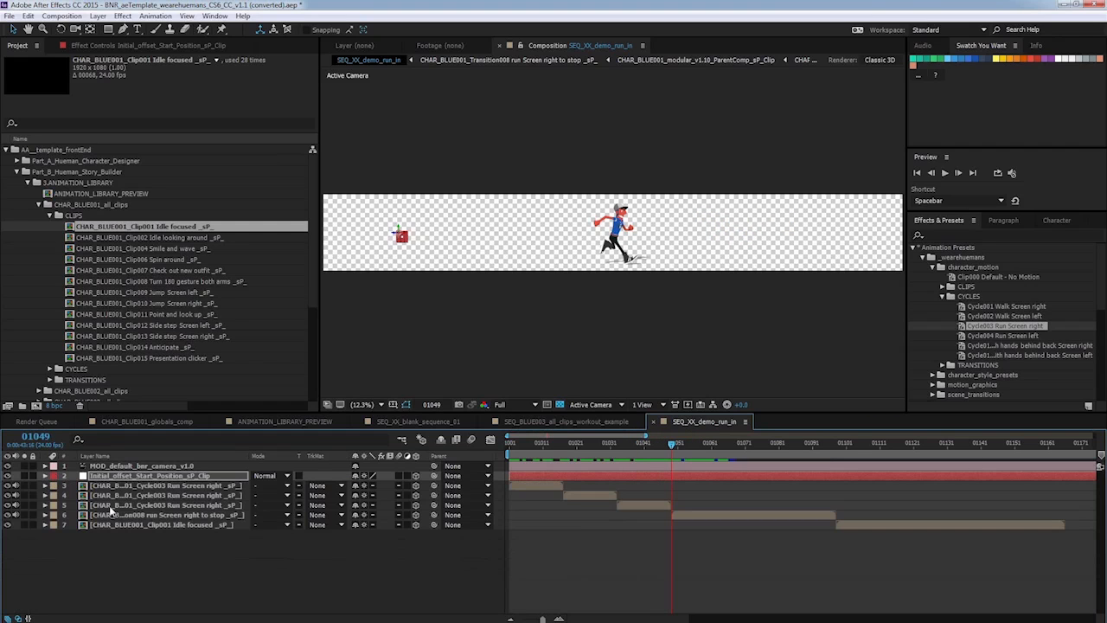
Apply the Transition008 run Screen right to stop preset from TRANSITIONS to the run-to-stop transition layer.
drag(674, 445, 691, 444)
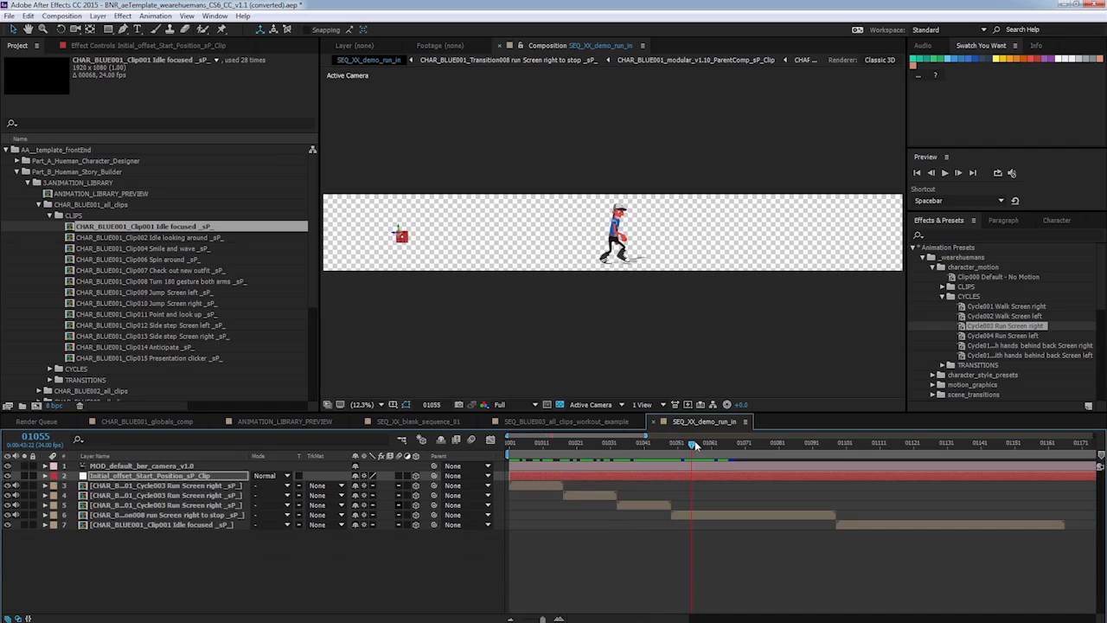
click(136, 515)
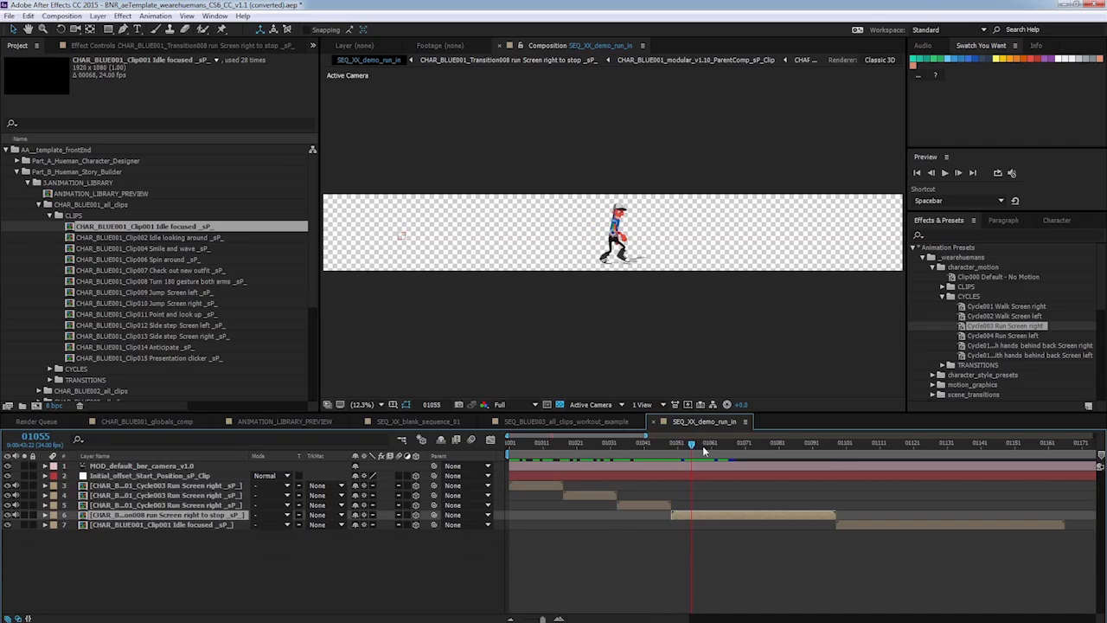
drag(691, 445, 676, 446)
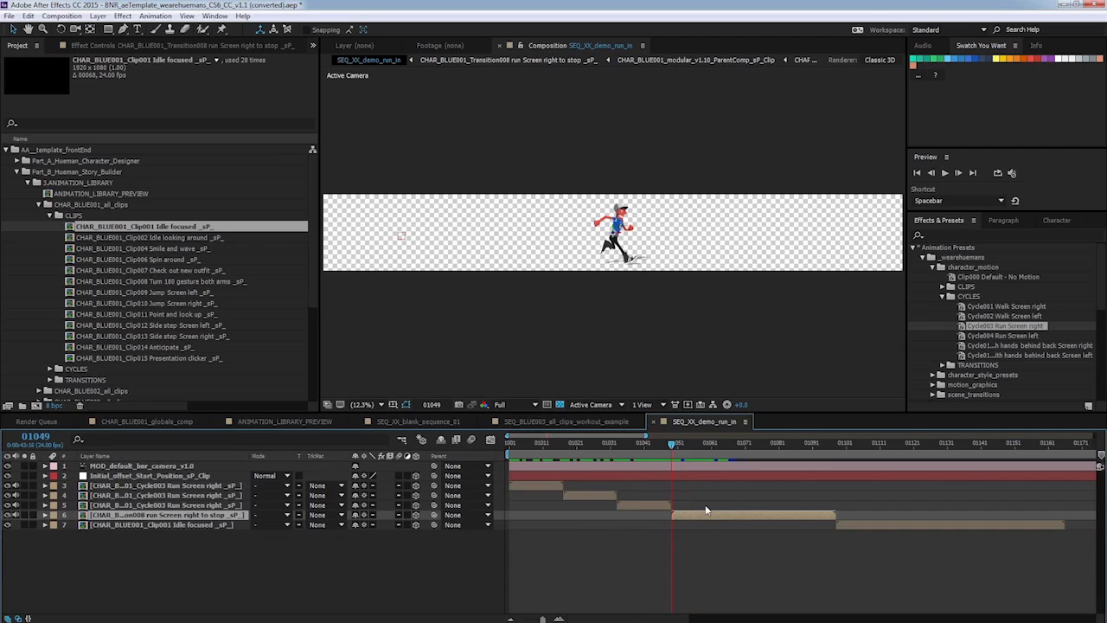
click(942, 298)
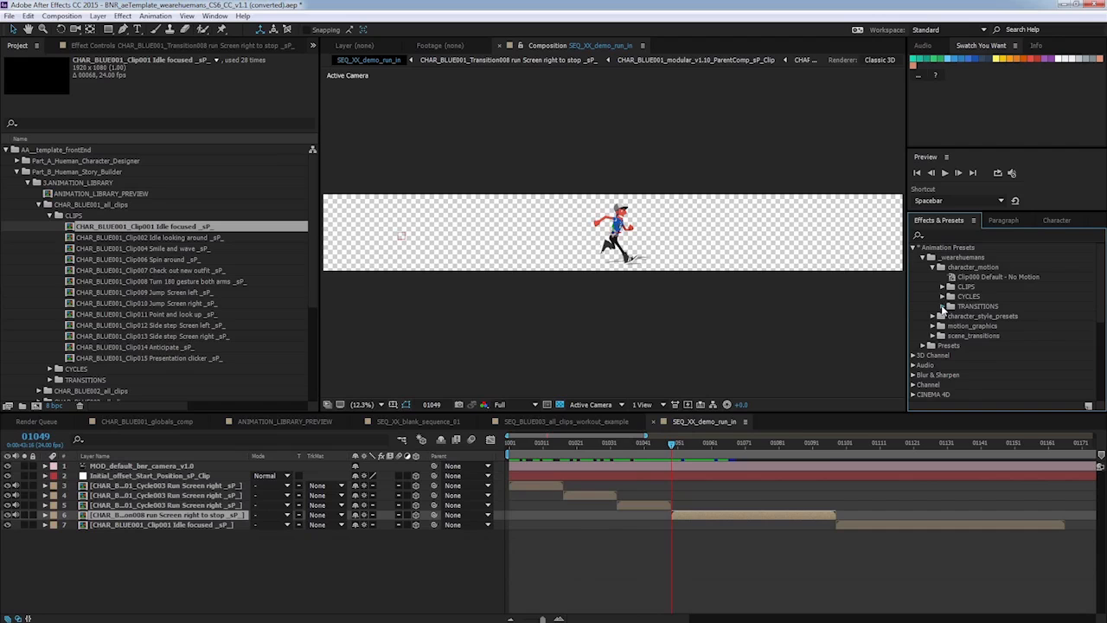
click(942, 307)
click(1012, 357)
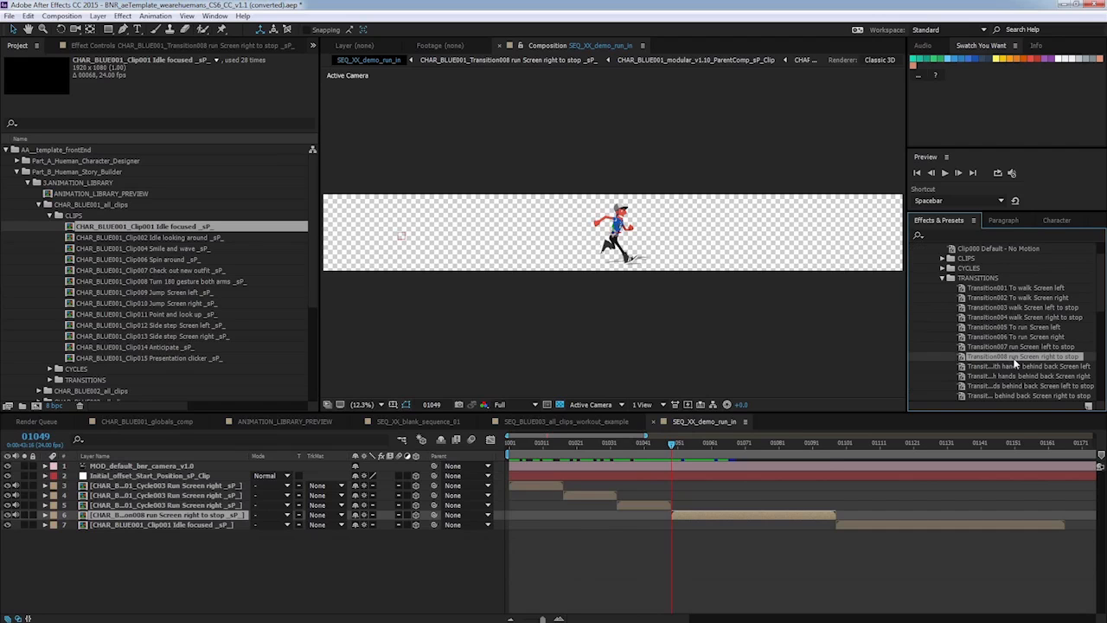
drag(1014, 361, 701, 517)
click(672, 445)
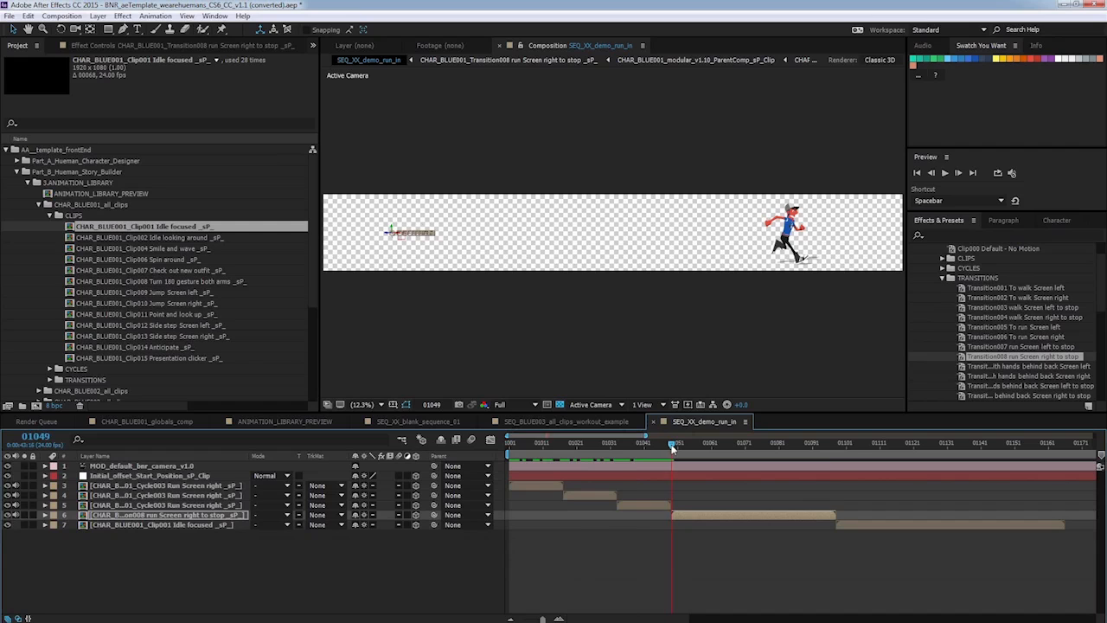
drag(672, 445, 850, 443)
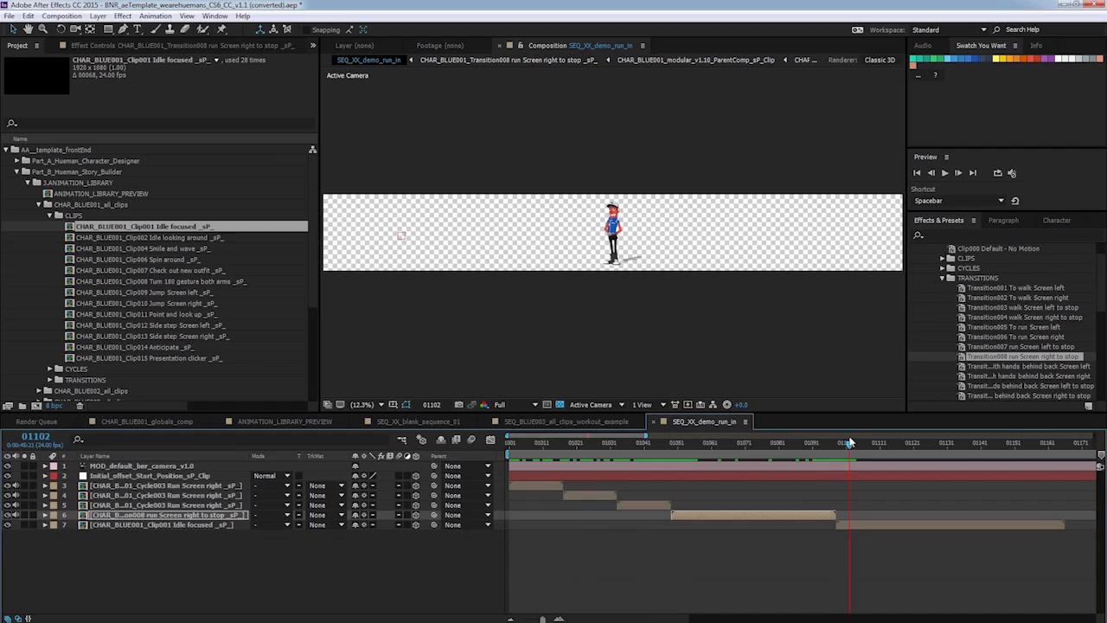
Apply the Clip000 Default - No Motion preset from CLIPS to the idle focused layer.
click(220, 524)
click(860, 445)
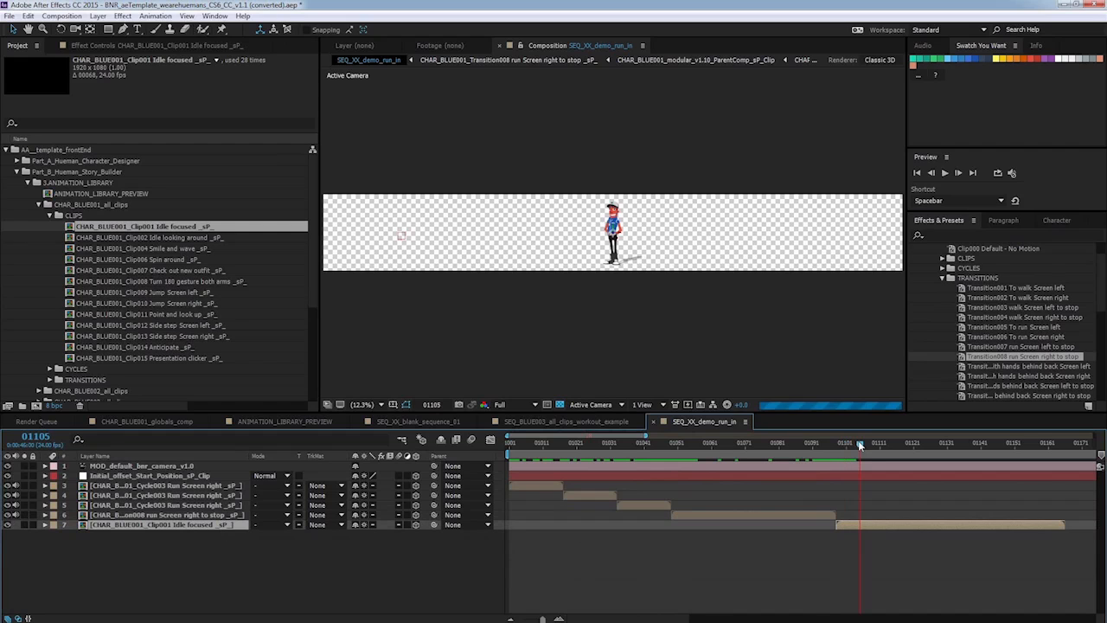
drag(860, 445, 836, 444)
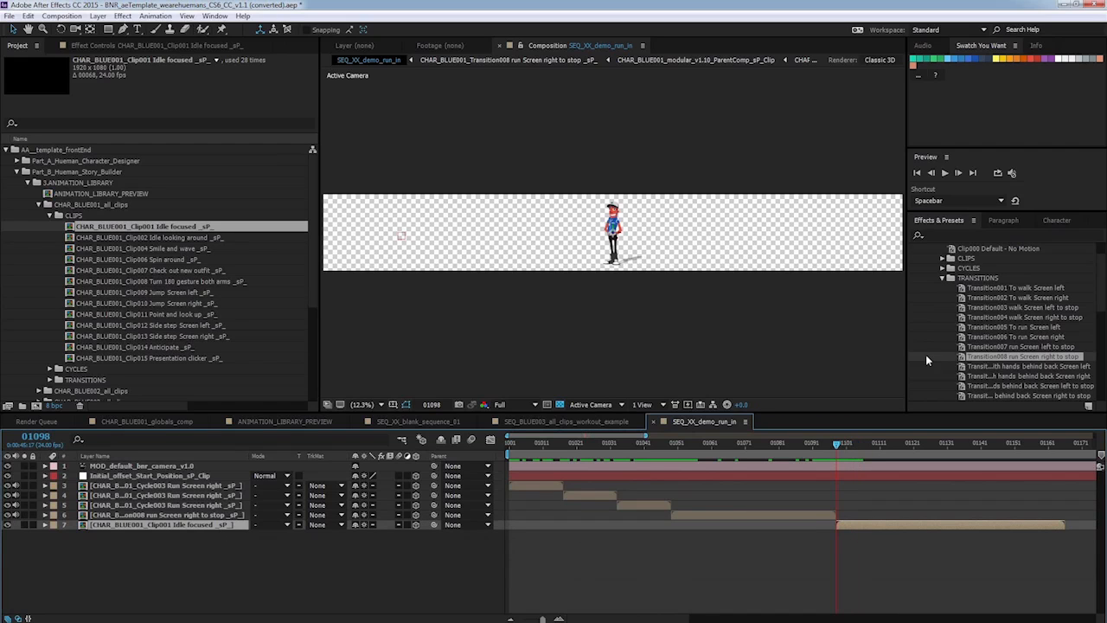
click(942, 279)
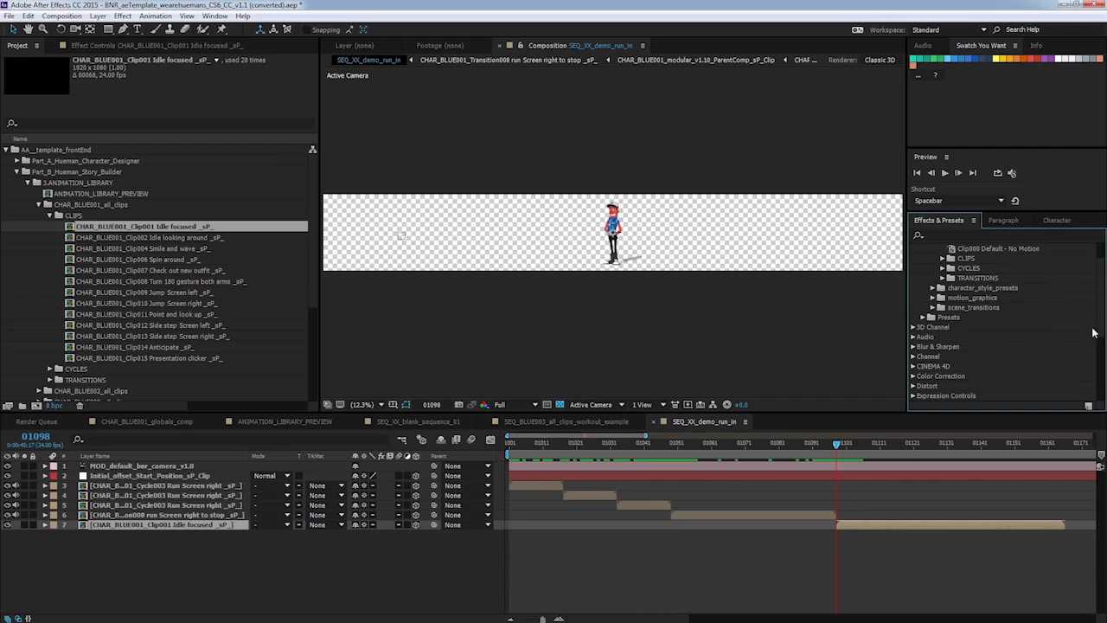
scroll(1096, 332, up, 2)
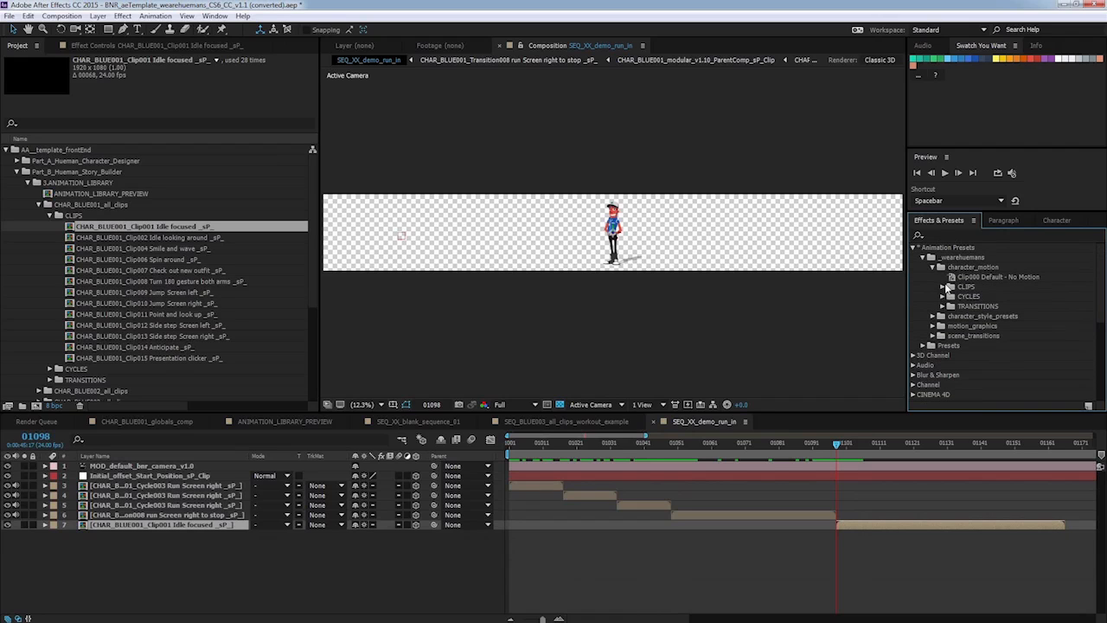
click(942, 287)
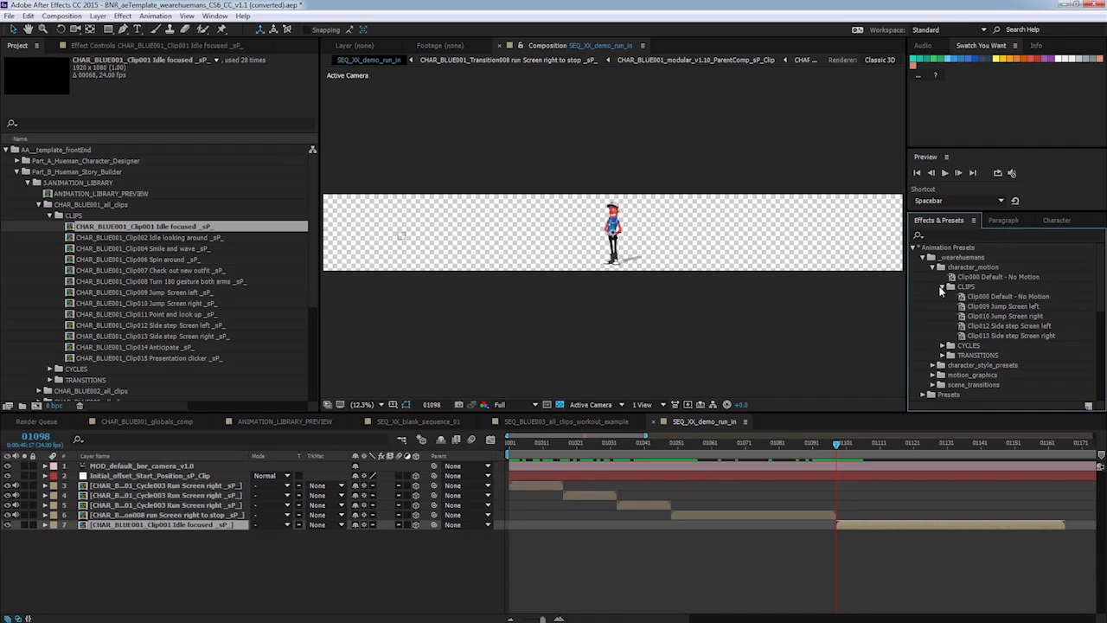
click(994, 298)
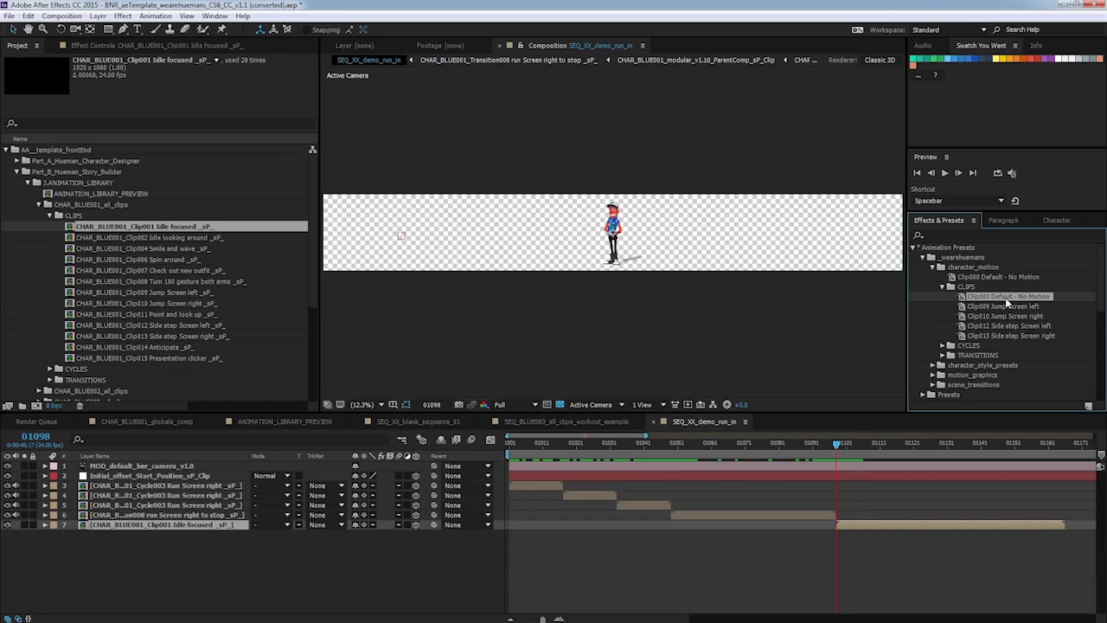
drag(1008, 299, 848, 524)
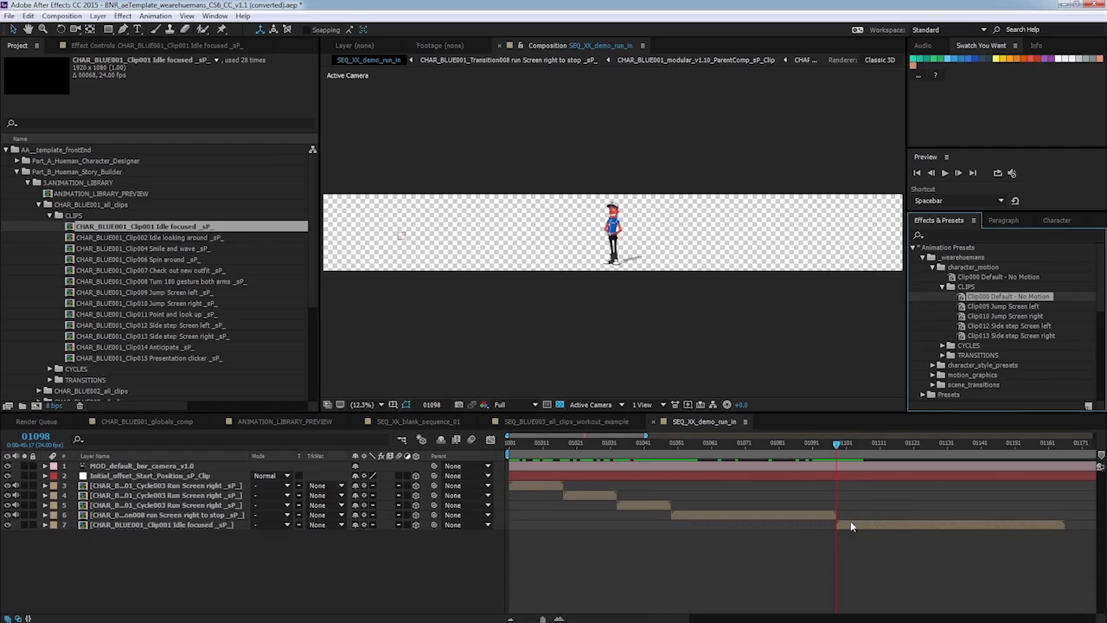
click(840, 444)
drag(827, 441, 875, 434)
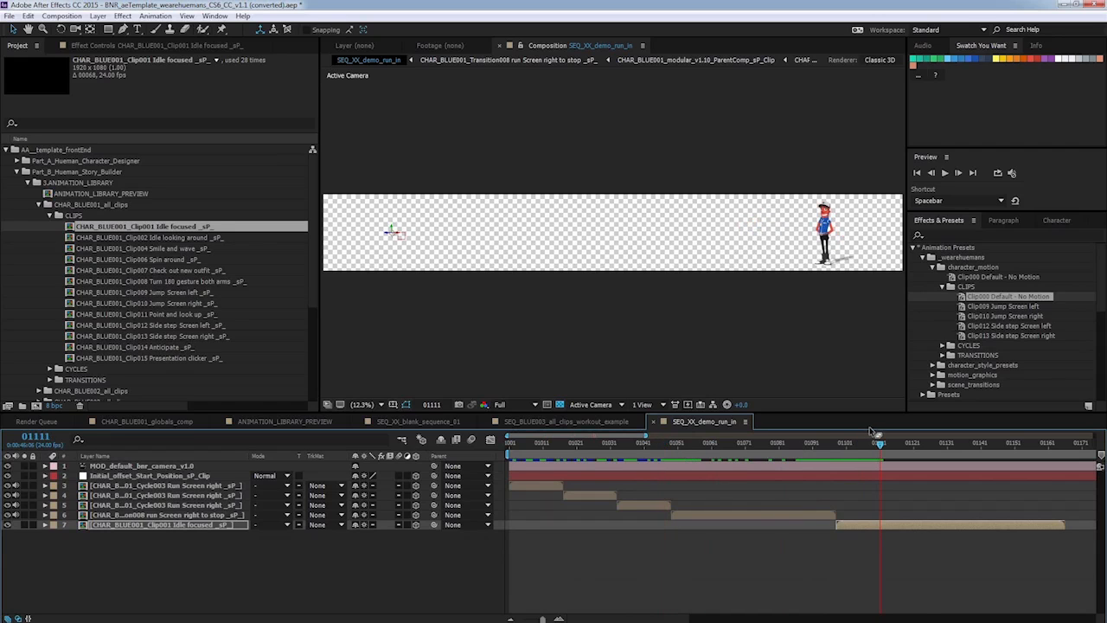
Return to the start of the sequence and collapse the CLIPS and 3.ANIMATION_LIBRARY project folders.
key(Home)
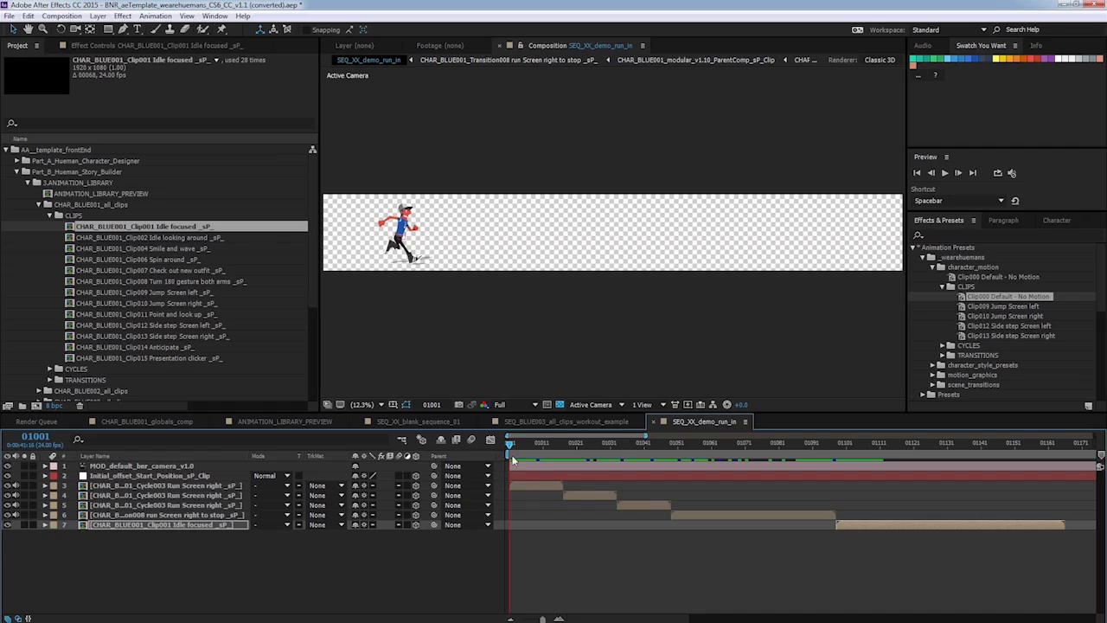
mouse_move(512, 444)
mouse_down()
mouse_move(574, 444)
mouse_move(606, 430)
mouse_move(509, 445)
mouse_up()
click(49, 215)
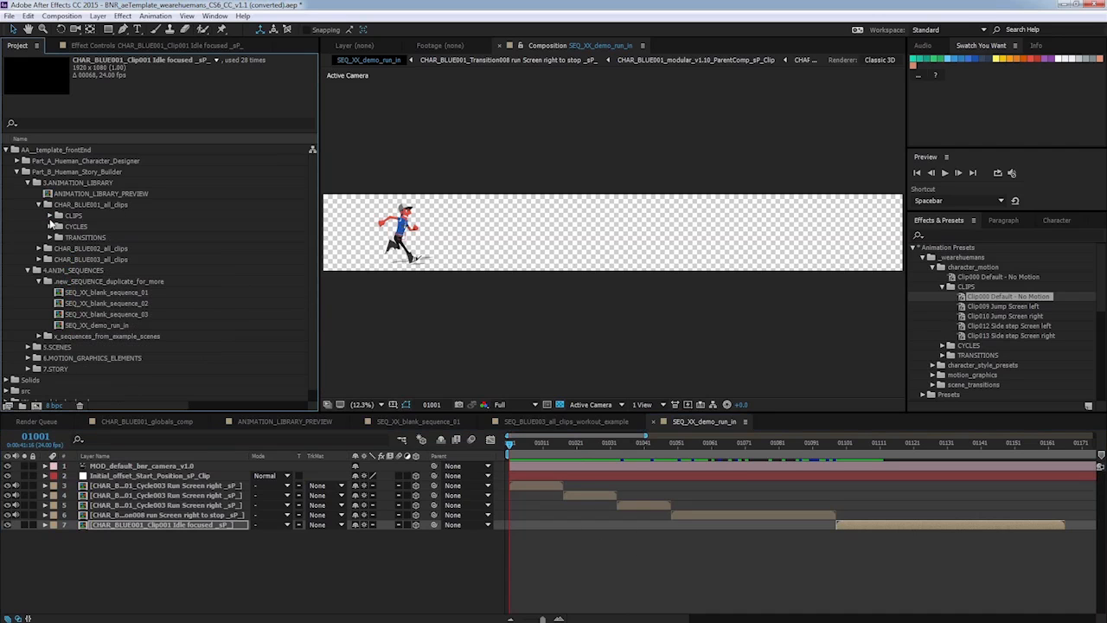
click(27, 183)
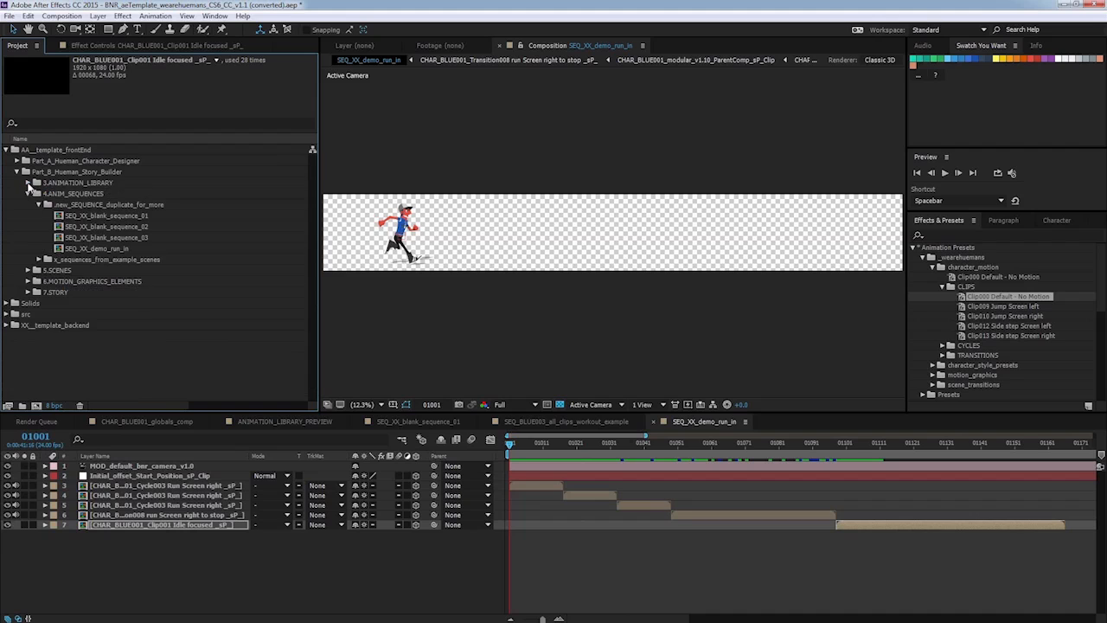
Open the SCENE_XX_blank_scene_01 composition from the 5.SCENES folder and inspect its camera, floor and background layers.
click(27, 193)
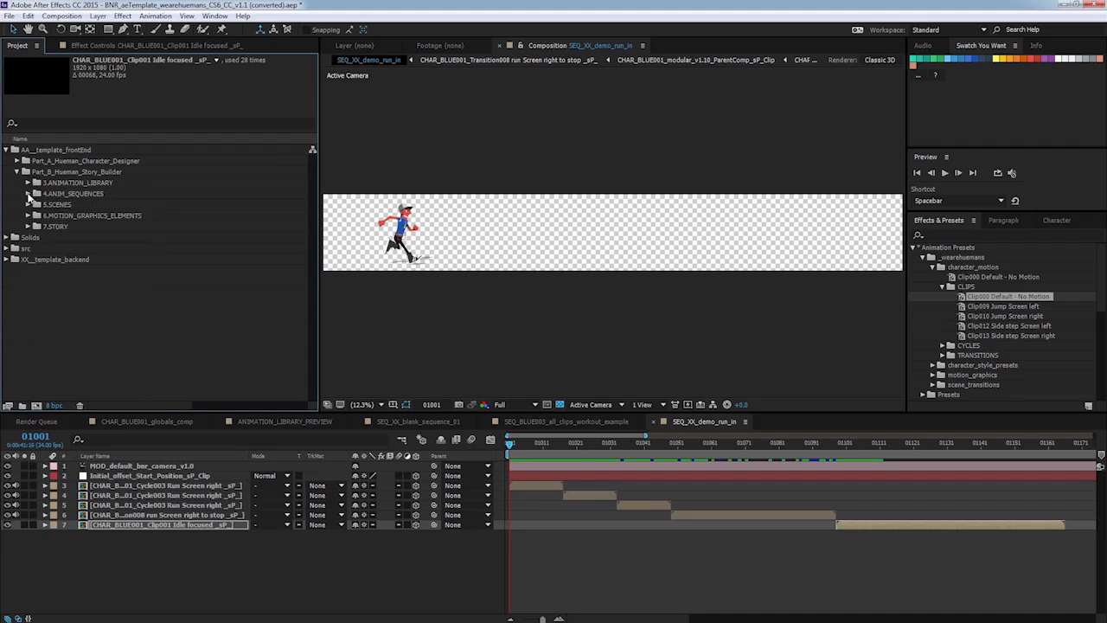
click(54, 206)
click(28, 205)
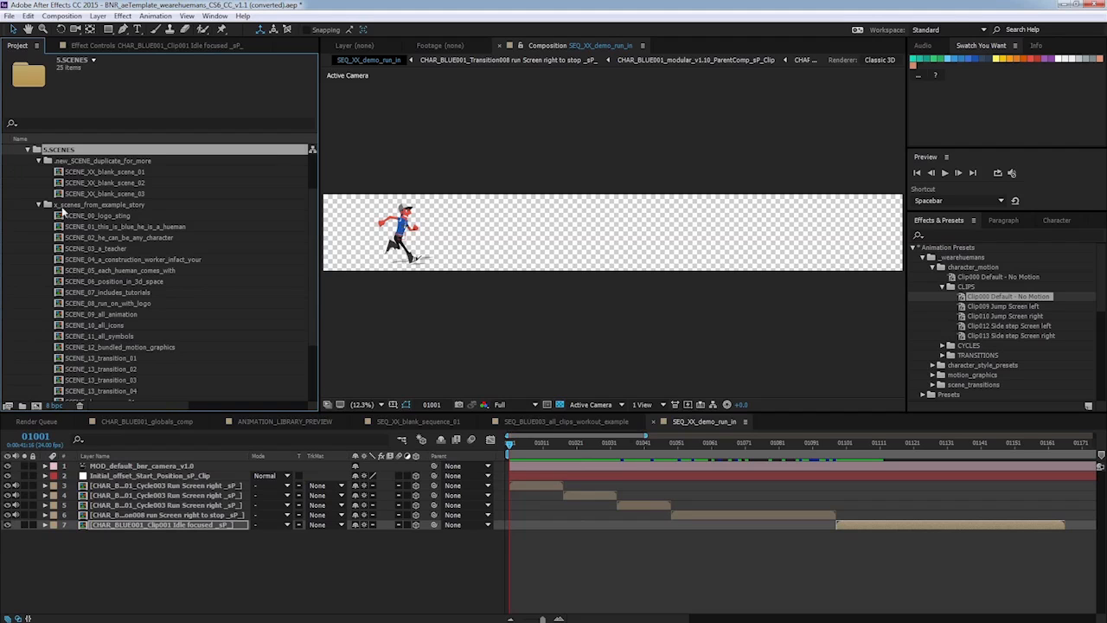
click(40, 205)
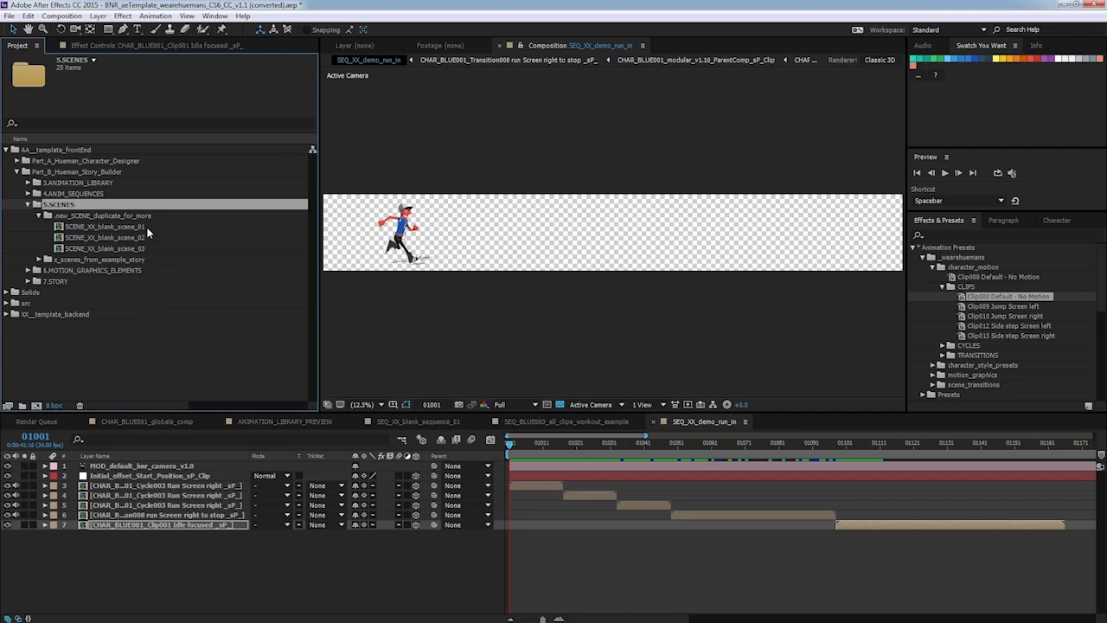
click(146, 226)
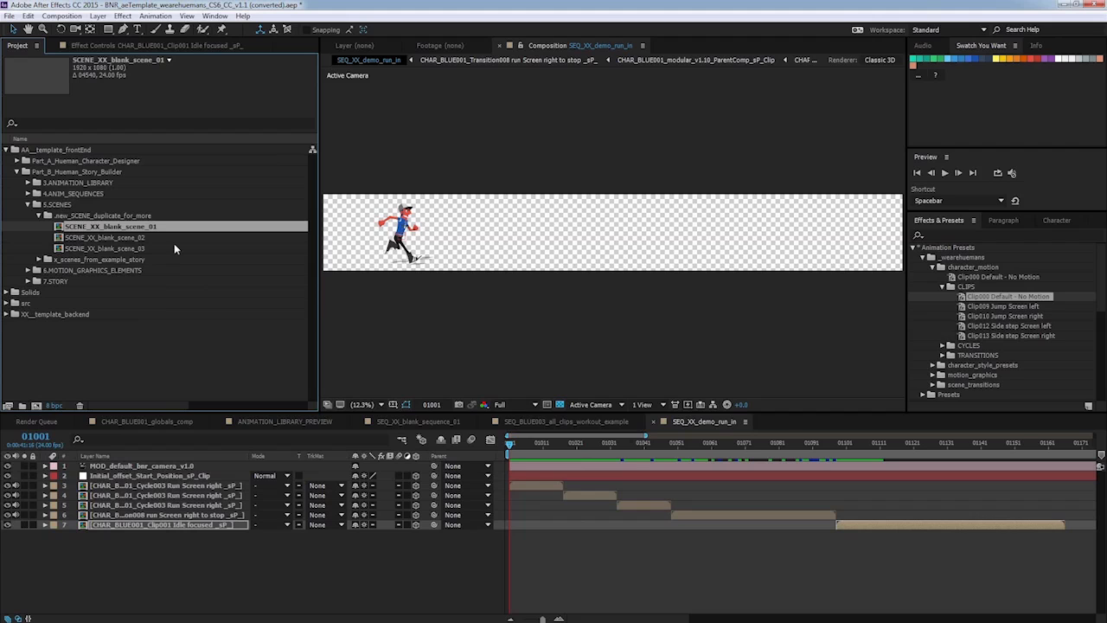
double_click(169, 228)
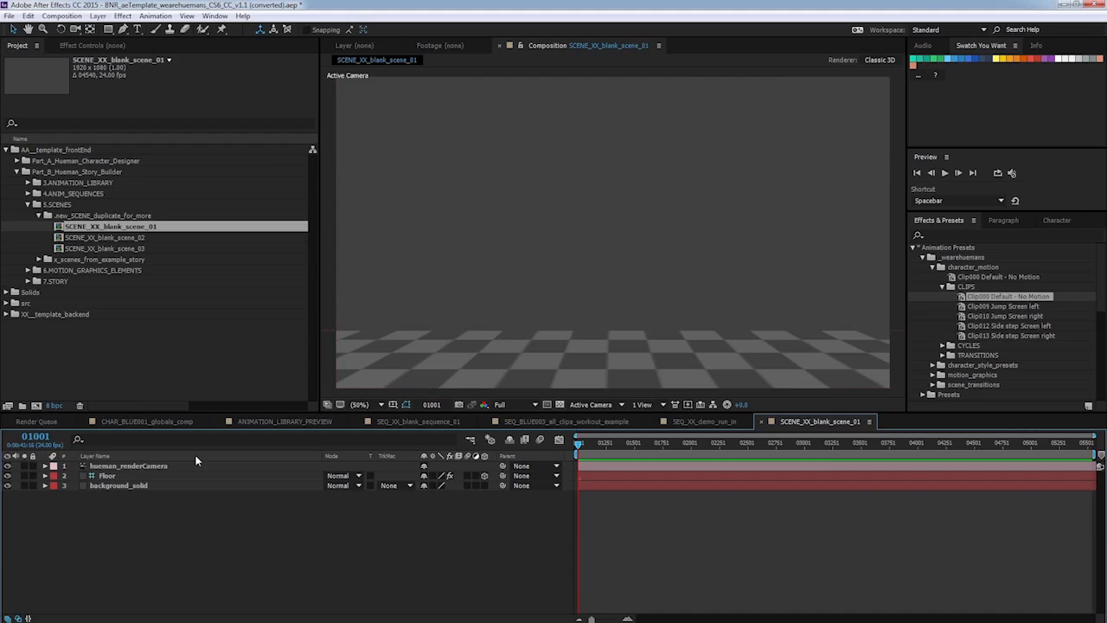
click(155, 467)
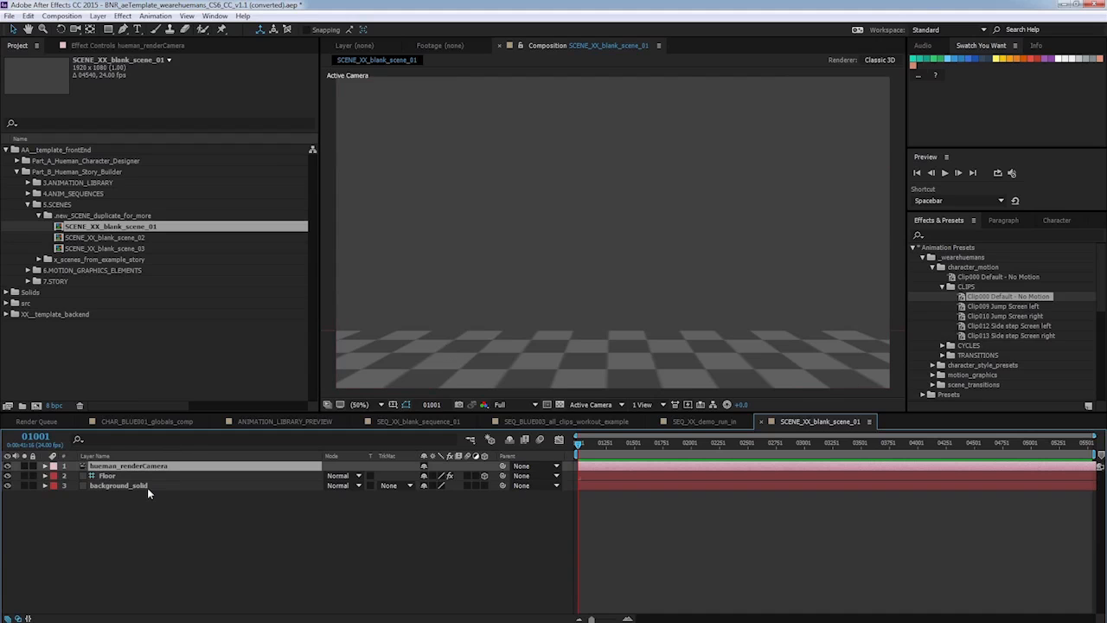
click(107, 476)
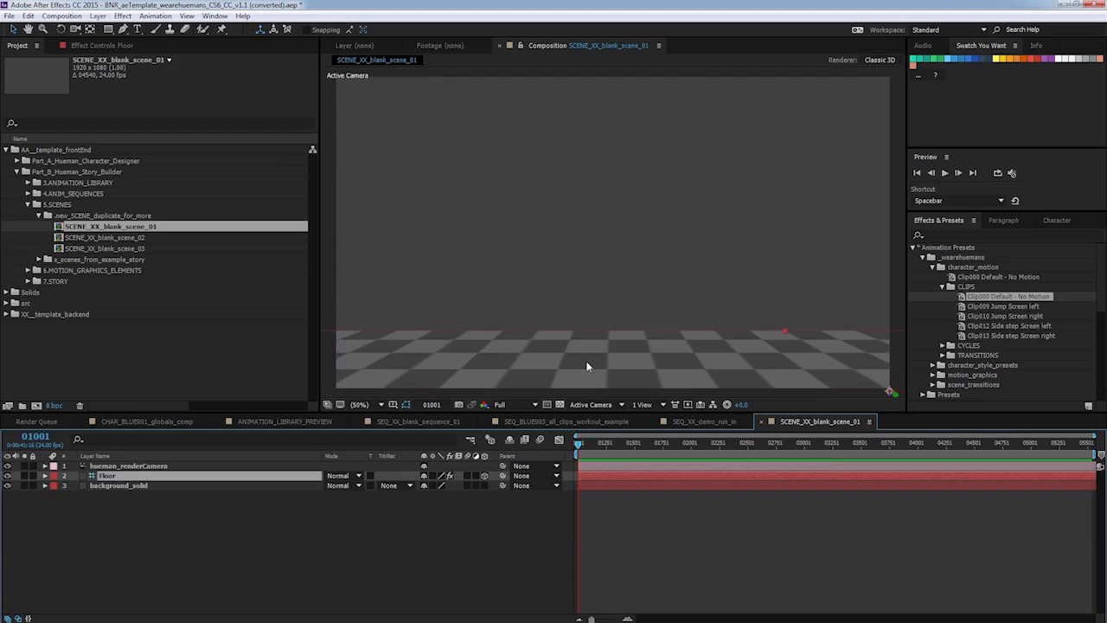
click(128, 486)
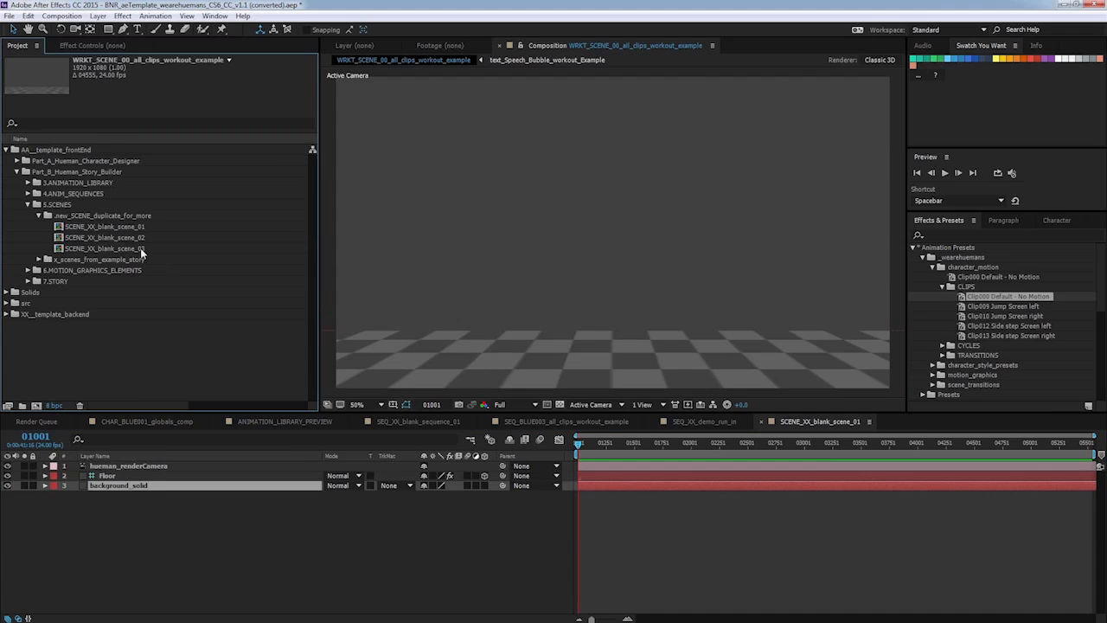
Duplicate SCENE_XX_blank_scene_03 and rename the copy SCENE_XX_demo_scene_01.
click(140, 248)
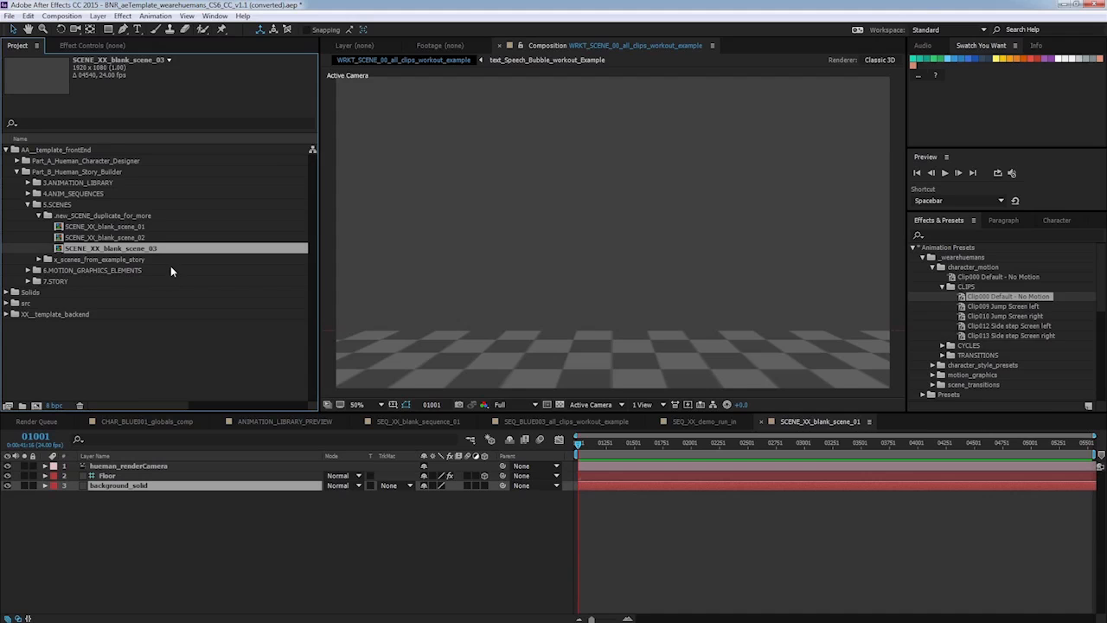
key(ctrl+d)
right_click(133, 262)
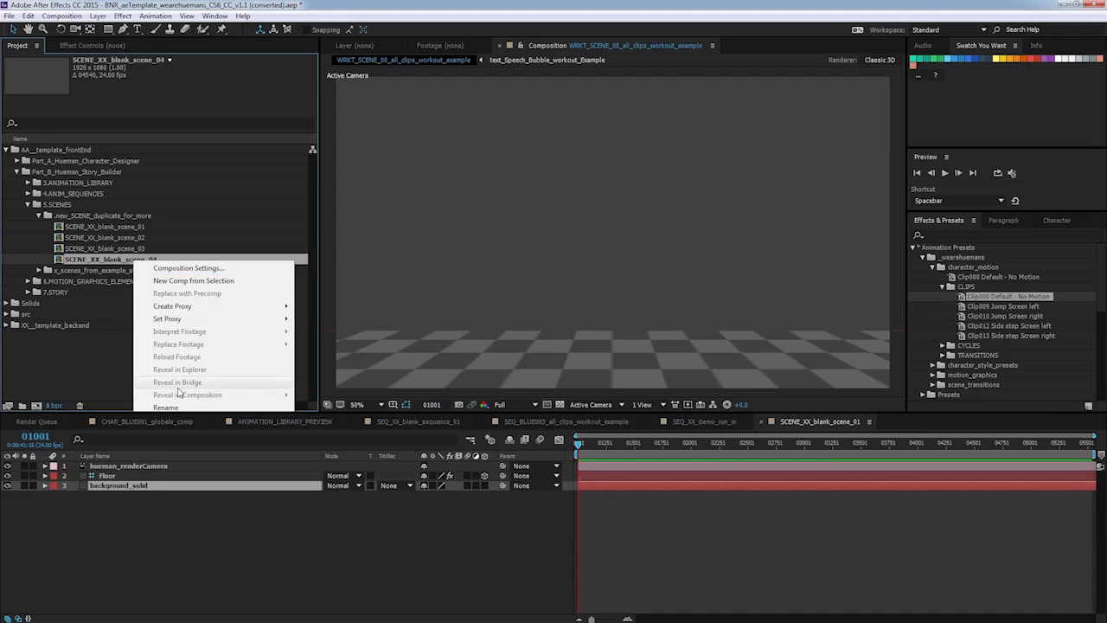
click(173, 407)
click(130, 260)
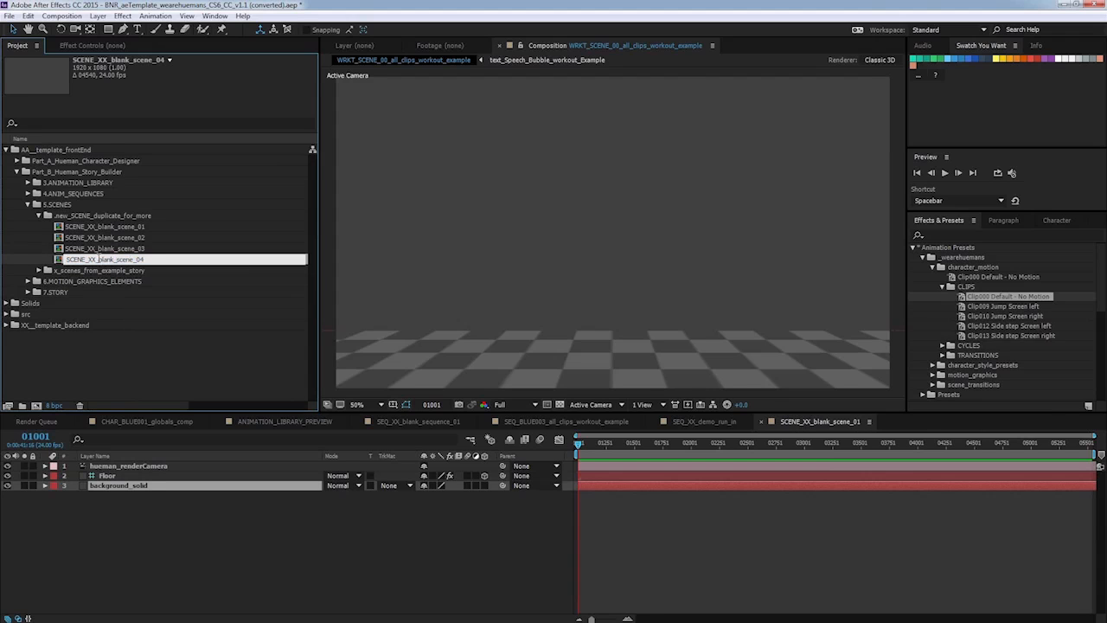
drag(99, 259, 158, 274)
text(demo_scene_01)
key(Return)
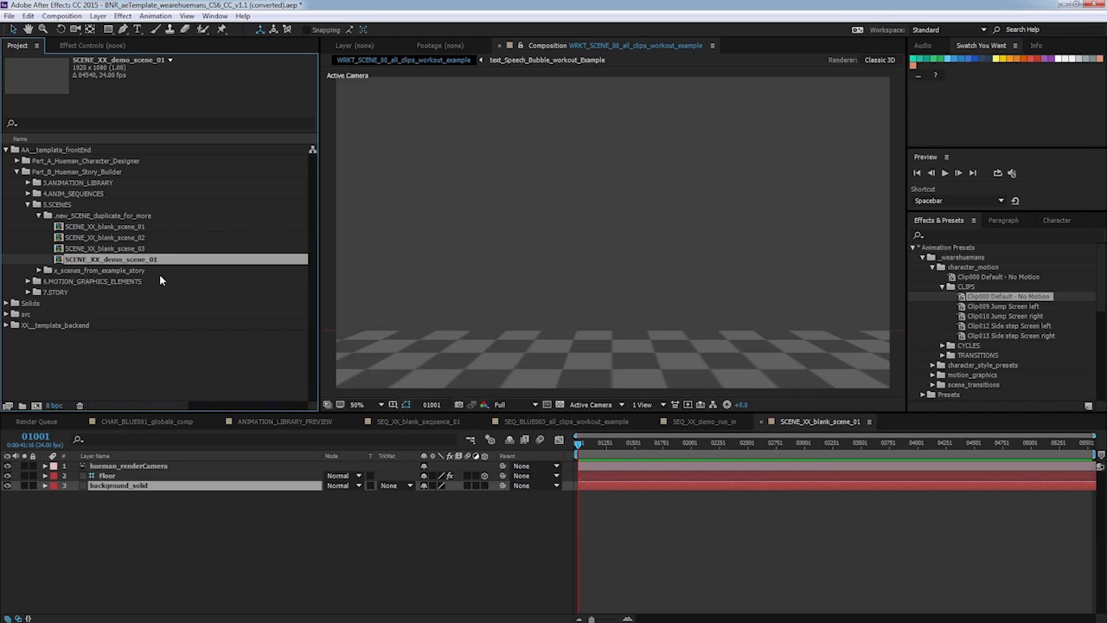
Open SCENE_XX_demo_scene_01 and add the SEQ_XX_demo_run_in composition to it as a new layer.
double_click(157, 261)
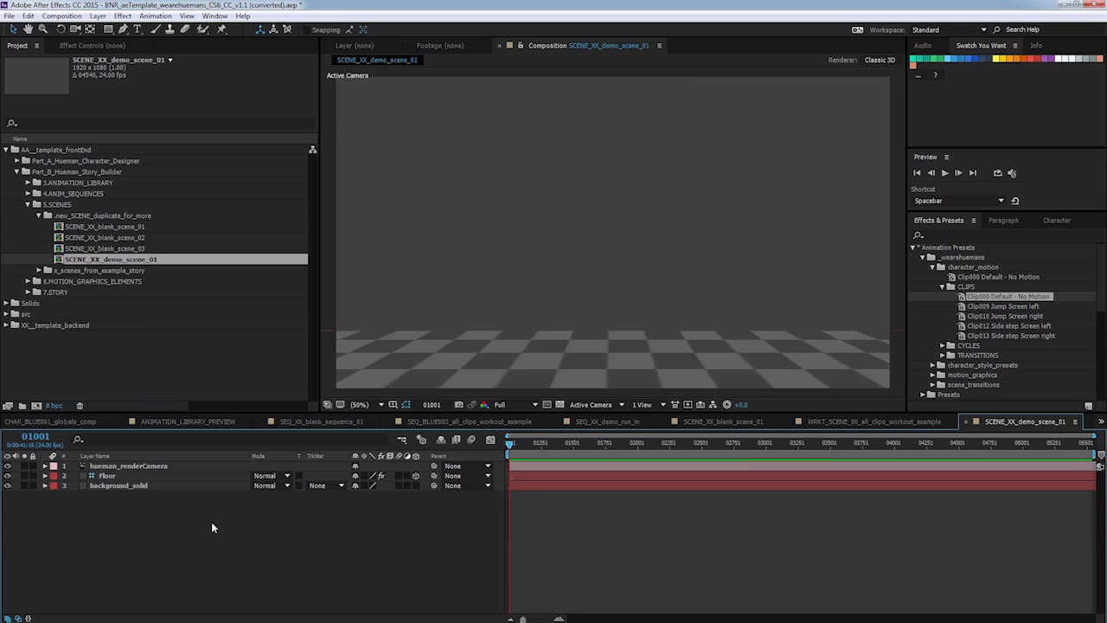
click(28, 194)
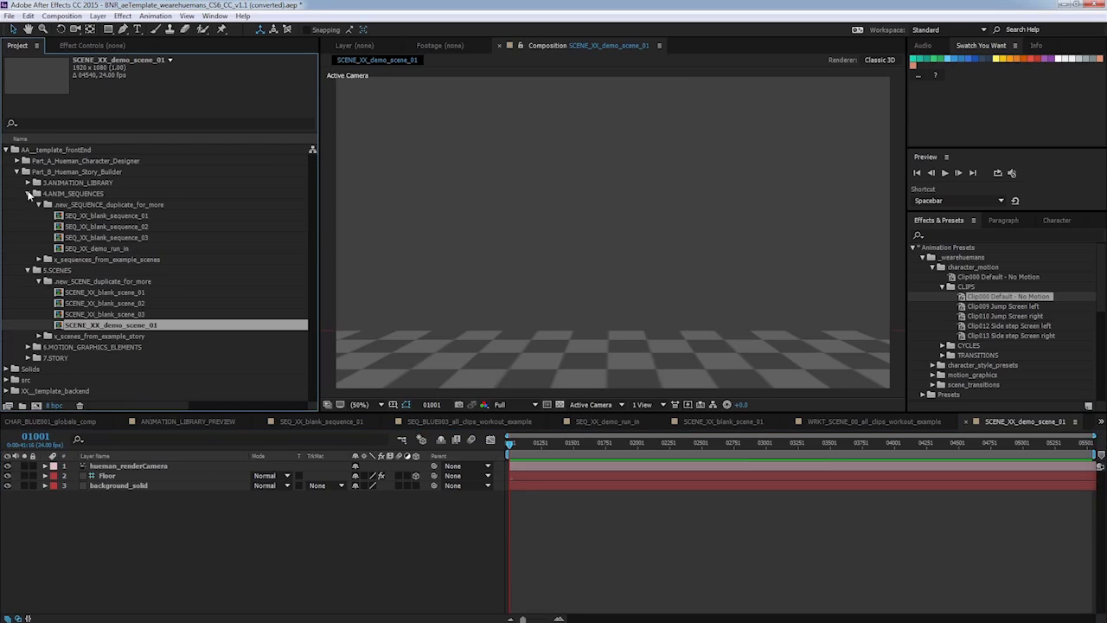
click(123, 249)
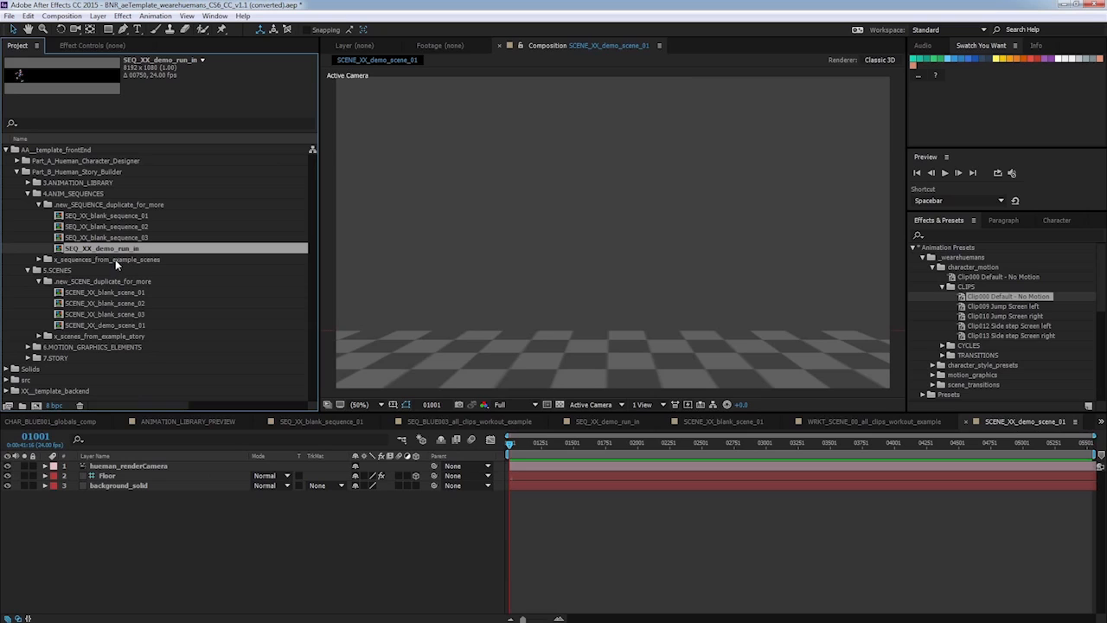
drag(117, 249, 213, 478)
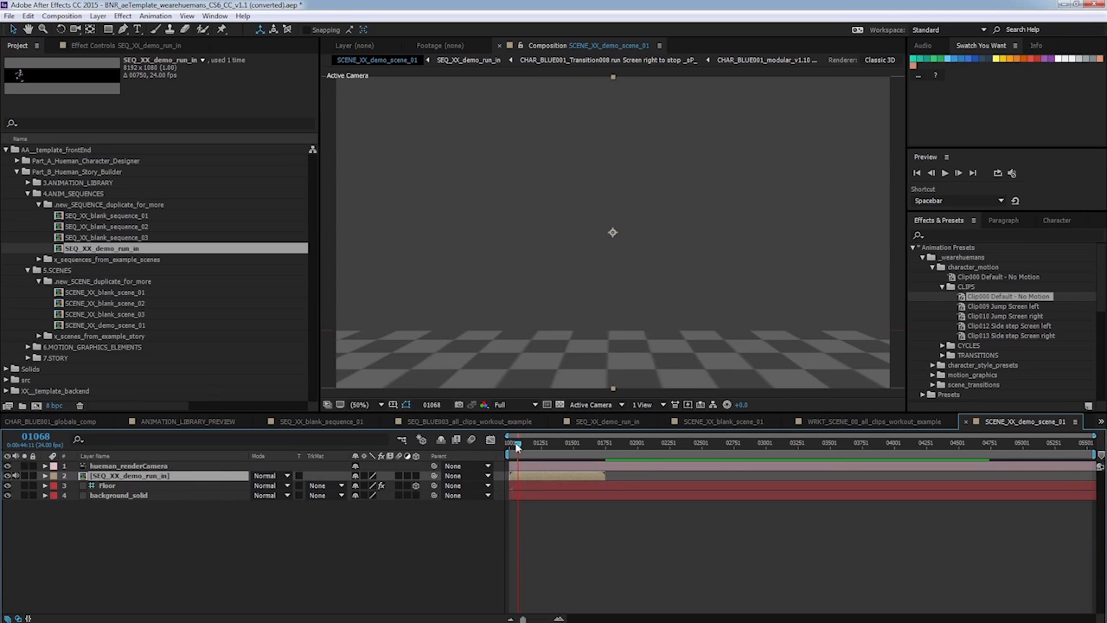
drag(516, 445, 510, 444)
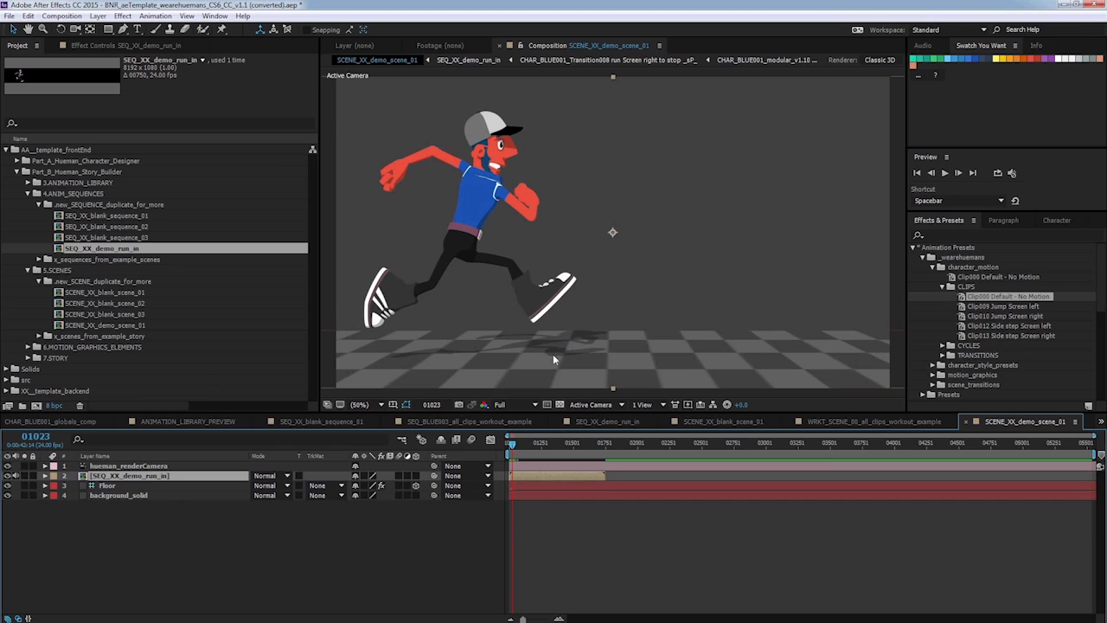
Make the SEQ_XX_demo_run_in layer 3D and enable collapse transformations on it.
click(416, 476)
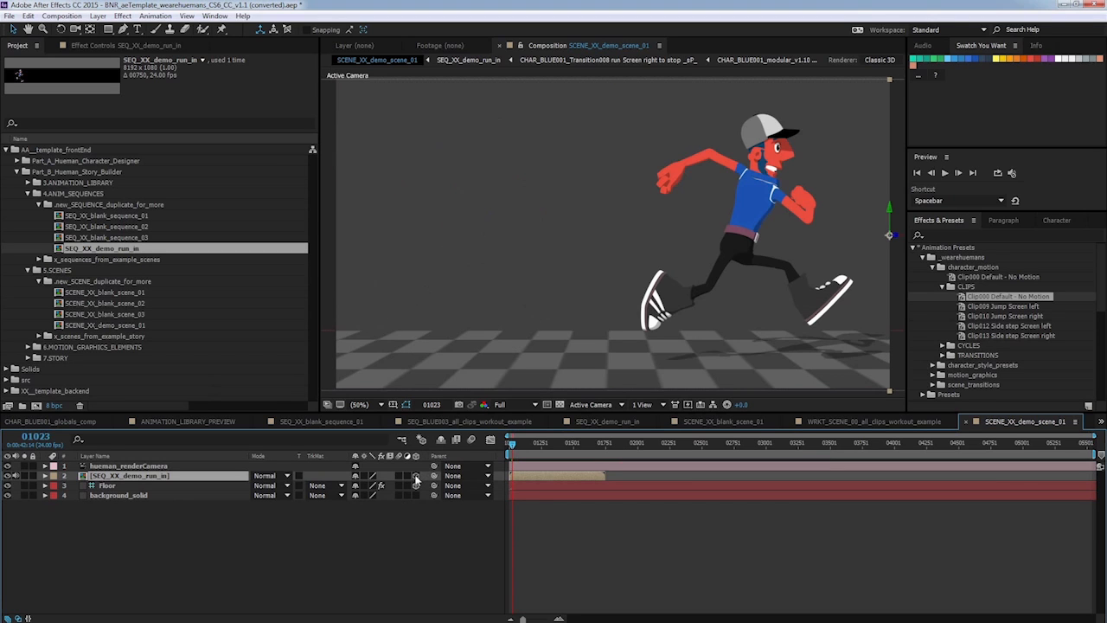
click(364, 475)
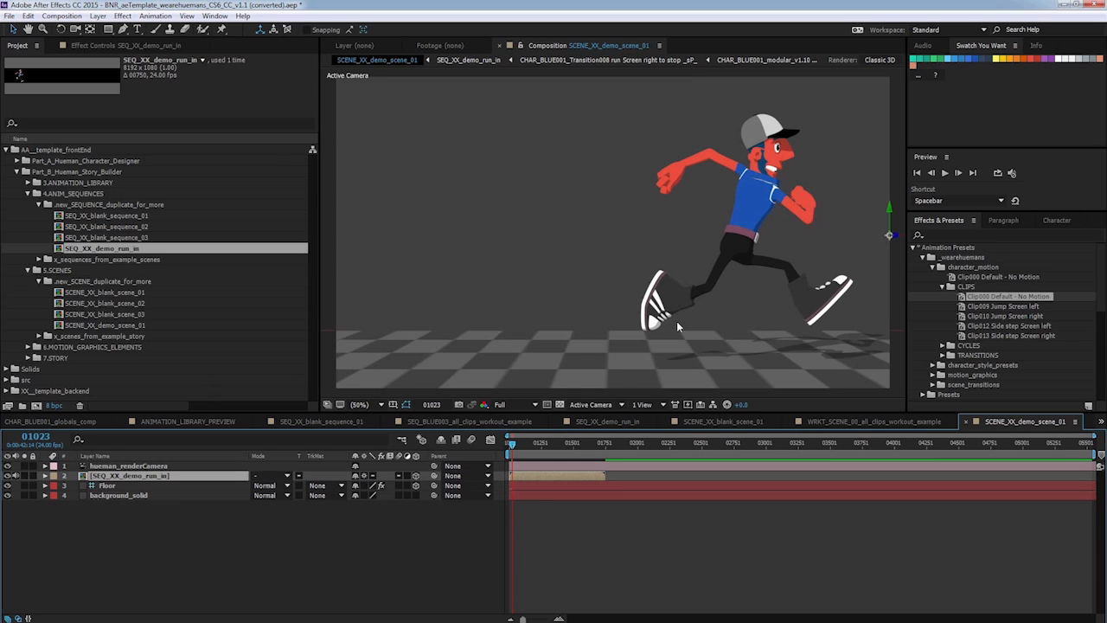
Pull the hueman_renderCamera back by setting its Position Z to -4684.
click(159, 466)
click(45, 465)
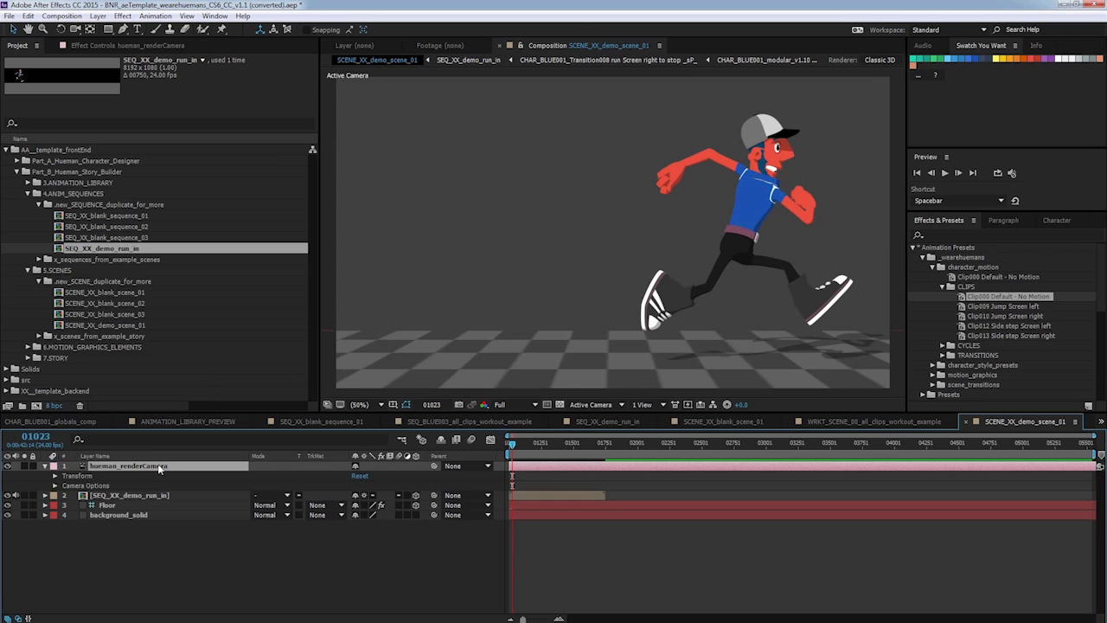
click(55, 475)
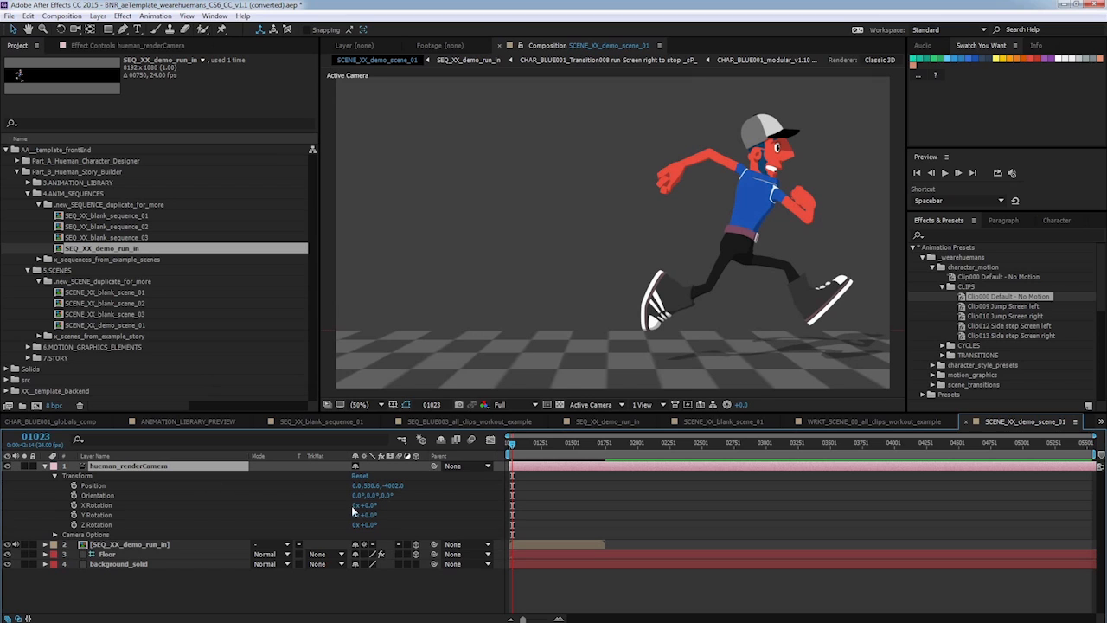
drag(396, 485, 37, 488)
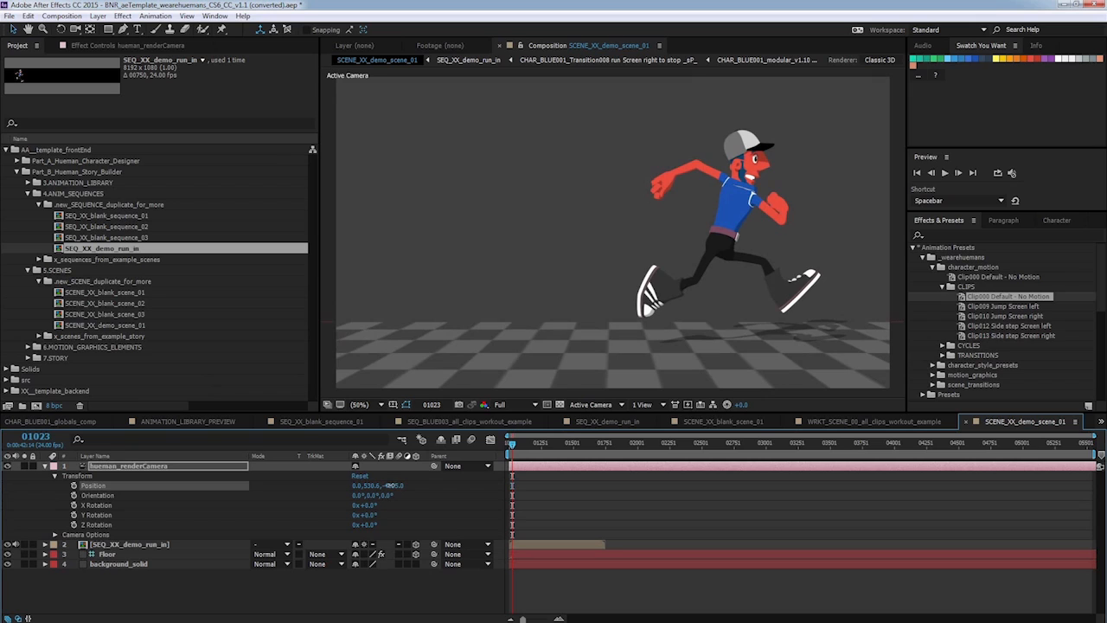
click(45, 465)
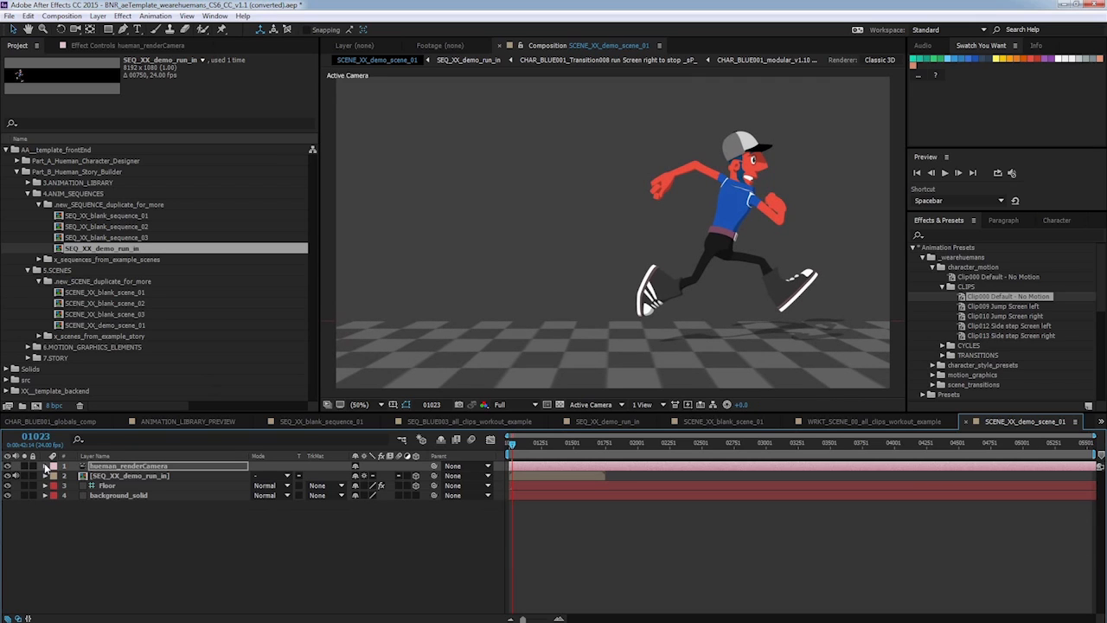
Set the hueman_renderCamera's Position X to 3618 and return to the first frame.
click(512, 445)
drag(513, 445, 528, 451)
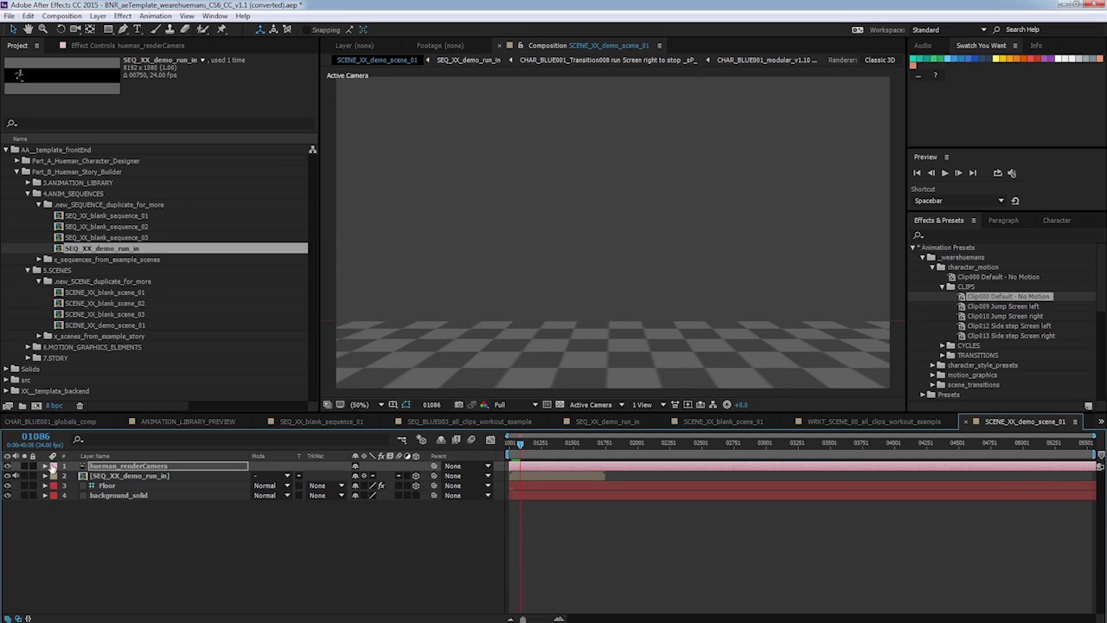
click(45, 466)
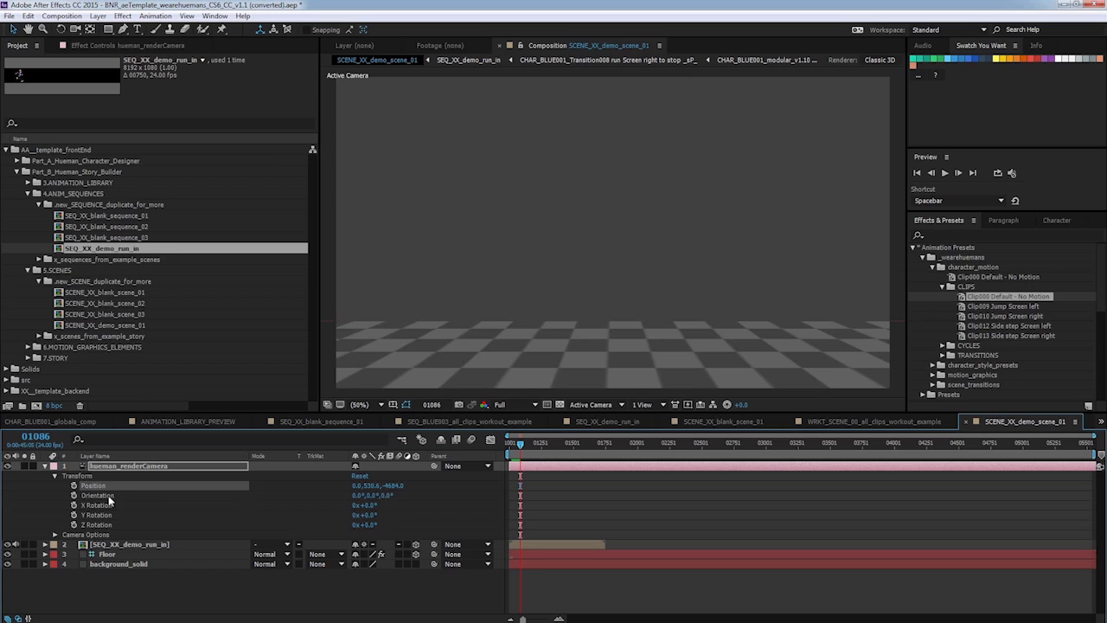
drag(356, 486, 328, 439)
drag(521, 442, 509, 442)
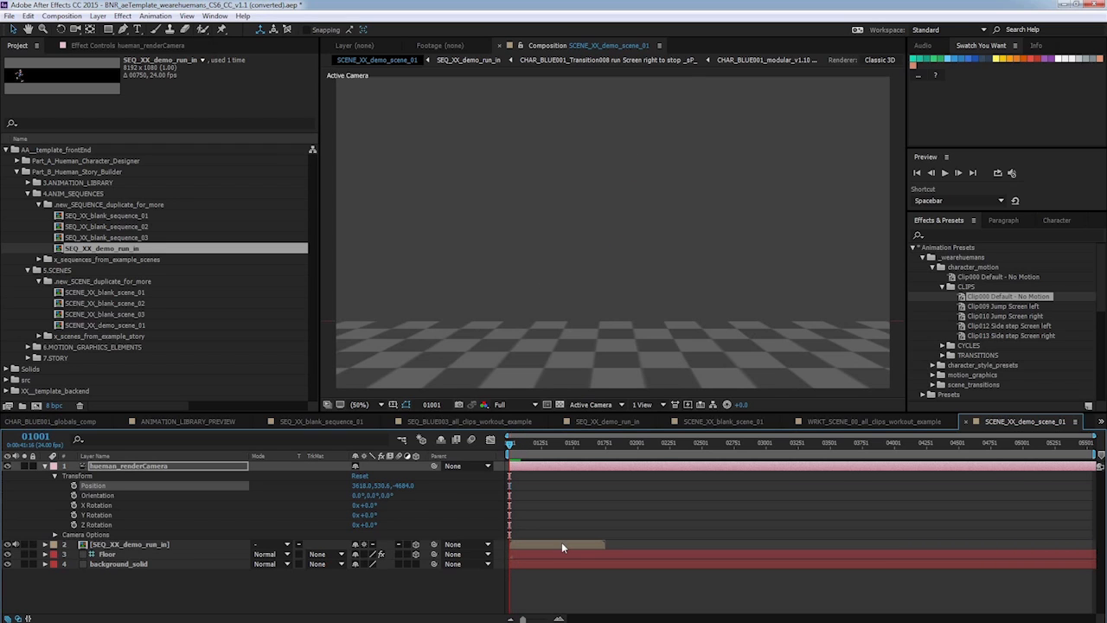
Nudge the SEQ_XX_demo_run_in layer's start time and scrub through the scene's opening frames.
drag(561, 541, 556, 543)
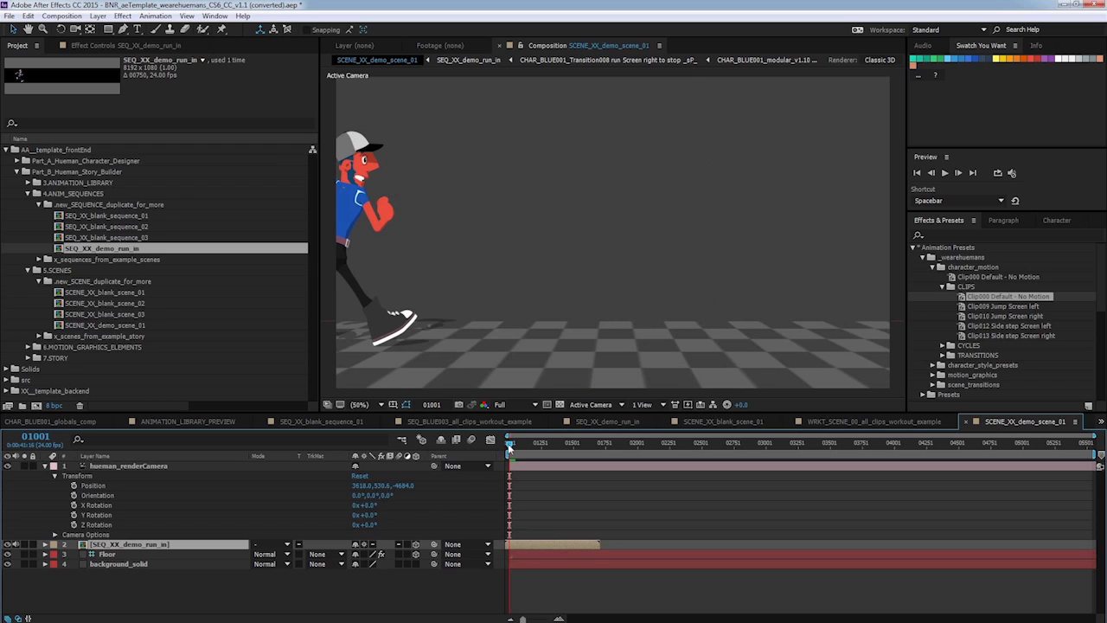
mouse_move(509, 444)
mouse_down()
mouse_move(520, 446)
mouse_move(509, 445)
mouse_up()
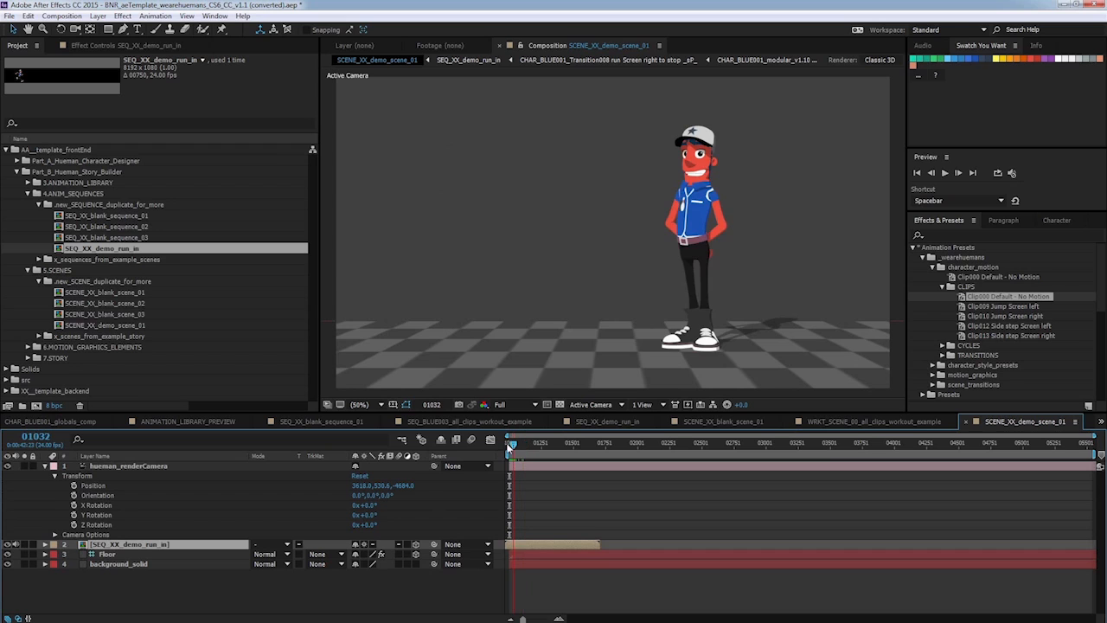
drag(528, 548, 530, 548)
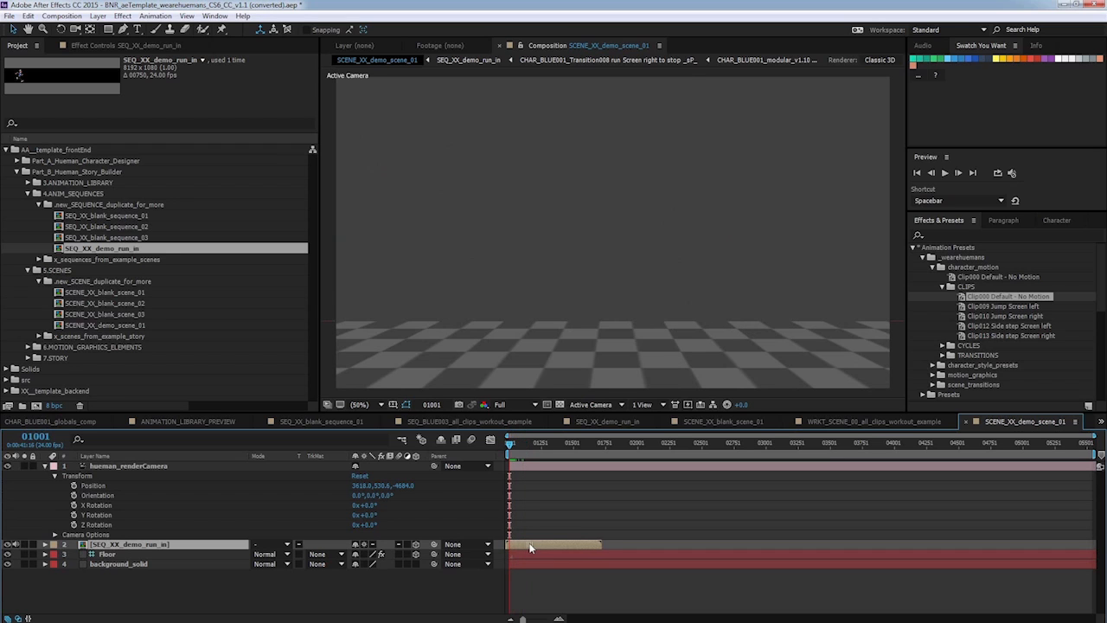
click(515, 443)
drag(514, 446, 517, 444)
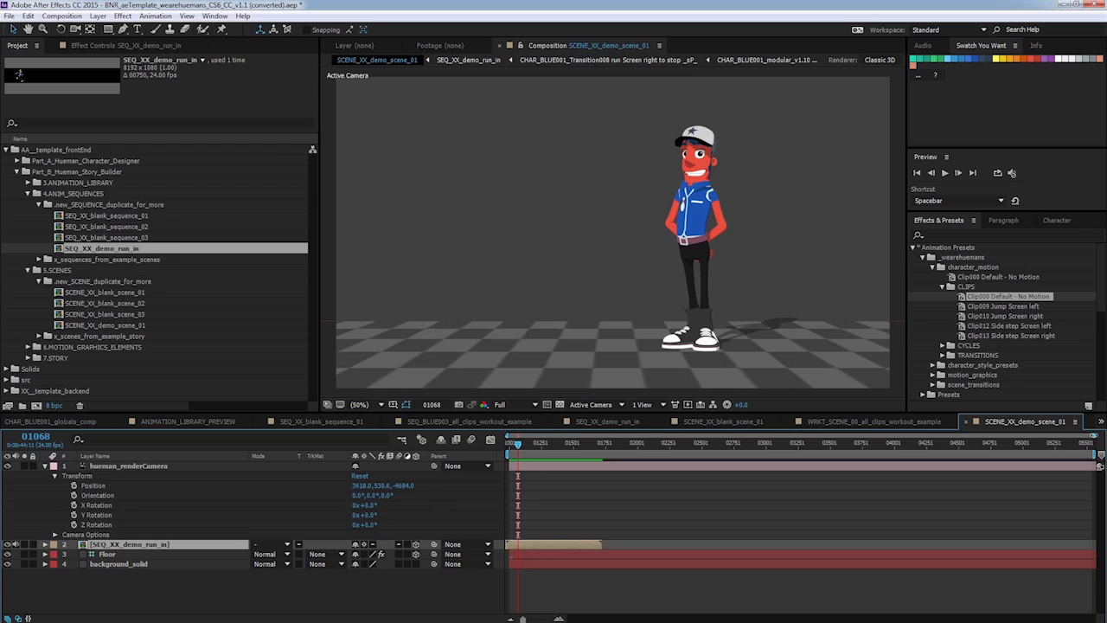
drag(1094, 436, 778, 435)
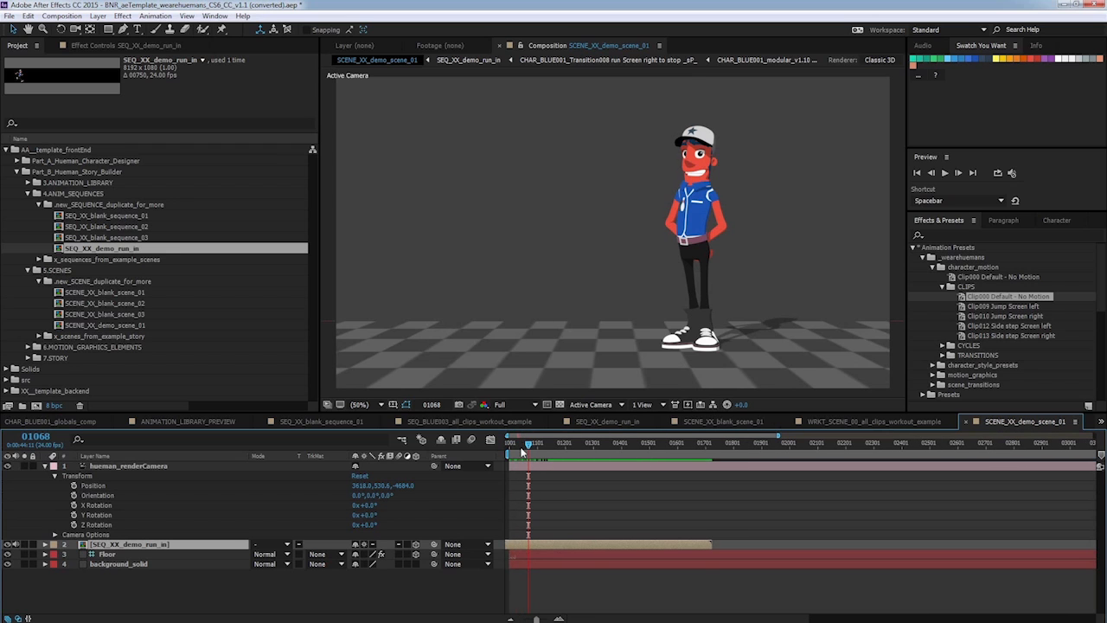
drag(522, 447, 531, 444)
Collapse the sequence and scene folders and open the TEXT folder inside 6.MOTION_GRAPHICS_ELEMENTS.
click(29, 194)
click(29, 204)
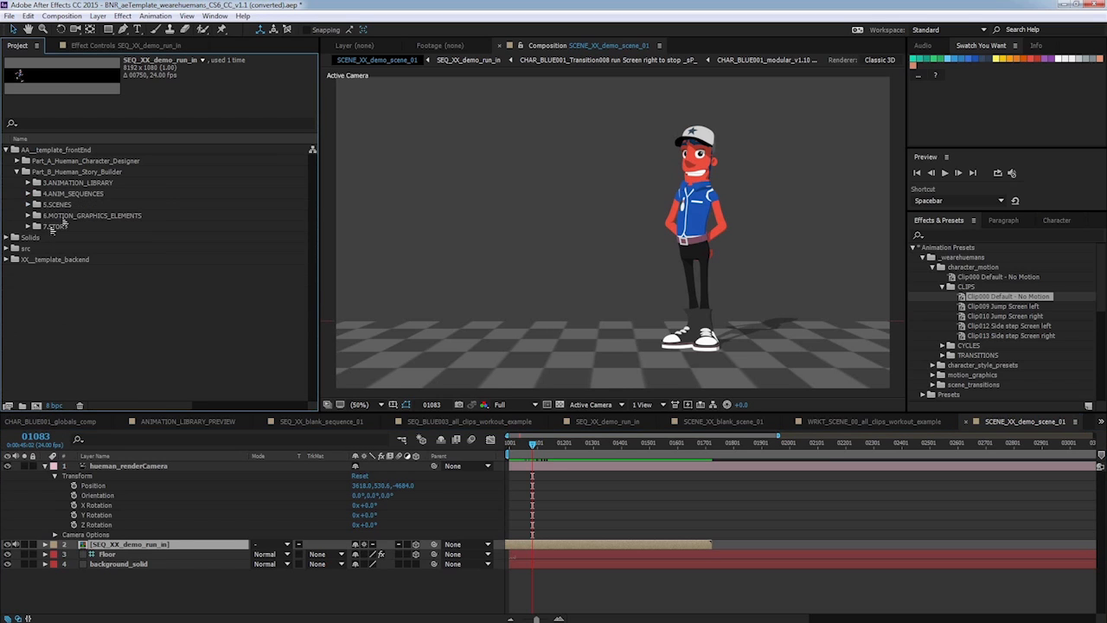
click(63, 218)
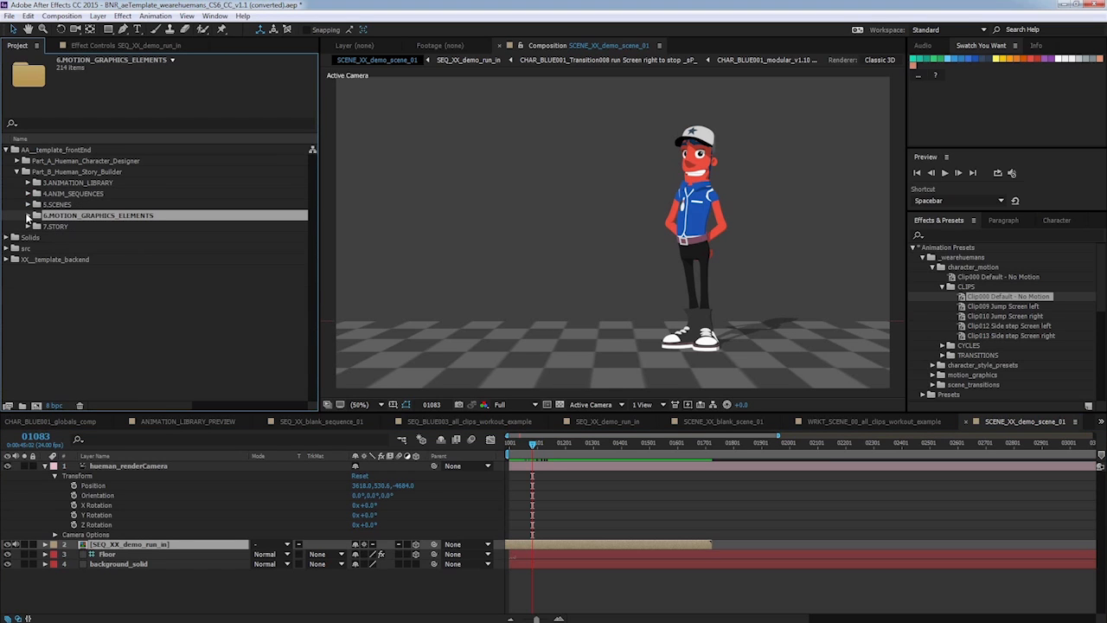
click(29, 216)
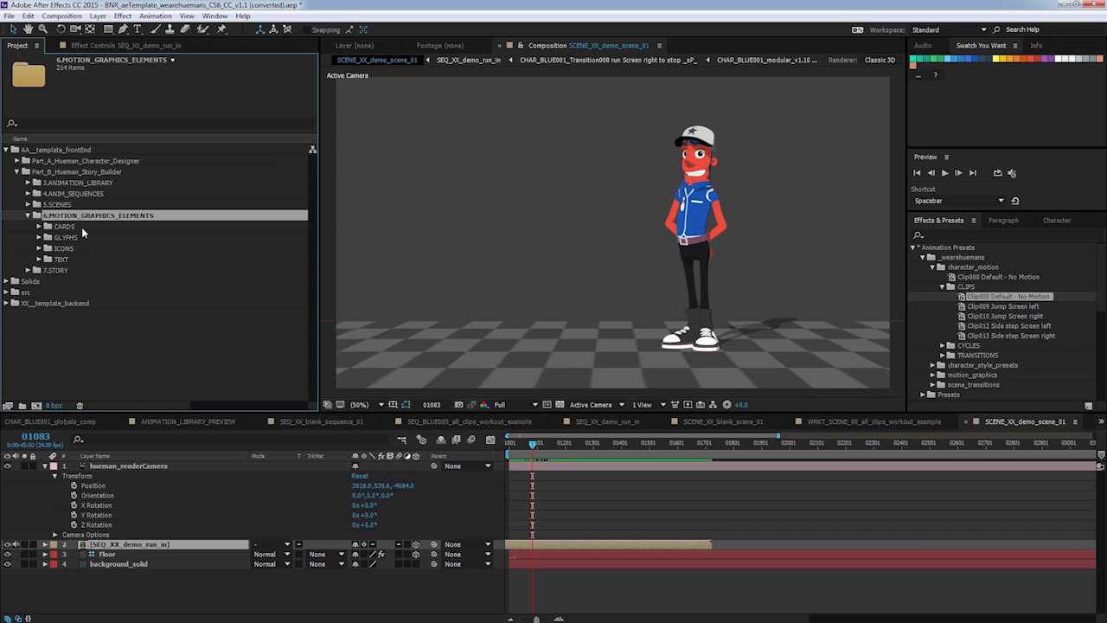
click(66, 260)
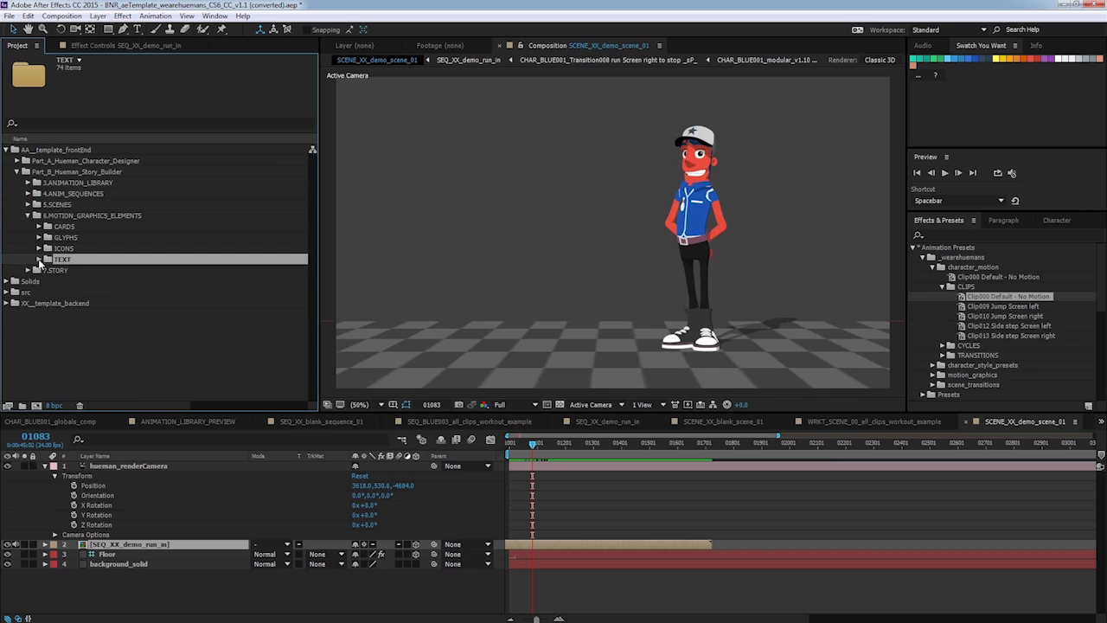
Expand the TEXT folder and open the all_text_presets_together_example composition to view the text presets.
click(38, 259)
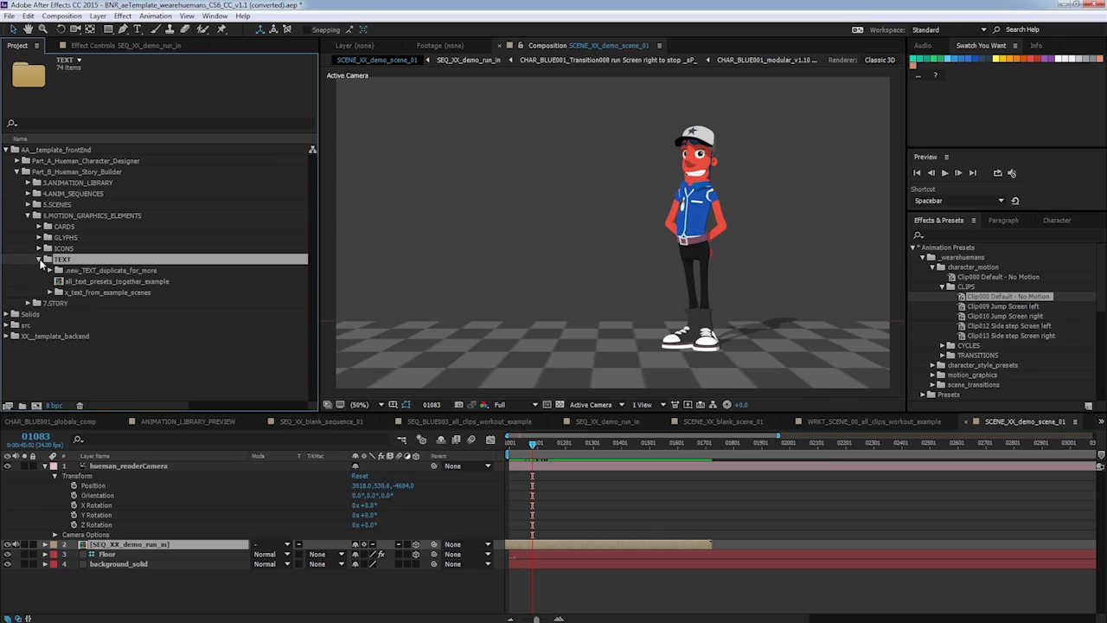
click(154, 282)
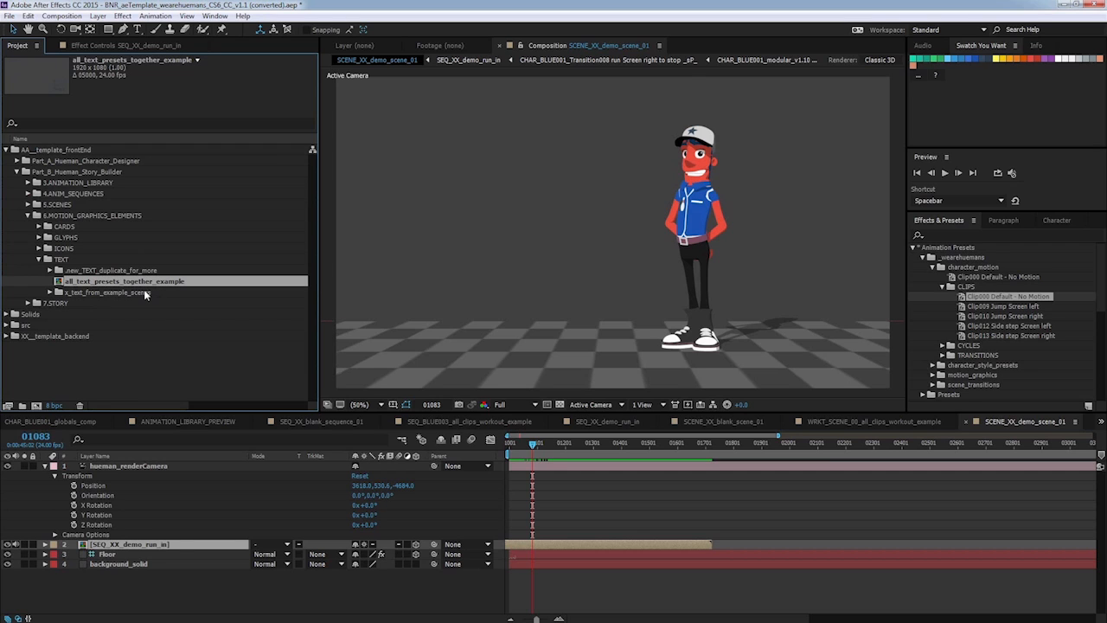
double_click(146, 285)
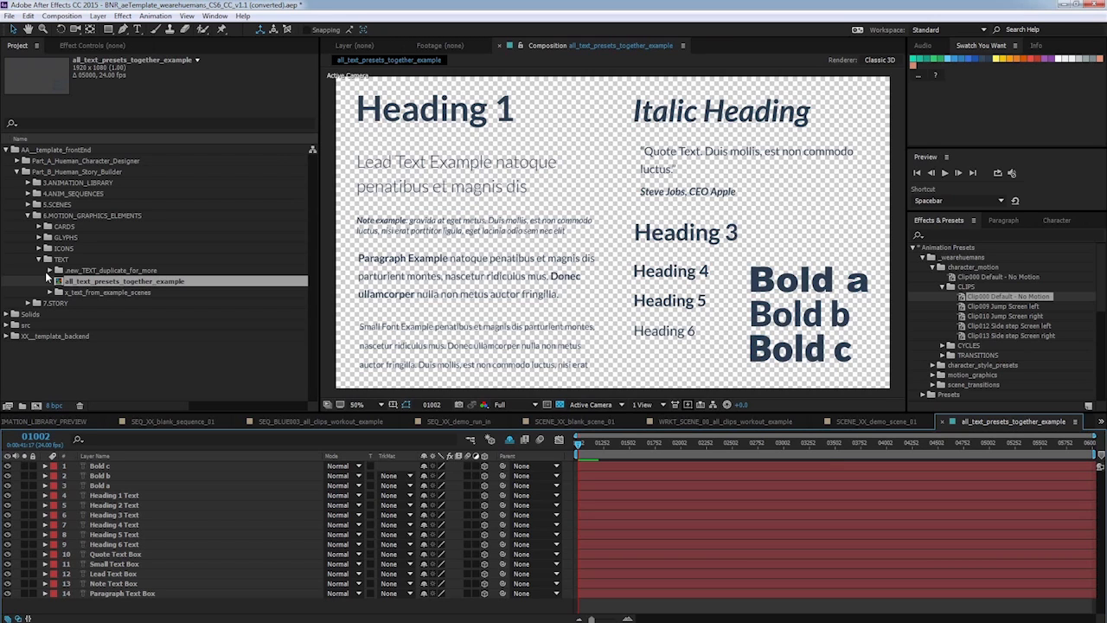
Browse the .new_TEXT_duplicate_for_more folder, previewing the text_Bold_var_B and text_Big_Paragraph compositions.
click(98, 270)
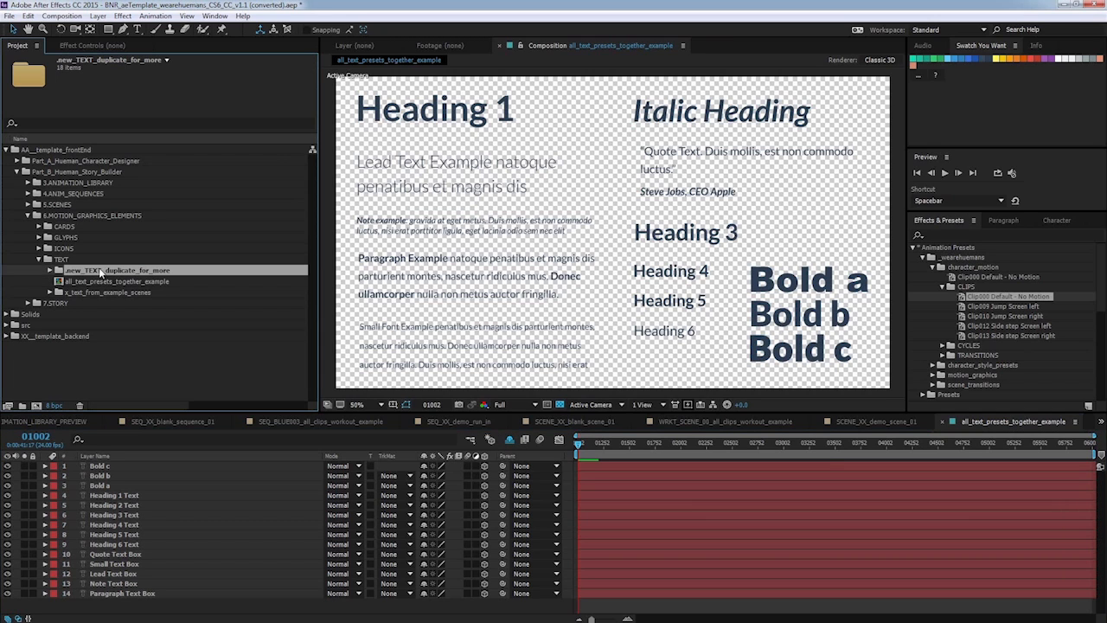
click(50, 270)
scroll(122, 273, down, 1)
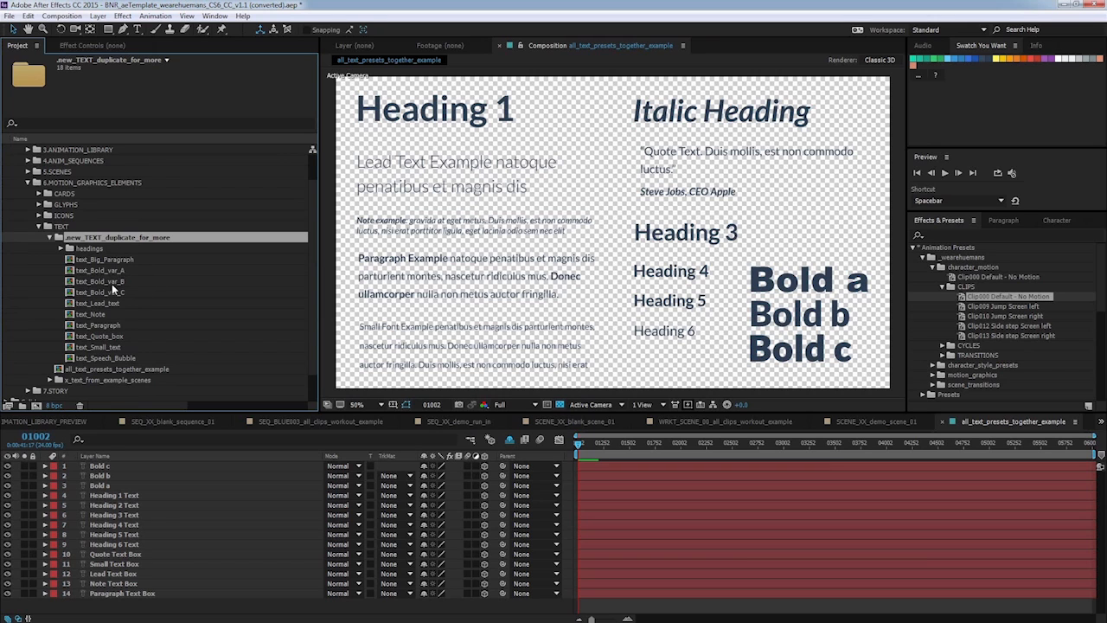
click(109, 282)
double_click(94, 282)
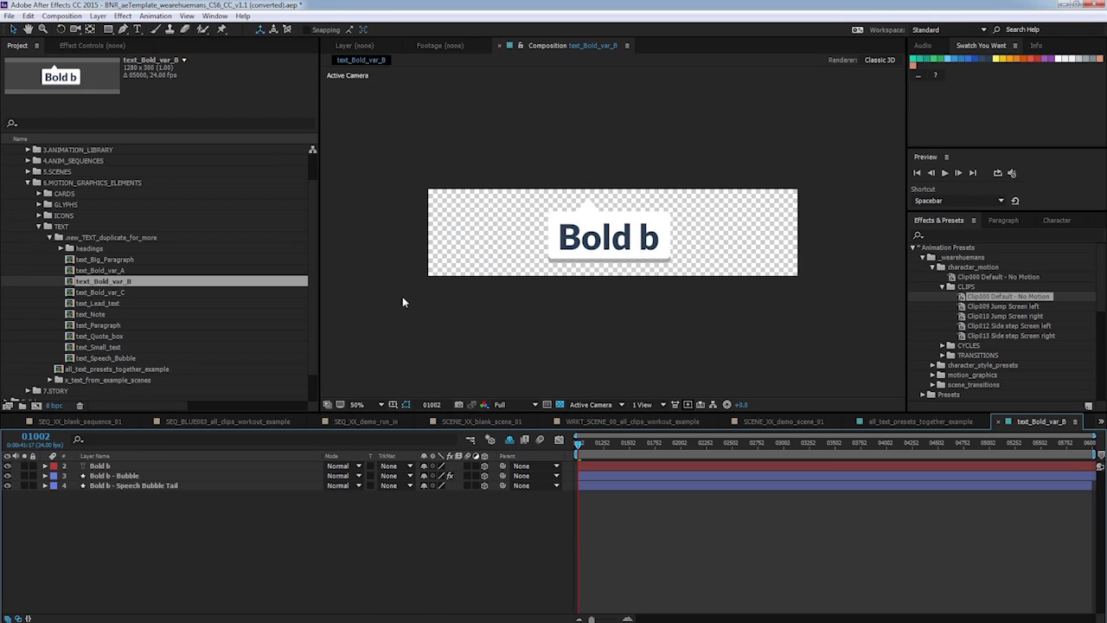
click(115, 260)
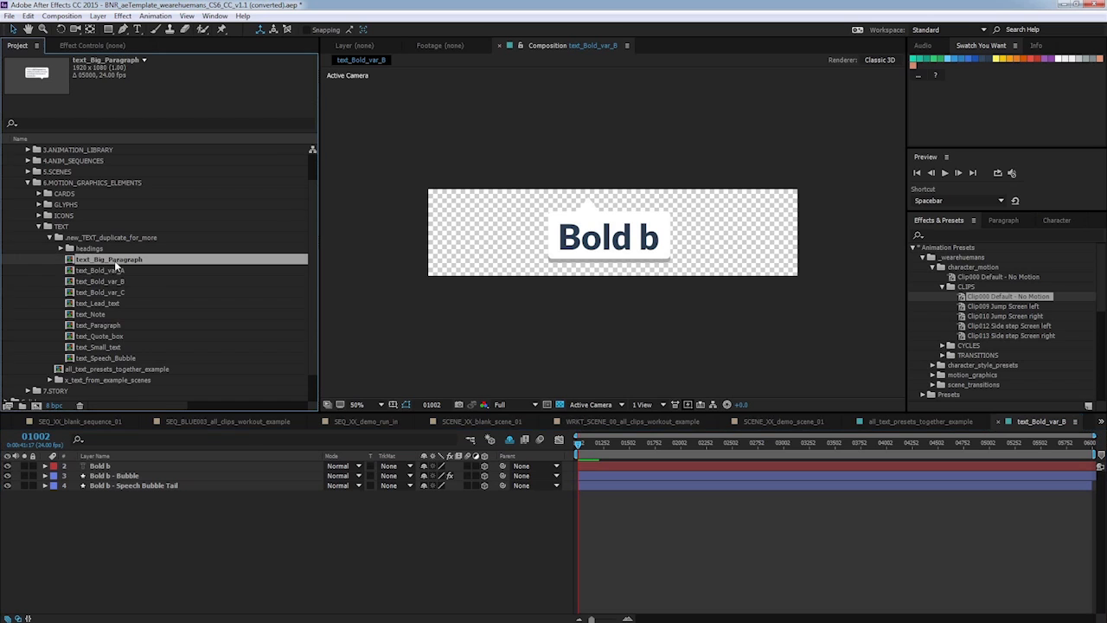
double_click(113, 263)
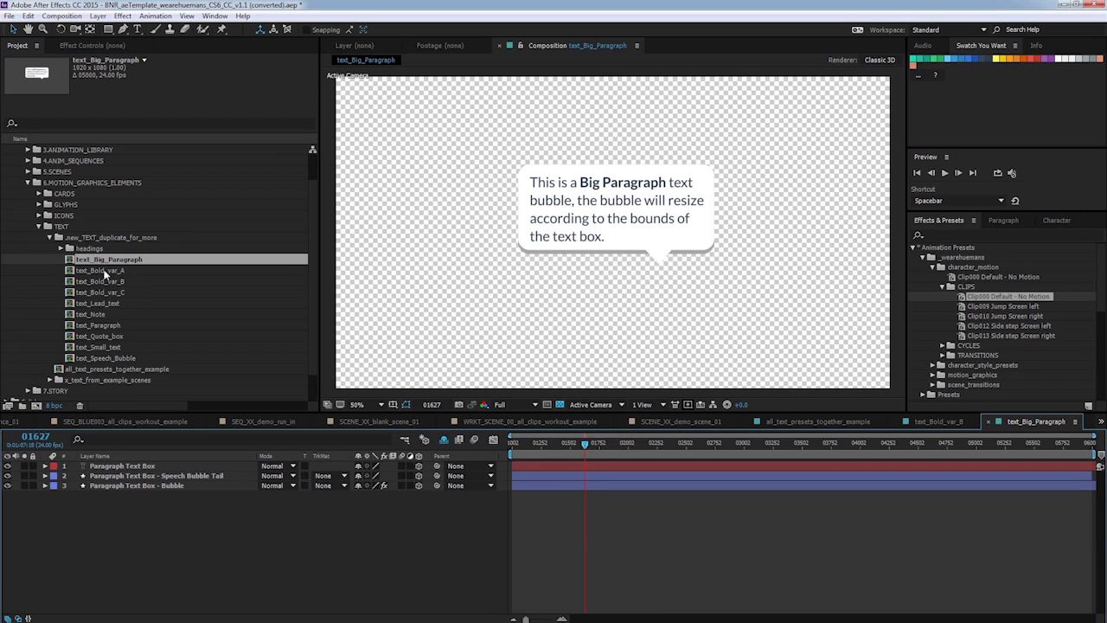
Expand the headings folder and duplicate the text_Heading_1 composition.
click(85, 249)
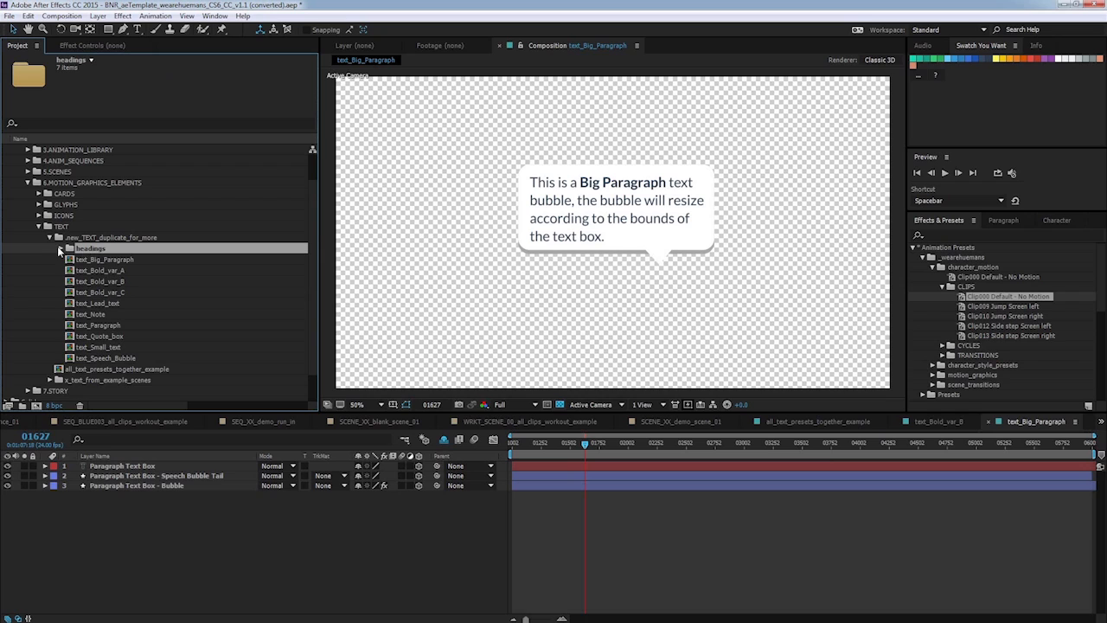
click(61, 249)
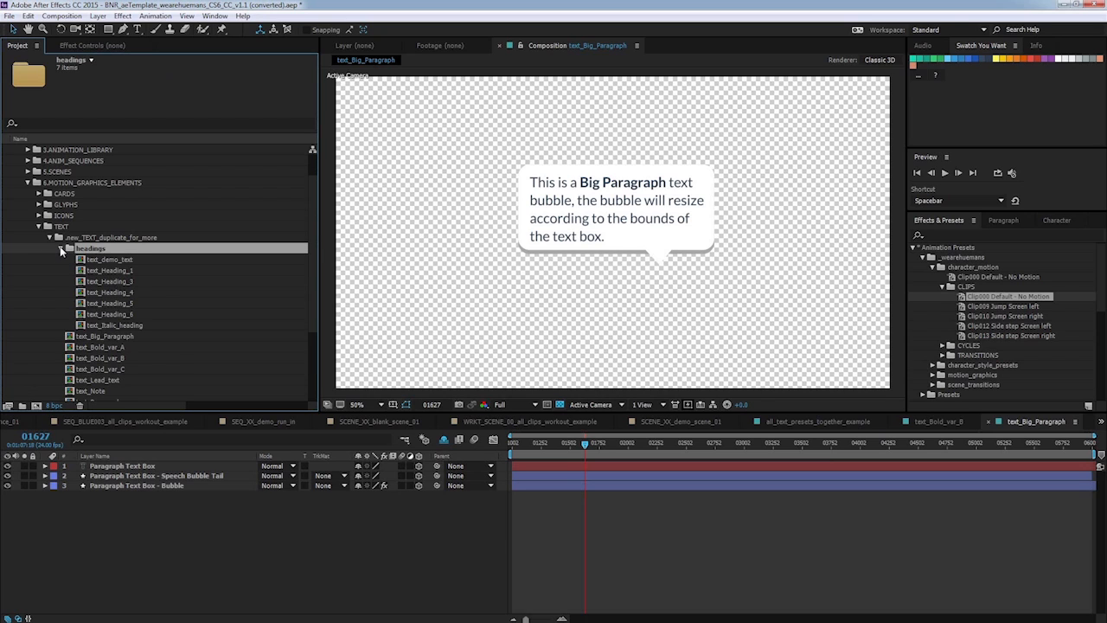
click(115, 270)
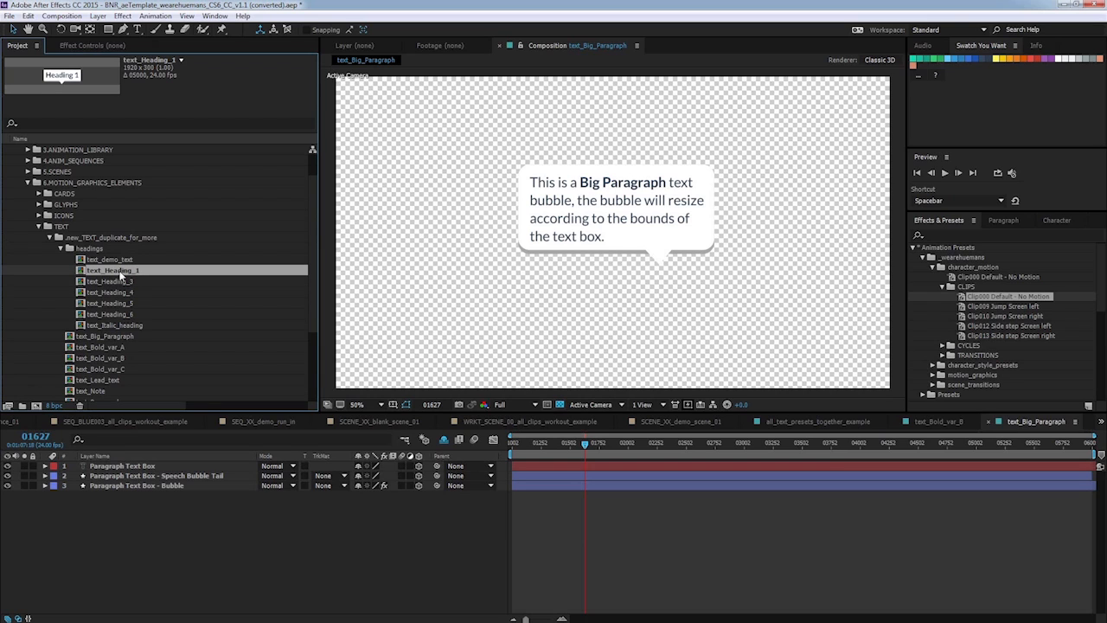
key(ctrl+d)
Rename the duplicated heading composition as text_demo_text.
scroll(119, 364, up, 1)
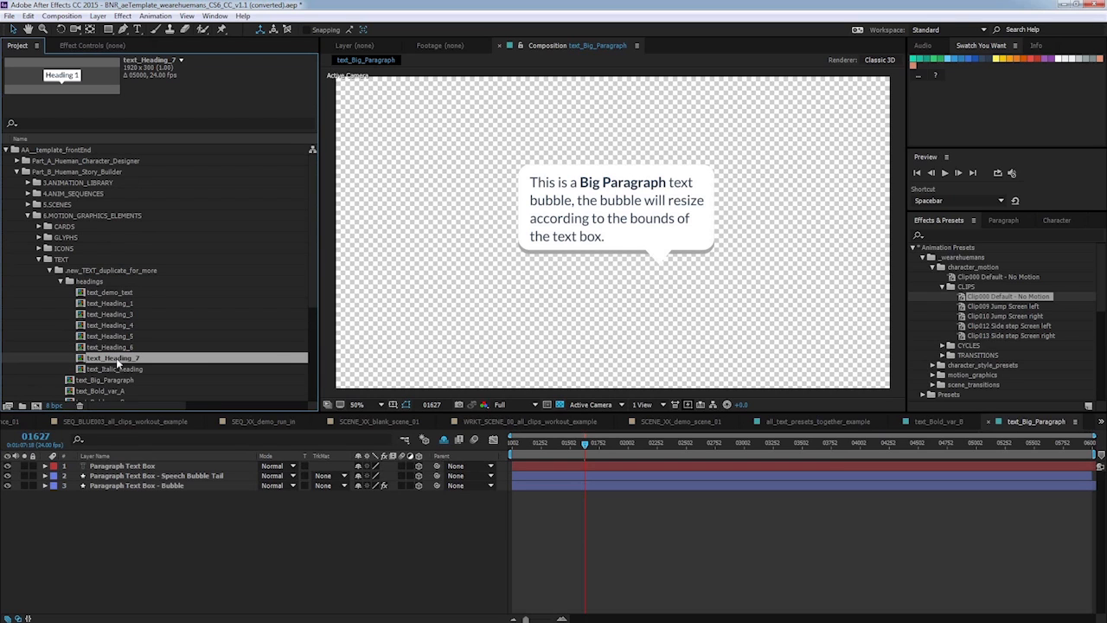
right_click(118, 360)
click(148, 506)
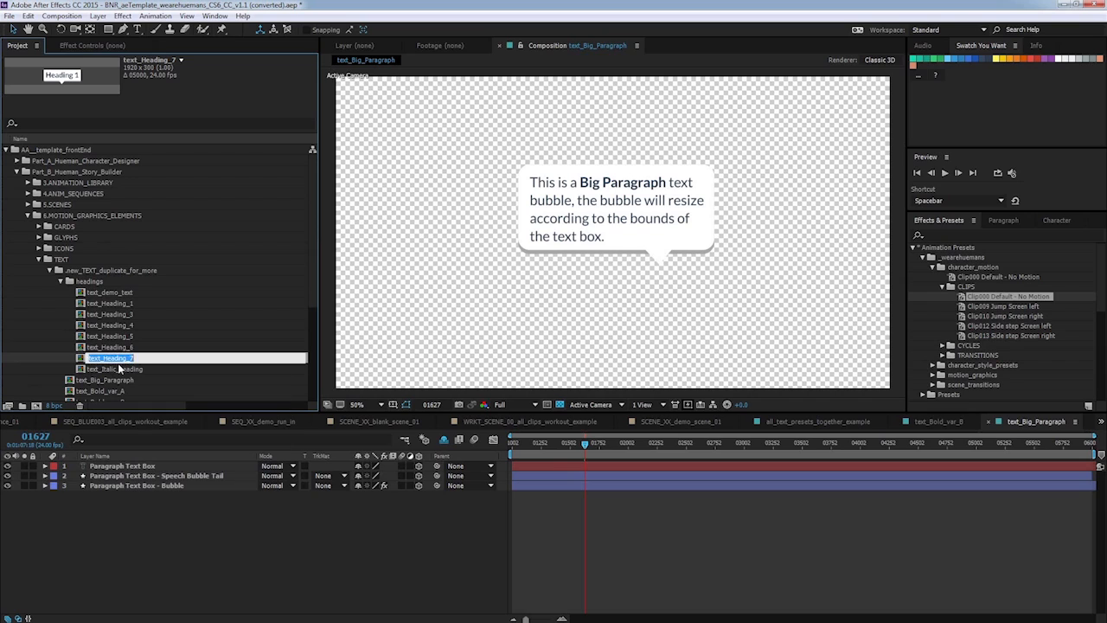
drag(135, 357, 105, 357)
text(demo_text)
key(Return)
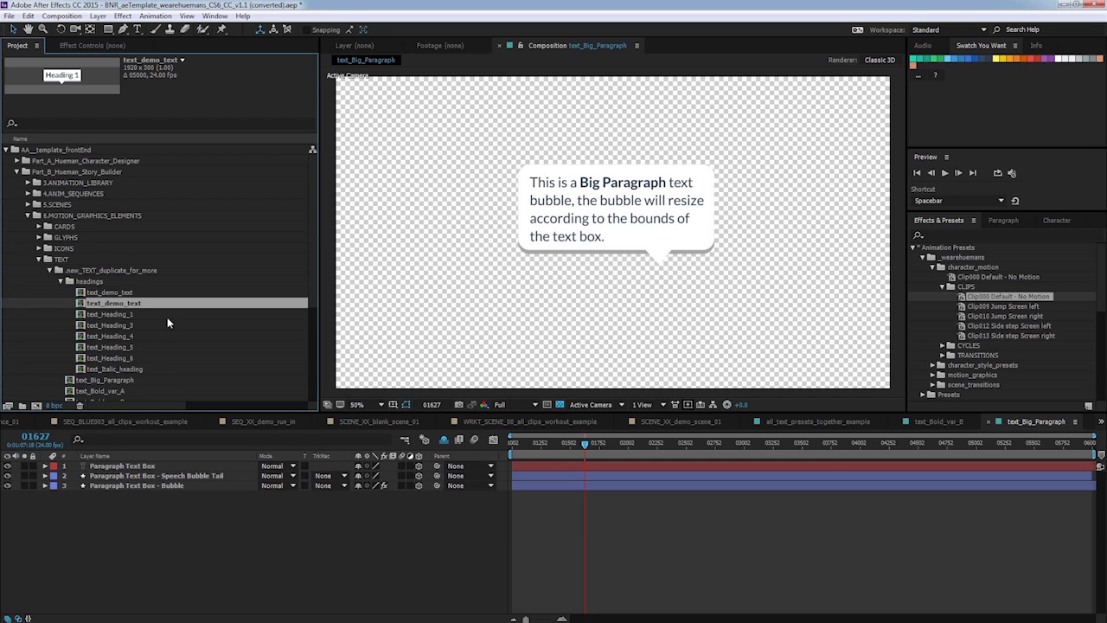
Open text_demo_text and replace the heading text with "Demo Scene".
double_click(132, 302)
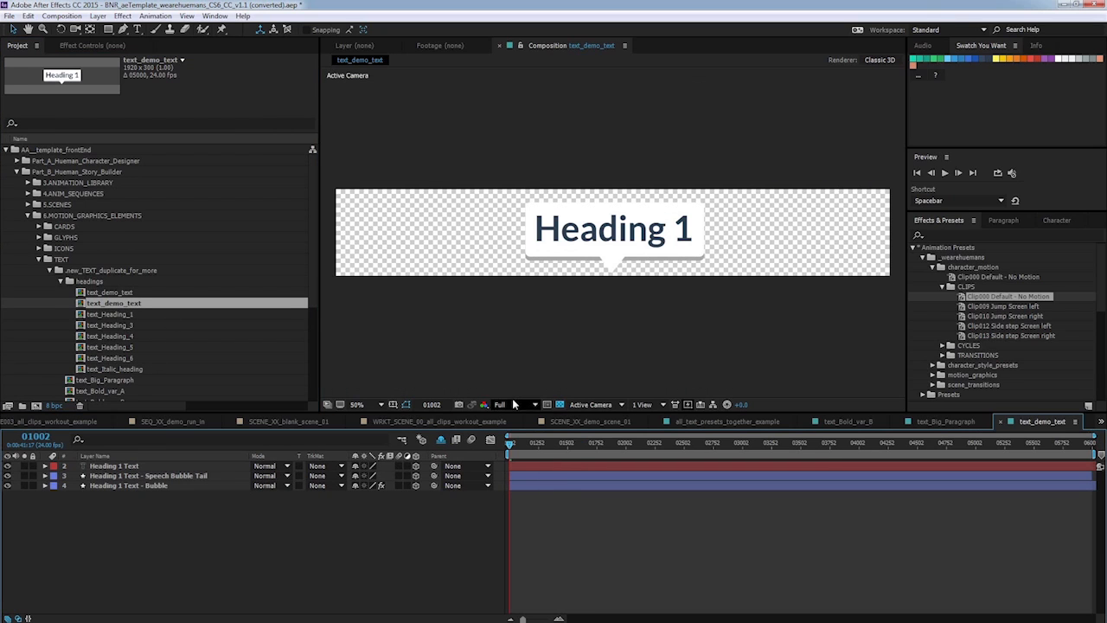
click(136, 28)
click(604, 226)
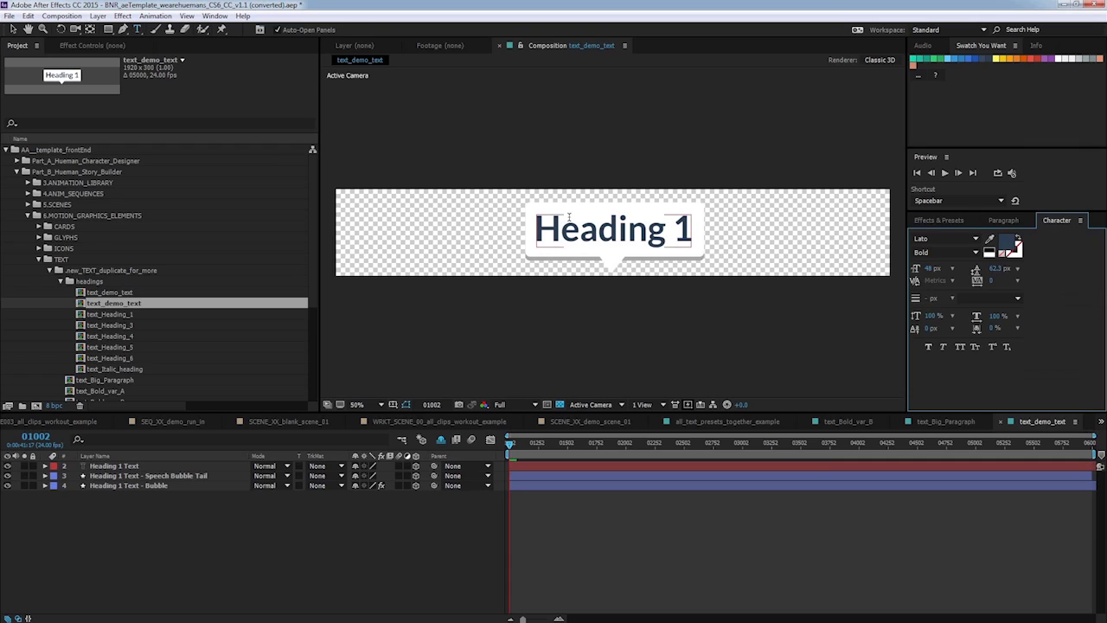
double_click(604, 227)
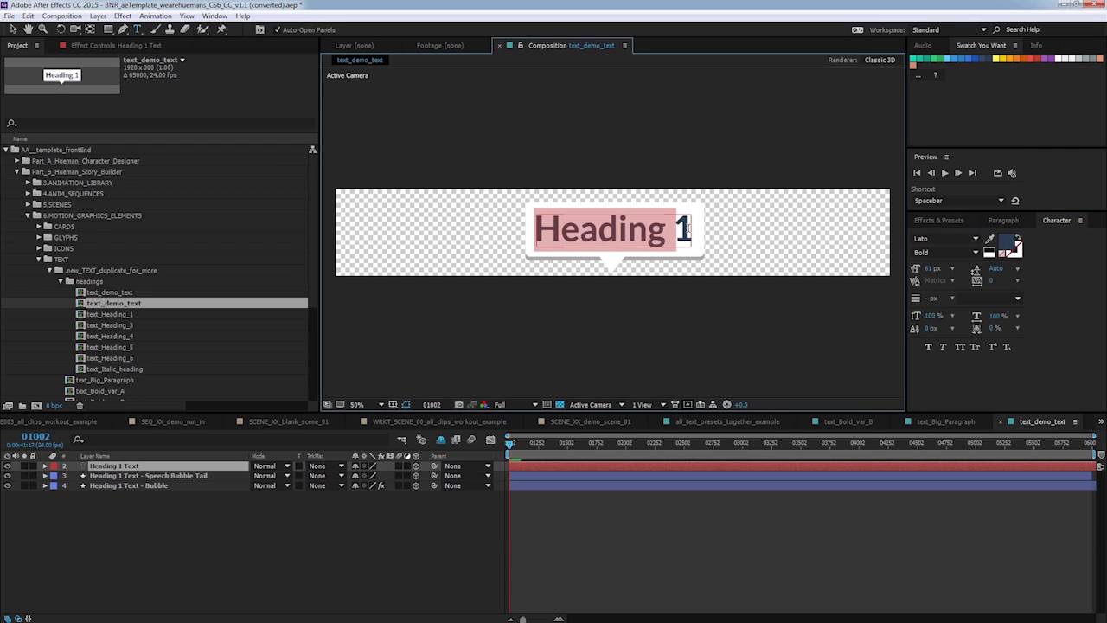
click(681, 229)
drag(681, 225, 536, 228)
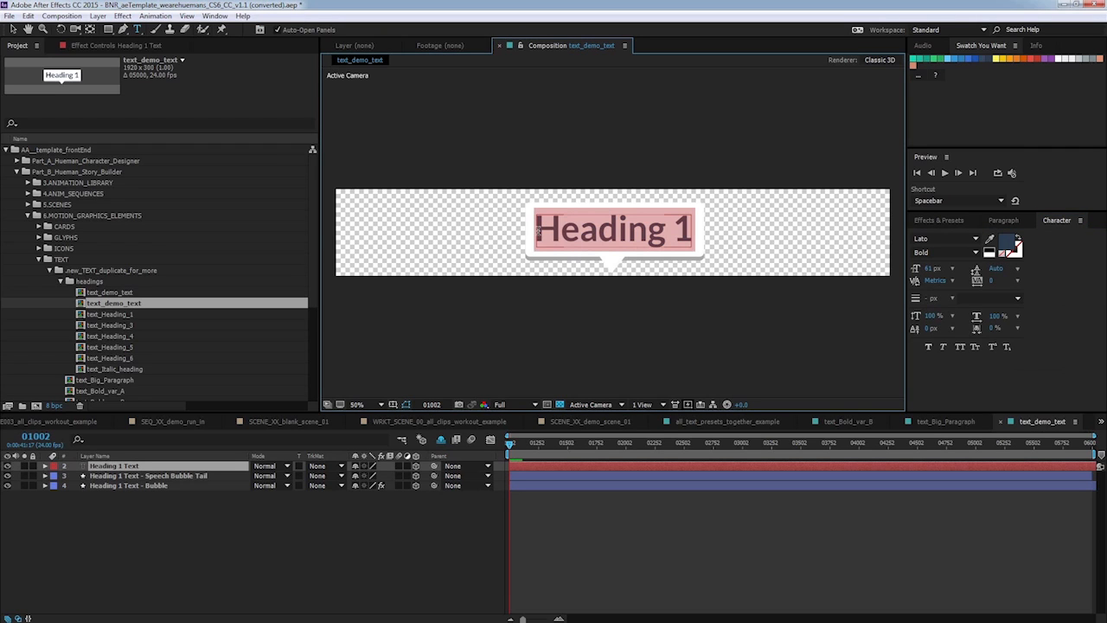
text(Dem)
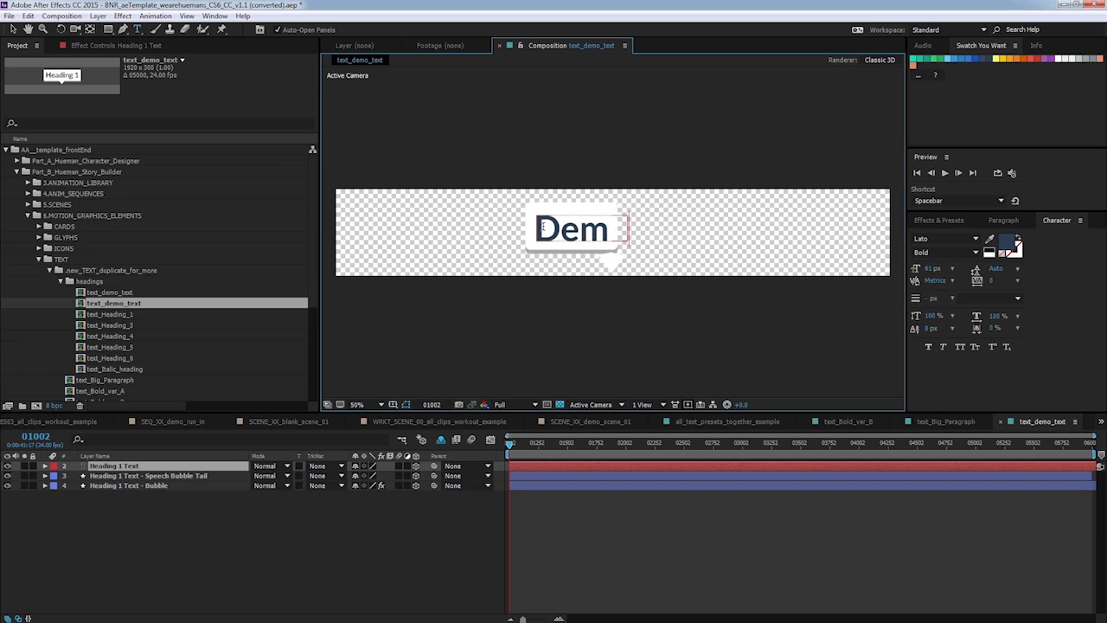
text(o Scene)
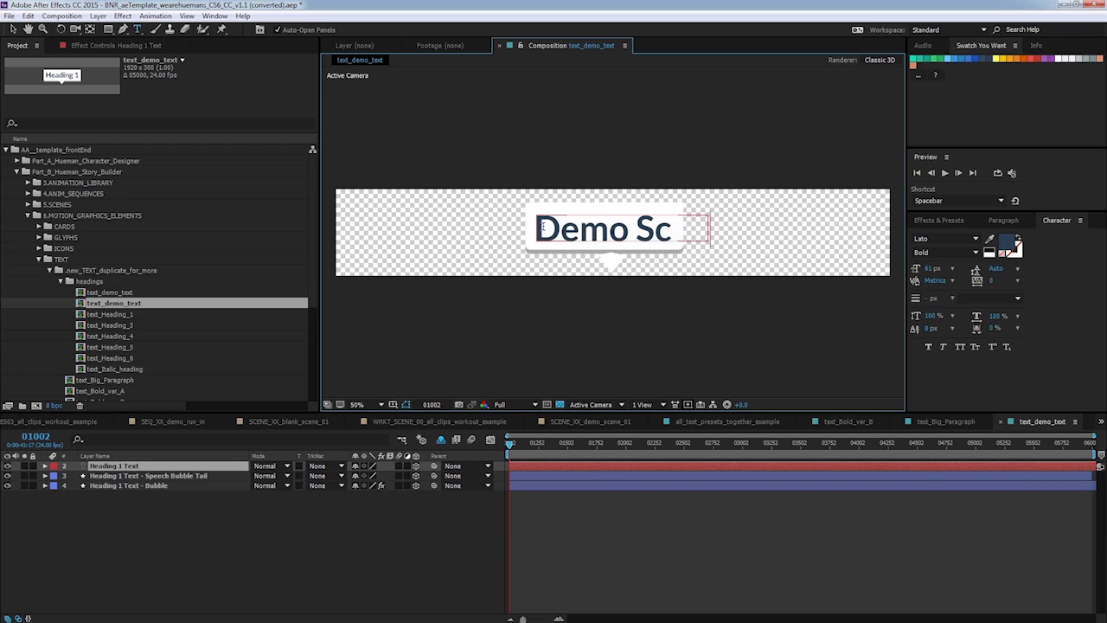
Reposition the Demo Scene text so it sits centred within the speech bubble.
click(14, 30)
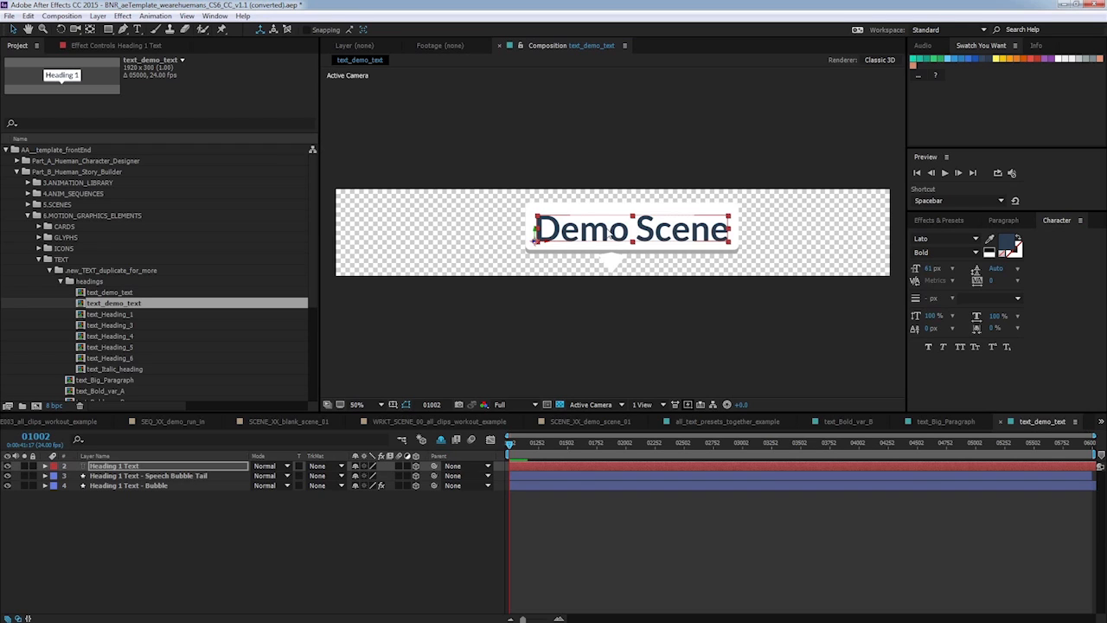
drag(608, 233, 591, 236)
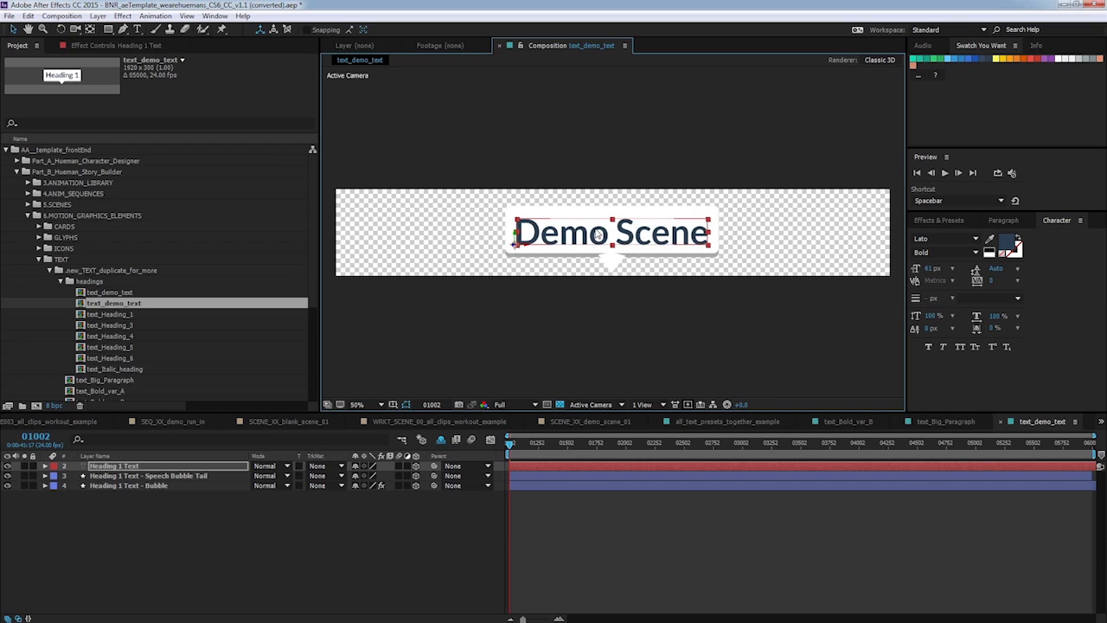
click(160, 477)
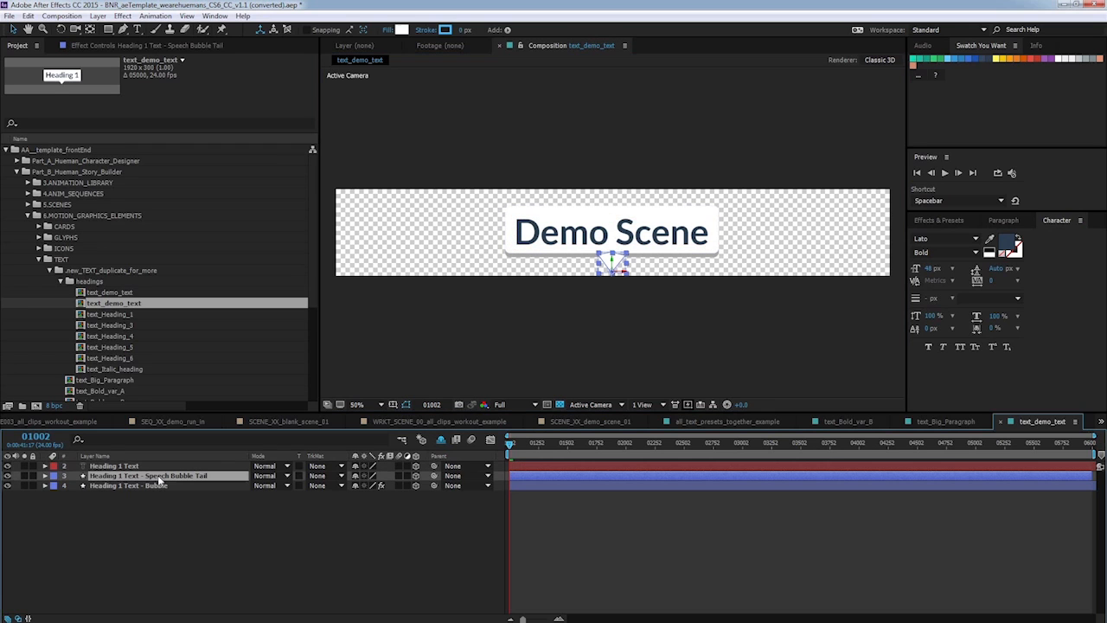
click(620, 266)
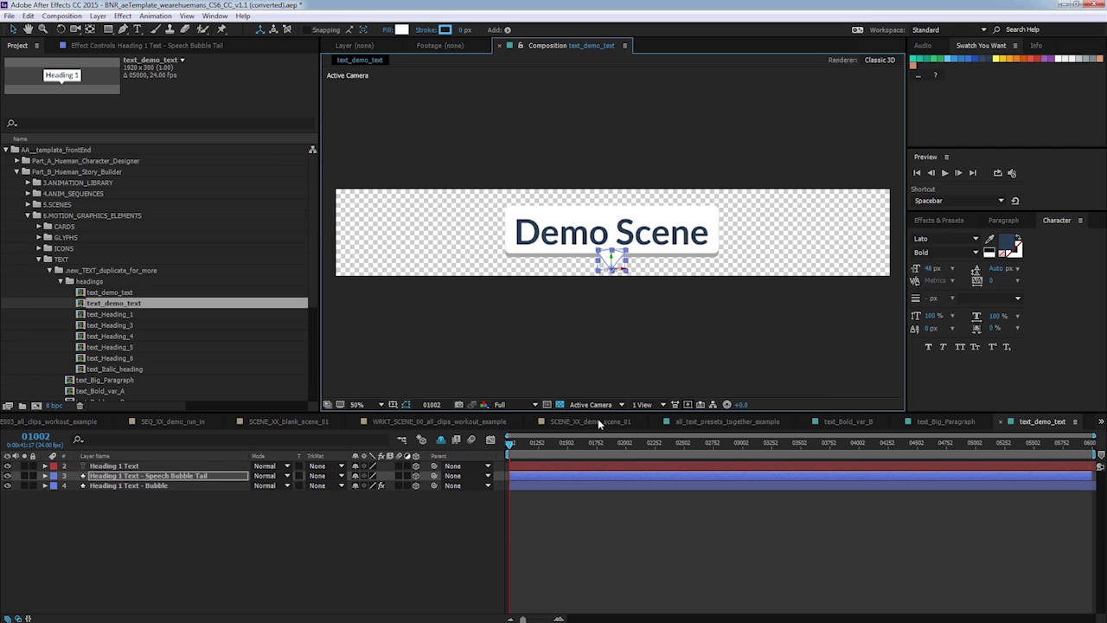
click(575, 376)
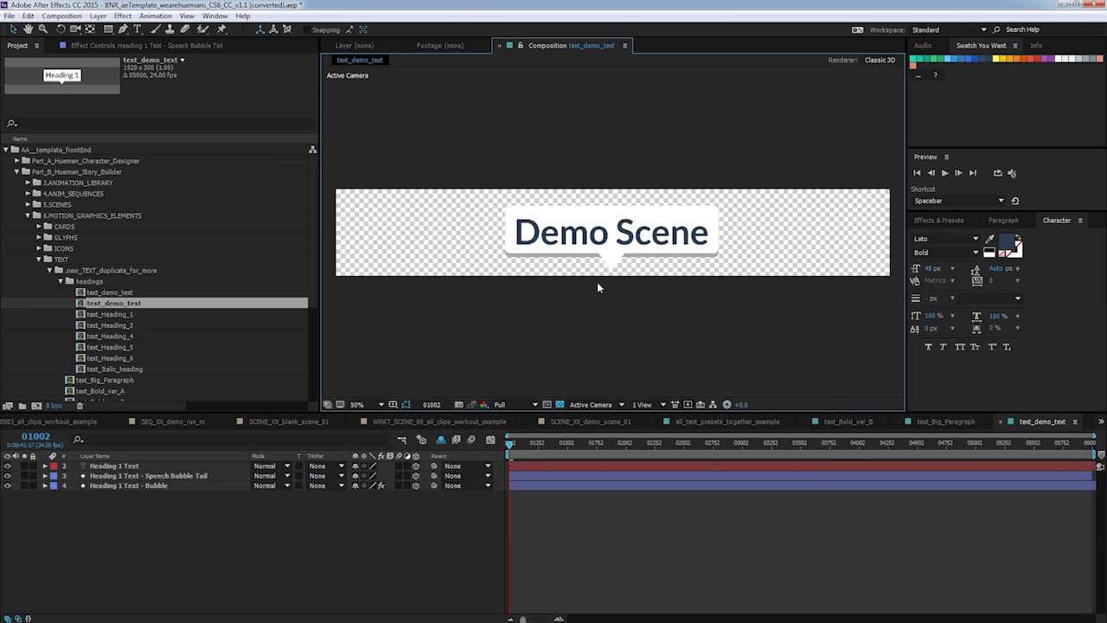
click(631, 262)
click(145, 467)
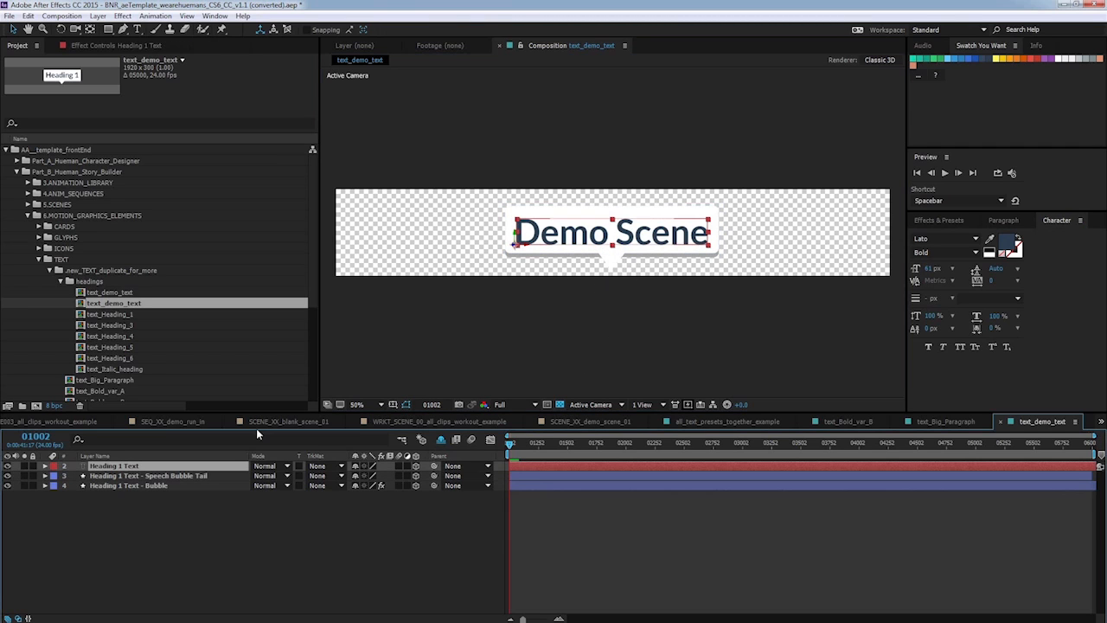
key(Return)
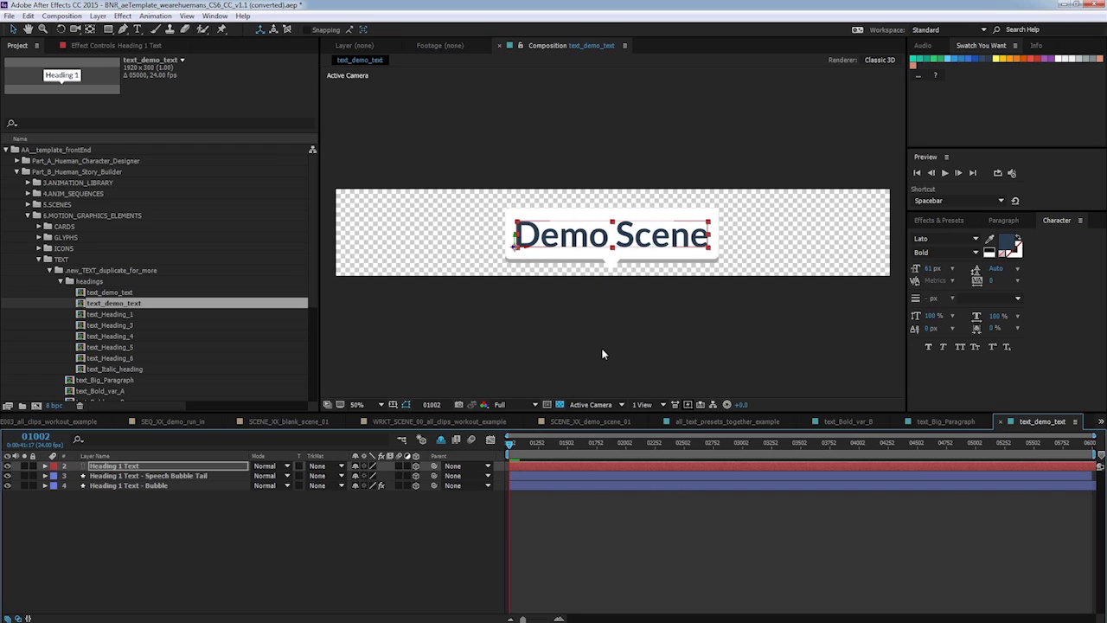
click(558, 529)
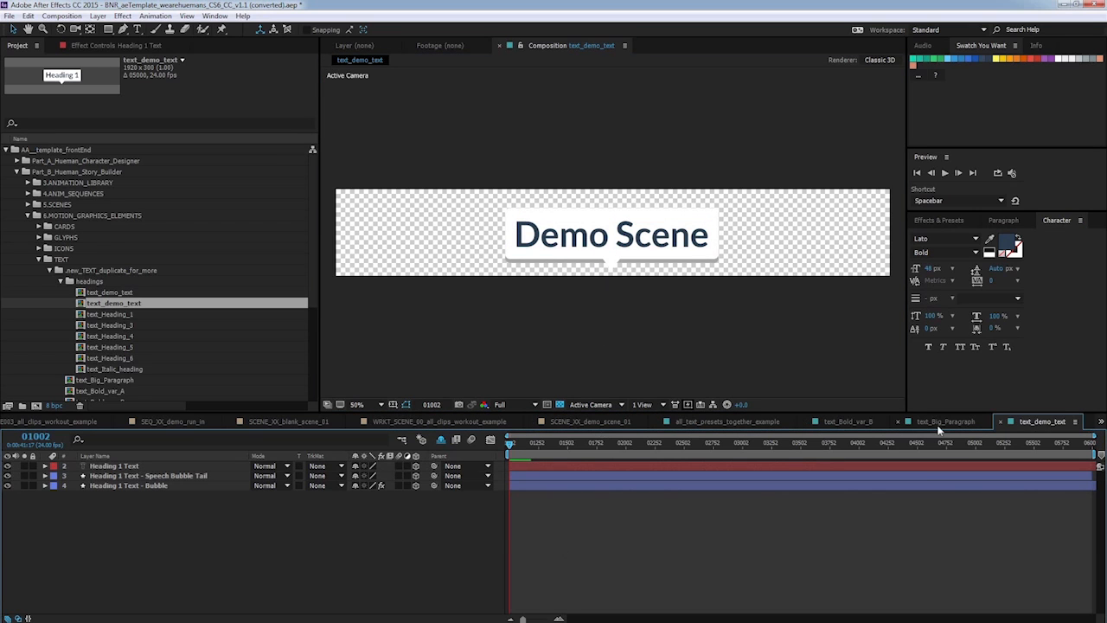
Add text_demo_text as a layer in SCENE_XX_demo_scene_01 and make it a 3D layer.
click(593, 422)
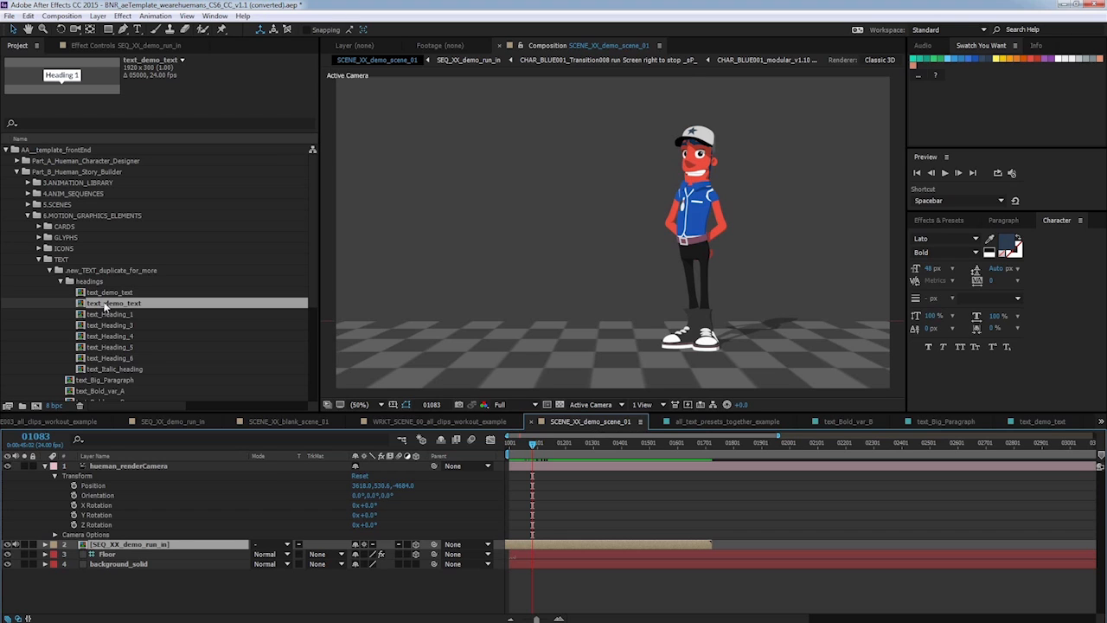
drag(109, 323, 176, 544)
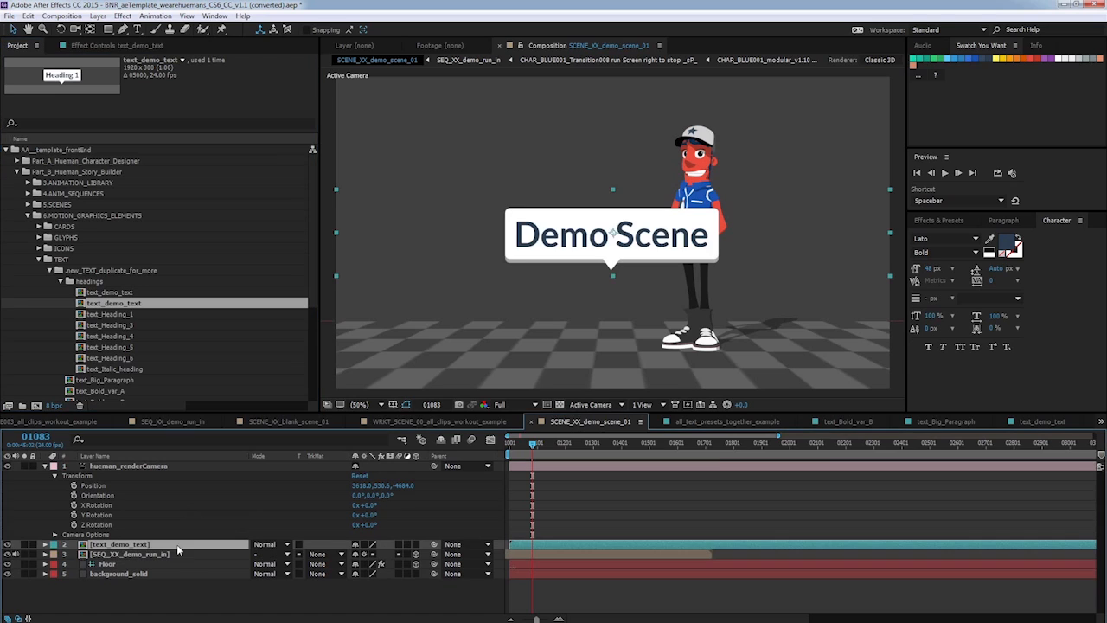
click(416, 545)
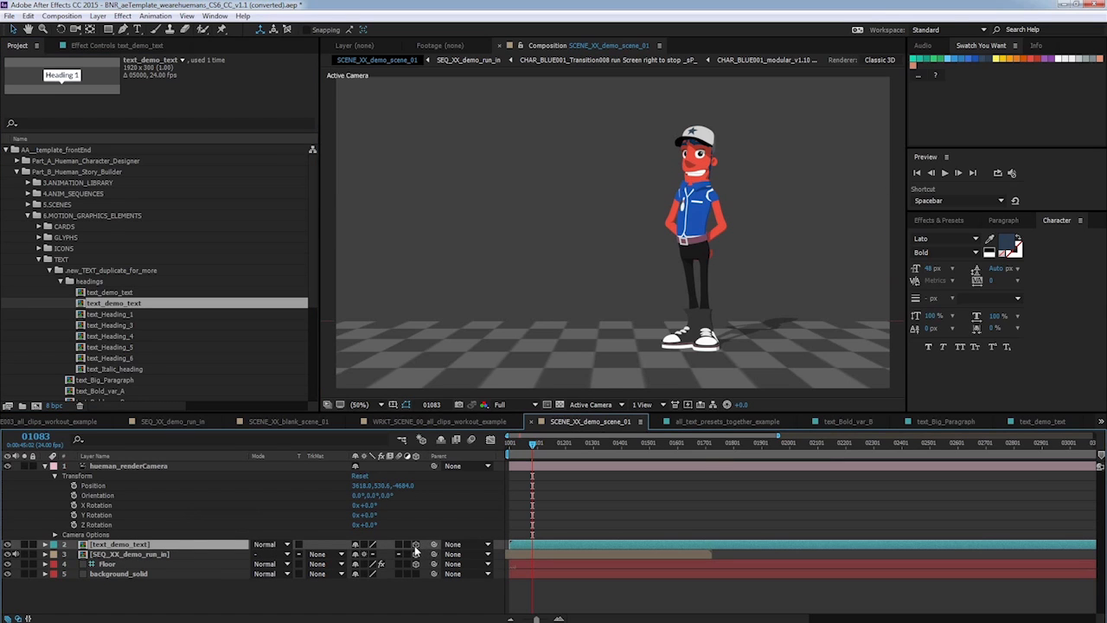
Move the text_demo_text layer into the camera view in front of the character.
click(383, 405)
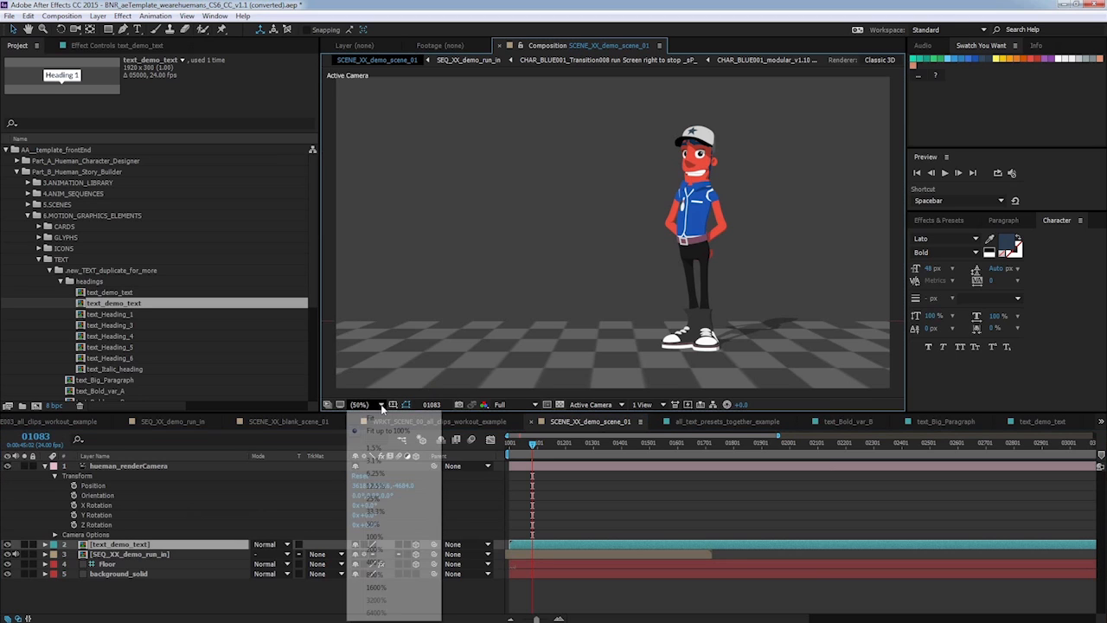
click(393, 485)
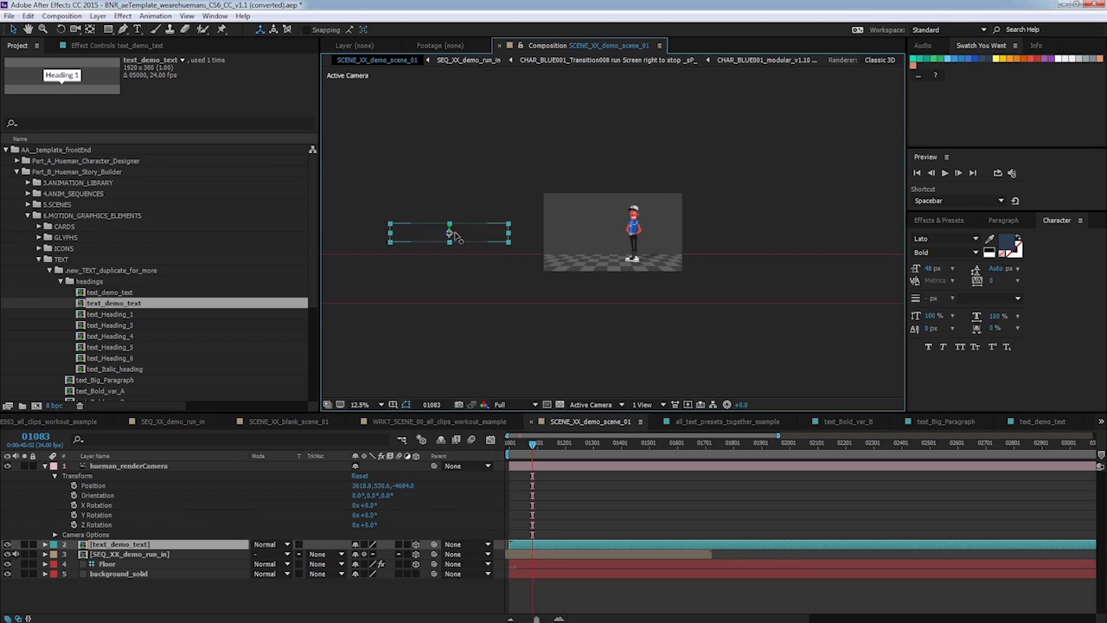
drag(456, 236, 653, 243)
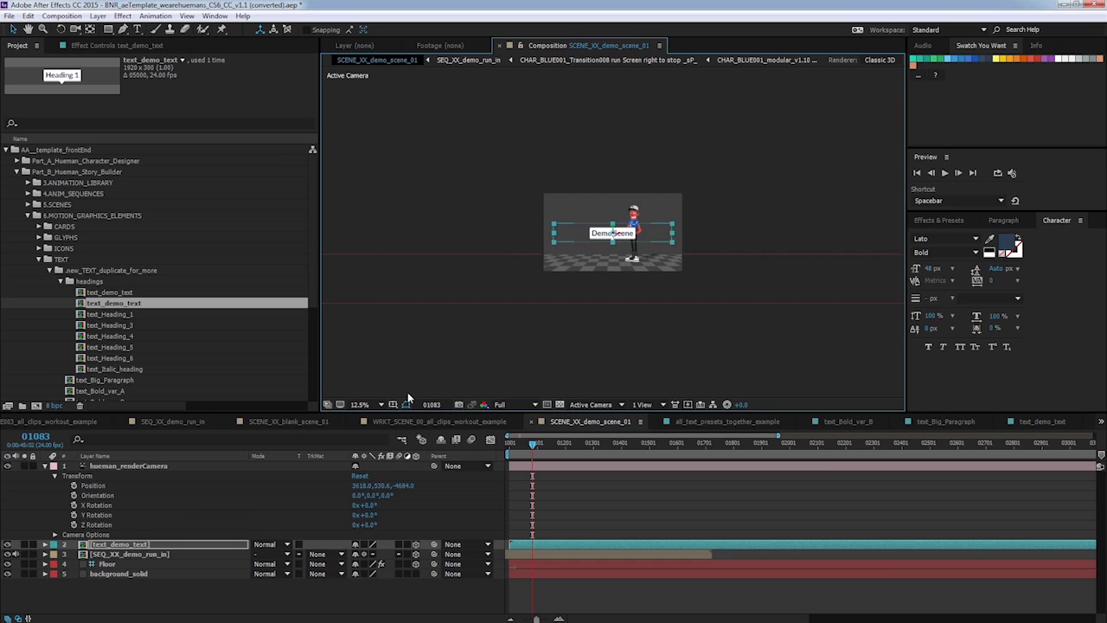
click(379, 405)
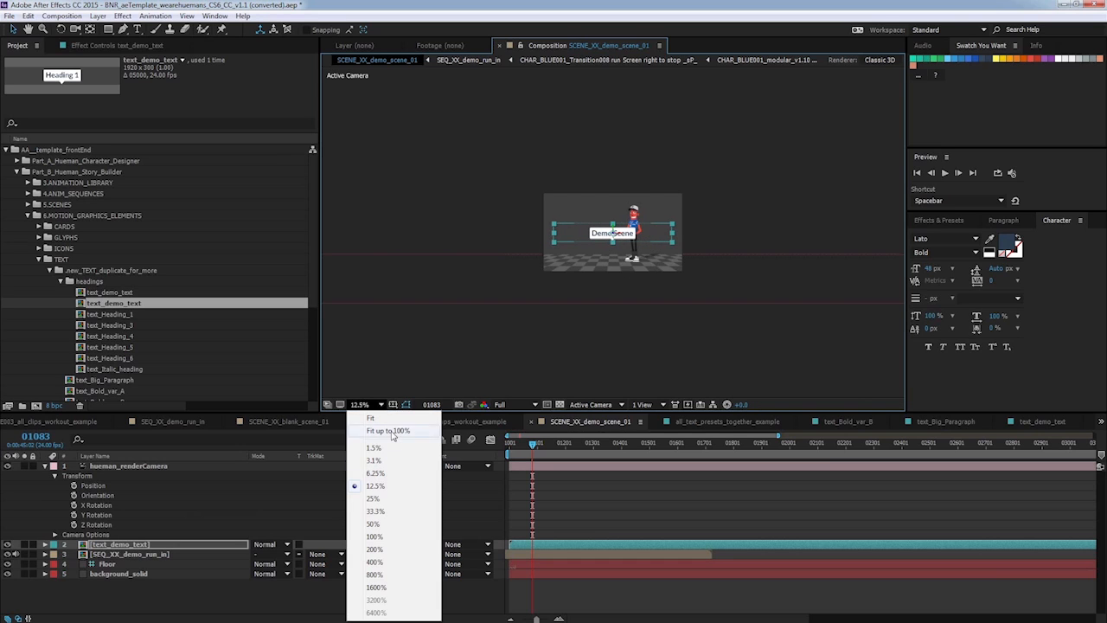
Push the Demo Scene text layer to Position Z 756 and set its scale to 171%.
click(394, 429)
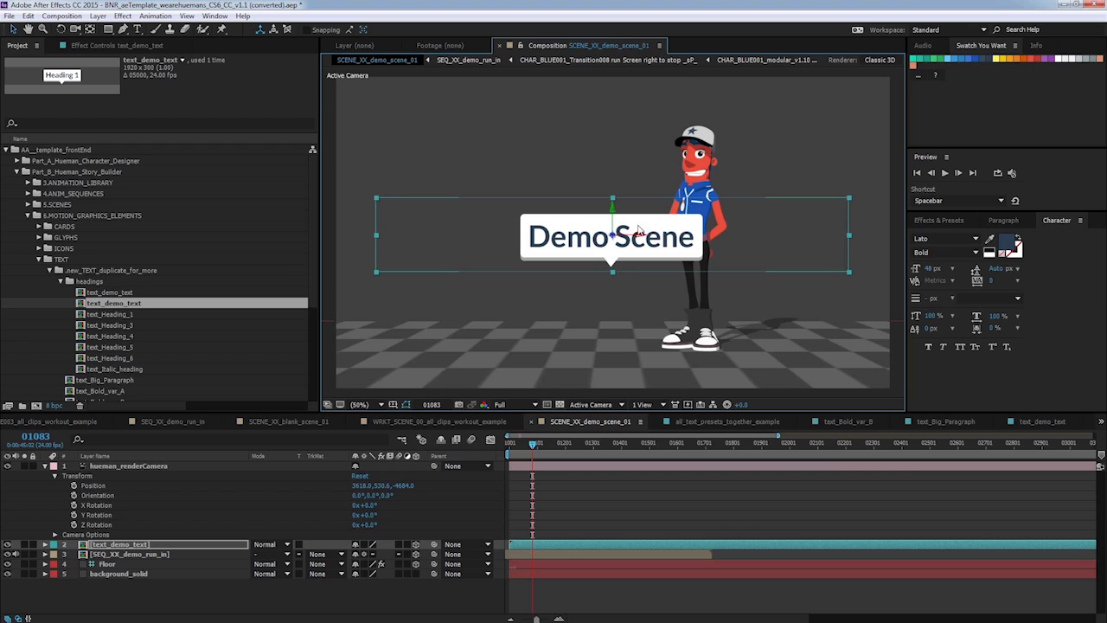
click(46, 545)
click(54, 554)
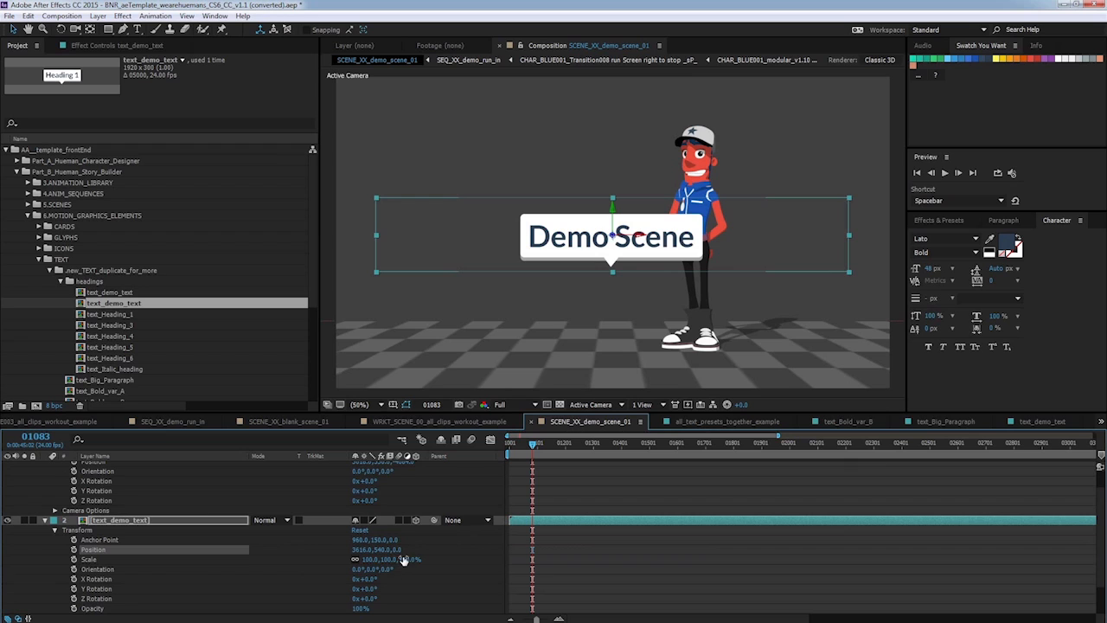
drag(396, 550, 839, 521)
drag(405, 559, 473, 558)
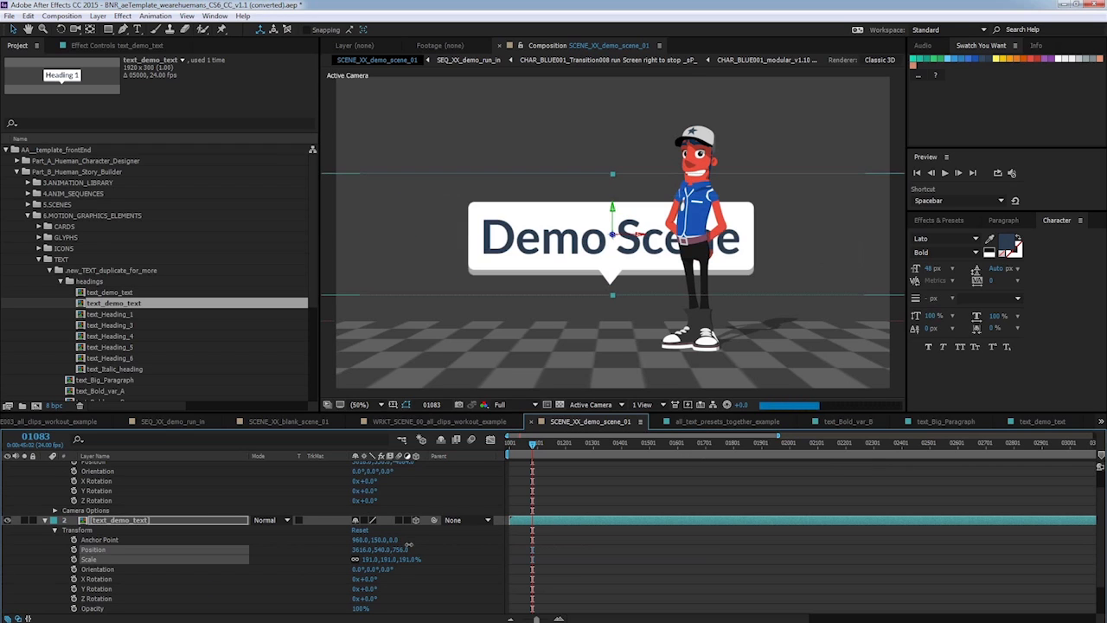
drag(397, 541, 393, 538)
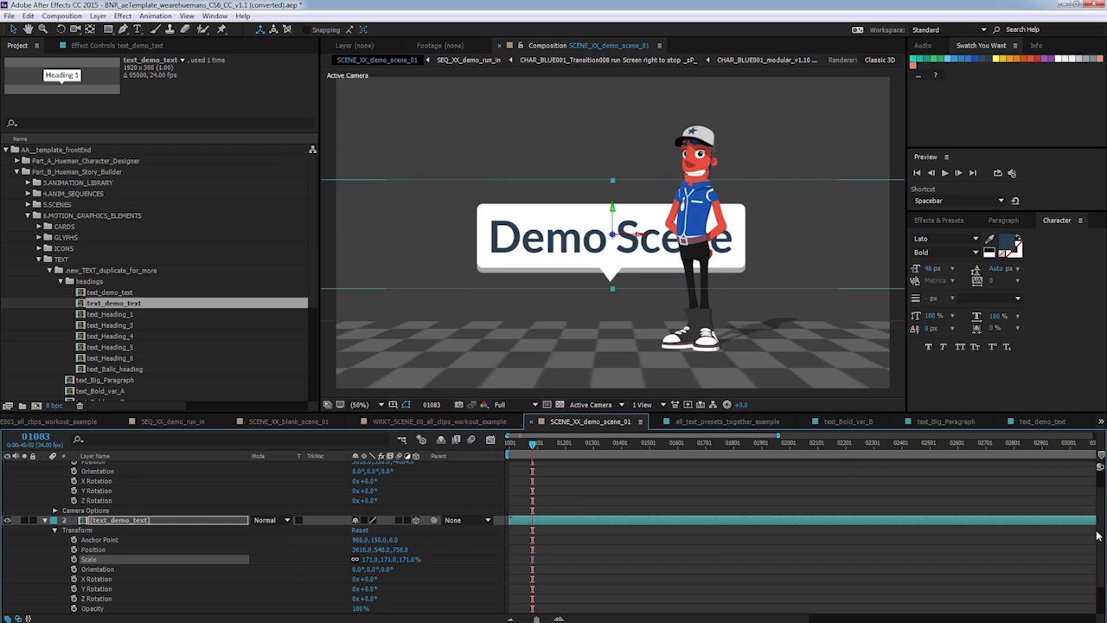
Shift the render camera's X position to about 3465.
scroll(1100, 586, up, 2)
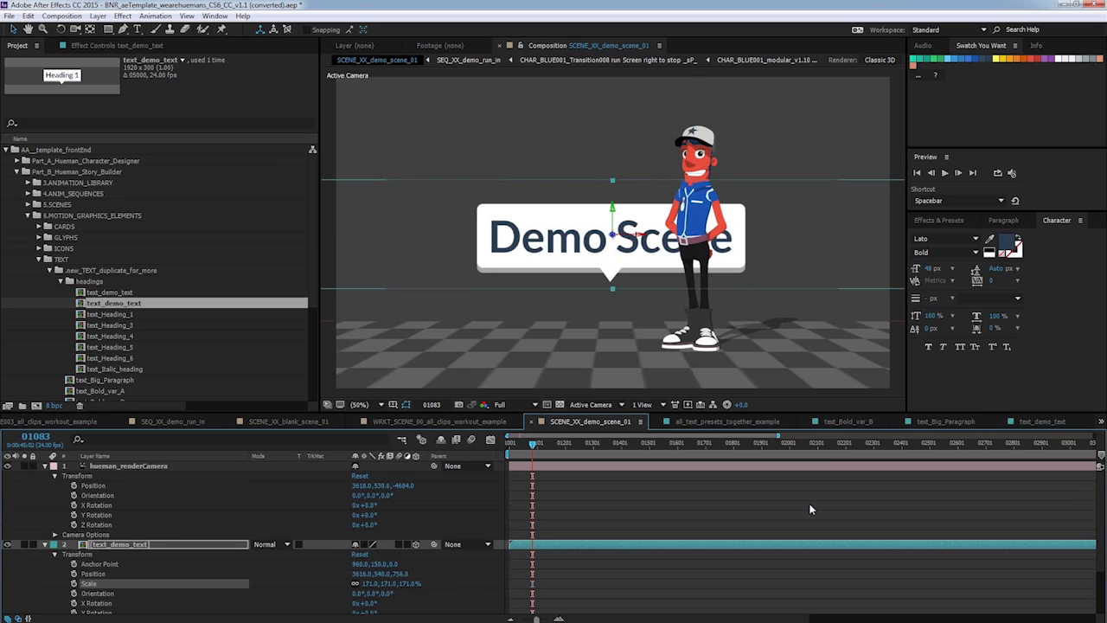
drag(363, 485, 223, 441)
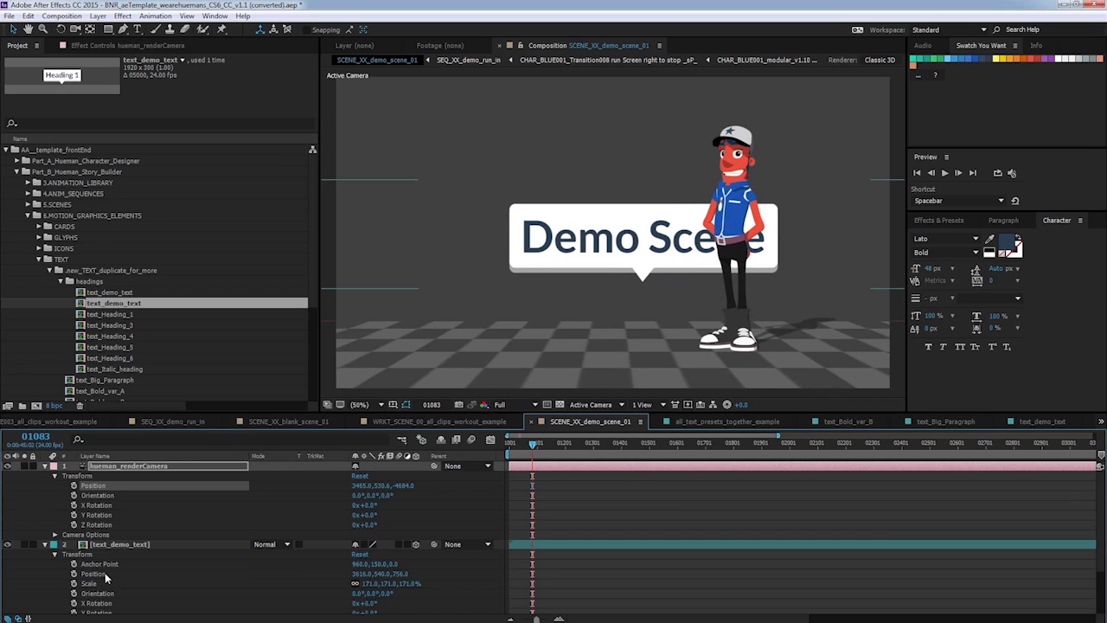
Move the Demo Scene text to about X 3388 and Y 794 so it sits lower in the frame.
click(152, 573)
drag(357, 578, 199, 529)
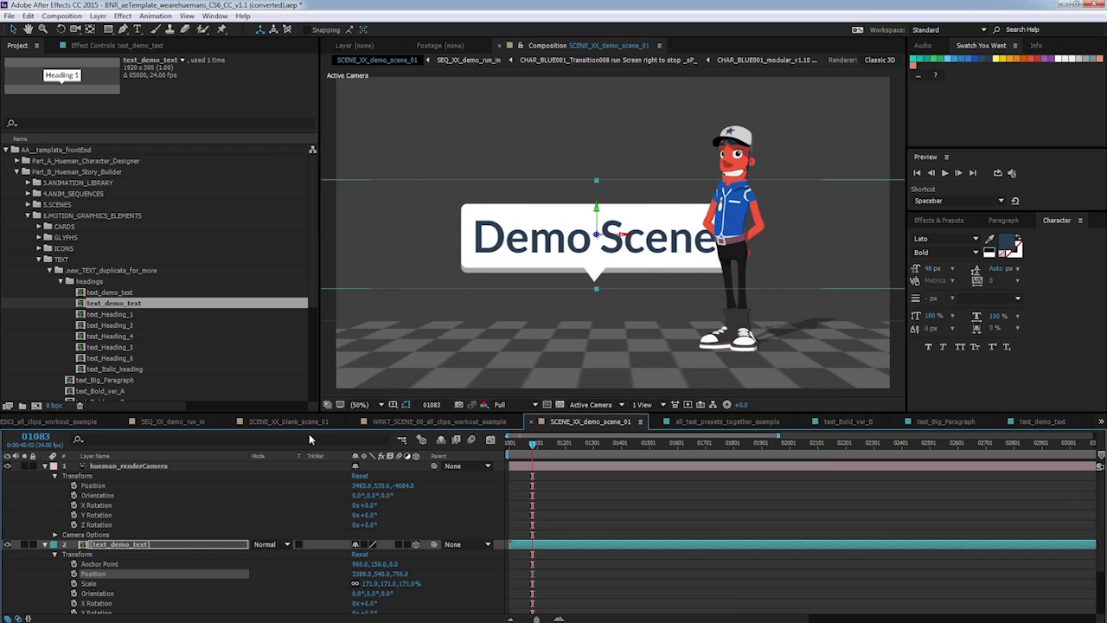
drag(596, 214, 602, 287)
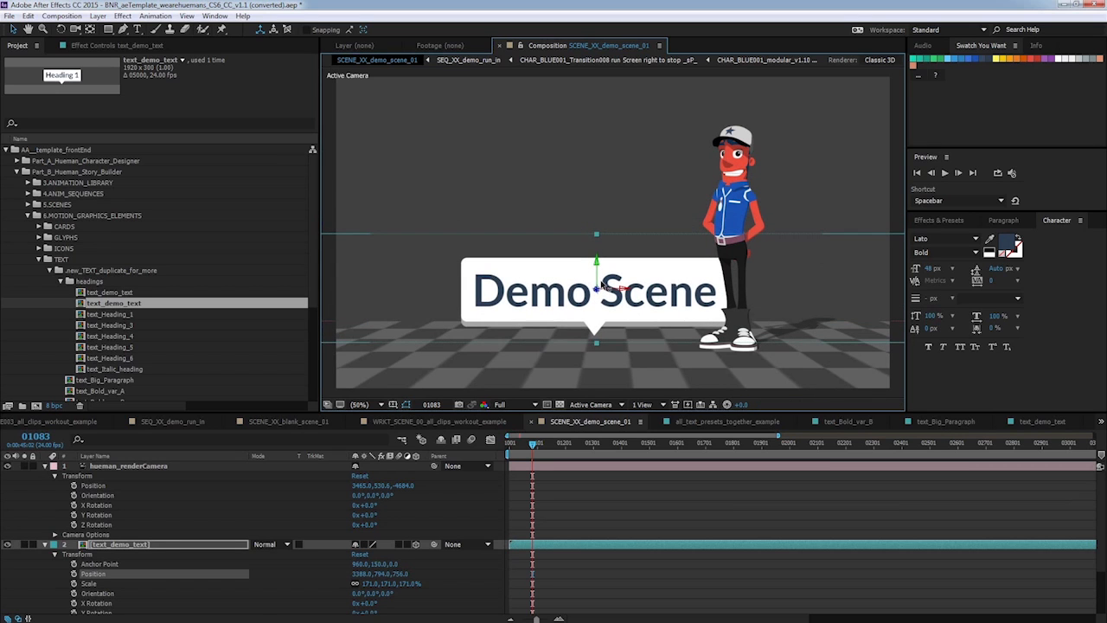
Collapse the layer properties and set the current time to frame 01069.
click(45, 545)
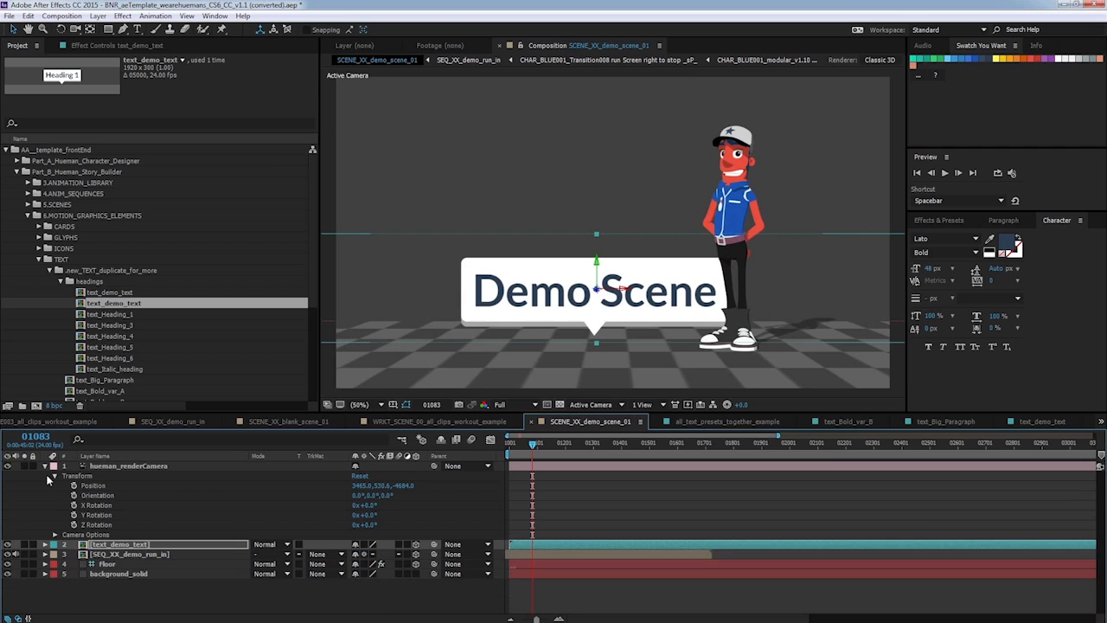
click(45, 466)
mouse_move(536, 445)
mouse_down()
mouse_move(512, 442)
mouse_move(531, 442)
mouse_up()
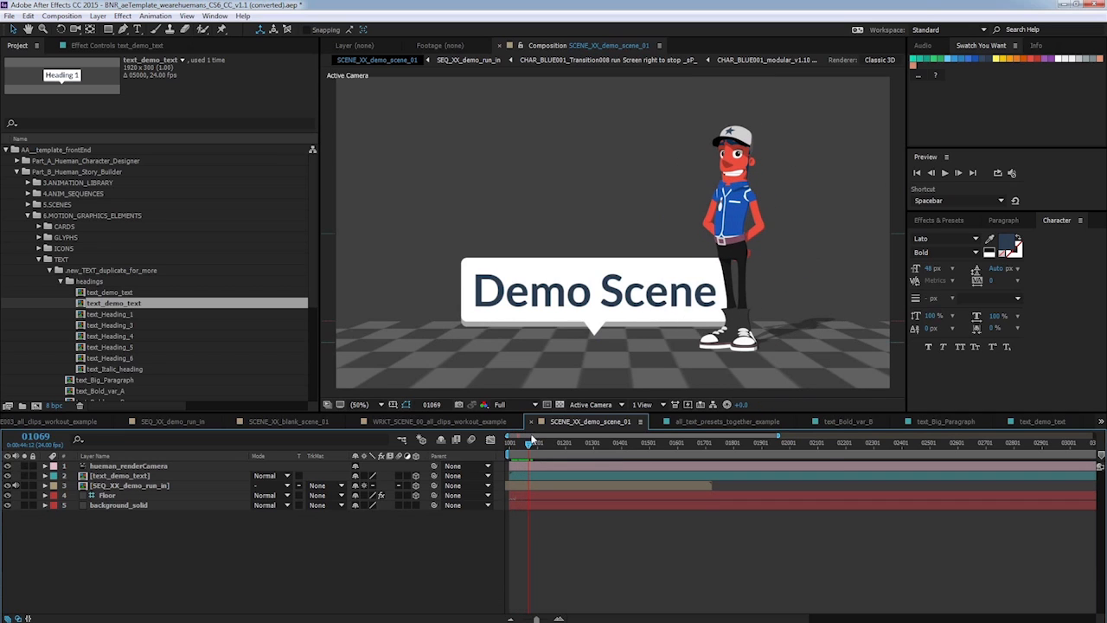
Open the ALL_GLYPHS_EXAMPLE composition in the GLYPHS folder and scrub through it to browse the available symbols.
click(39, 259)
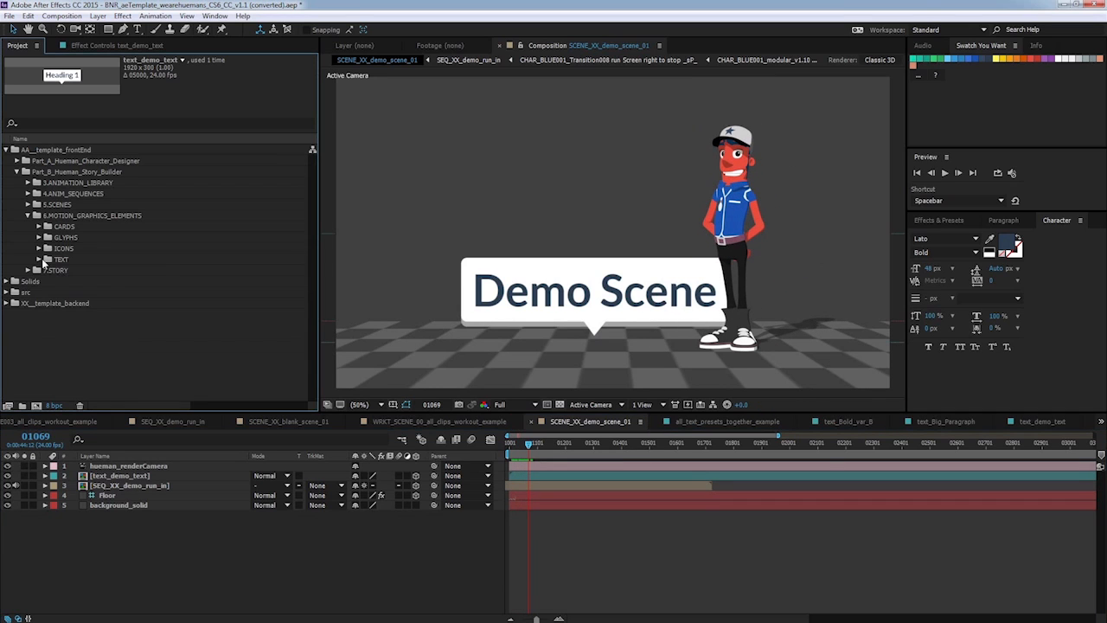
click(46, 238)
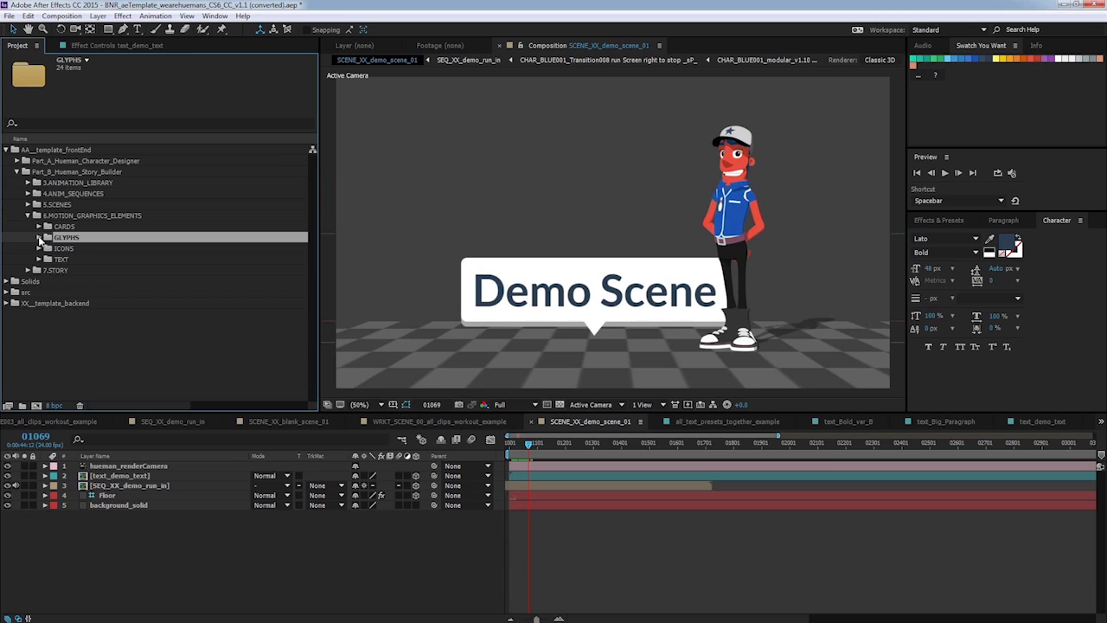
click(39, 237)
click(101, 250)
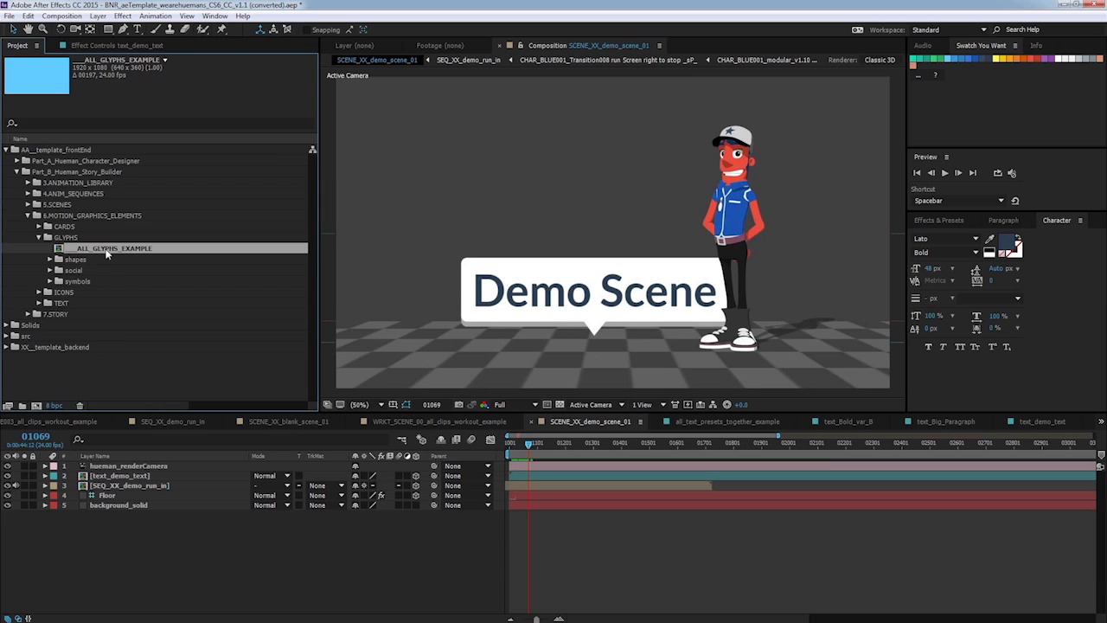
double_click(109, 249)
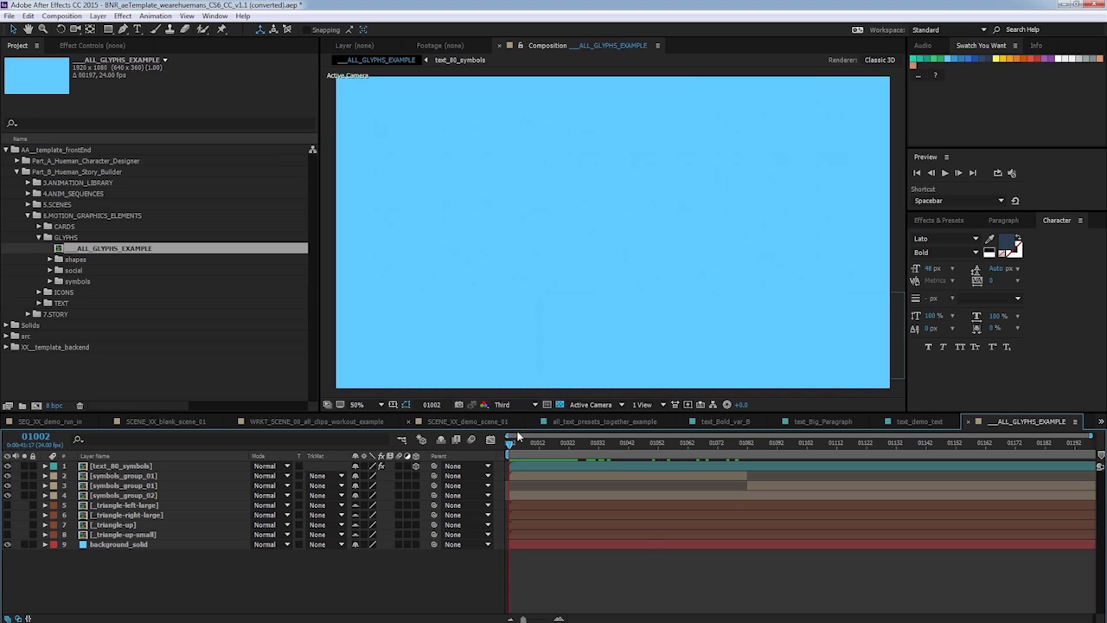
drag(515, 443, 899, 418)
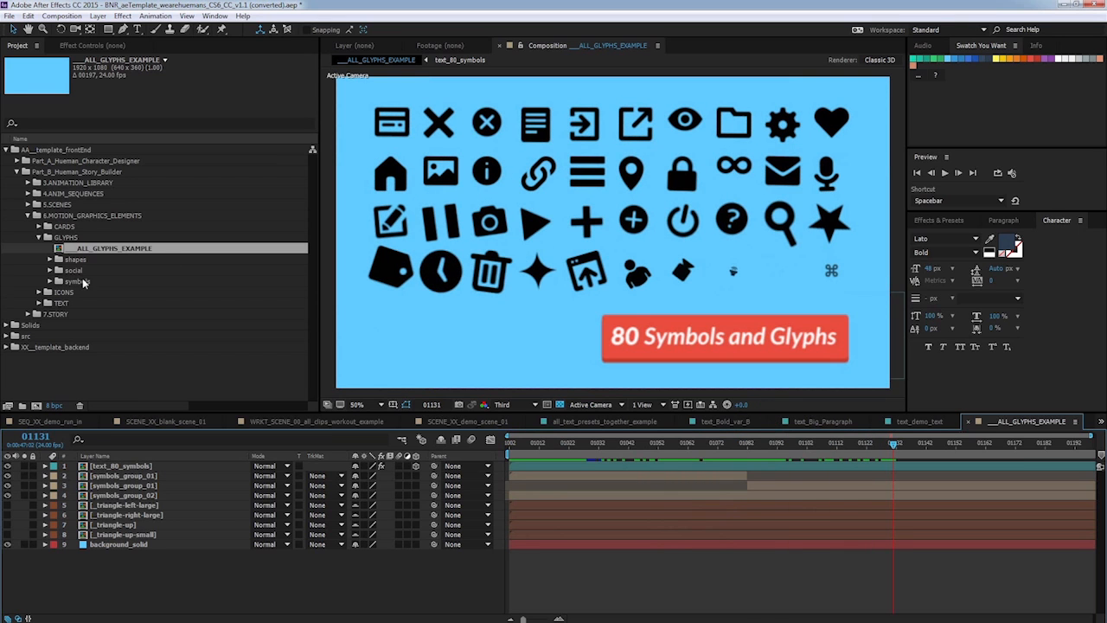
Open the symbols_glyphs_05 composition from the GLYPHS symbols folder.
click(78, 281)
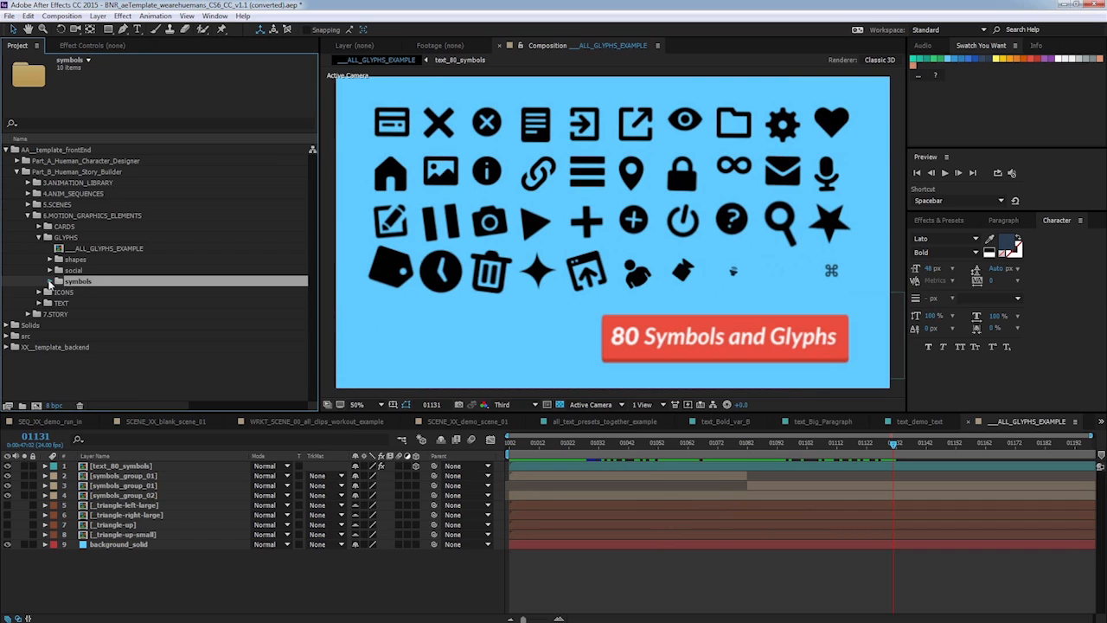
click(49, 281)
click(131, 303)
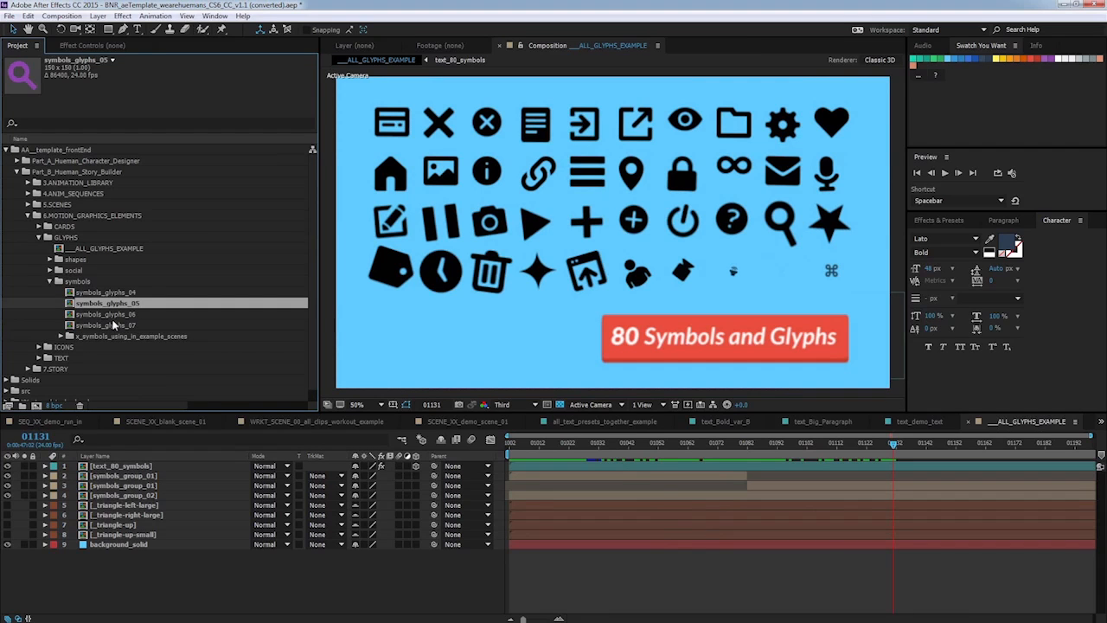
double_click(128, 304)
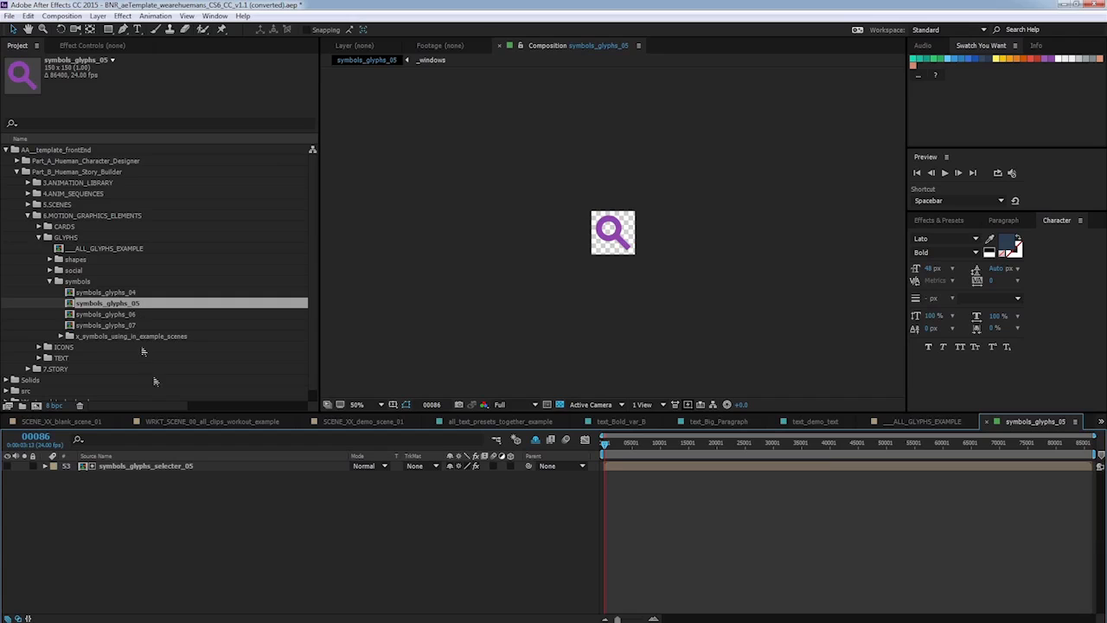
Change the glyph selector layer's Select Glyph choice to 22._heart.
click(161, 466)
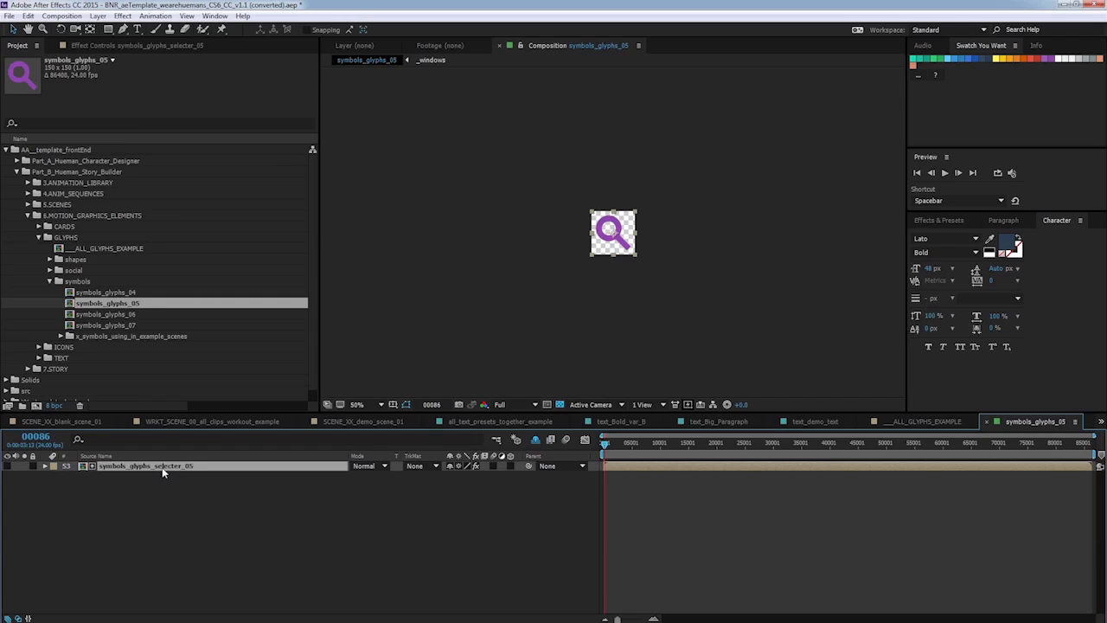
click(184, 46)
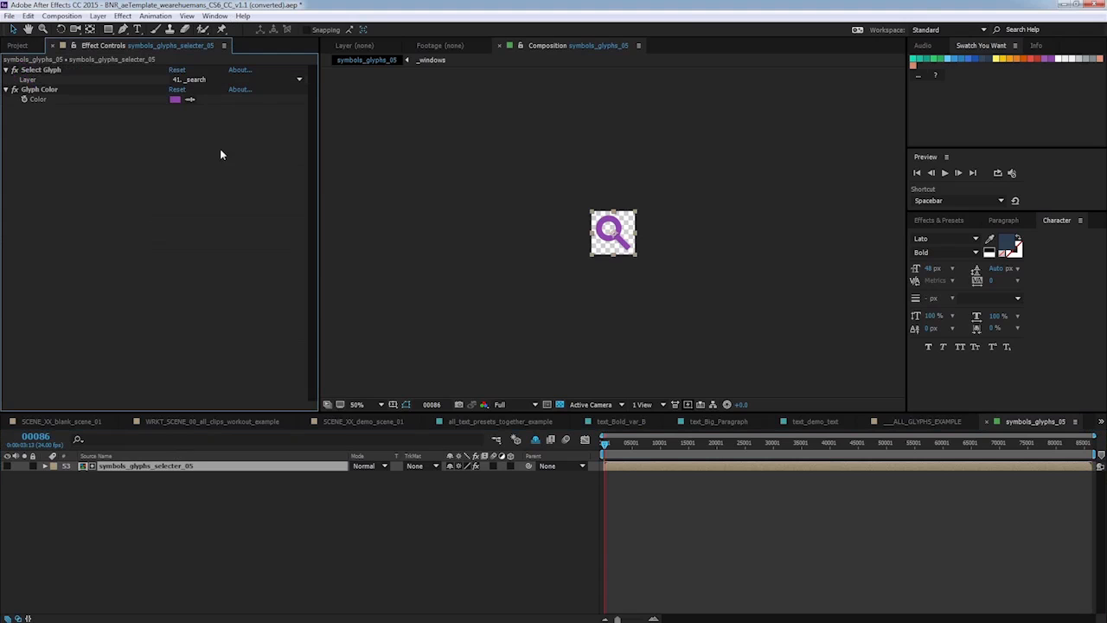
click(300, 82)
click(299, 79)
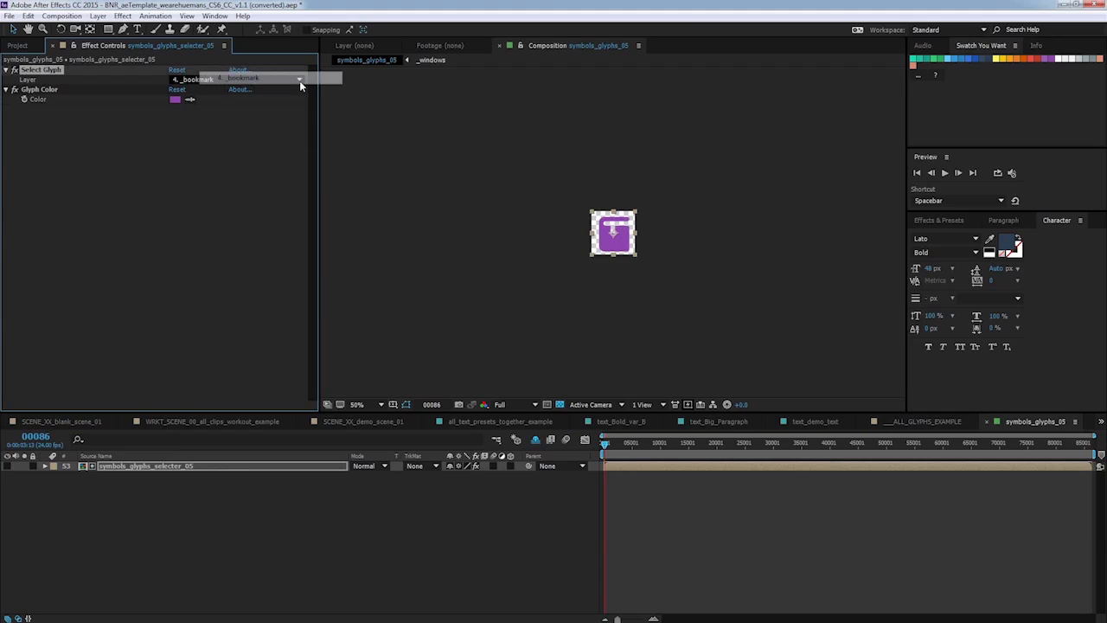
click(299, 81)
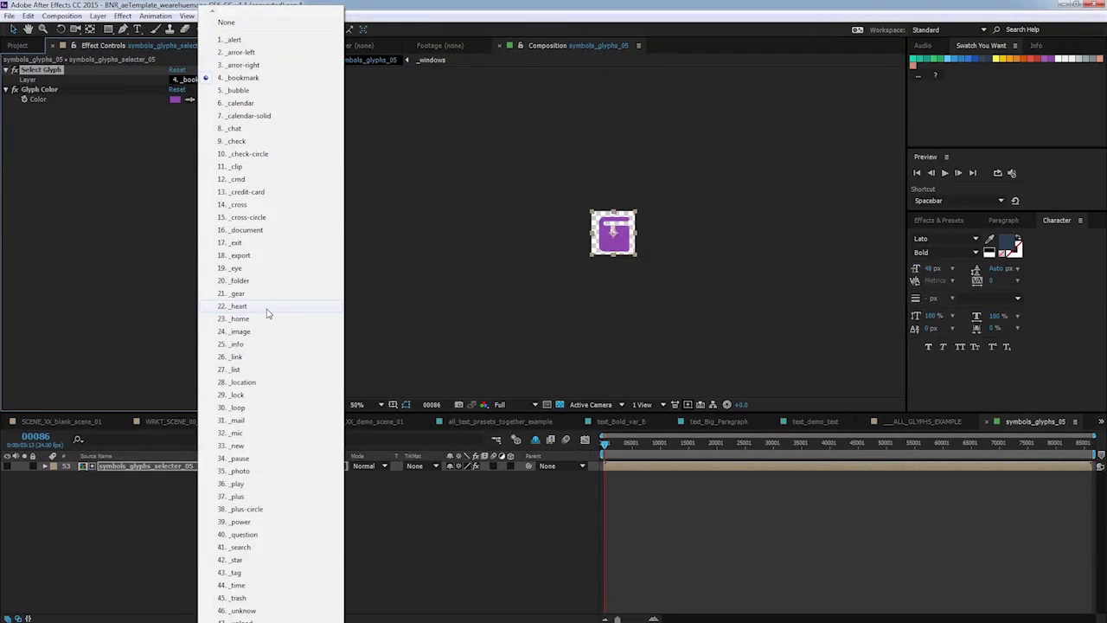
click(268, 316)
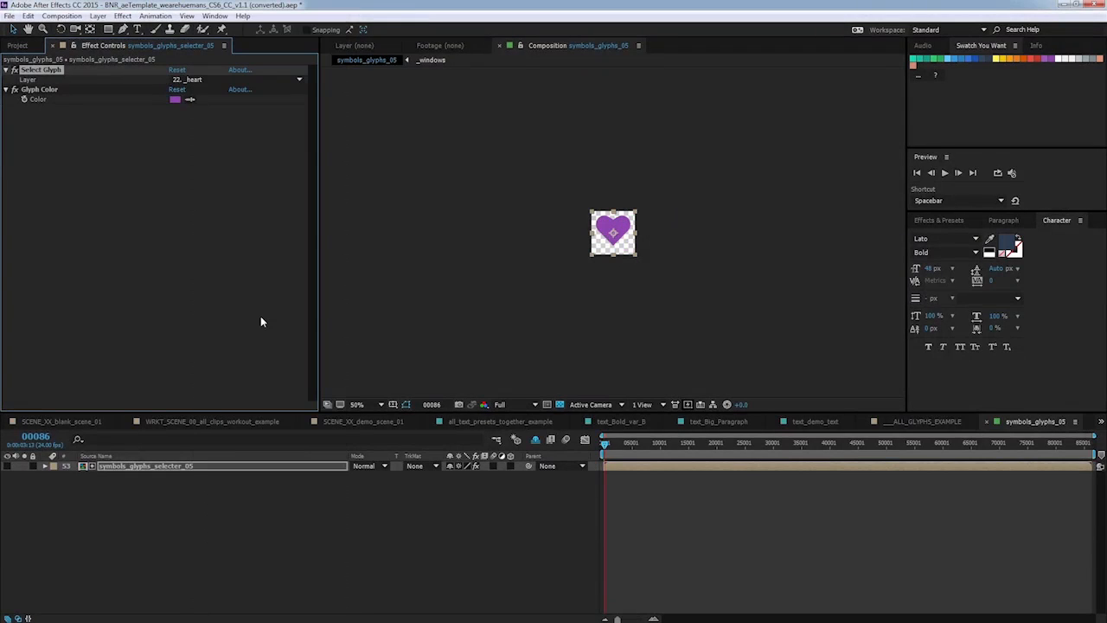
Set the heart glyph's colour to the Concrete grey swatch.
click(190, 101)
click(1086, 60)
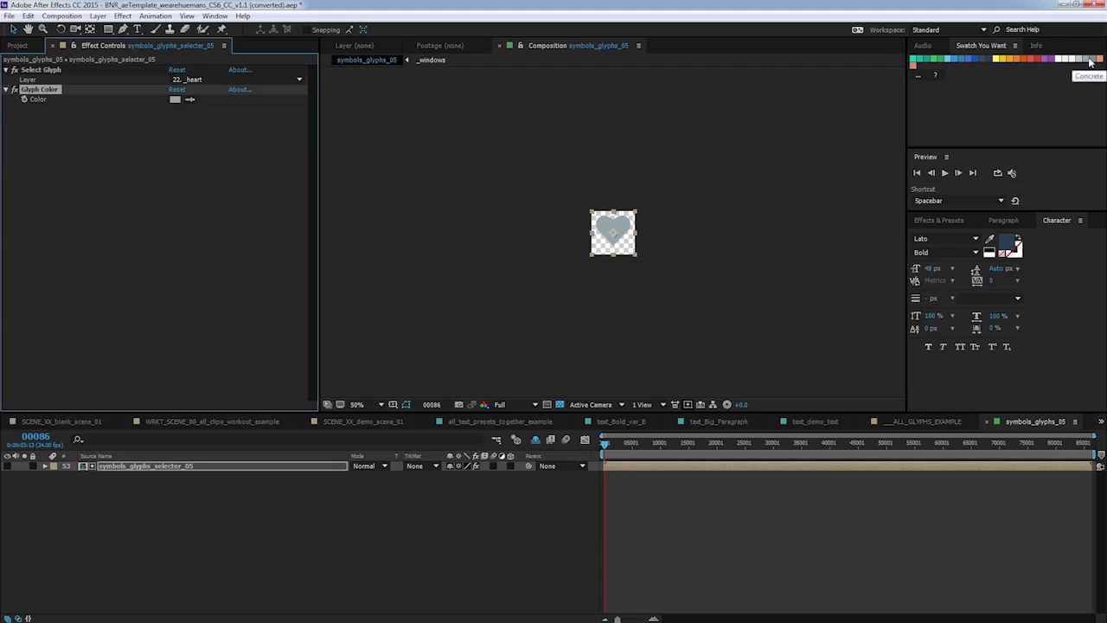
key(F2)
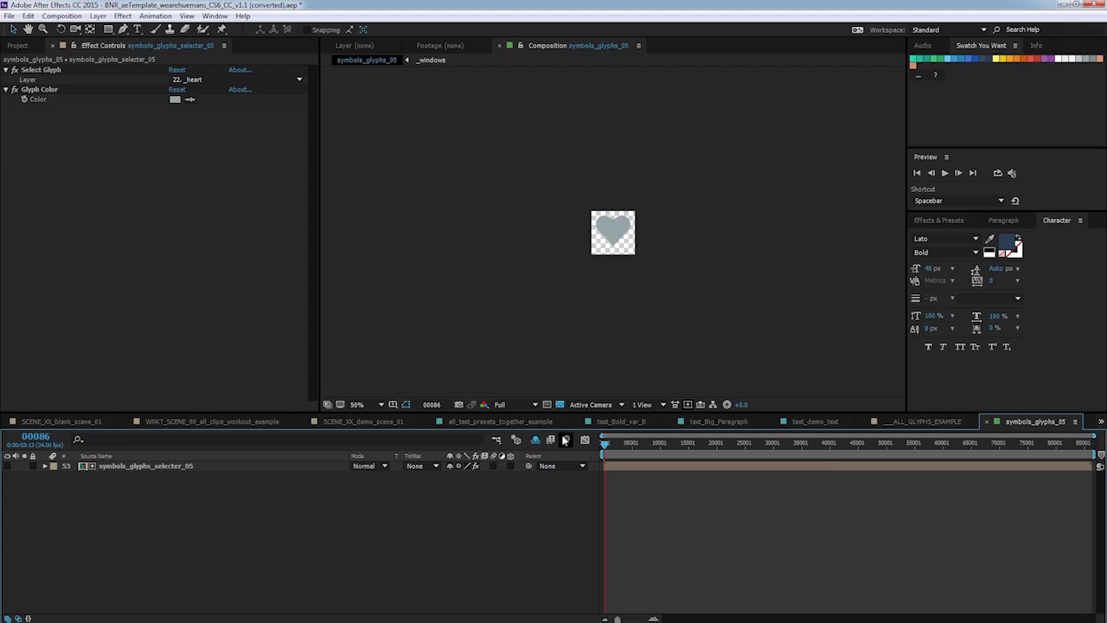
Add symbols_glyphs_05 to SCENE_XX_demo_scene_01 above the background and make it a 3D layer.
click(395, 421)
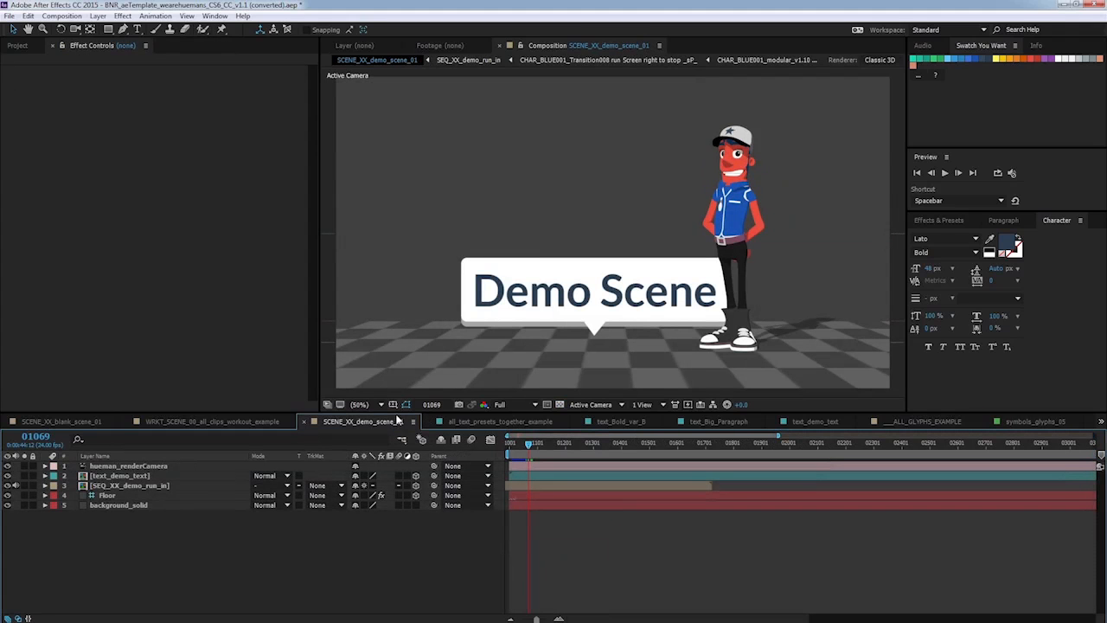
click(26, 46)
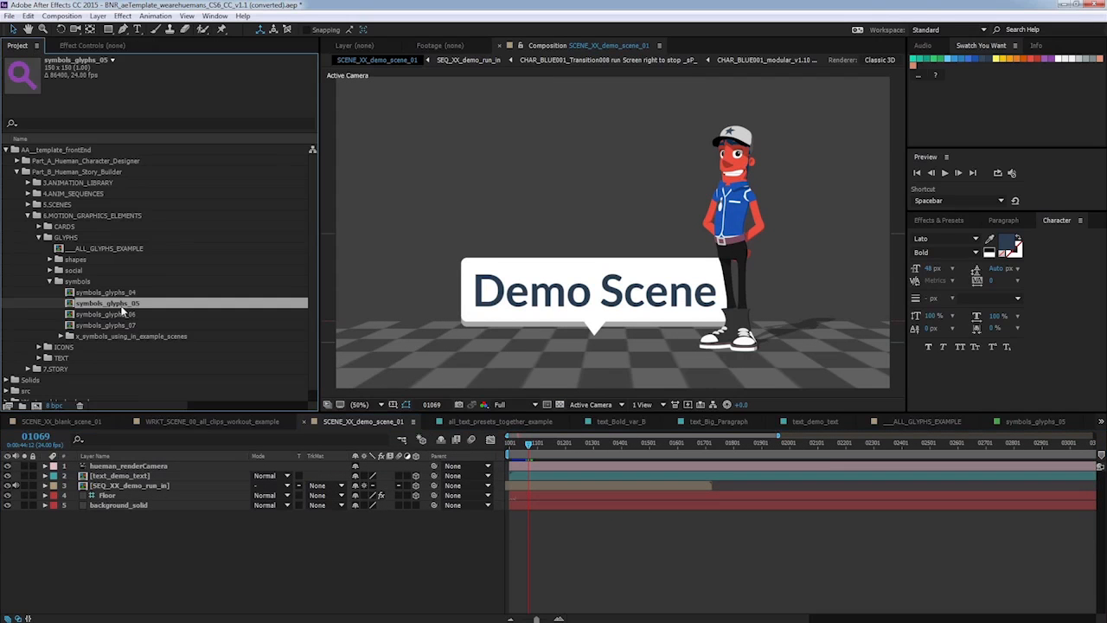
drag(122, 305, 197, 500)
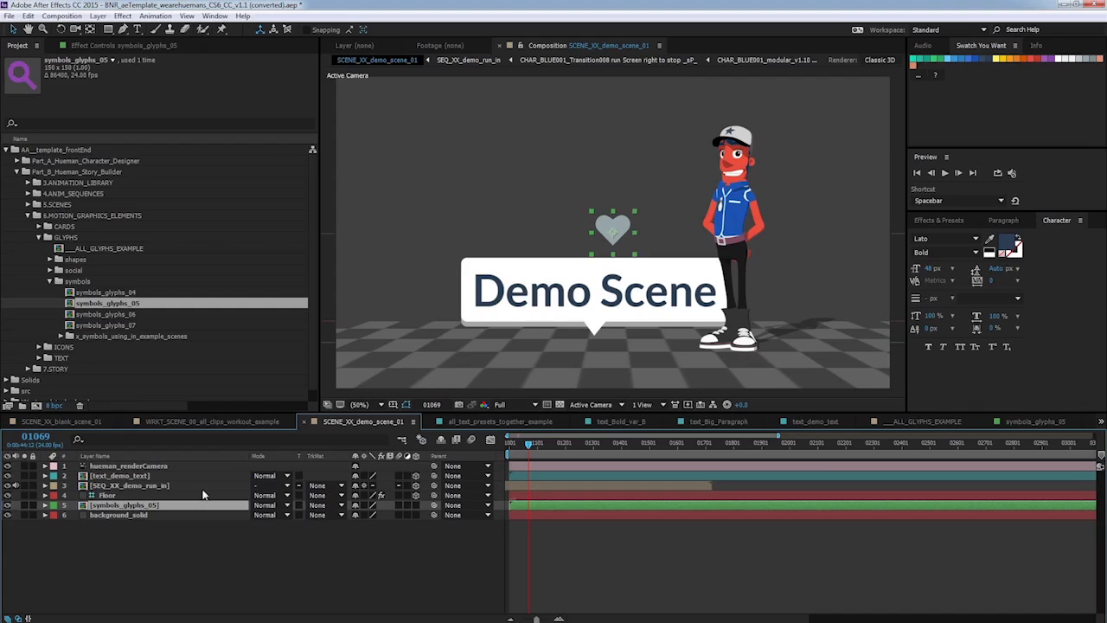
click(415, 505)
Enlarge the heart glyph layer to about 616% and move it to about 1251, 583 behind the character.
click(45, 505)
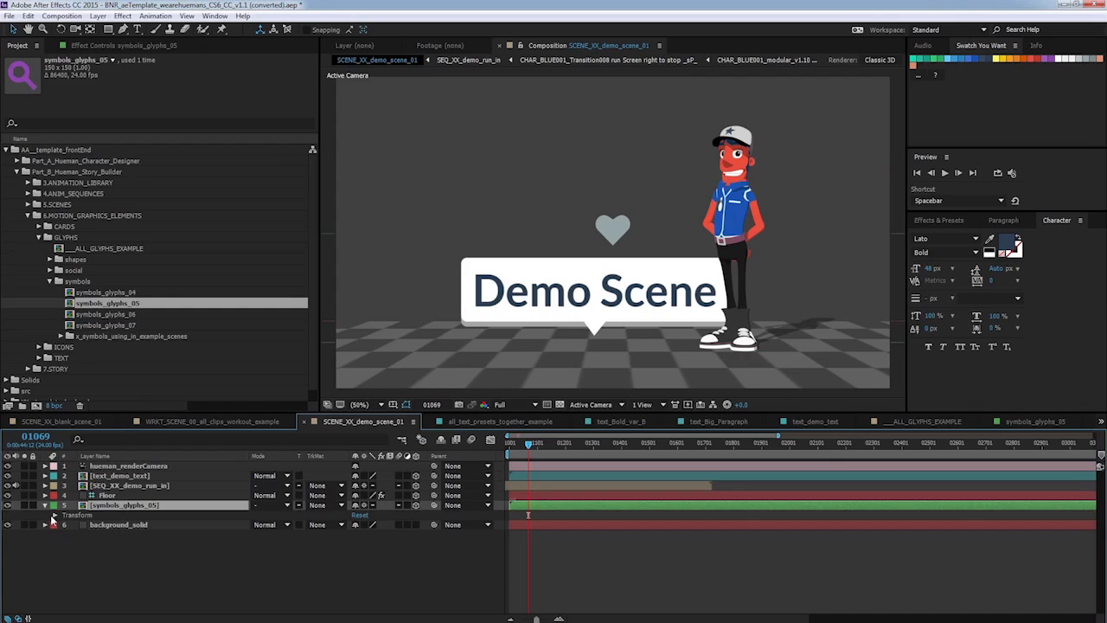
click(53, 514)
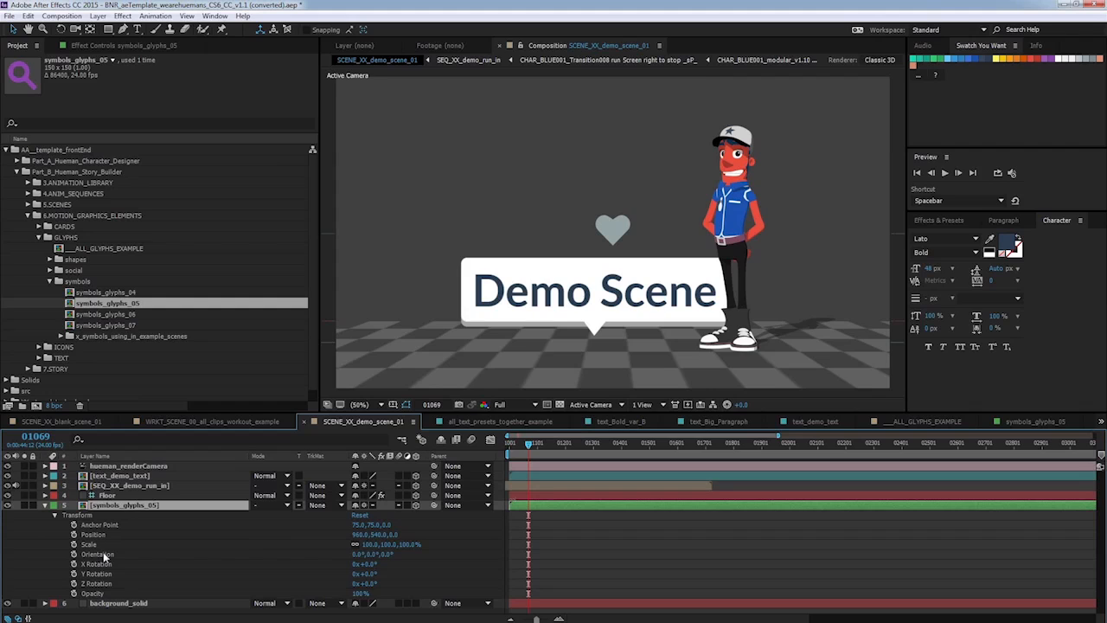
click(101, 545)
drag(363, 544, 526, 511)
click(118, 508)
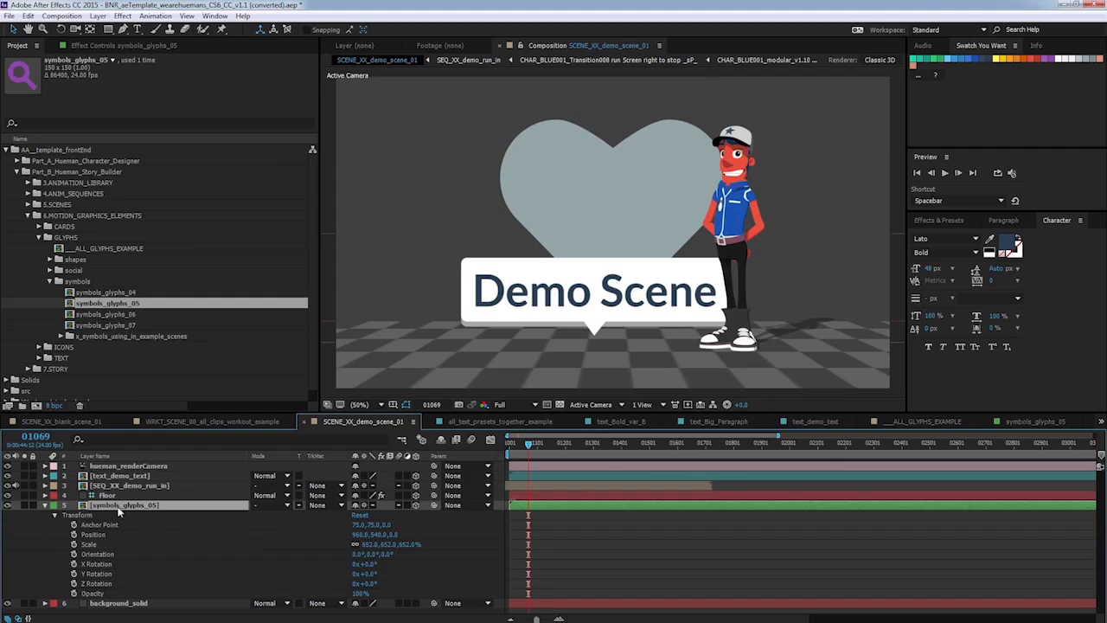
drag(358, 535, 408, 536)
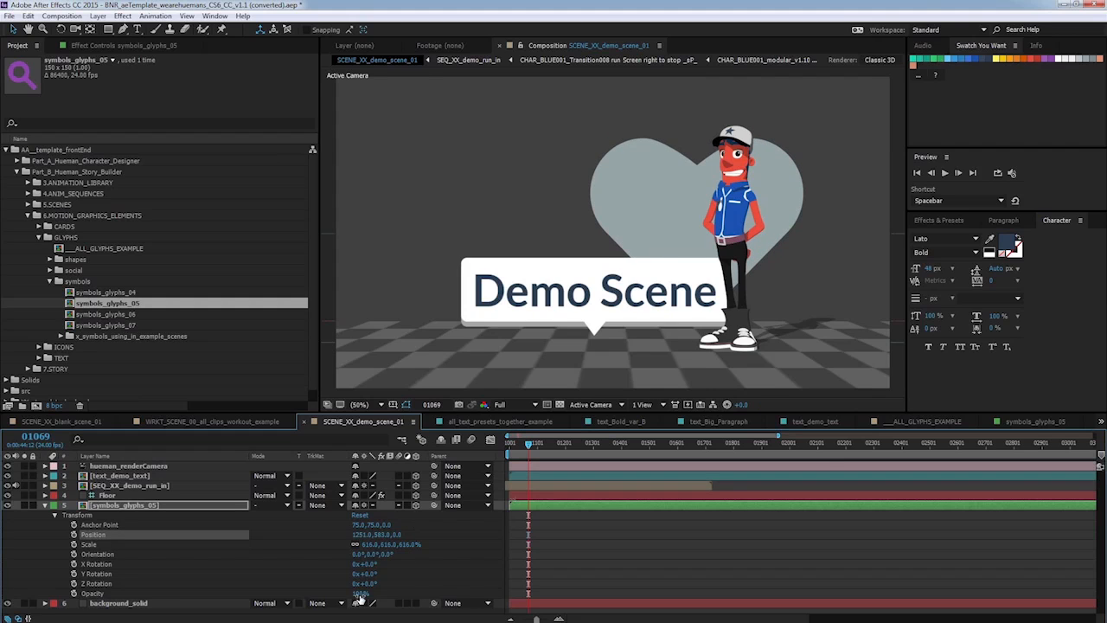
Lower the heart glyph's opacity to 59% and reopen the text_demo_text layer's transform properties.
drag(359, 594, 320, 585)
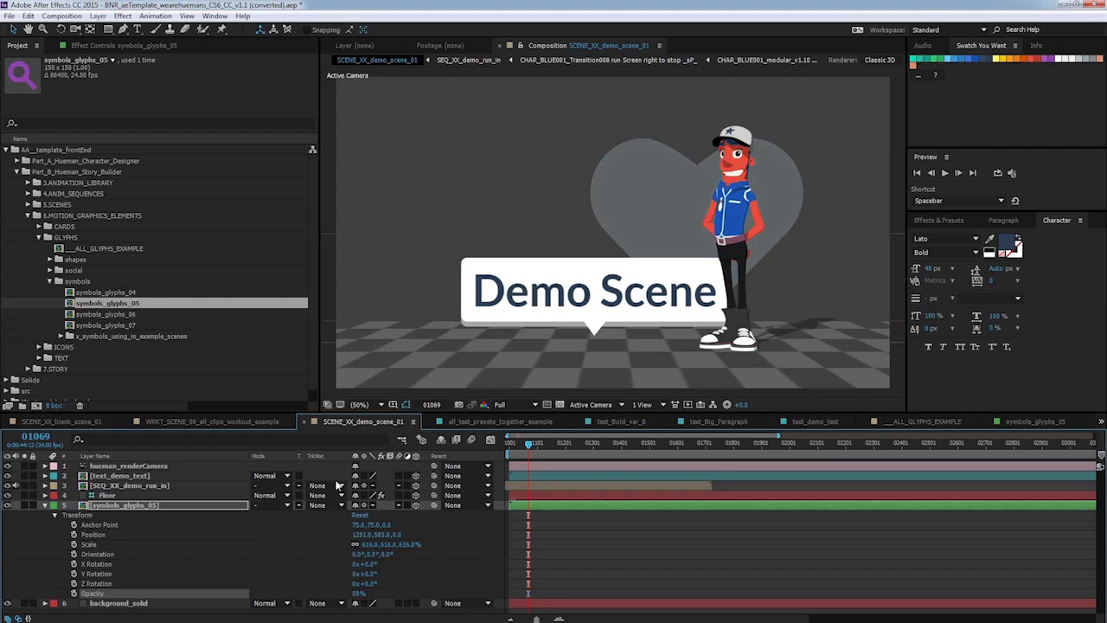
click(46, 505)
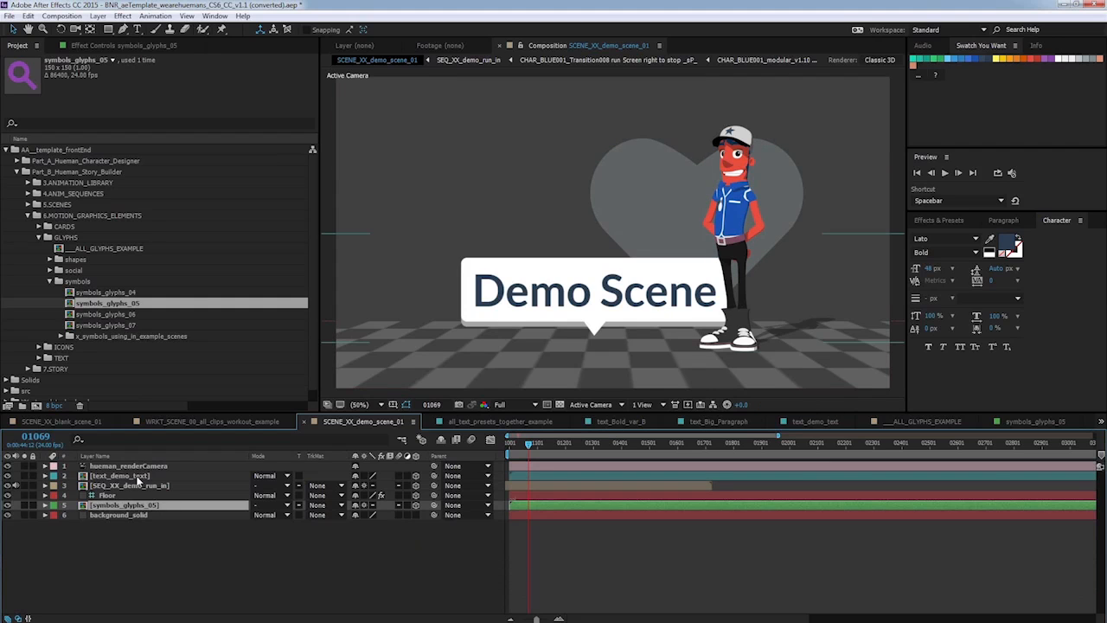
click(46, 477)
click(45, 475)
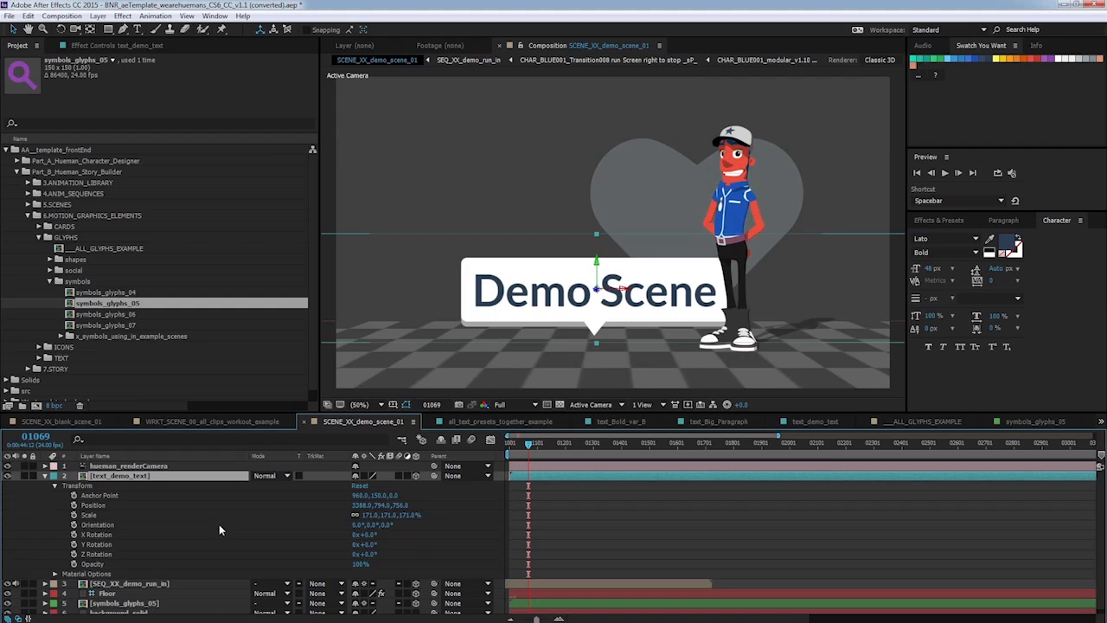
Set the Demo Scene text's scale to 154% and nudge the text slightly to the right in the scene.
click(357, 514)
drag(356, 515, 349, 515)
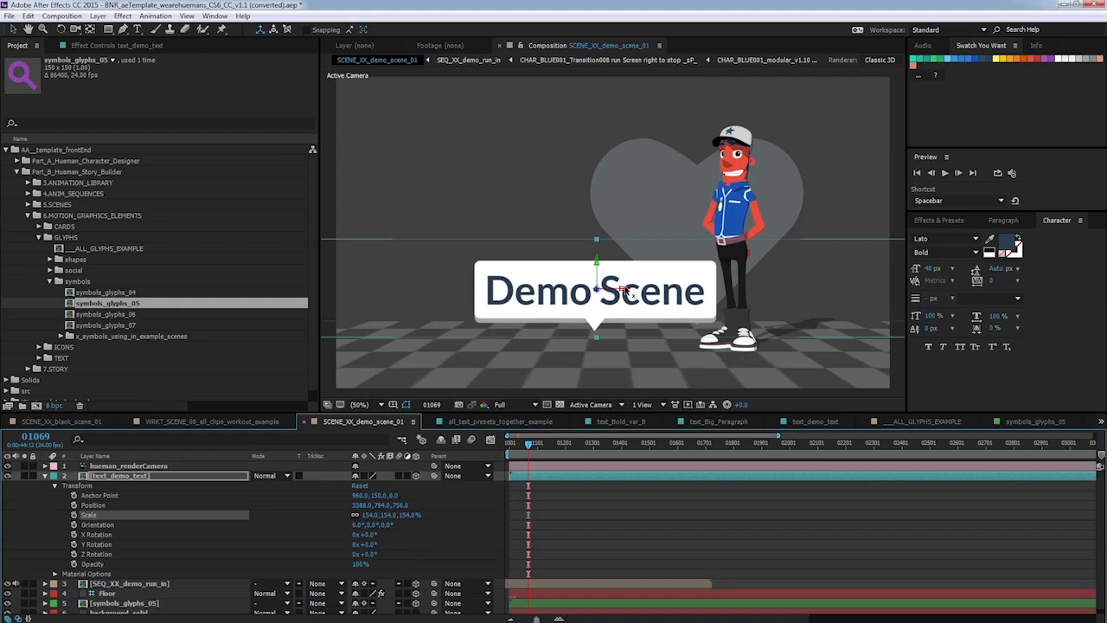
drag(626, 290, 635, 286)
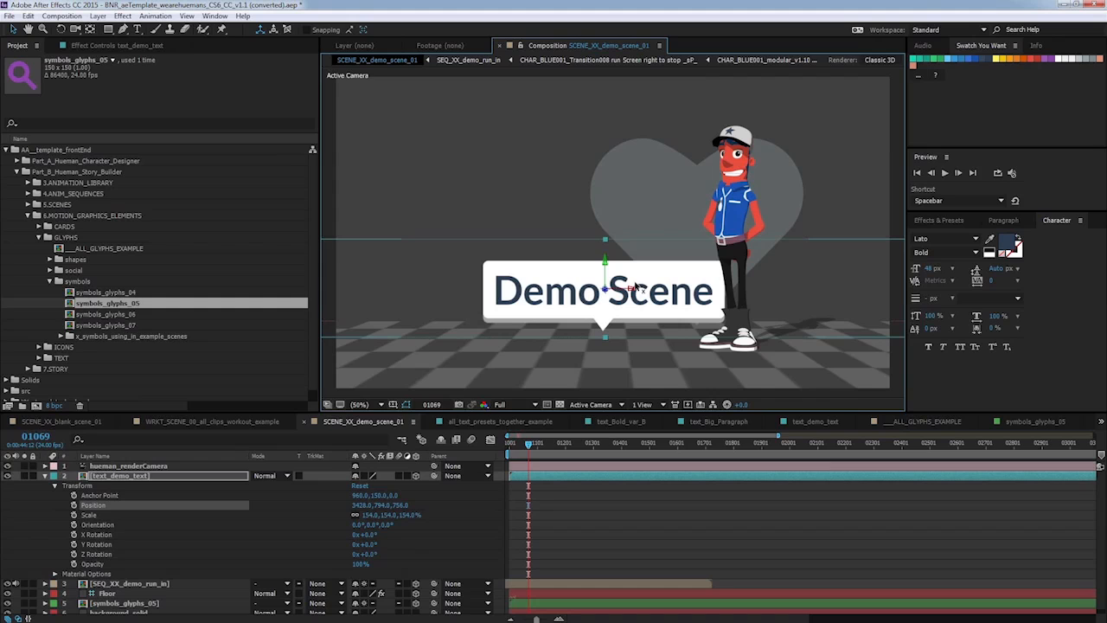
Open the ___ALL_ICONS_EXAMPLE composition from the project's ICONS folder.
click(526, 442)
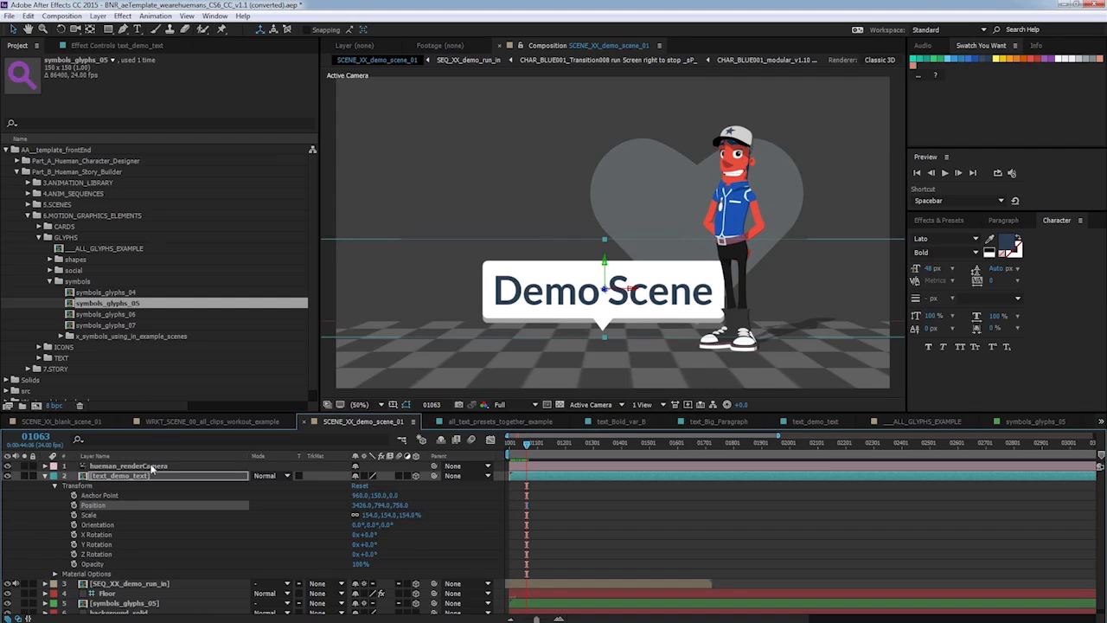
click(45, 476)
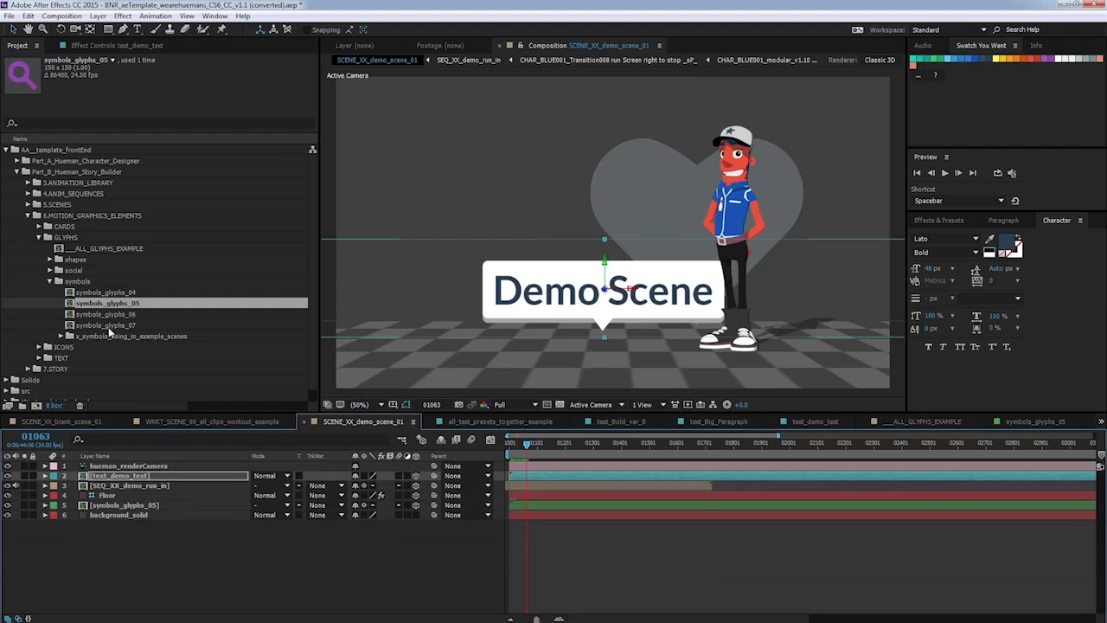
click(49, 282)
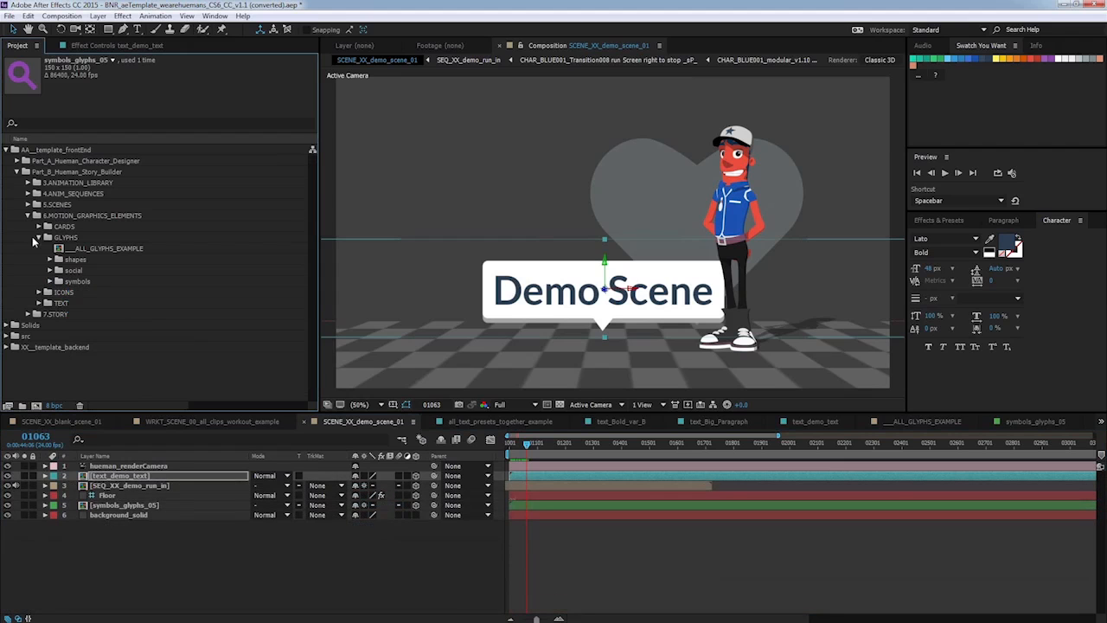
click(37, 238)
click(40, 249)
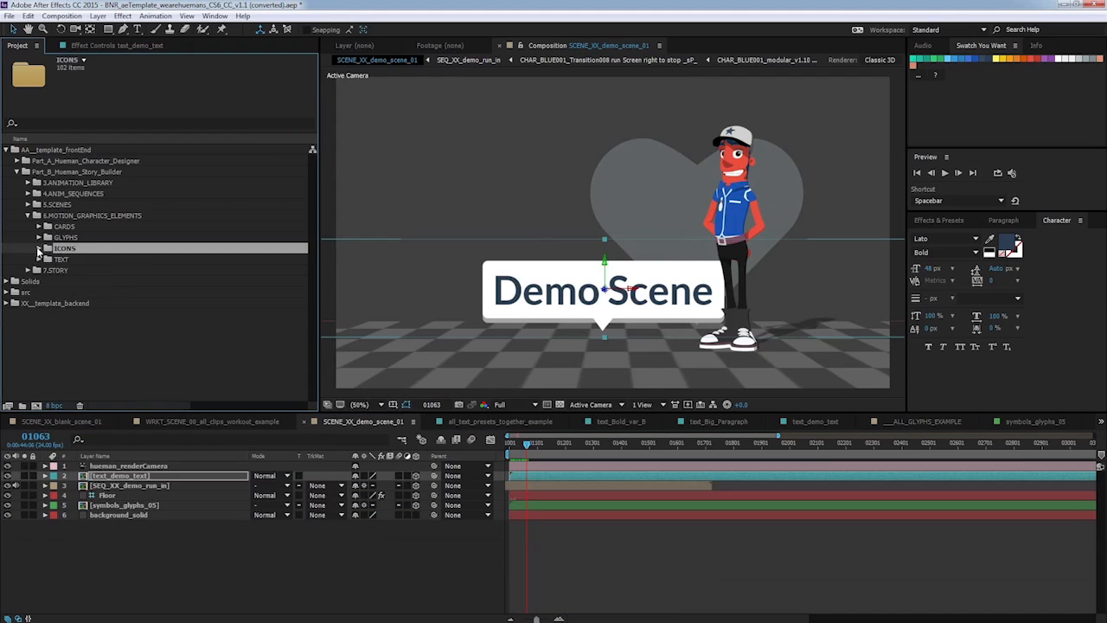
click(38, 248)
click(139, 161)
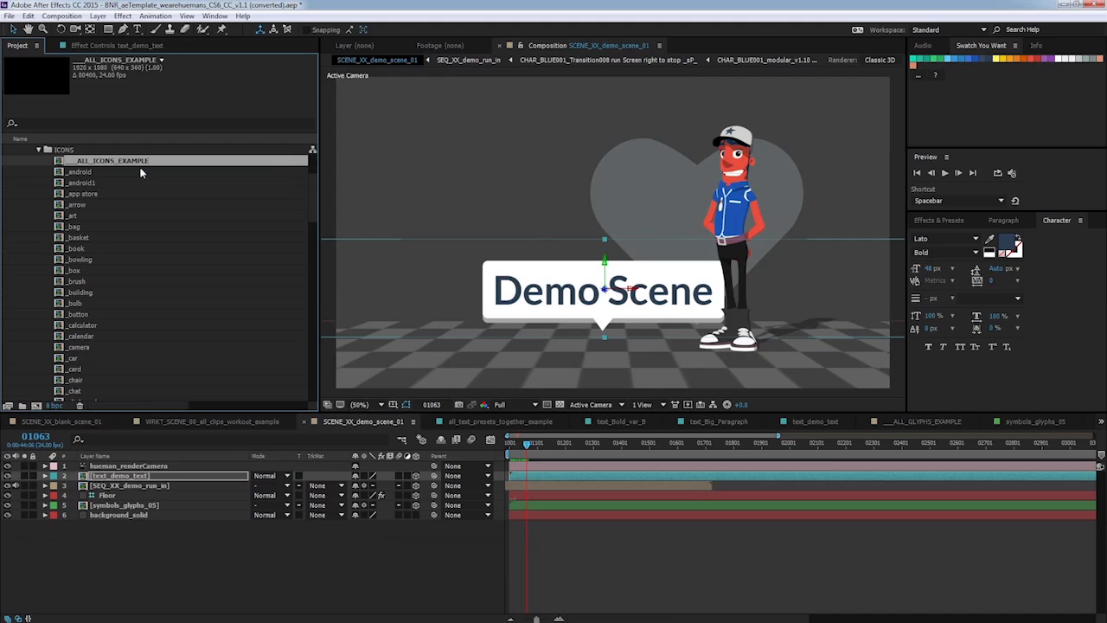
double_click(136, 162)
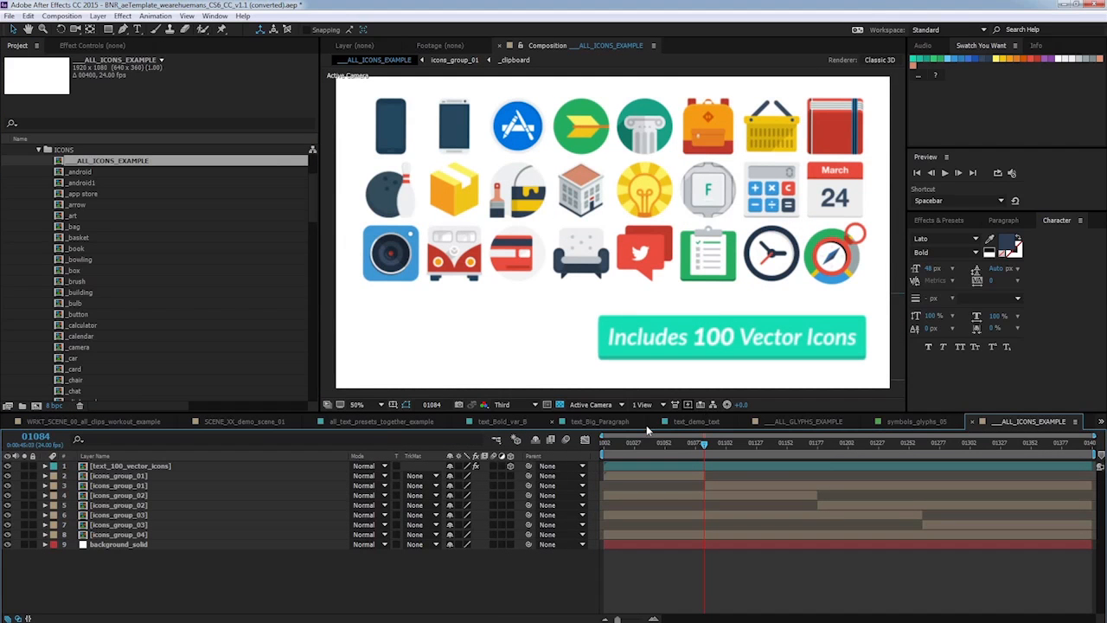
Scrub through the icons example composition to preview the available icons.
click(687, 404)
click(686, 442)
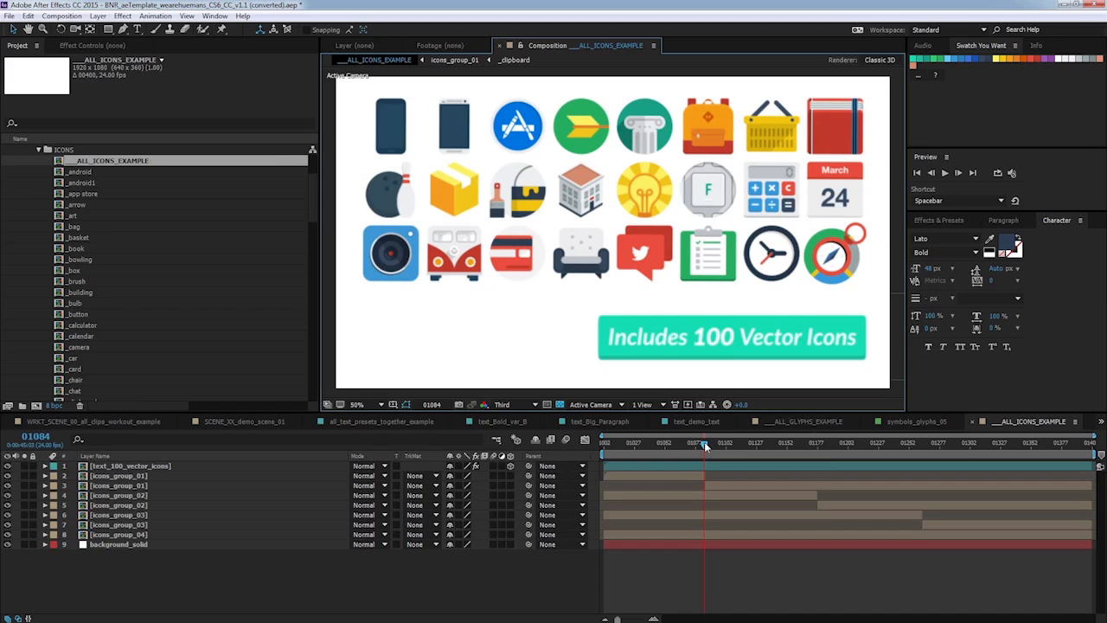
drag(704, 445, 689, 429)
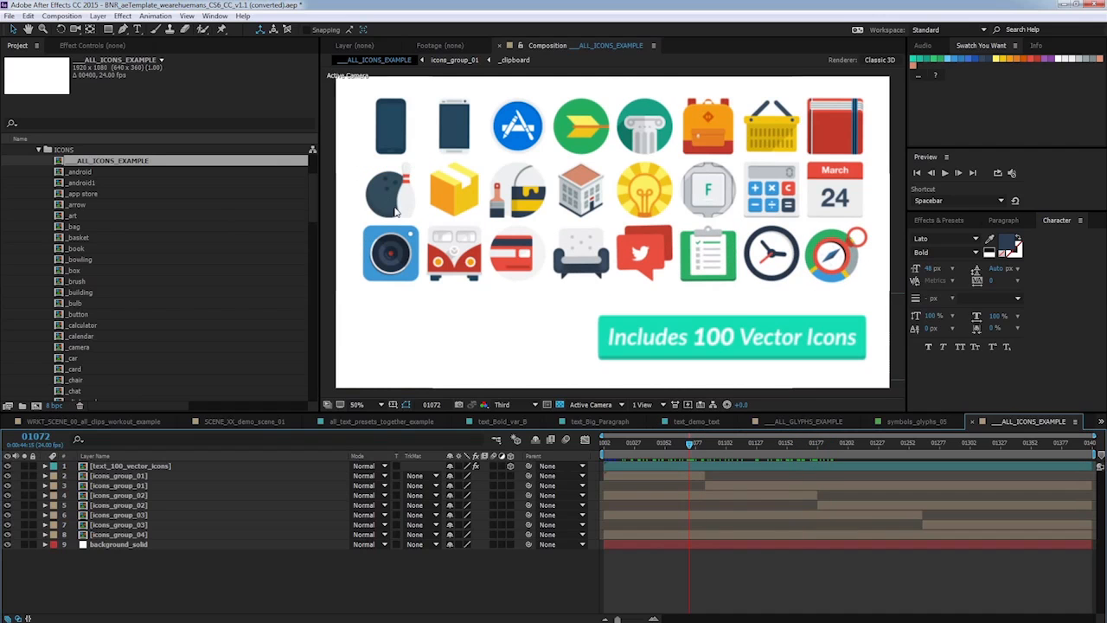
drag(314, 189, 315, 194)
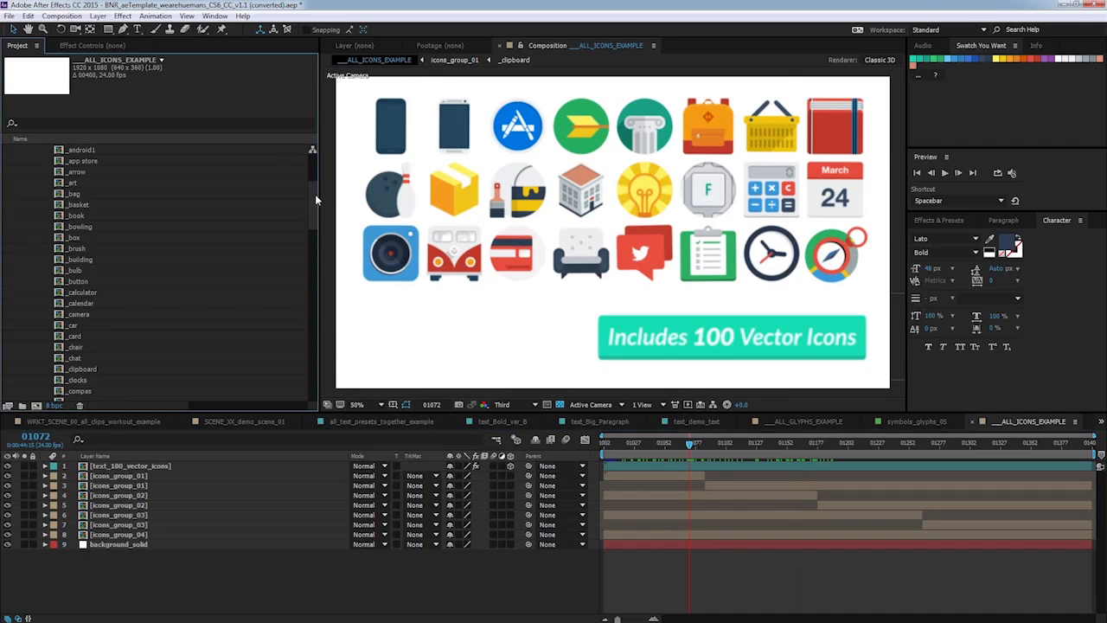
Add the _bowling icon to SCENE_XX_demo_scene_01 above the Floor layer and make it a 3D layer.
click(80, 227)
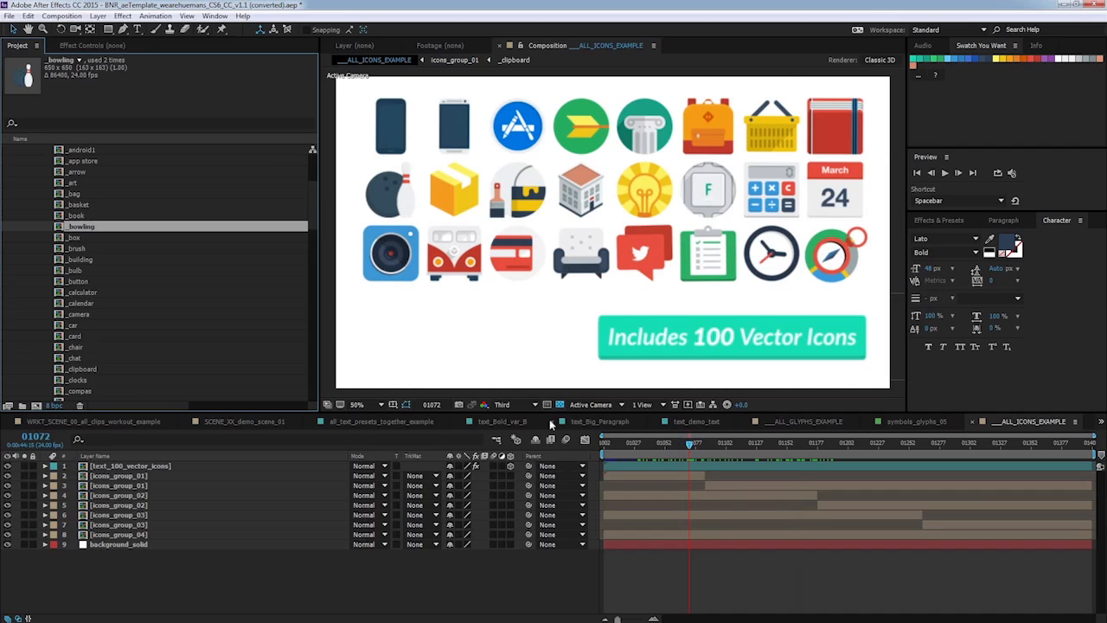
click(281, 422)
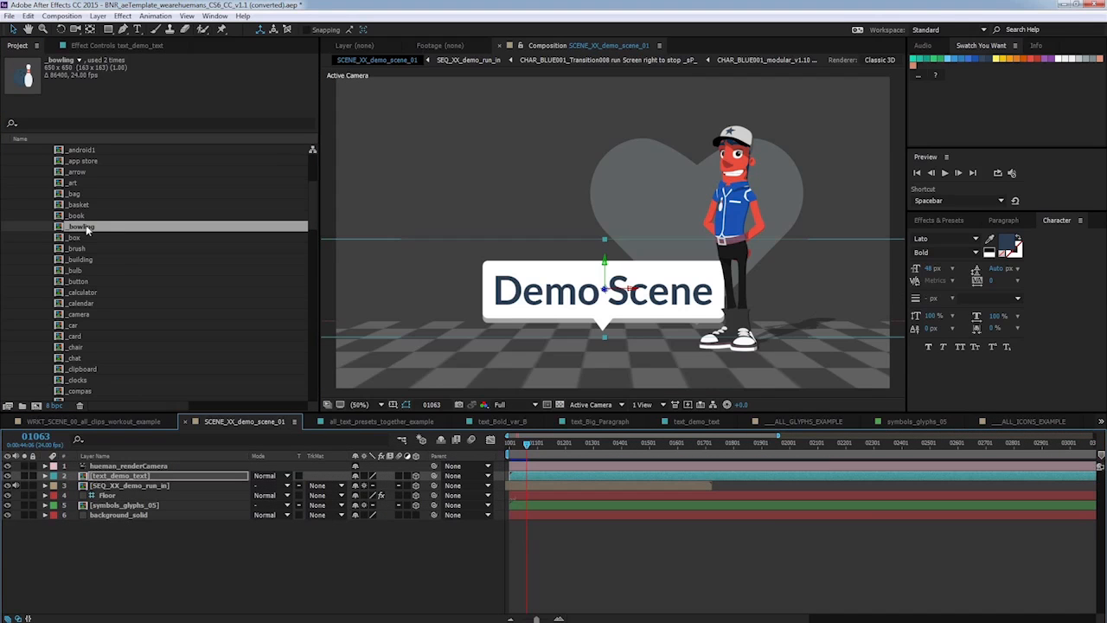
drag(87, 229, 179, 499)
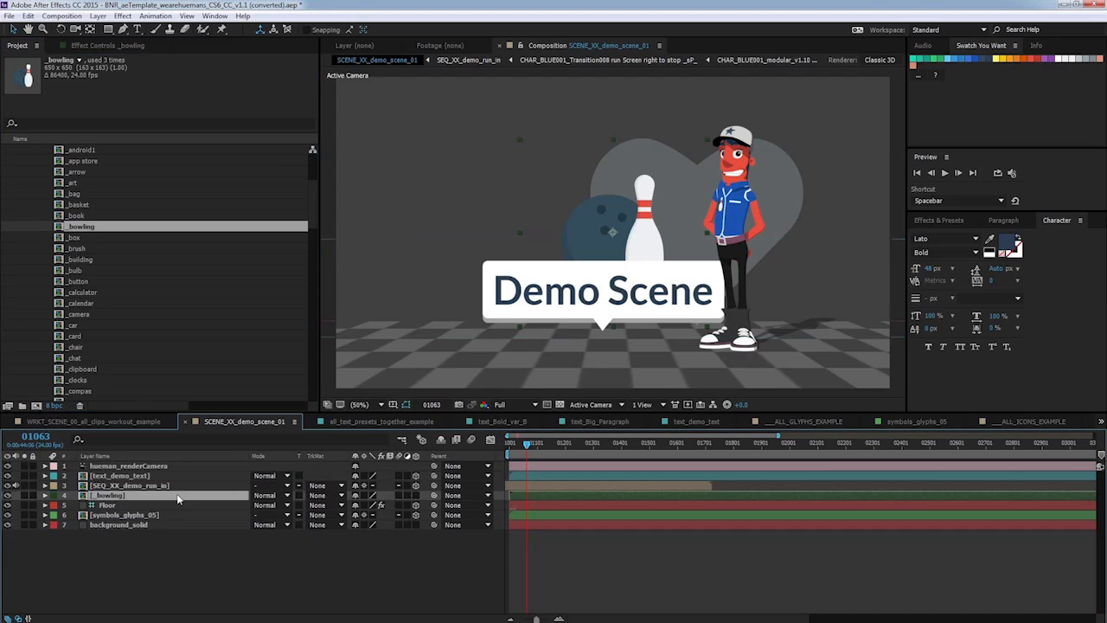
click(415, 496)
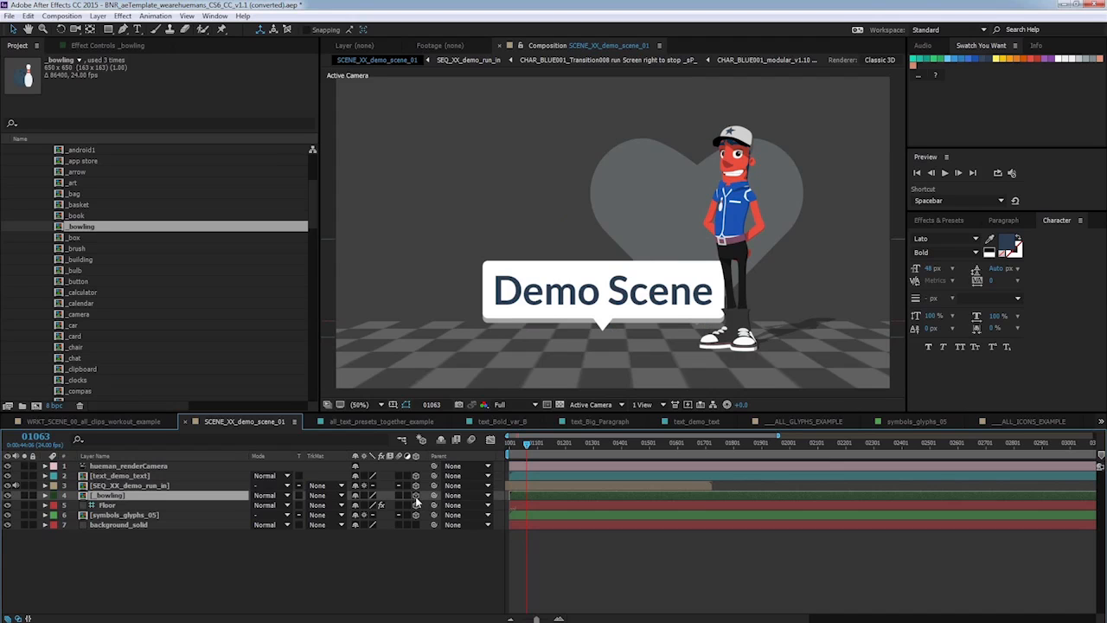
Move the off-screen bowling icon into the scene frame, zooming the view out to 12.5% and back to 50%.
click(358, 403)
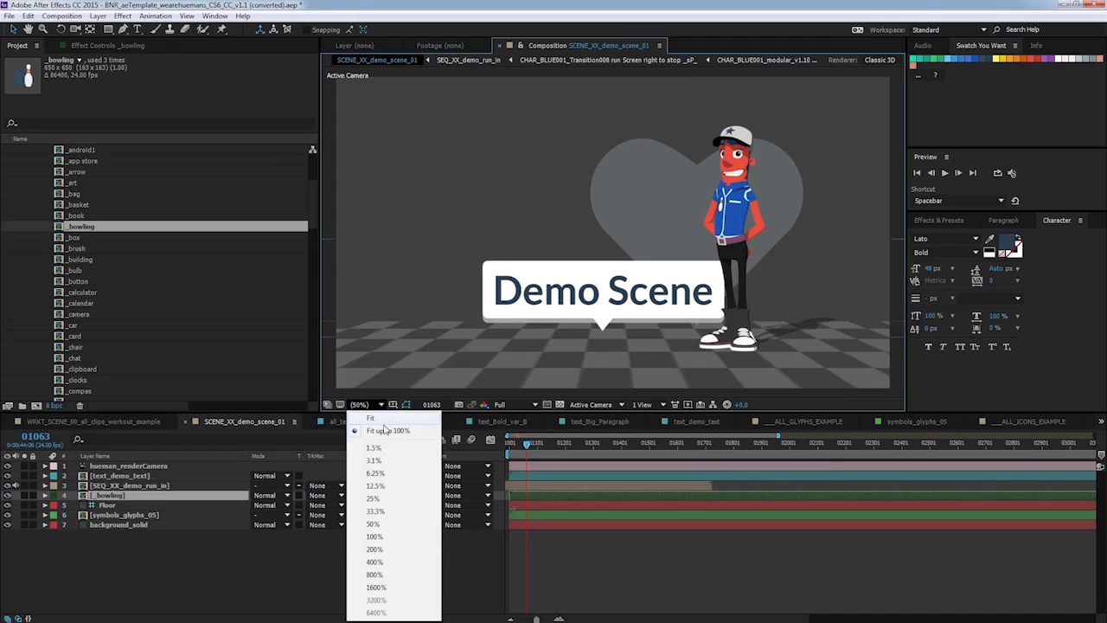
click(394, 487)
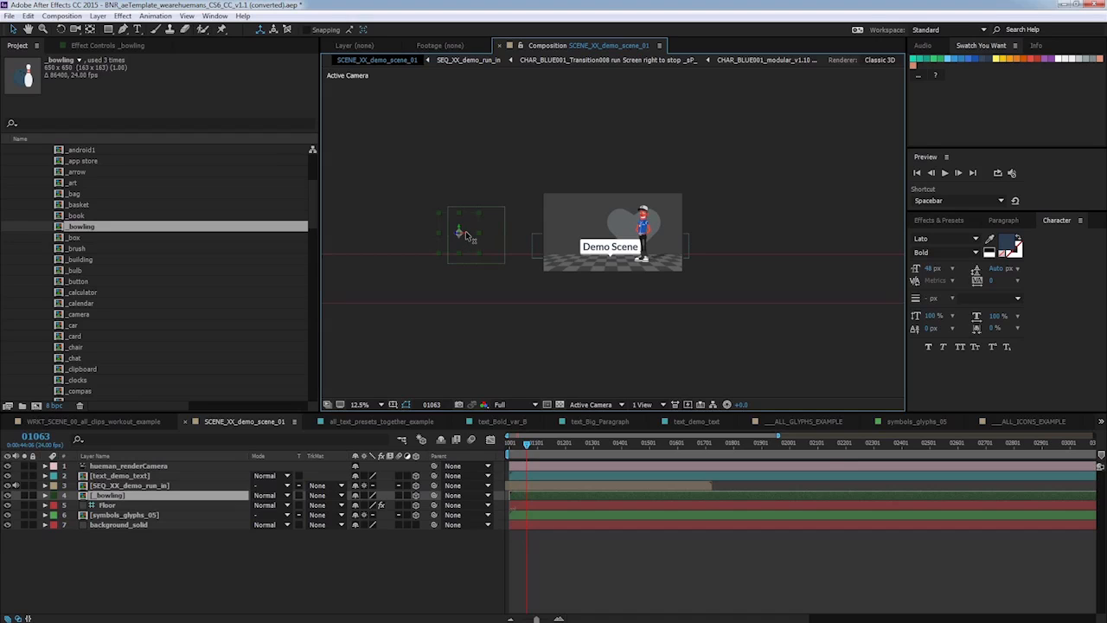
drag(467, 235, 586, 237)
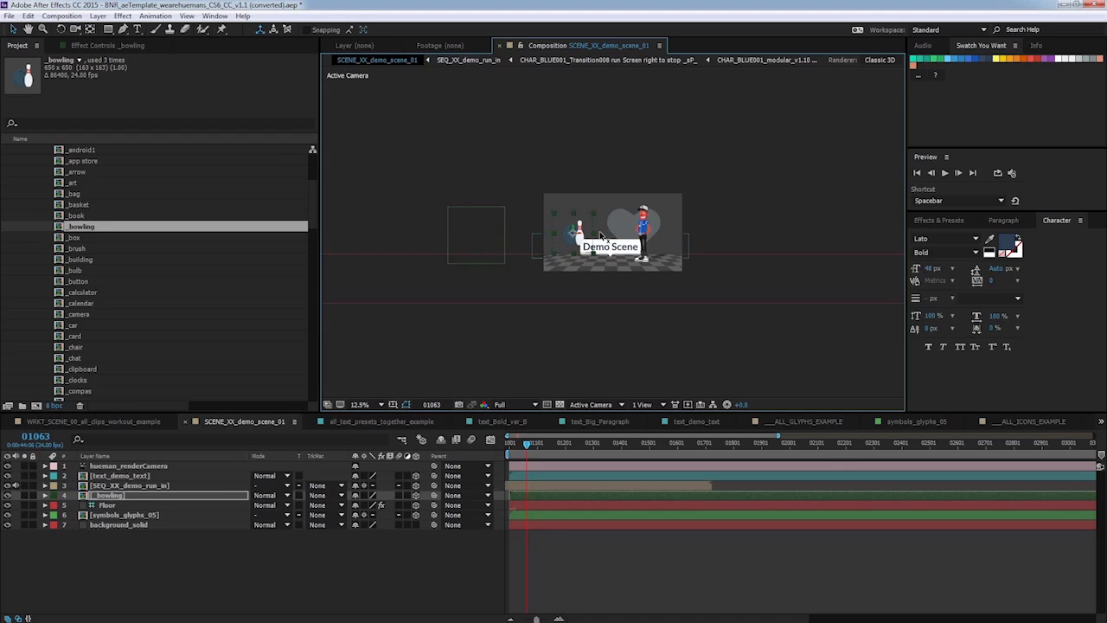
click(380, 404)
click(373, 523)
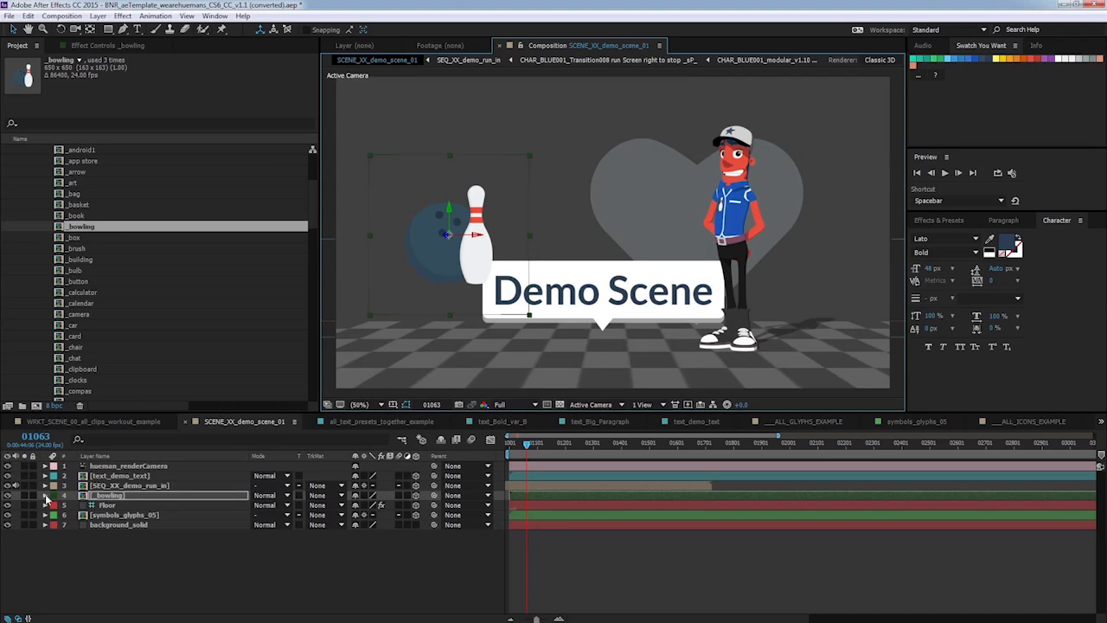
Enlarge the bowling icon layer to 214% and move it to about 3256, 548, 867 behind the title.
click(45, 496)
click(54, 506)
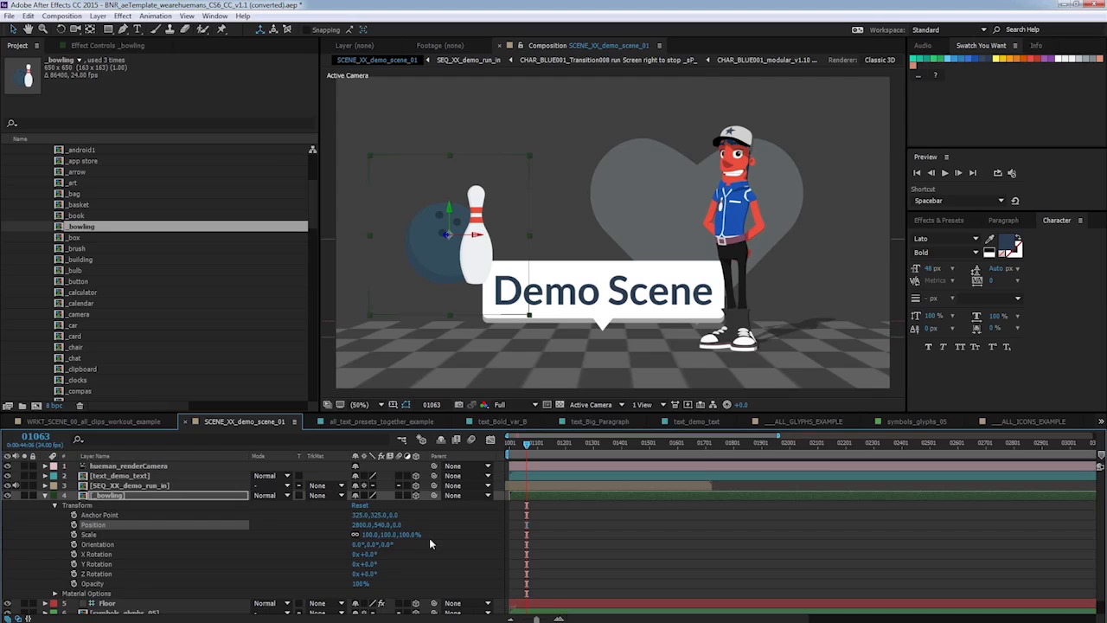
drag(415, 523, 865, 406)
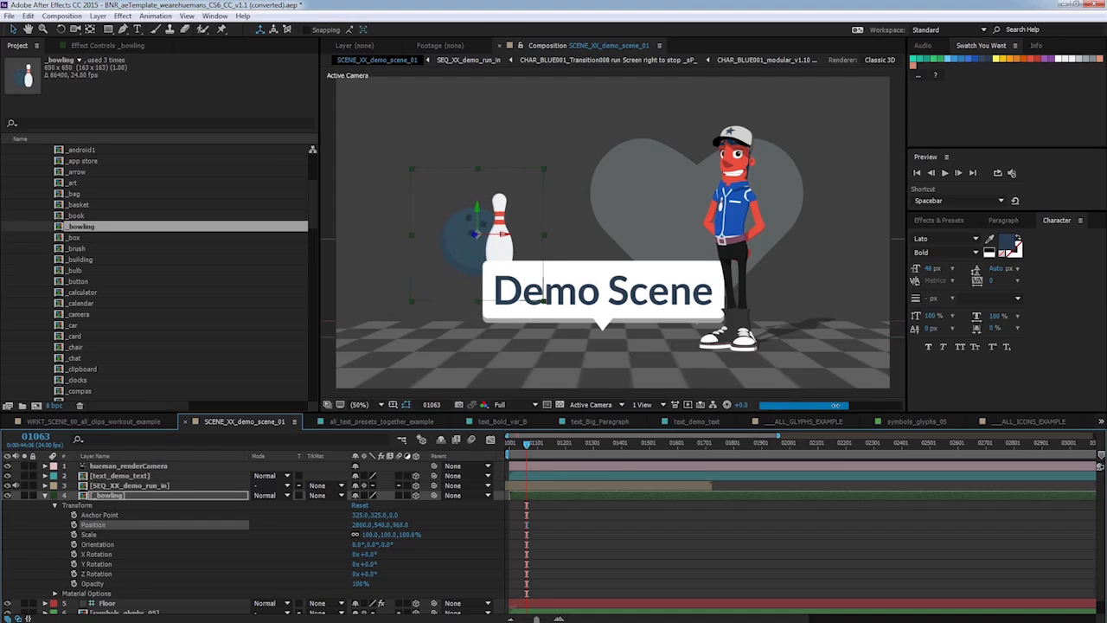
drag(381, 535, 632, 229)
drag(368, 534, 377, 535)
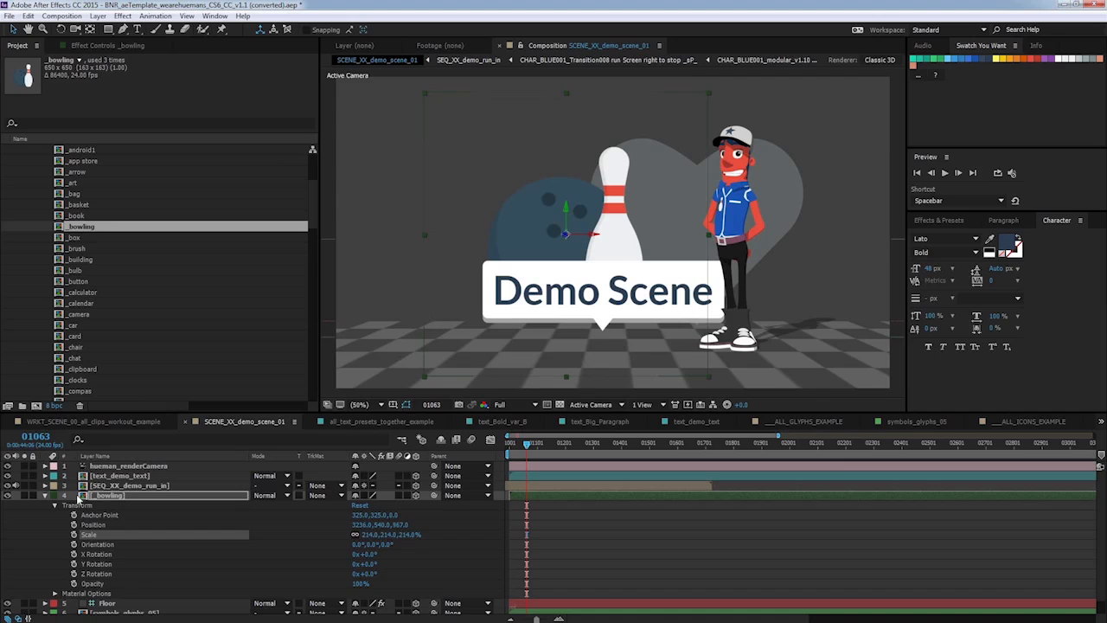
click(46, 495)
Preview the scene's animation from the beginning of the timeline.
click(313, 565)
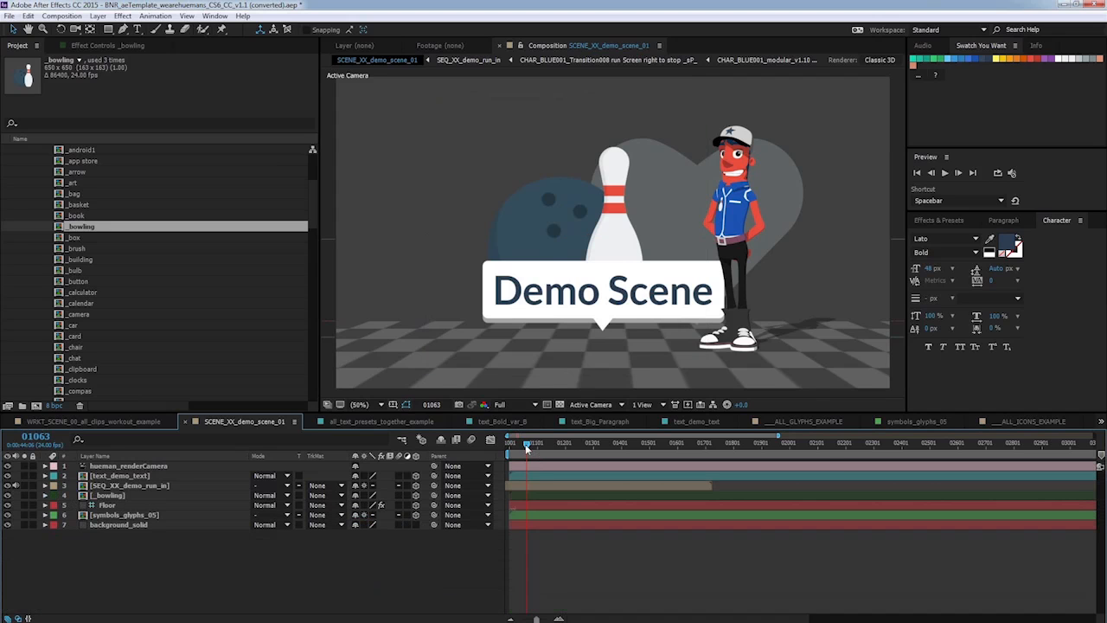
drag(527, 442, 513, 444)
key(space)
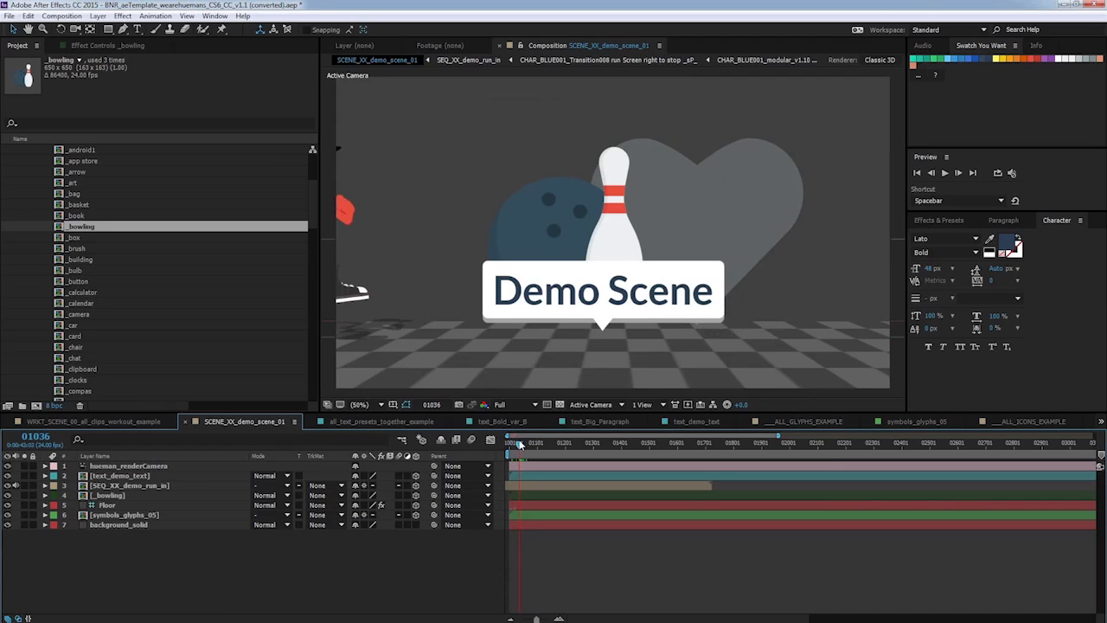
Hide the Floor layer.
click(115, 505)
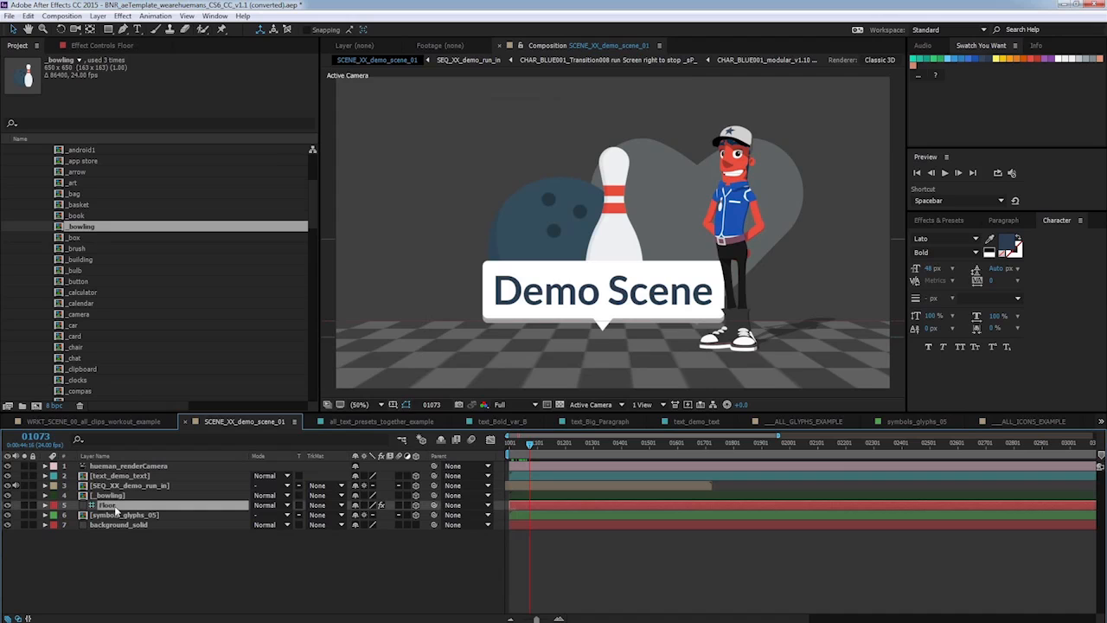
click(8, 505)
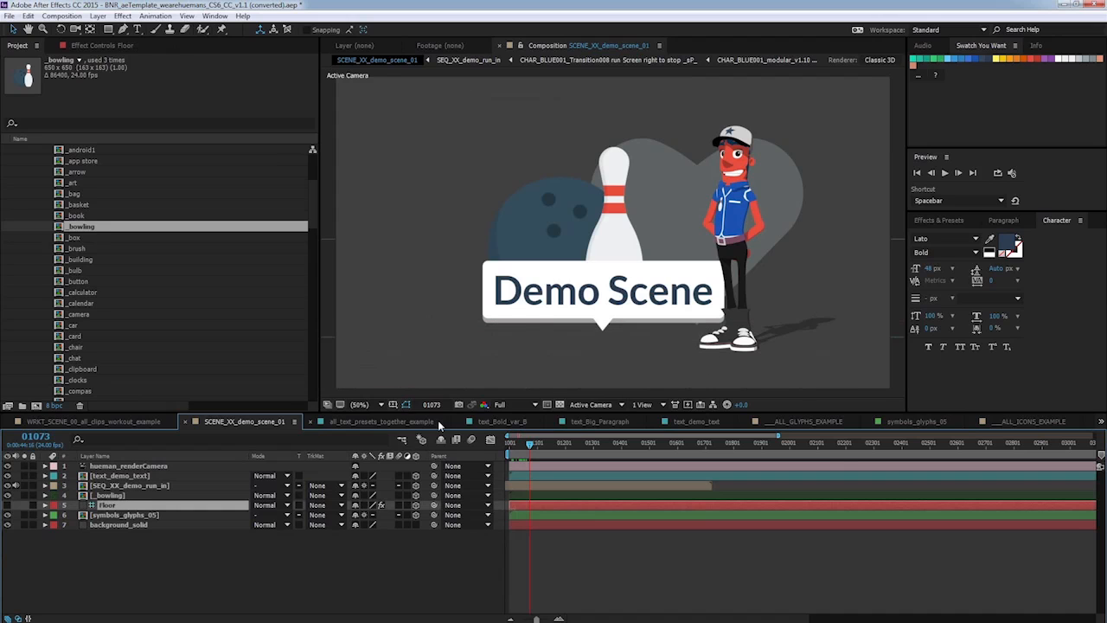
mouse_move(525, 443)
mouse_down()
mouse_move(514, 442)
mouse_move(537, 443)
mouse_up()
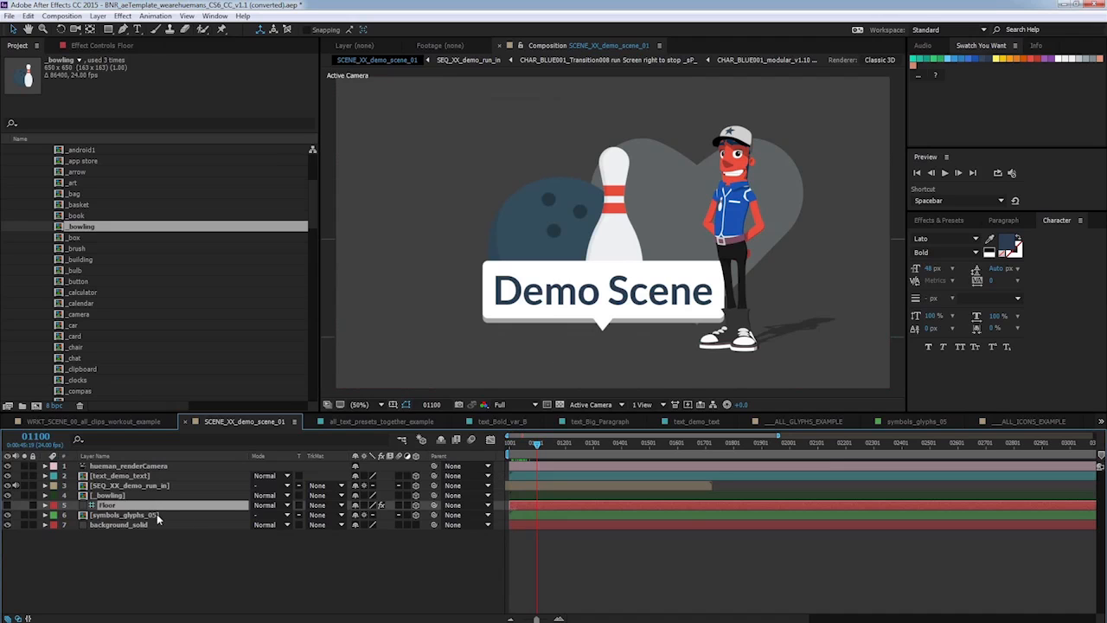
Apply the IN_slide_left_2d_or_3d motion_graphics animation preset to the title text layer and scrub the start to check it.
click(147, 477)
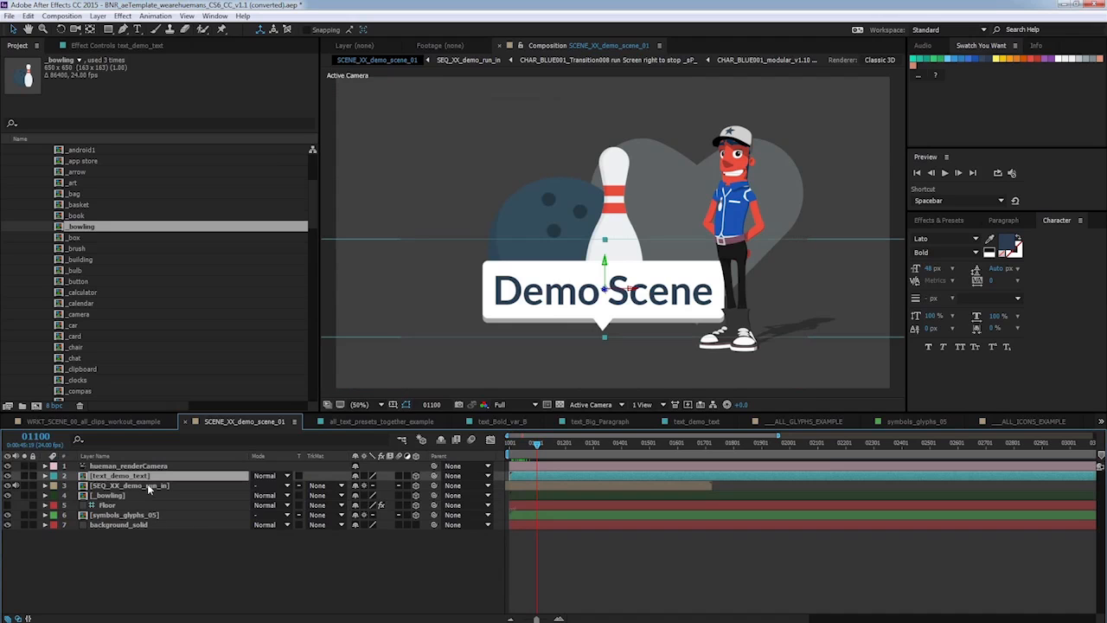
click(939, 220)
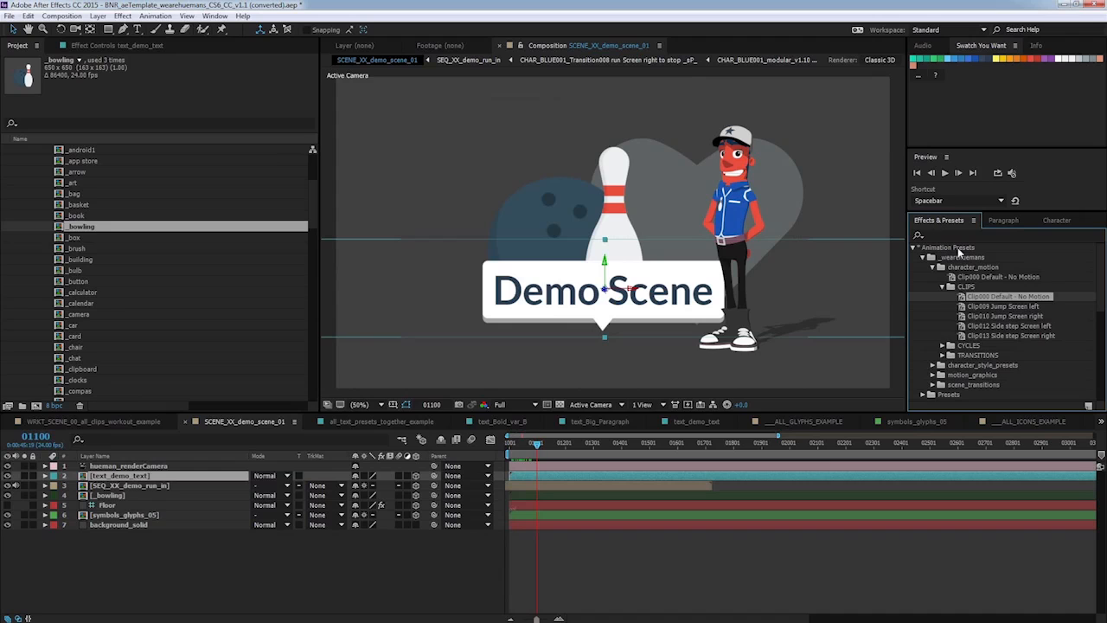
click(942, 287)
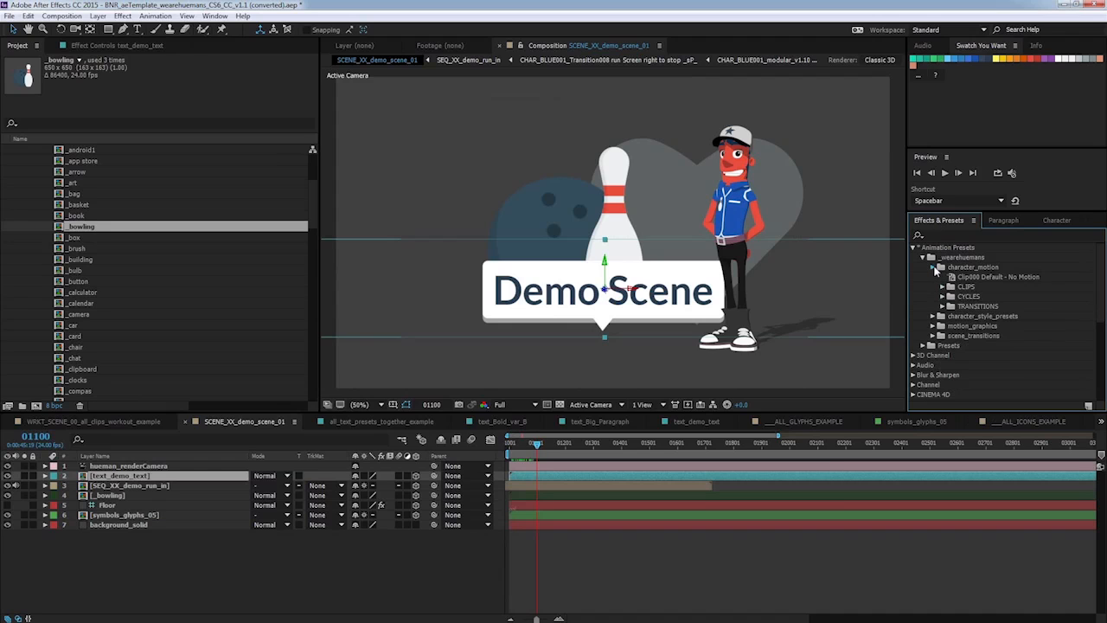
click(932, 267)
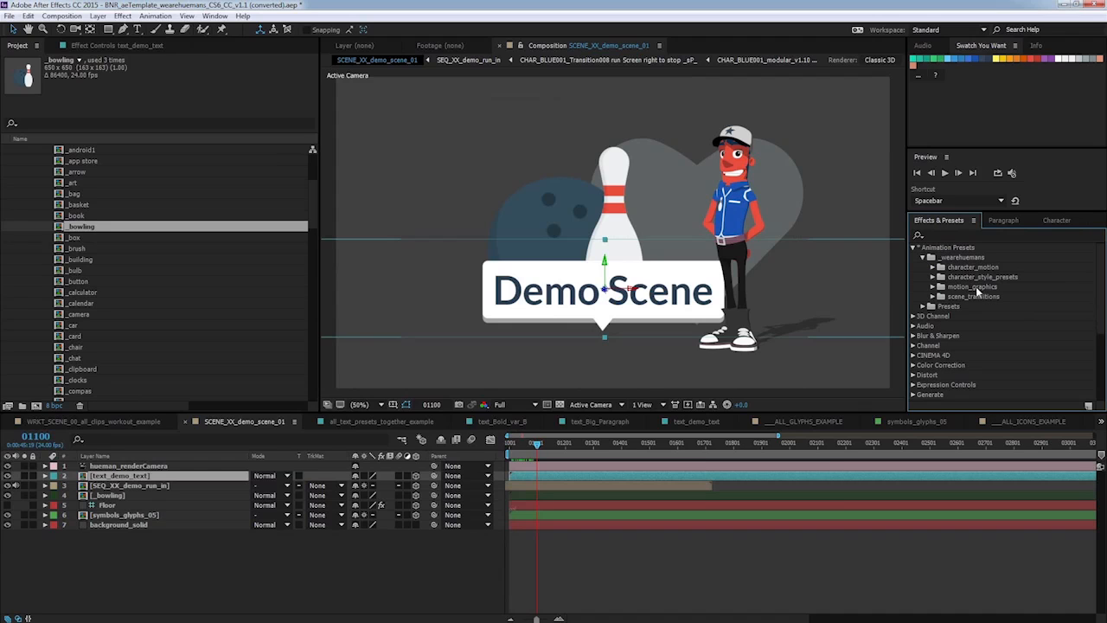
click(934, 288)
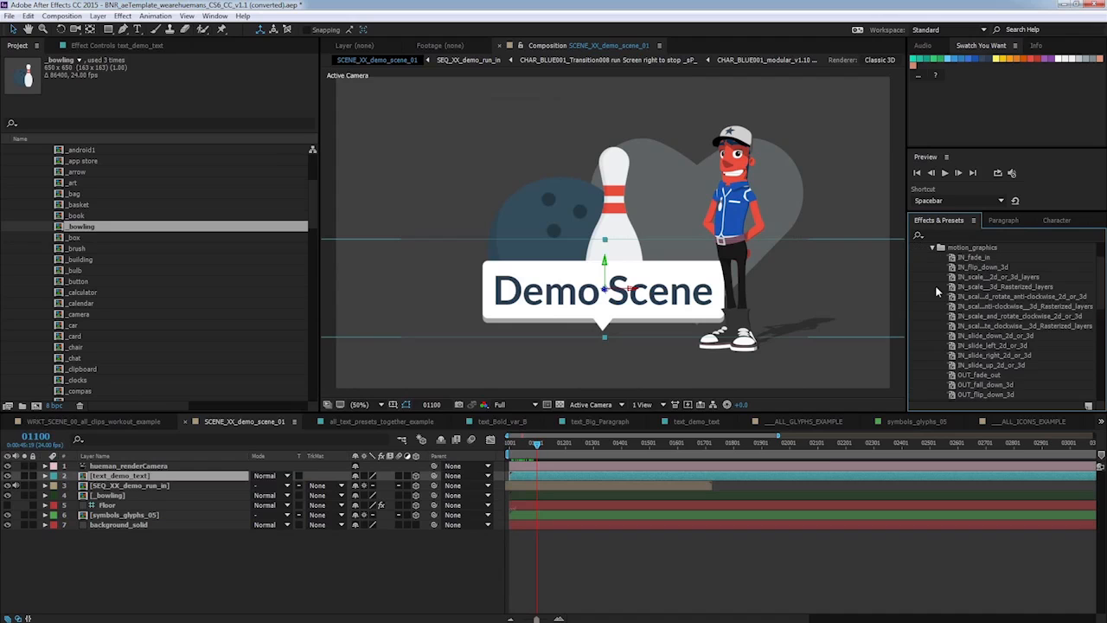
click(972, 259)
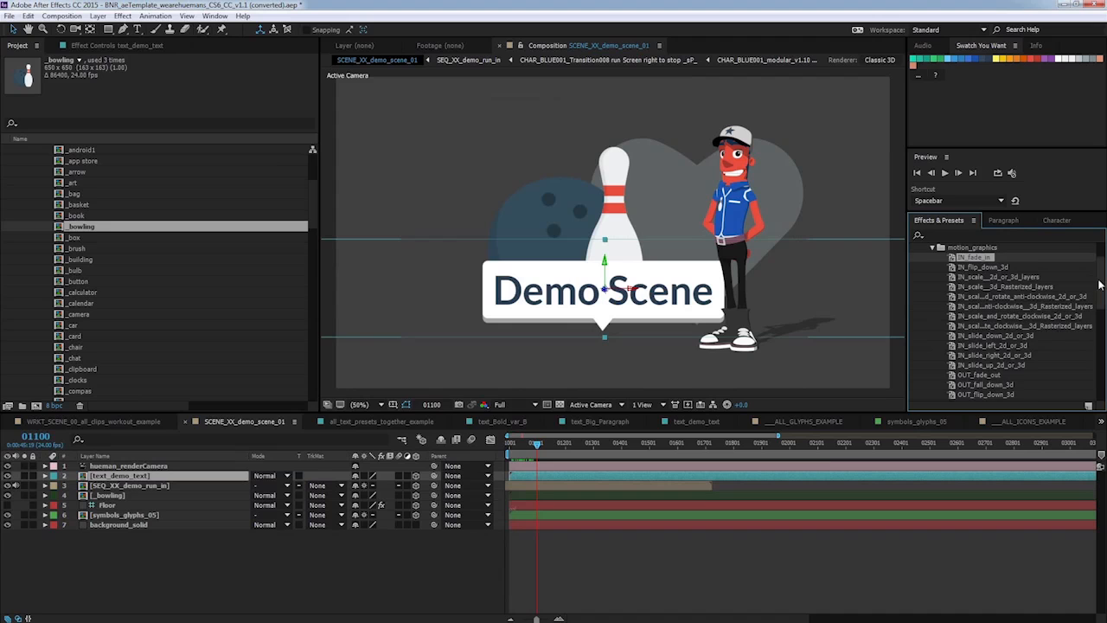
scroll(1012, 321, down, 3)
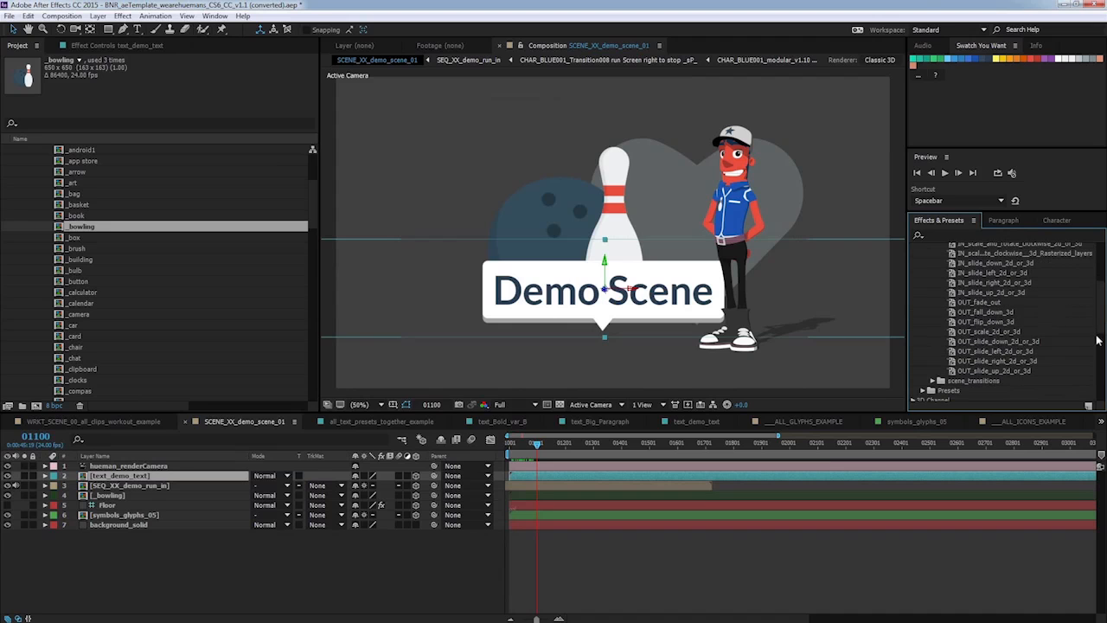
scroll(1097, 339, up, 4)
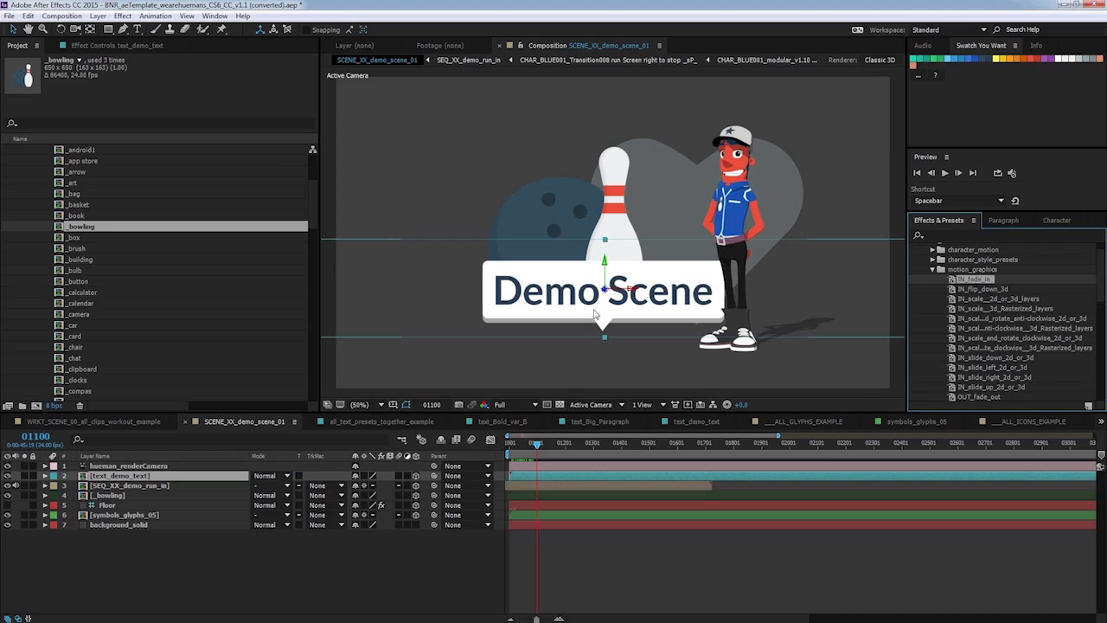
click(995, 366)
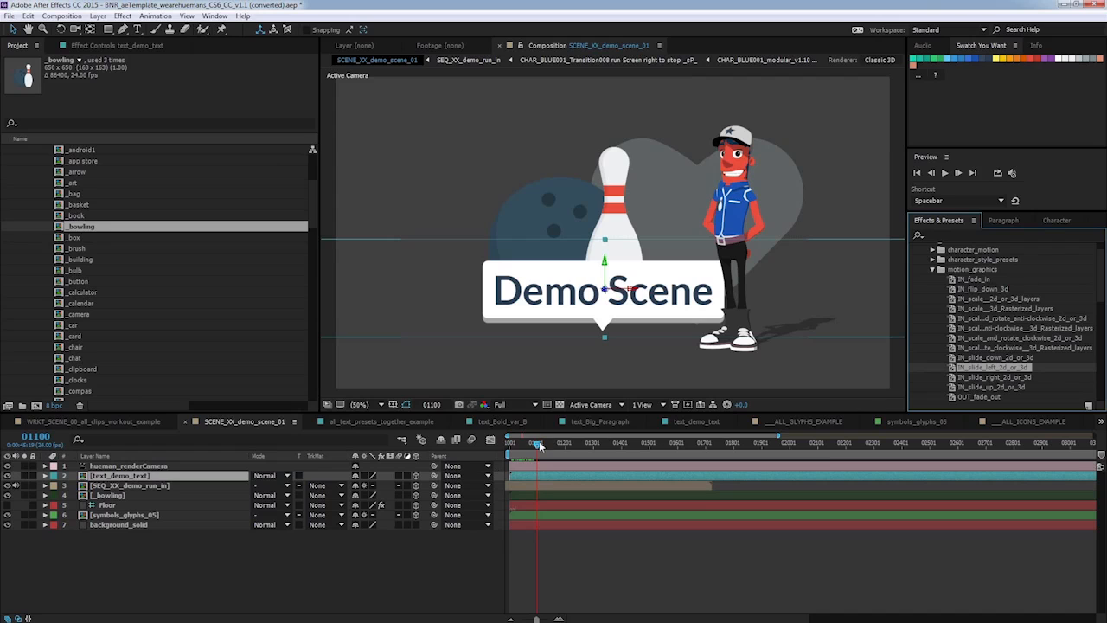
drag(536, 444, 510, 444)
key(space)
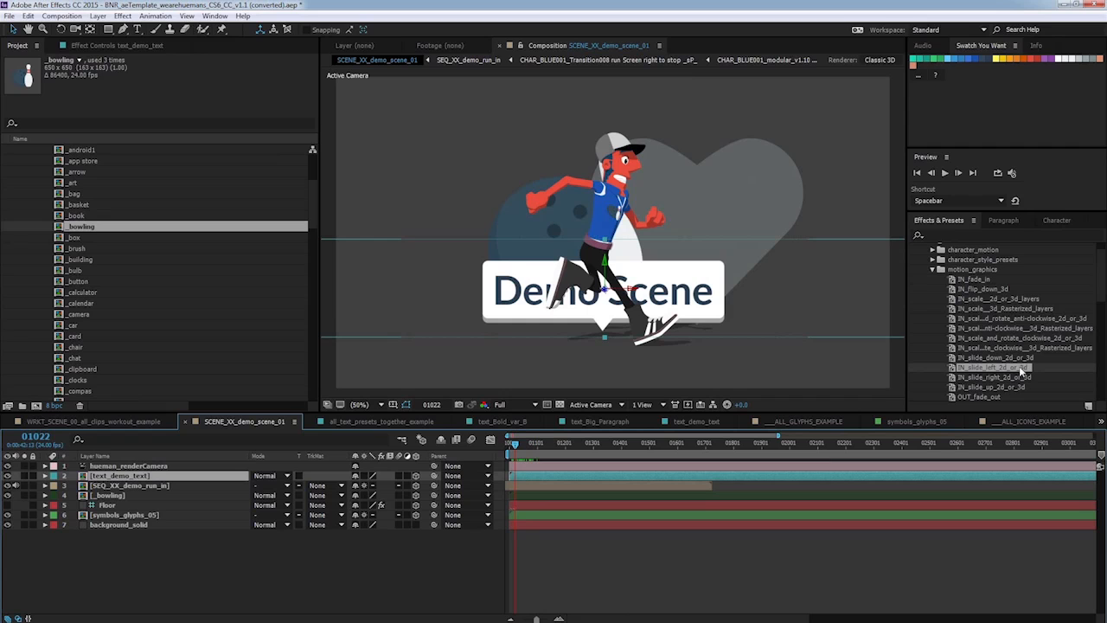
drag(1023, 370, 149, 476)
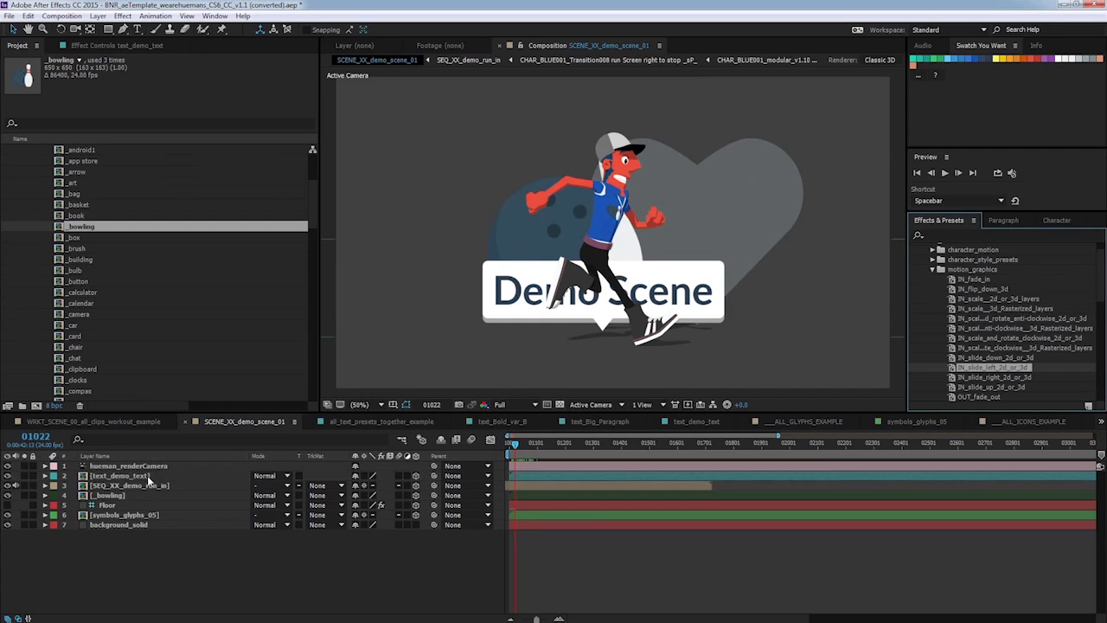
click(512, 445)
drag(513, 445, 518, 445)
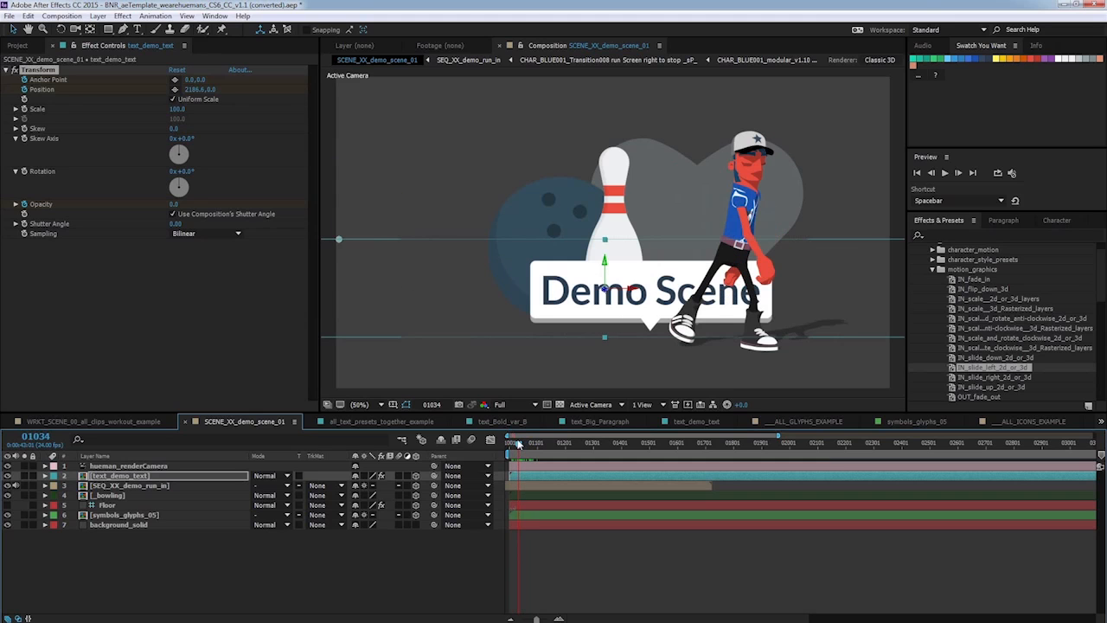
Select the heart glyph layer and pick the IN_scale__3d_Rasterized_layers motion_graphics preset for it.
click(146, 513)
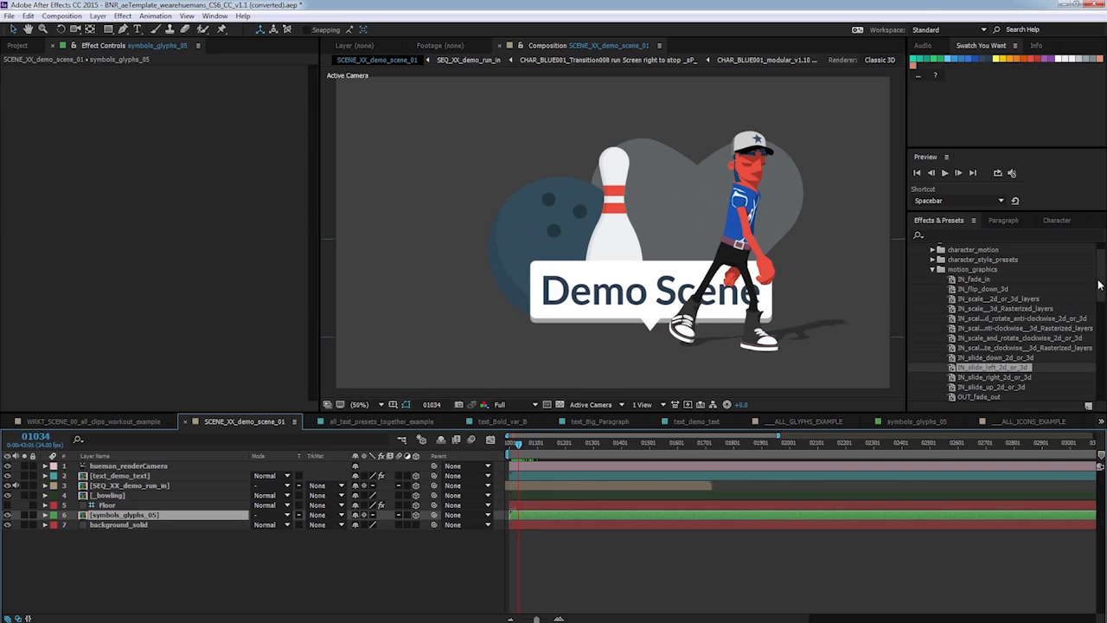
drag(1100, 285, 1100, 309)
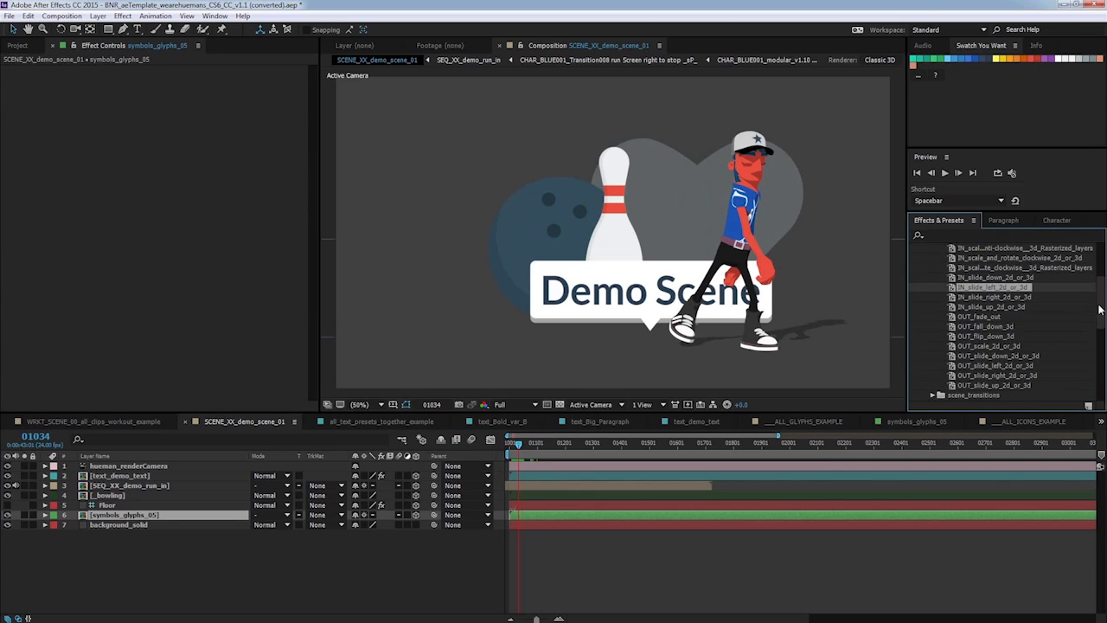
scroll(1007, 285, up, 3)
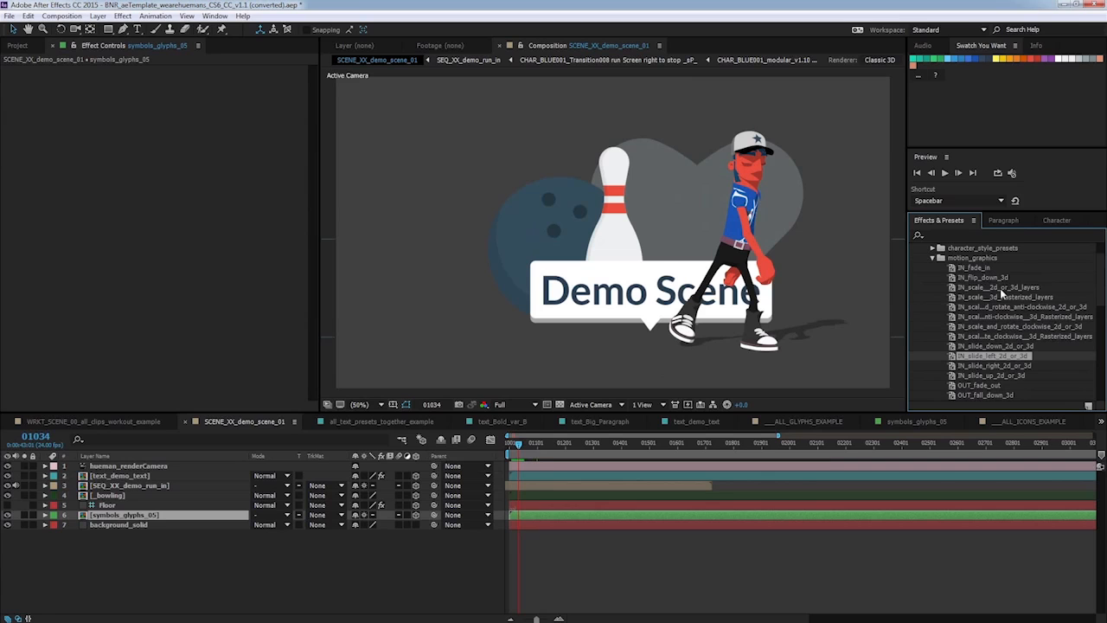
click(1004, 289)
click(1009, 297)
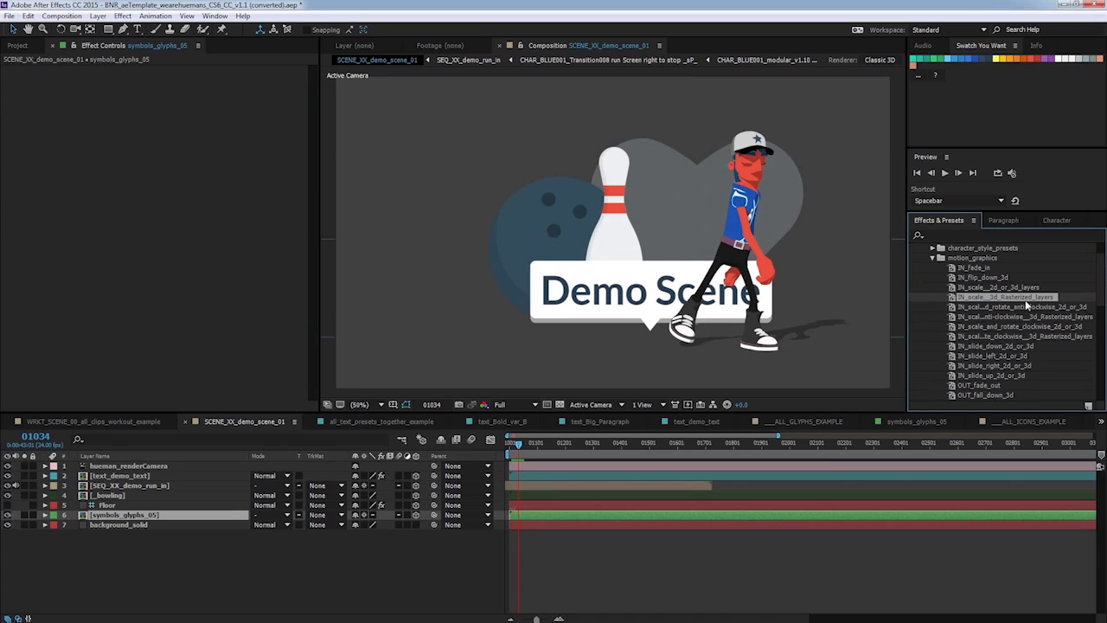
Apply the IN_scale__3d_Rasterized_layers preset to the heart glyph layer and scrub the start of the timeline to check it.
drag(1030, 302, 181, 527)
click(526, 445)
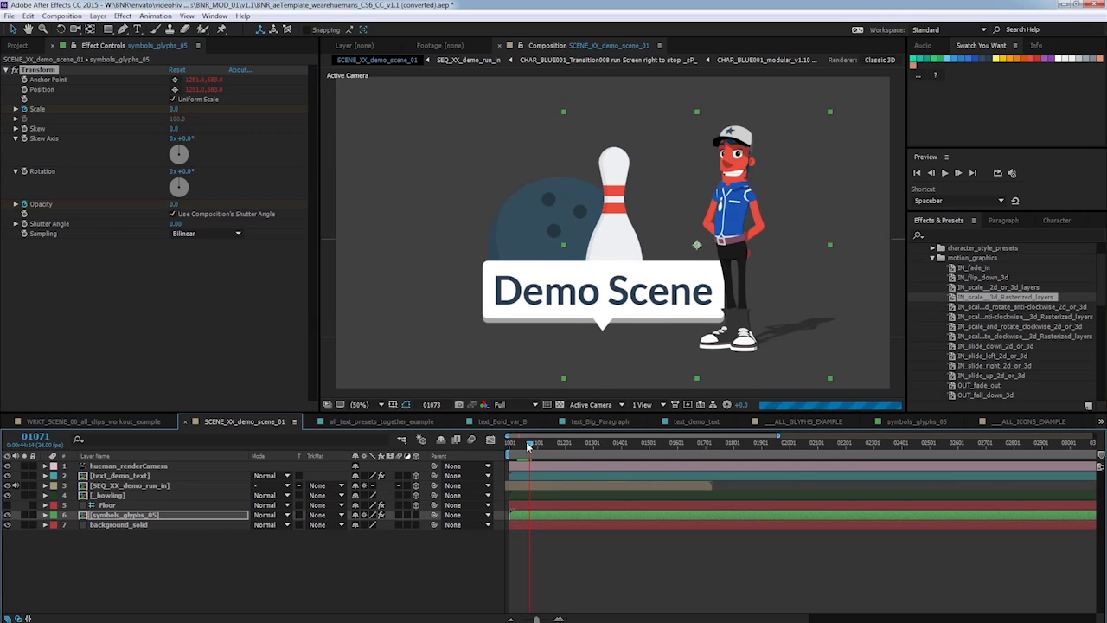
drag(526, 445, 537, 444)
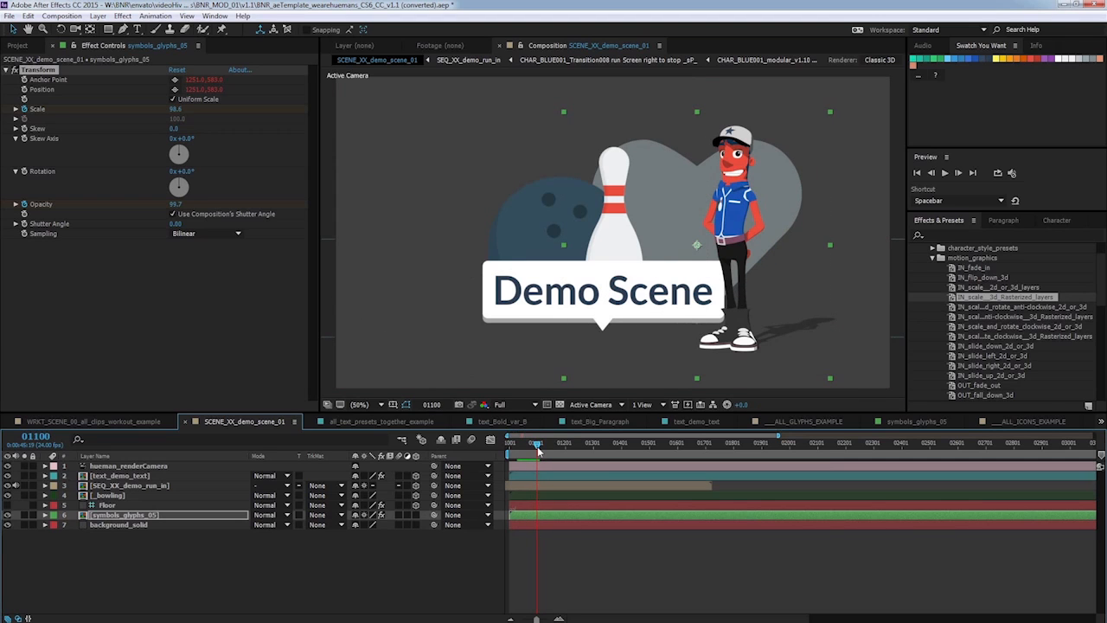
Expand the glyph layer's Transform effect and move its scale and opacity keyframes to the start of the timeline.
click(44, 515)
click(55, 534)
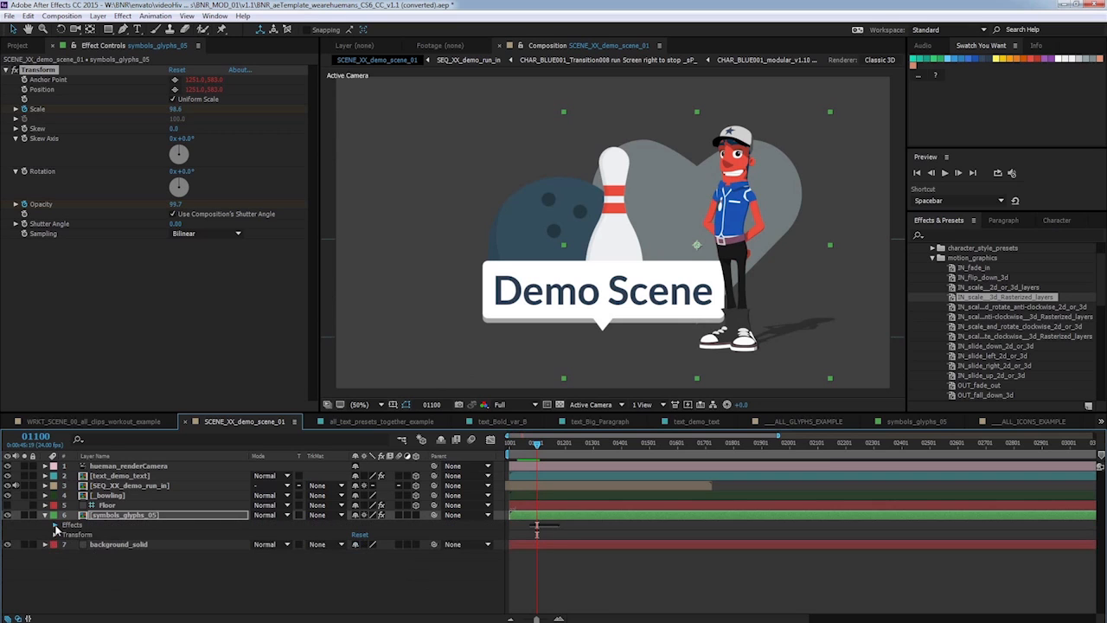
click(55, 525)
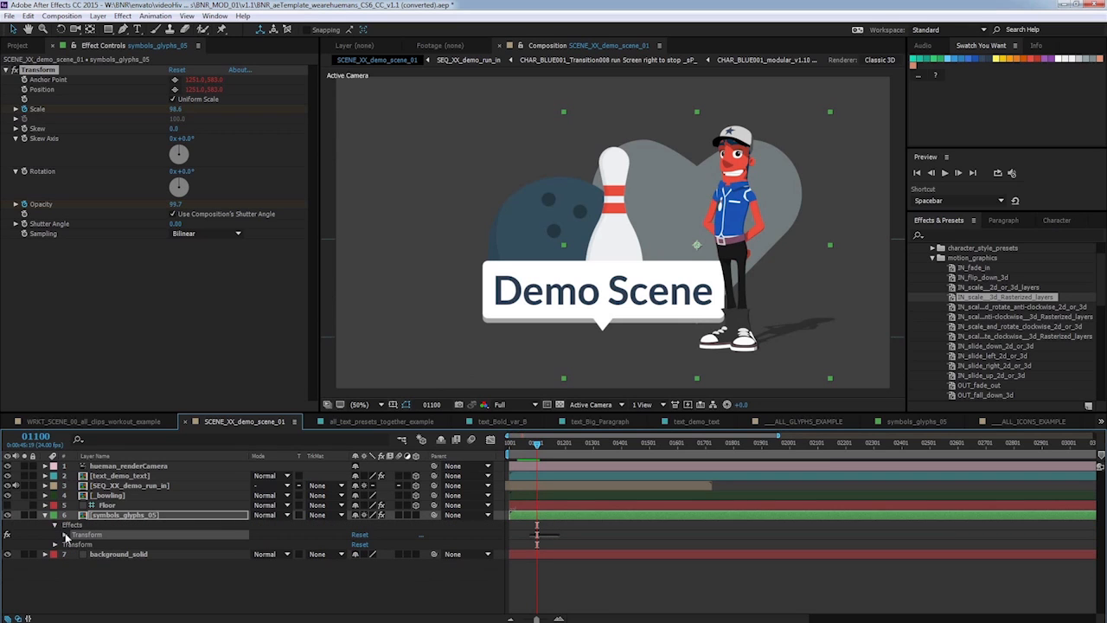
click(65, 534)
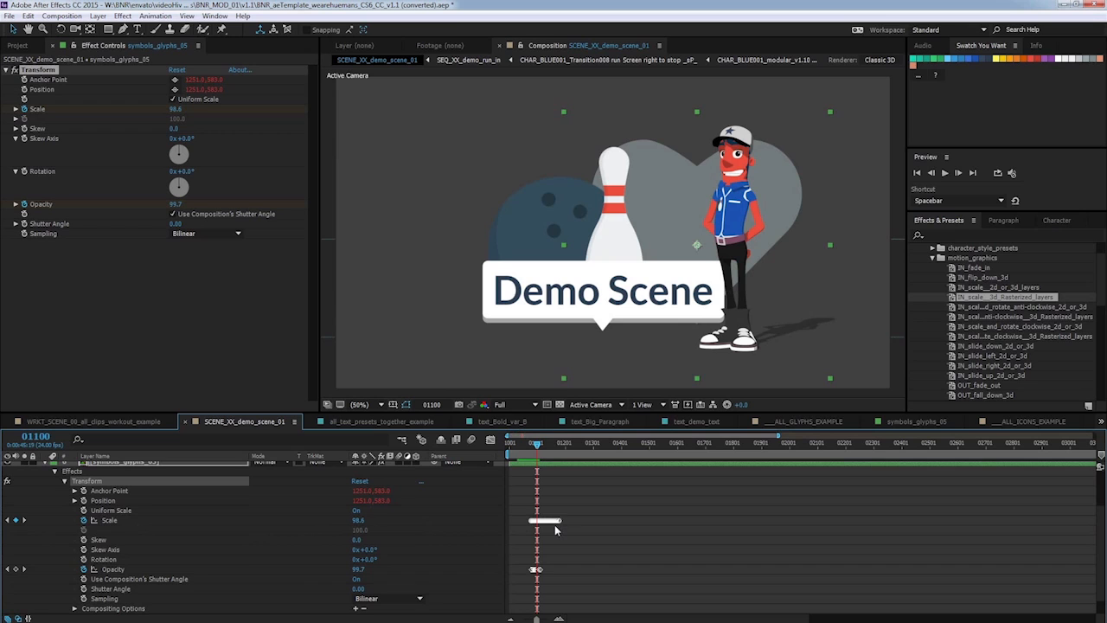
drag(515, 590, 537, 525)
click(515, 447)
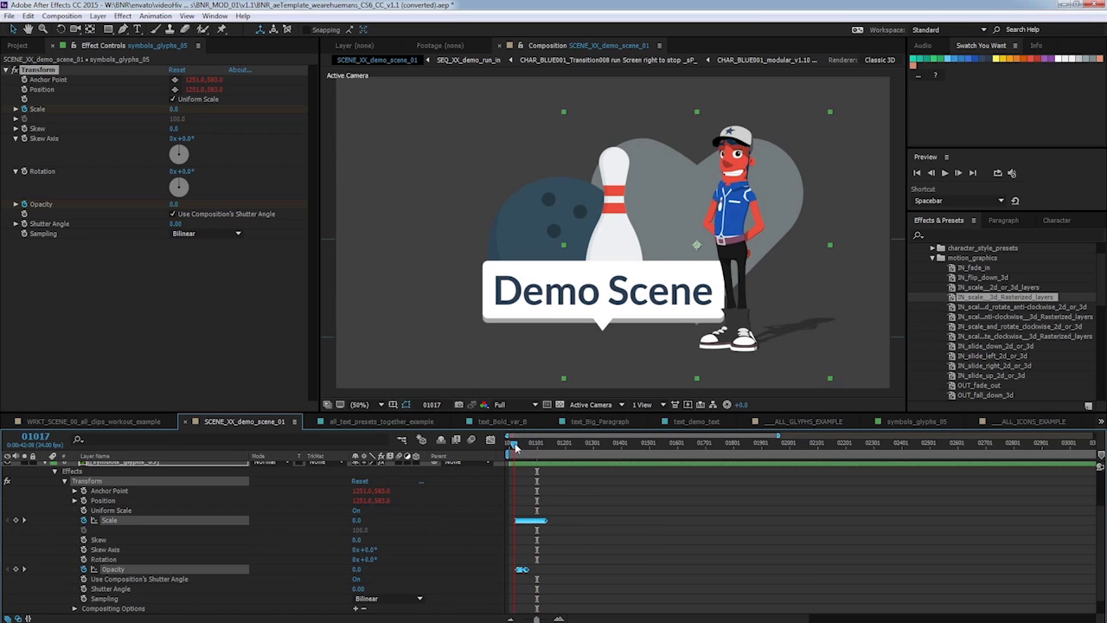
Preview the glyph animation, move its last scale keyframe slightly earlier, scrub to check, and collapse the layer.
key(space)
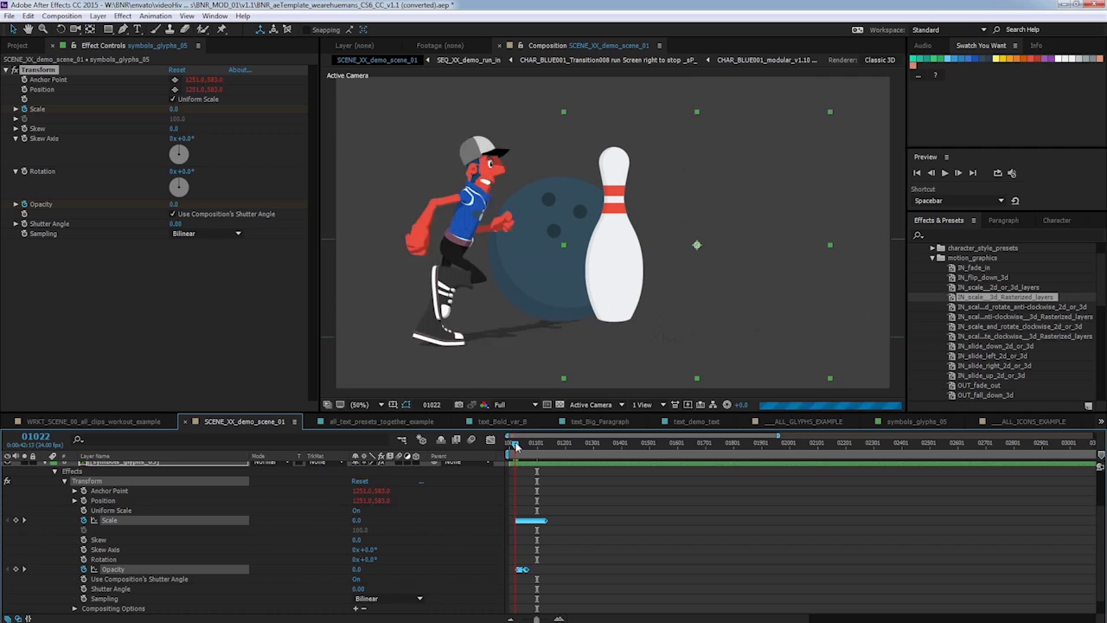
drag(517, 446, 517, 446)
drag(544, 522, 527, 524)
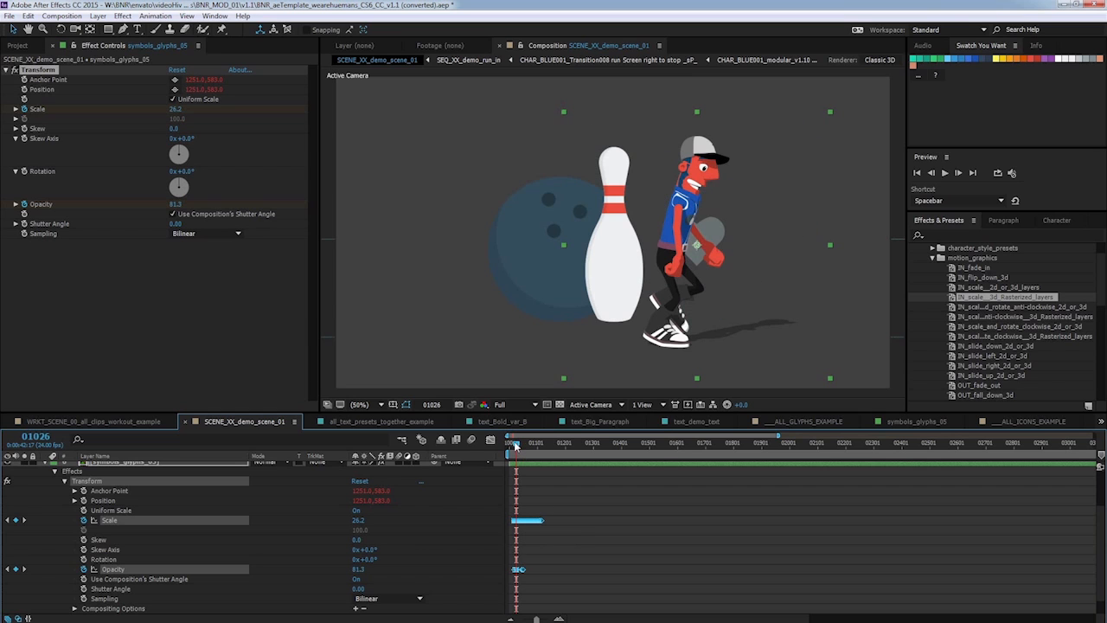
drag(515, 443, 532, 445)
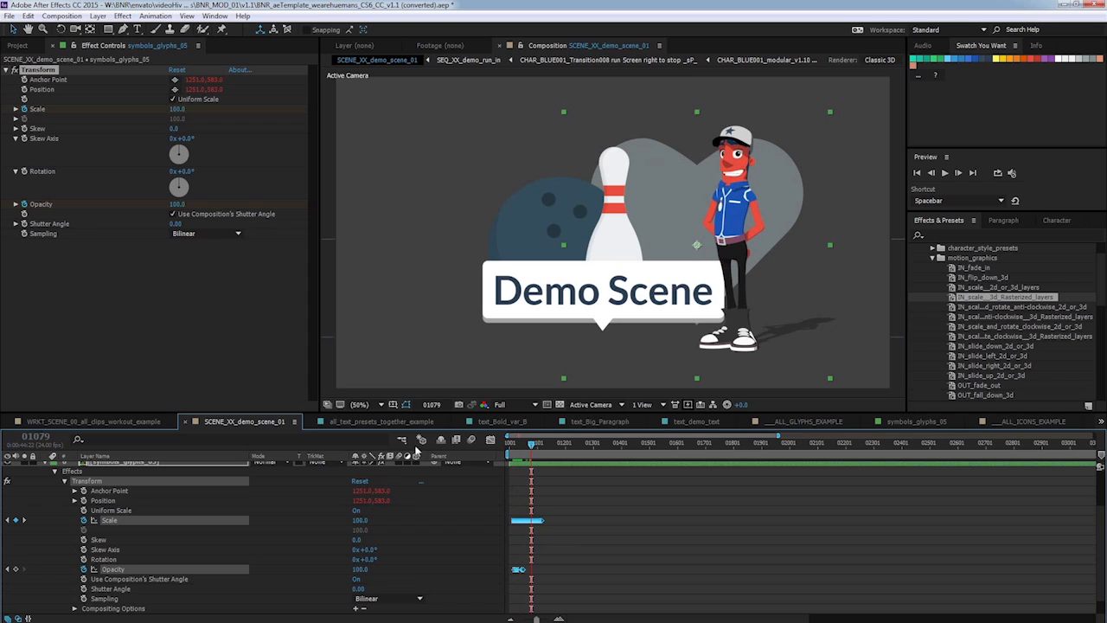
click(47, 464)
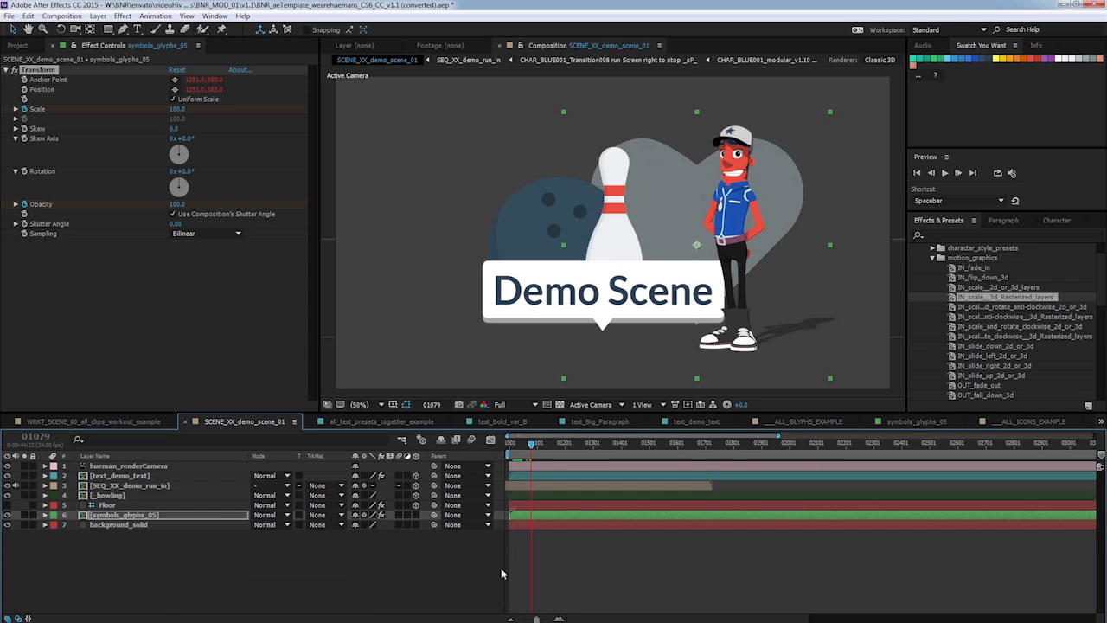
drag(531, 445, 516, 446)
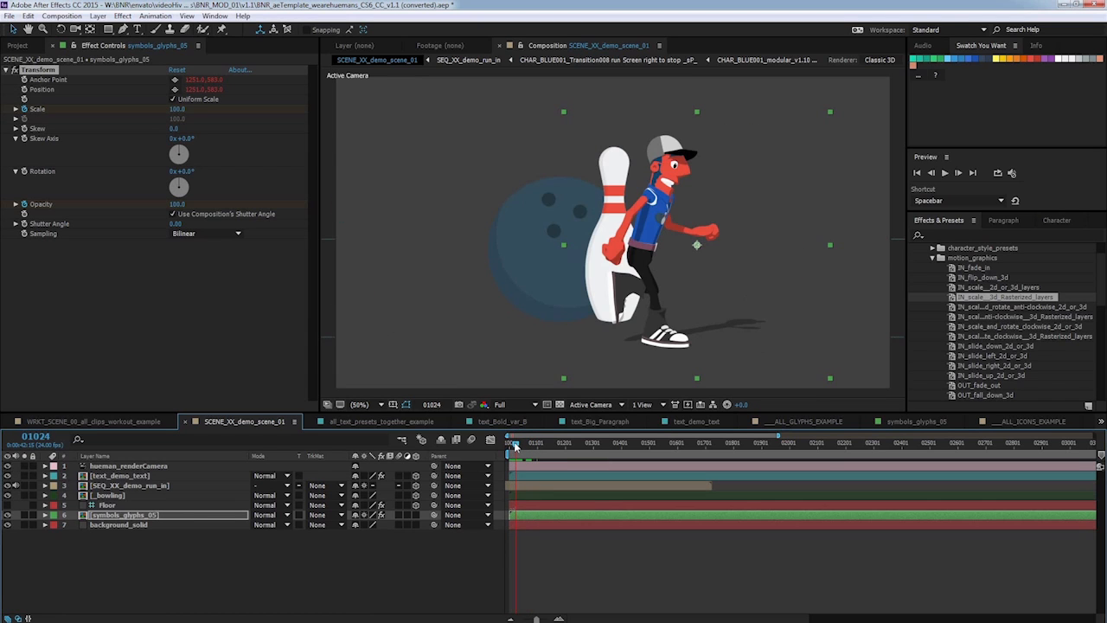
Apply the IN_slide_up_2d_or_3d motion_graphics preset to the bowling icon layer and scrub the start to check it.
click(134, 497)
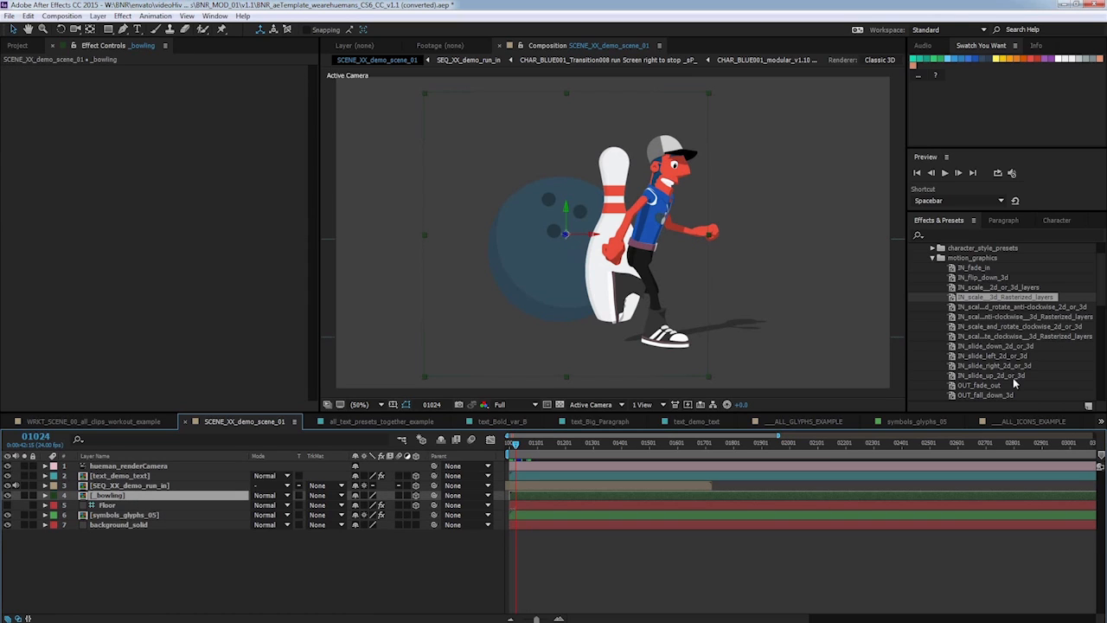
drag(1014, 383, 144, 499)
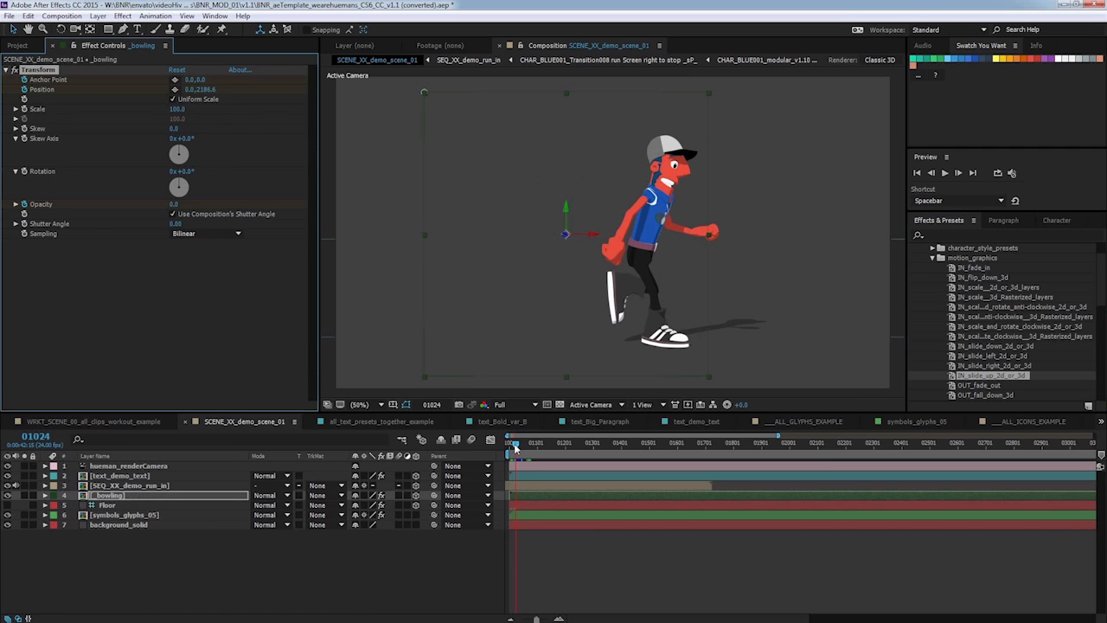
drag(514, 446, 527, 446)
drag(513, 445, 527, 442)
Expand the bowling layer's Transform effect, reposition the bowling icon in the viewer, collapse the layer and scrub to check.
click(45, 495)
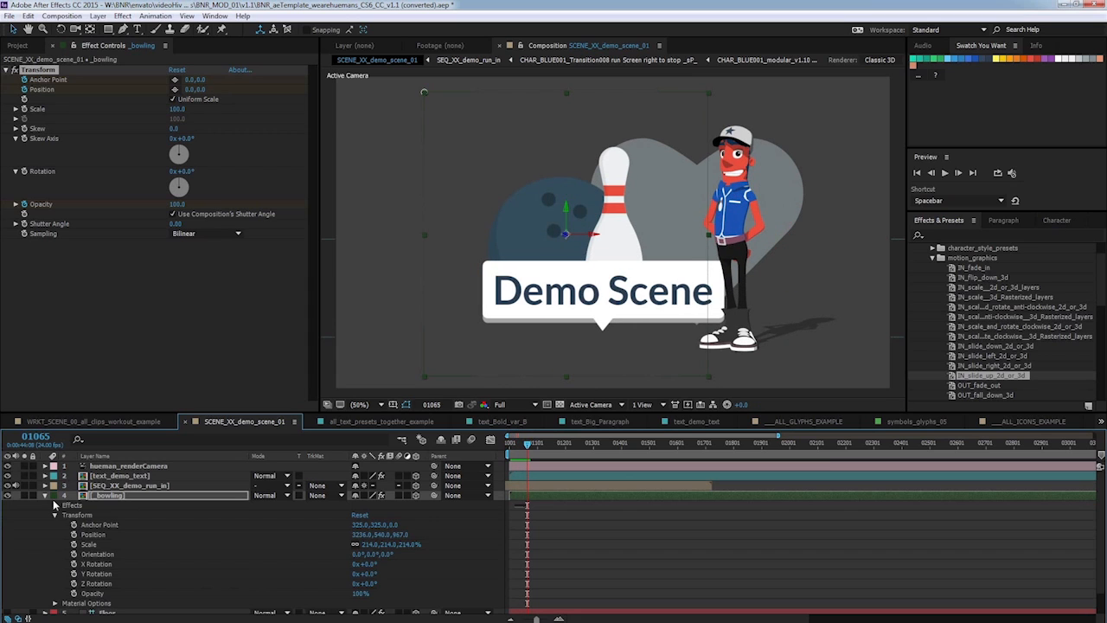
click(56, 514)
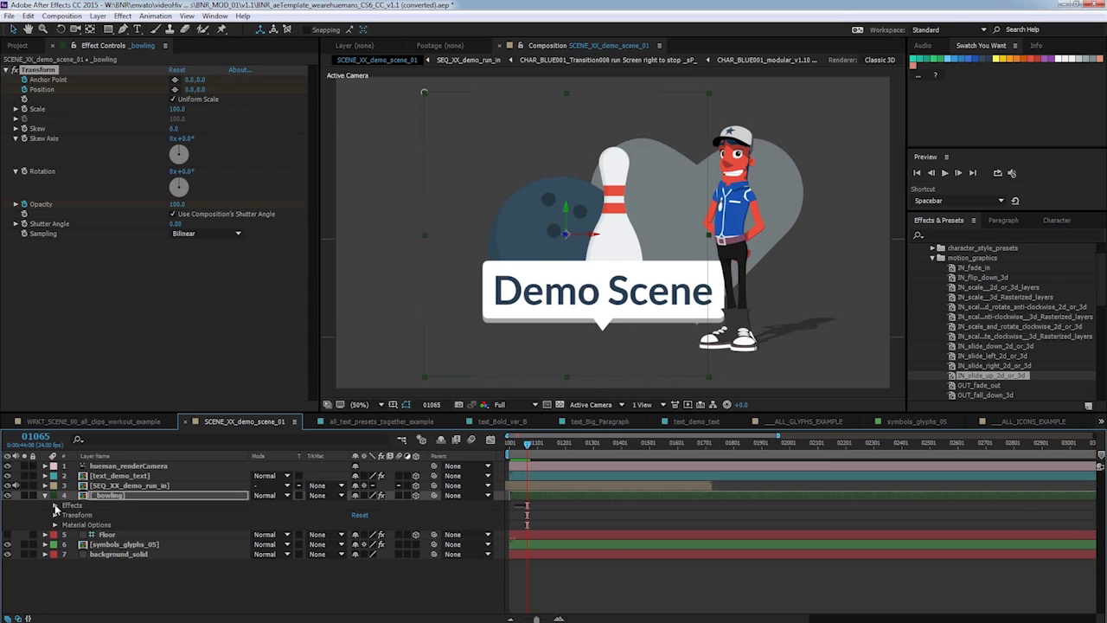
click(55, 505)
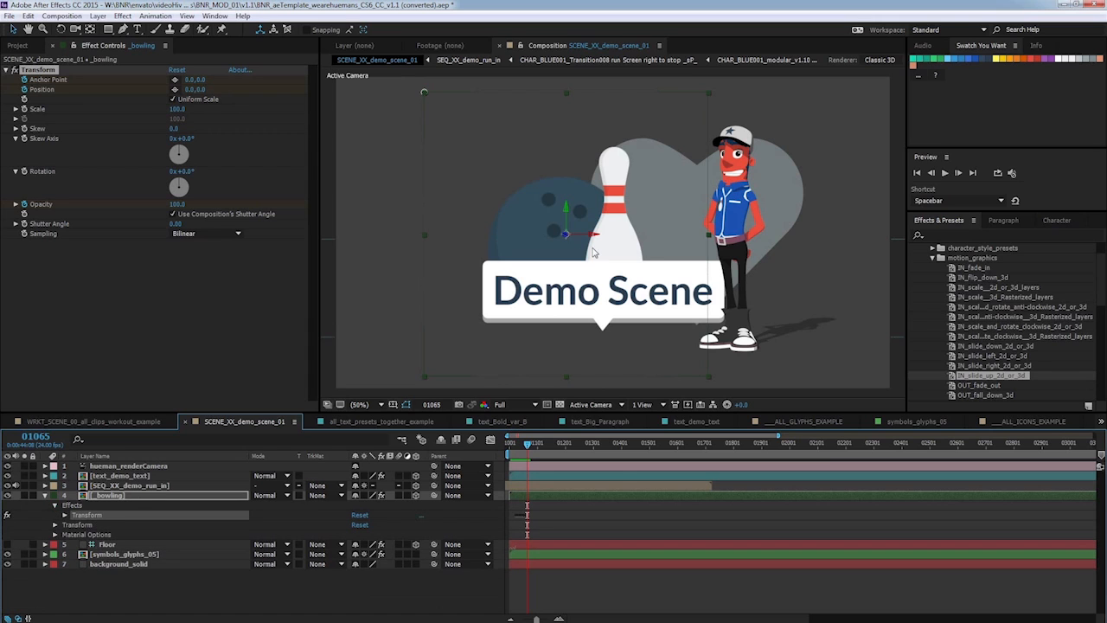
drag(579, 244, 500, 210)
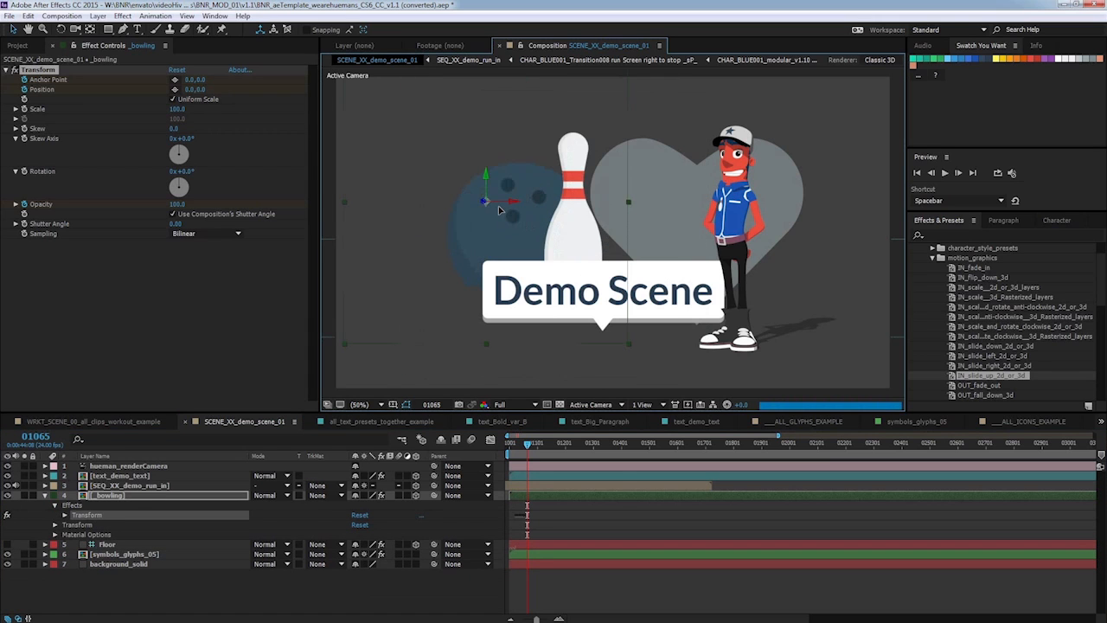
mouse_move(528, 446)
mouse_down()
mouse_move(514, 444)
mouse_move(523, 432)
mouse_up()
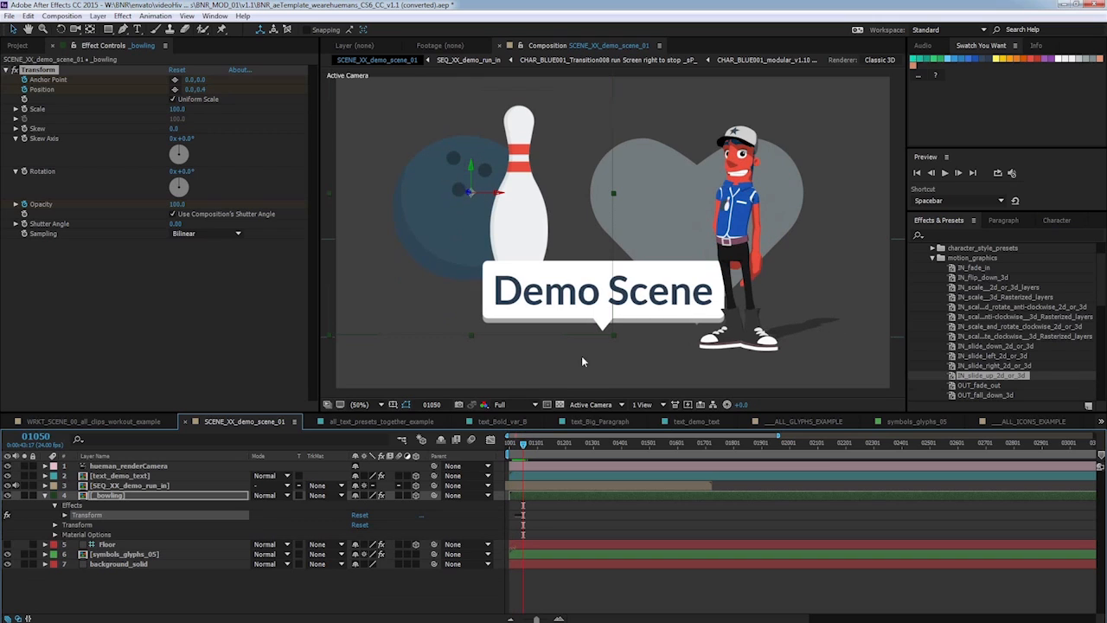
drag(486, 224, 602, 265)
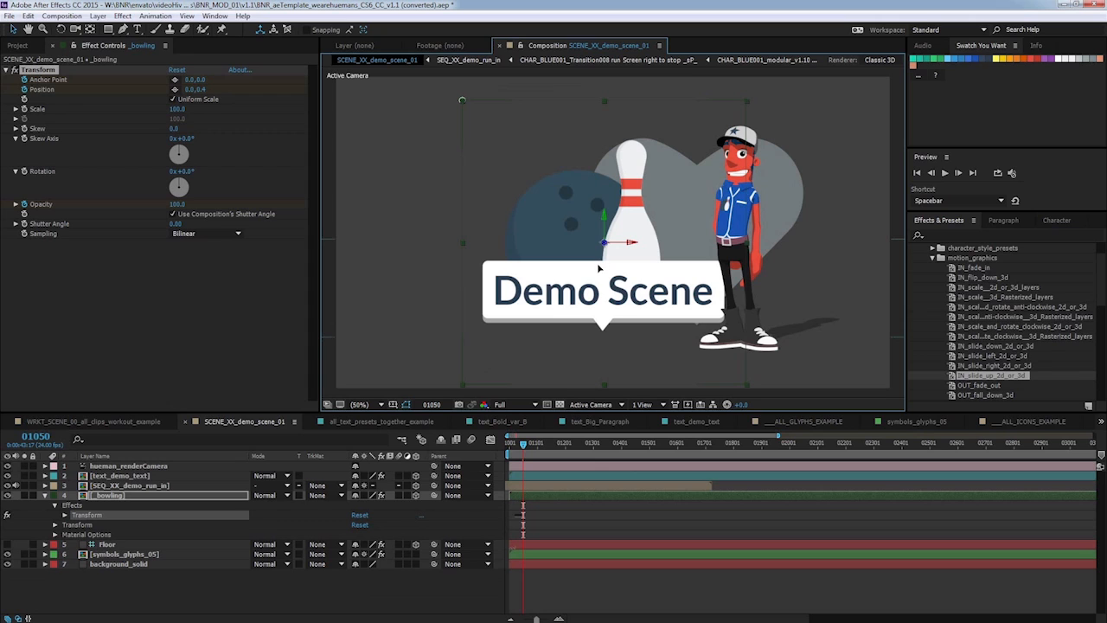
drag(594, 265, 582, 261)
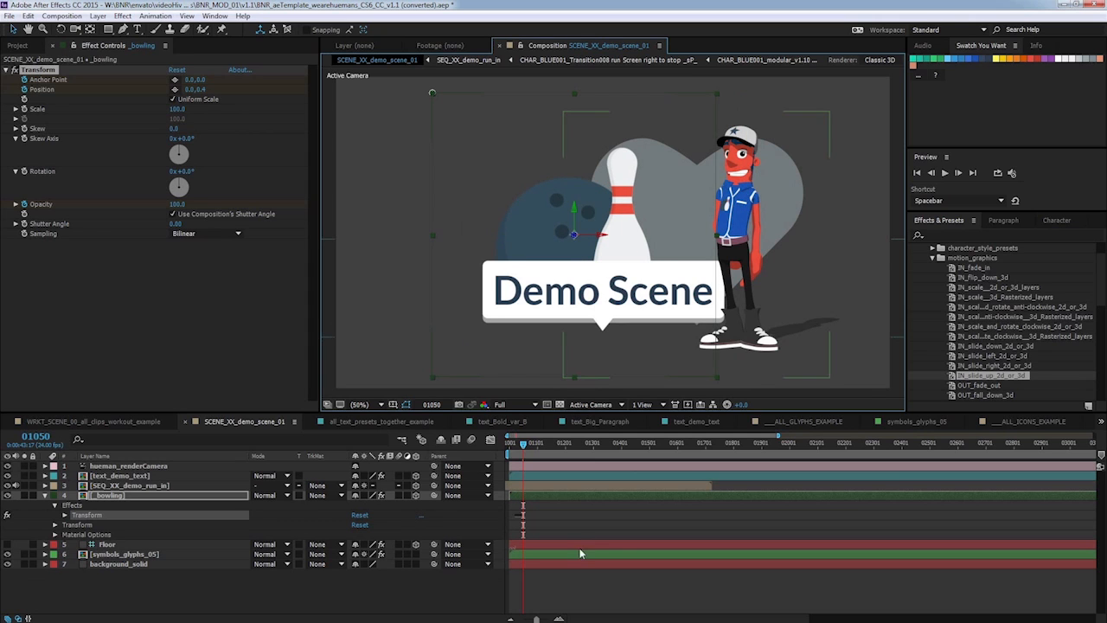
click(45, 494)
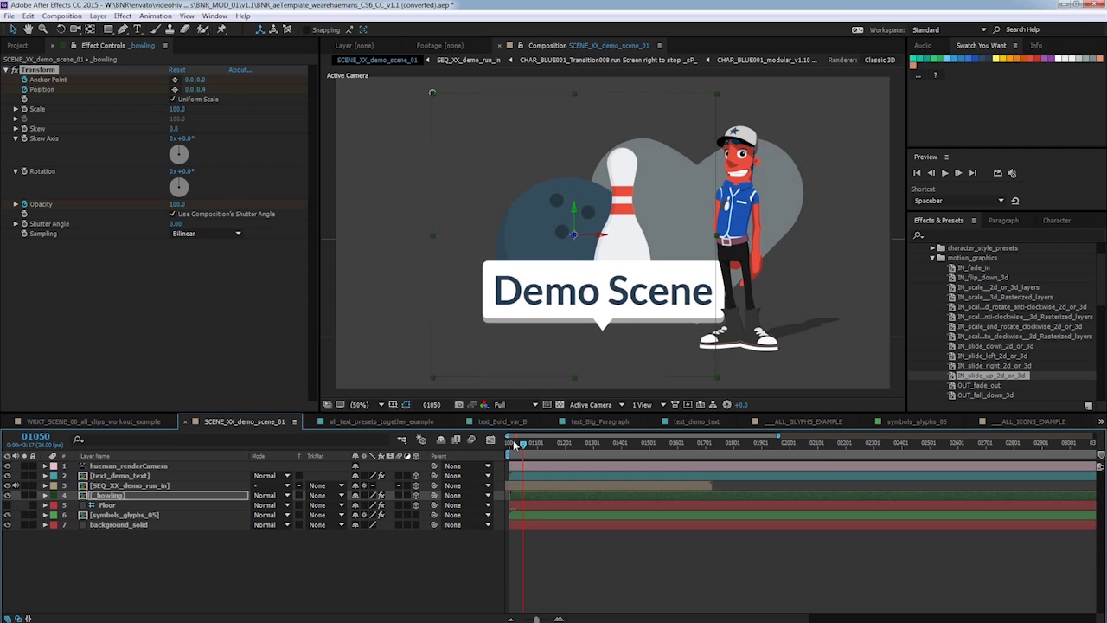
mouse_move(524, 445)
mouse_down()
mouse_move(554, 443)
mouse_move(531, 443)
mouse_up()
Apply the OUT_fade_out motion_graphics preset to the Demo Scene title text layer and scrub to check the fade.
click(219, 475)
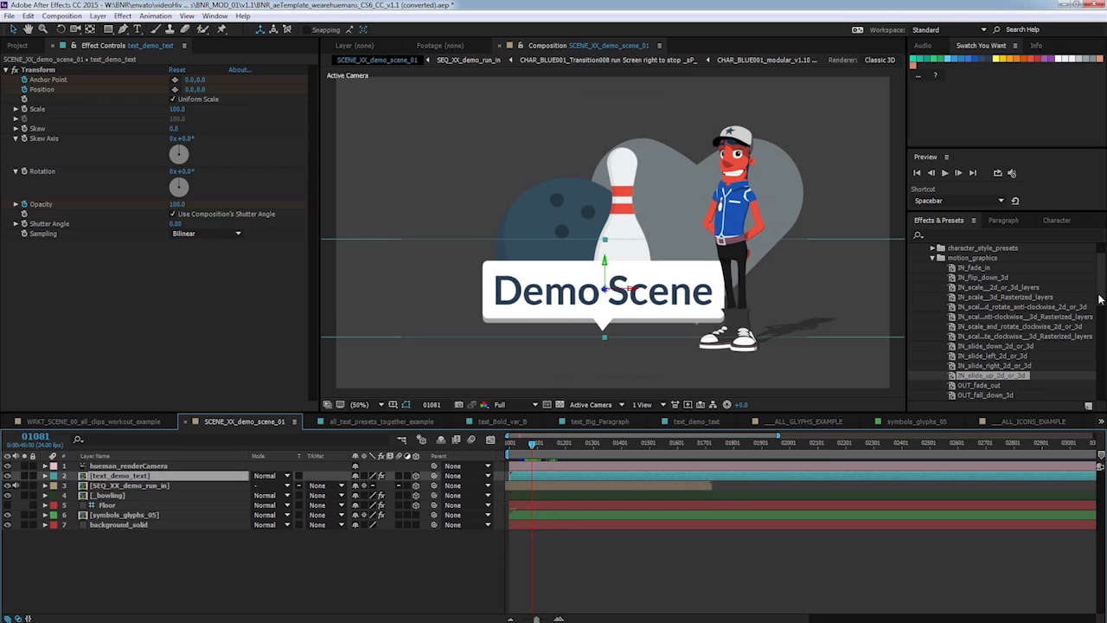
scroll(1101, 316, down, 1)
scroll(1100, 316, down, 4)
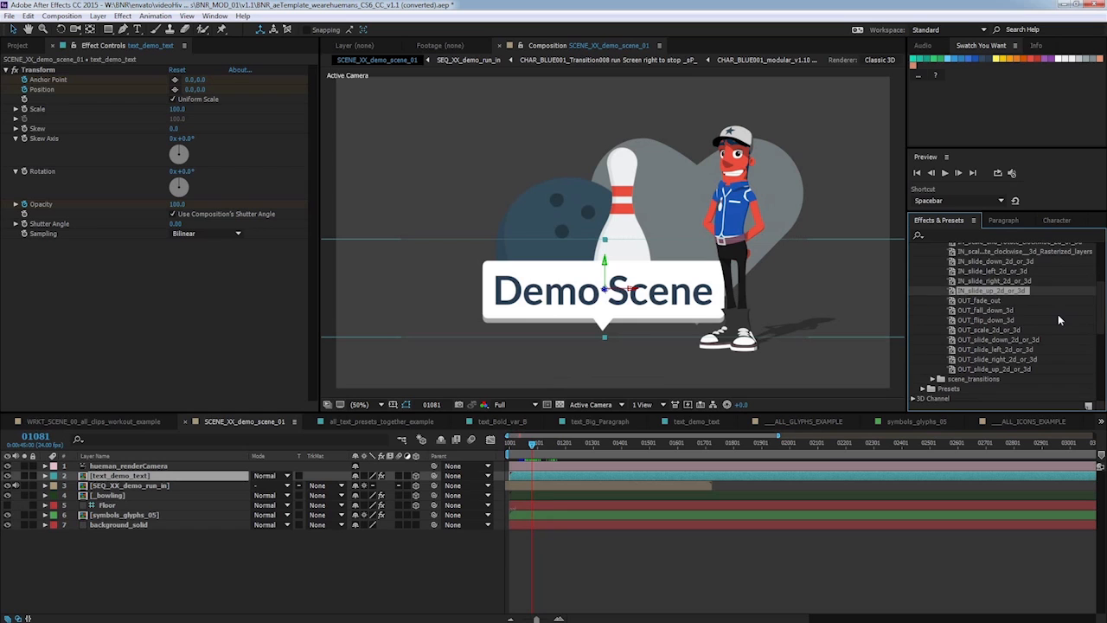
click(980, 302)
drag(984, 302, 553, 442)
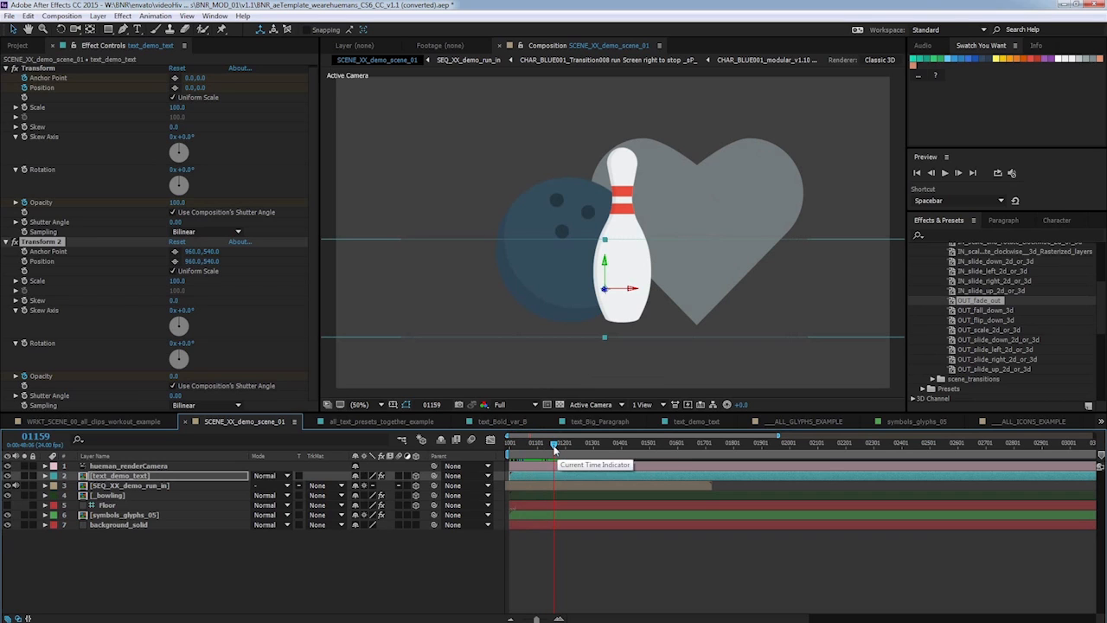
click(544, 444)
mouse_move(544, 444)
mouse_down()
mouse_move(558, 444)
mouse_move(512, 444)
mouse_move(558, 442)
mouse_move(536, 444)
mouse_up()
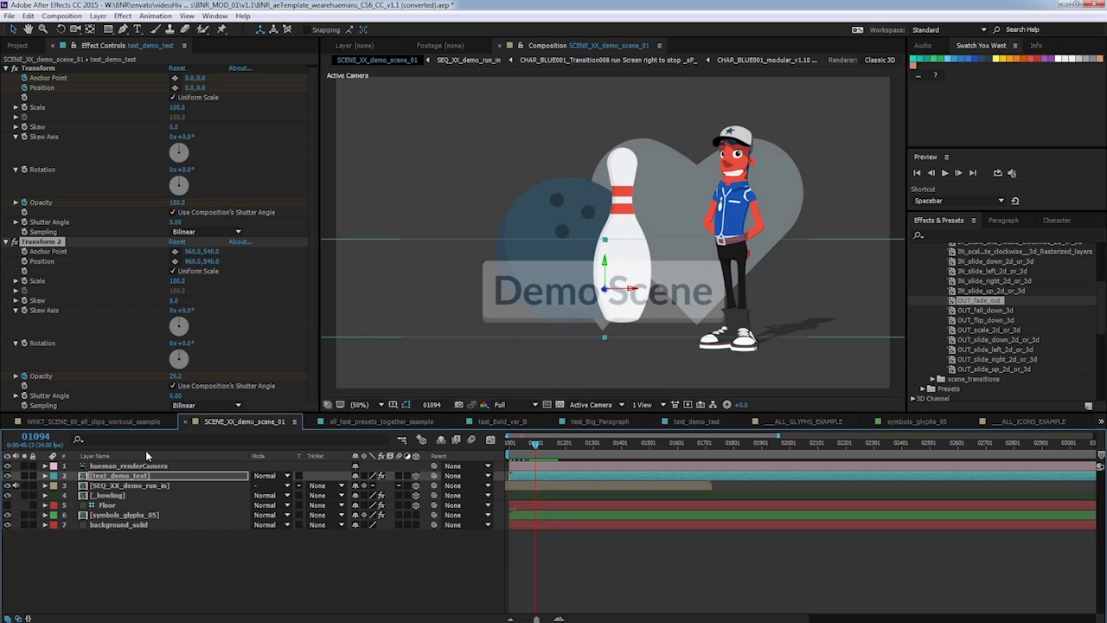
Open the SEQ_XX_demo_run_in precomposition, zoom the timeline out, and move the current time to the end of the idle clip.
click(154, 488)
double_click(134, 489)
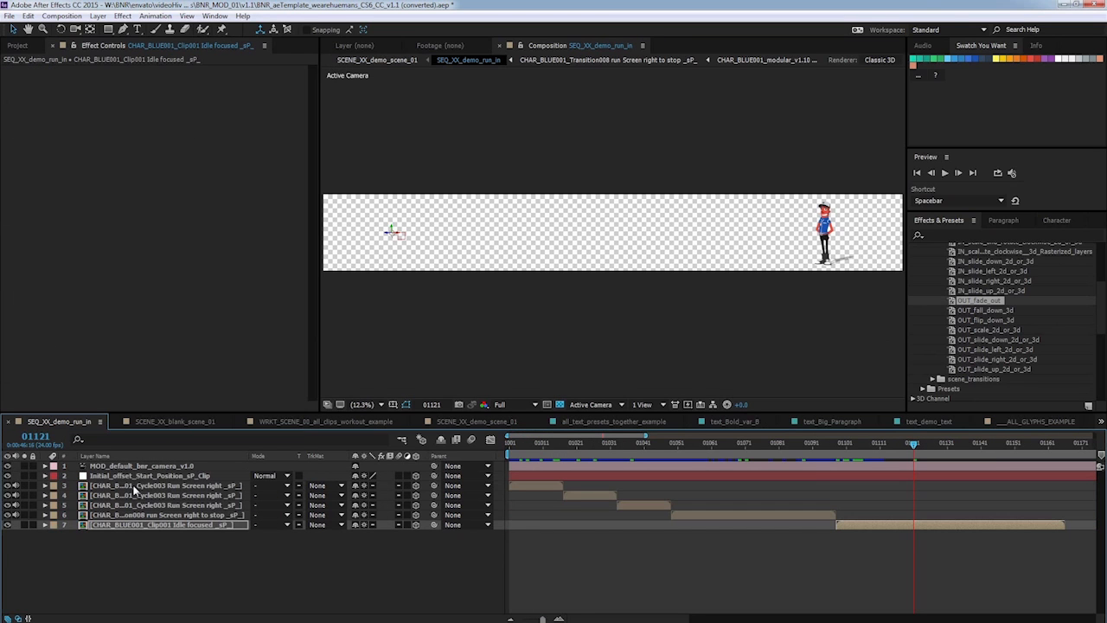
key(minus)
key(minus)
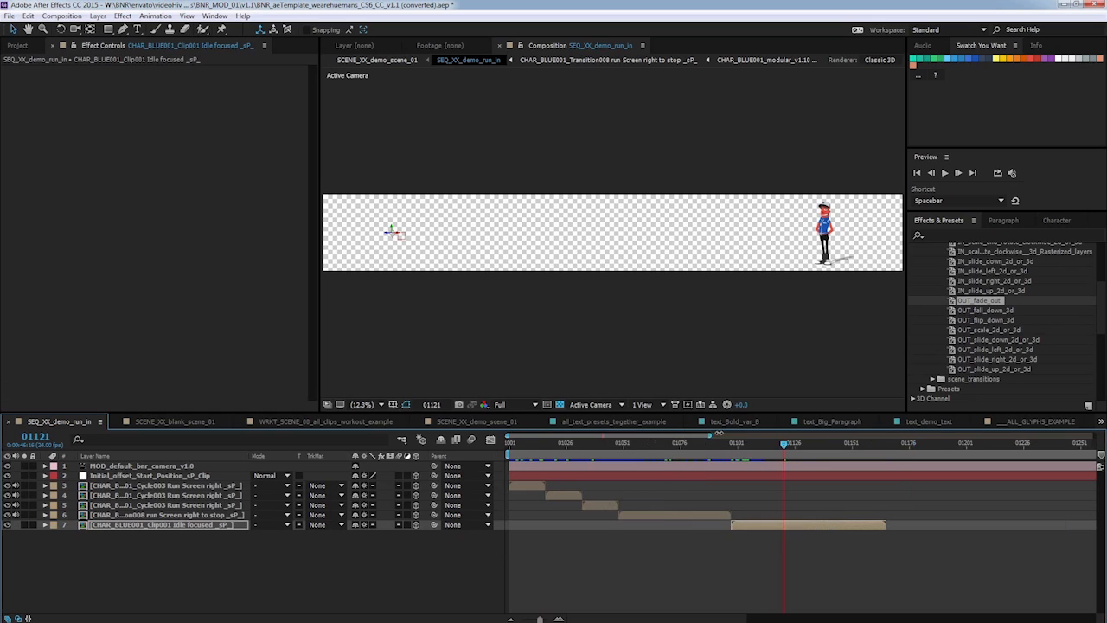
drag(736, 443, 783, 443)
click(796, 448)
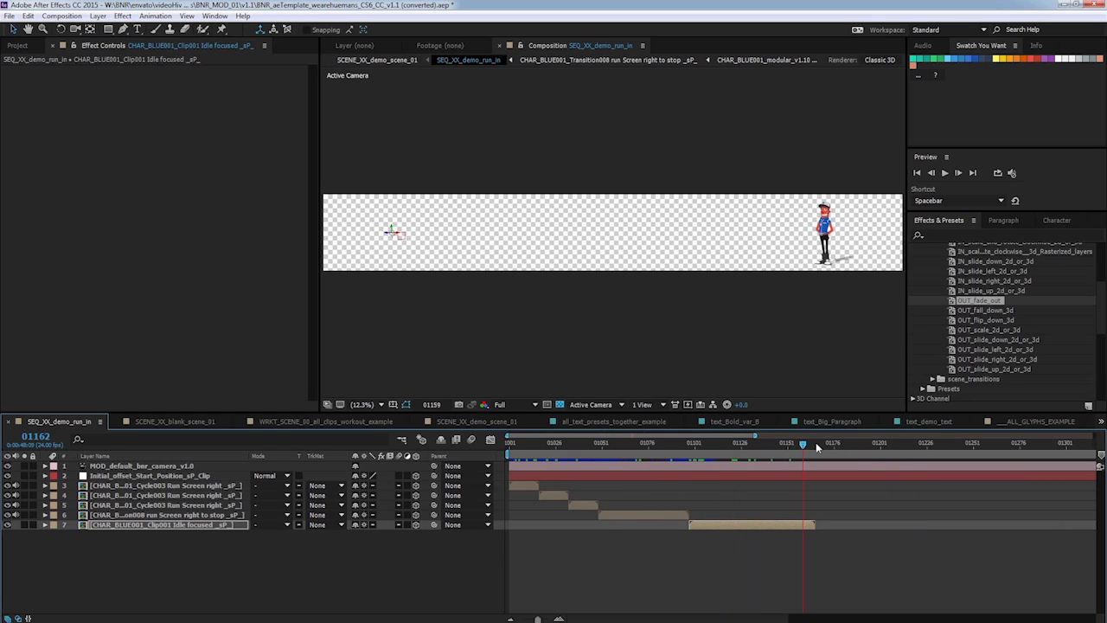
Add the CHAR_BLUE001_Transition009 To talking with gestures direct _sP_ clip from the animation library's TRANSITIONS folder to the sequence at the current time.
click(18, 45)
scroll(312, 187, up, 5)
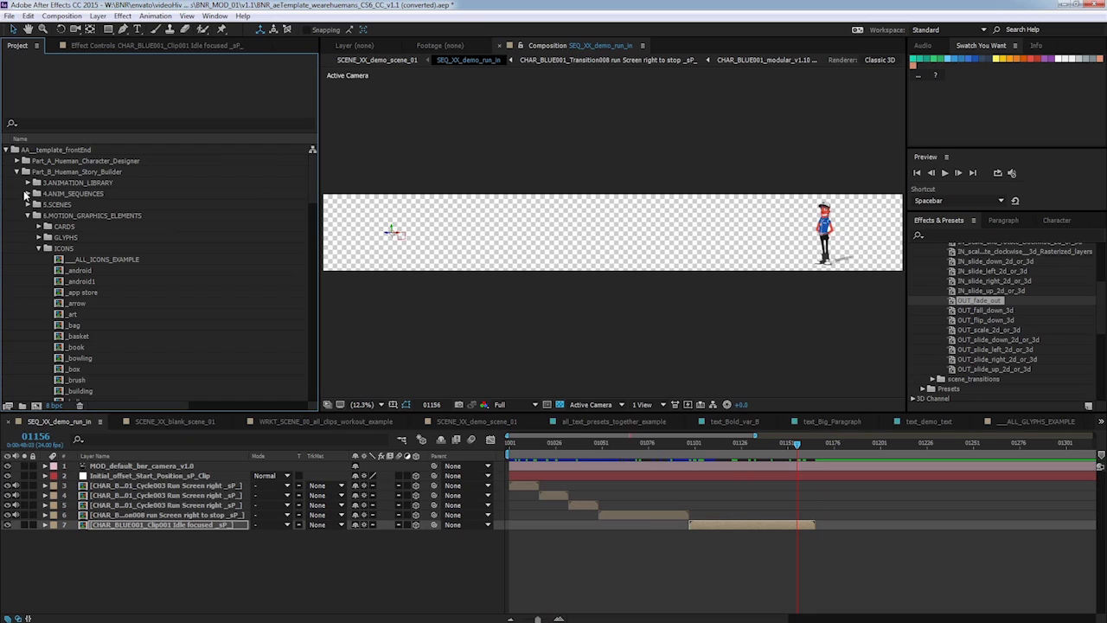
click(27, 215)
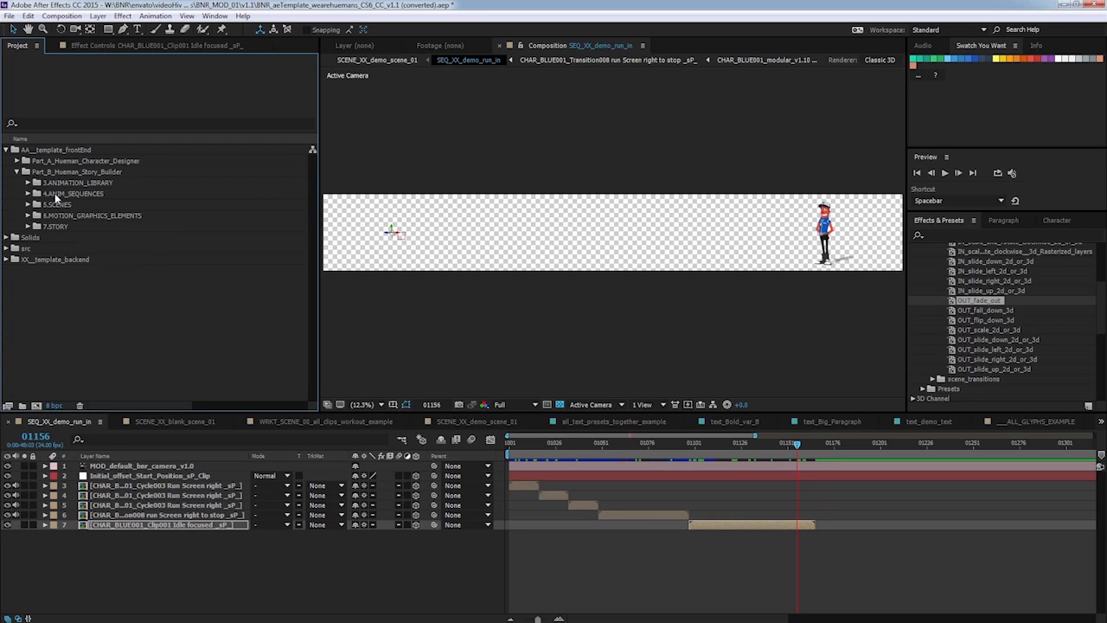
click(28, 183)
click(38, 204)
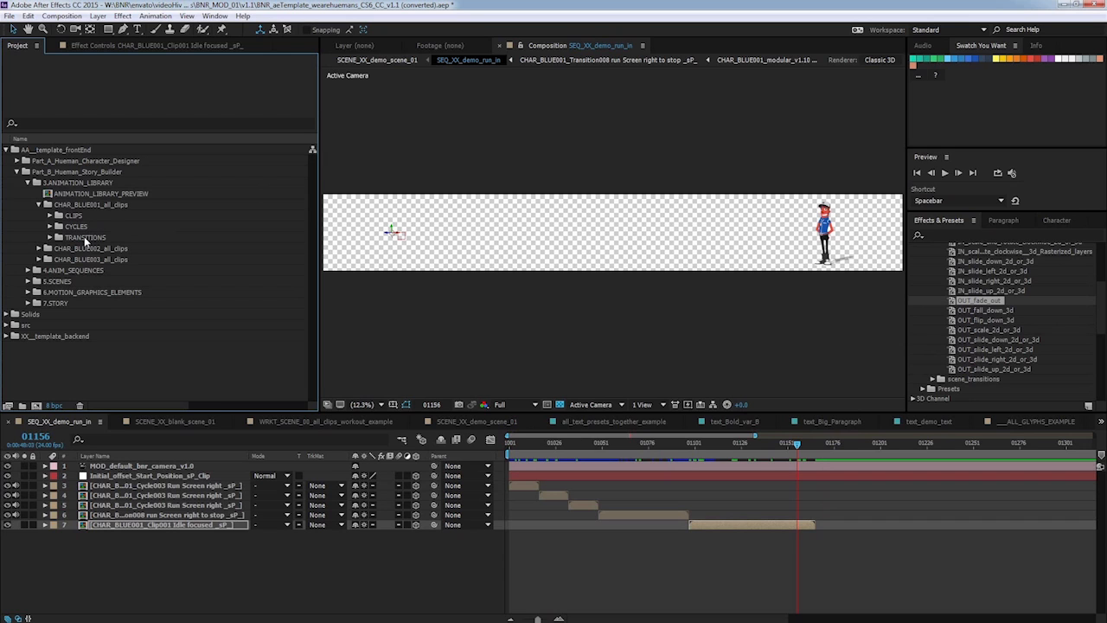
click(89, 239)
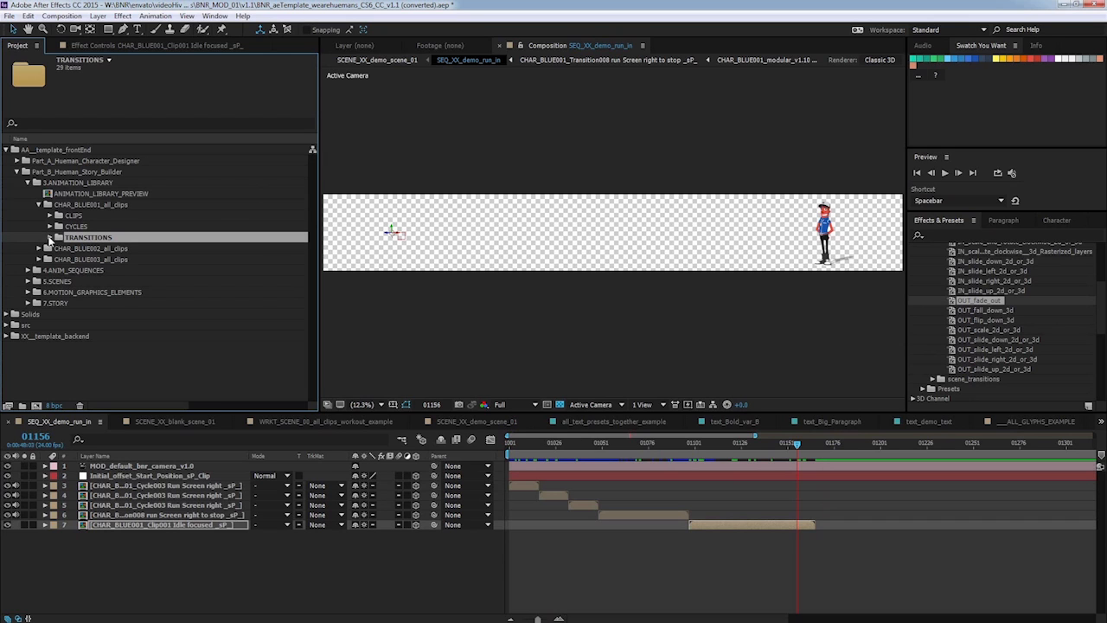
click(49, 238)
scroll(86, 199, down, 3)
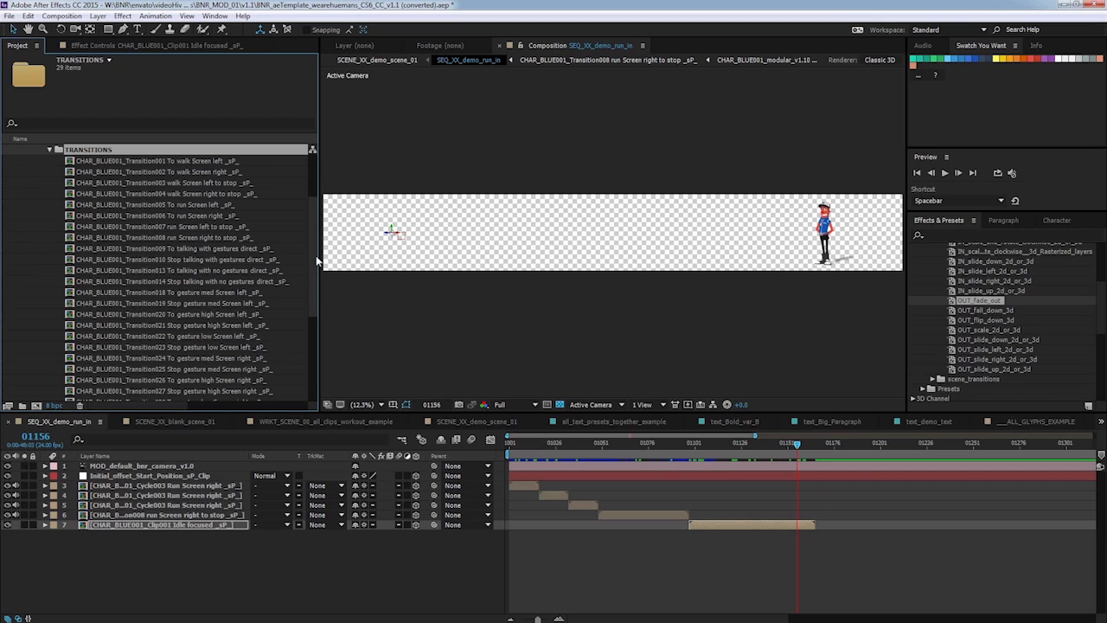
click(227, 249)
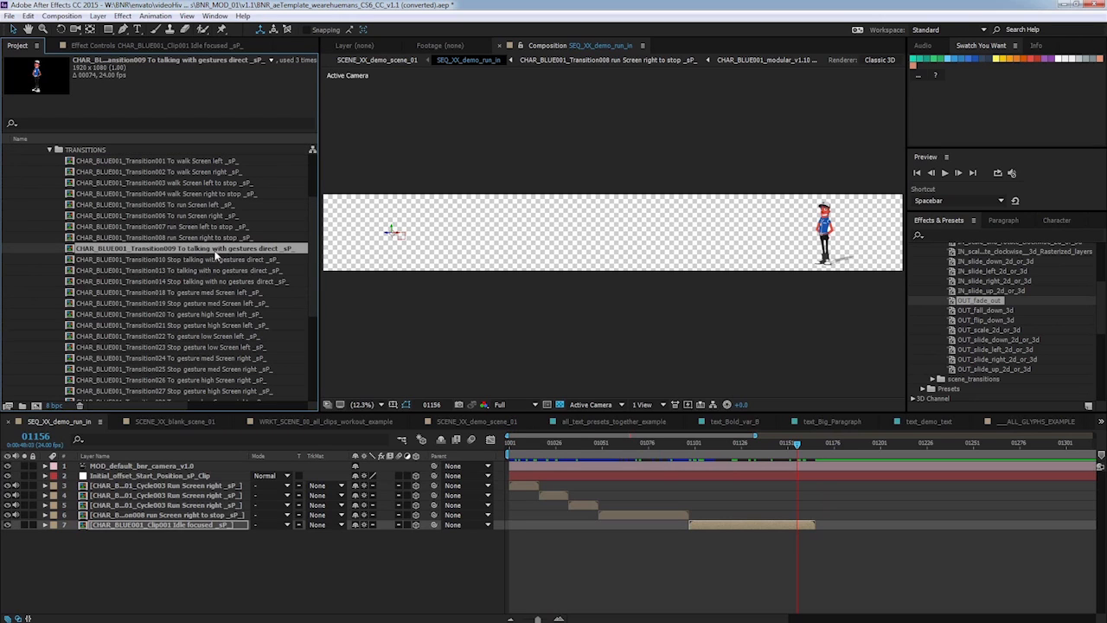
drag(218, 249, 836, 542)
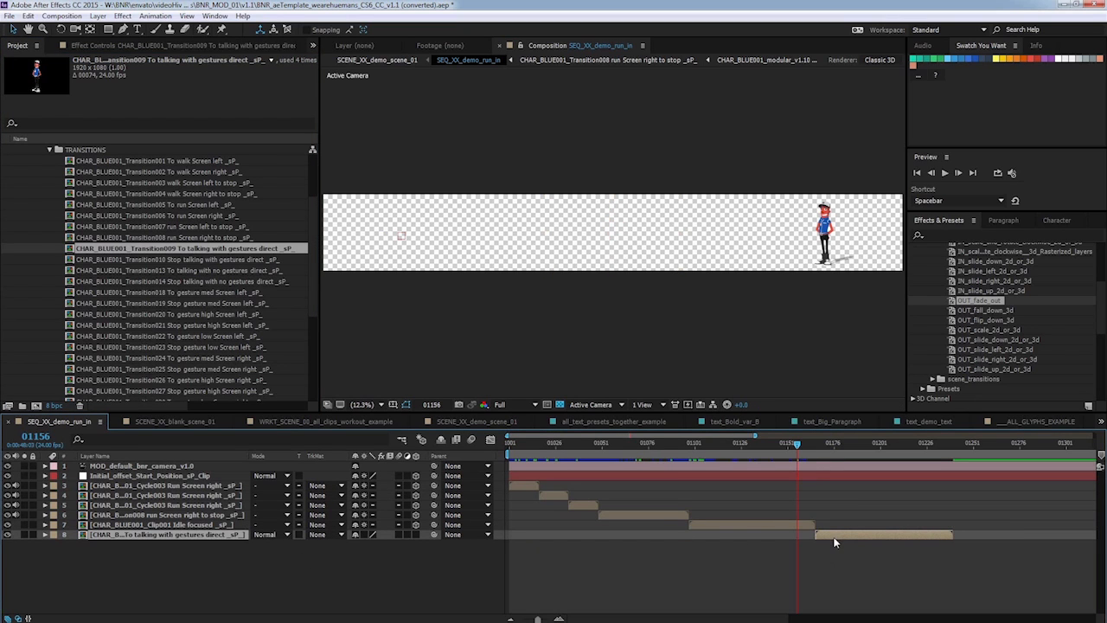
Add the CHAR_BLUE001_Transition010 Stop talking with gestures direct _sP_ clip to the sequence and place it right after the talking clip.
mouse_move(798, 446)
mouse_down()
mouse_move(823, 445)
mouse_move(808, 444)
mouse_up()
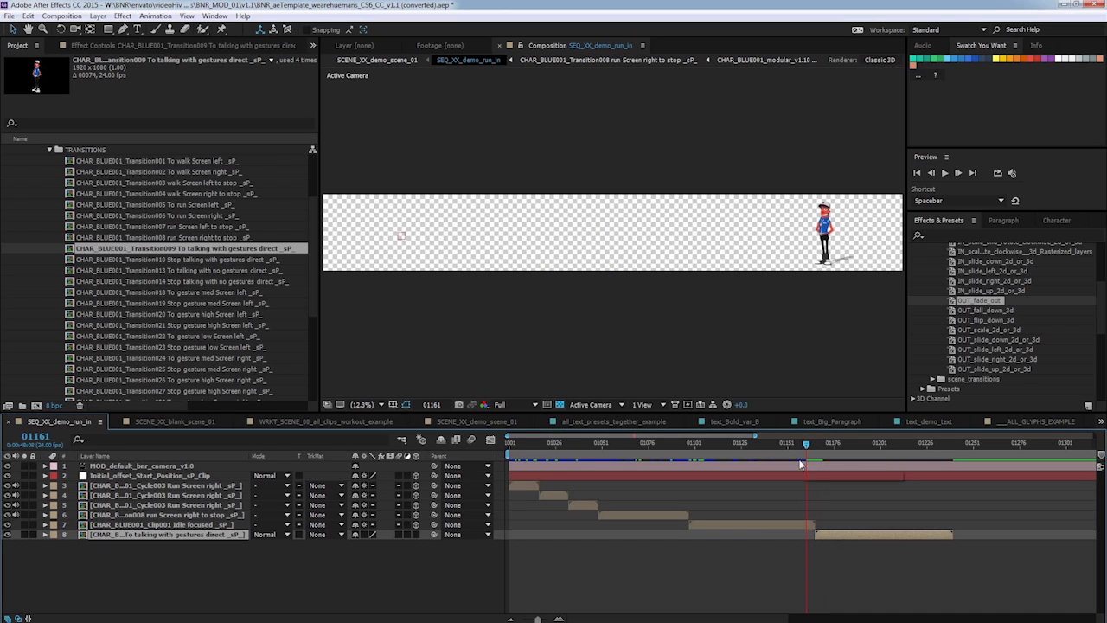
click(216, 258)
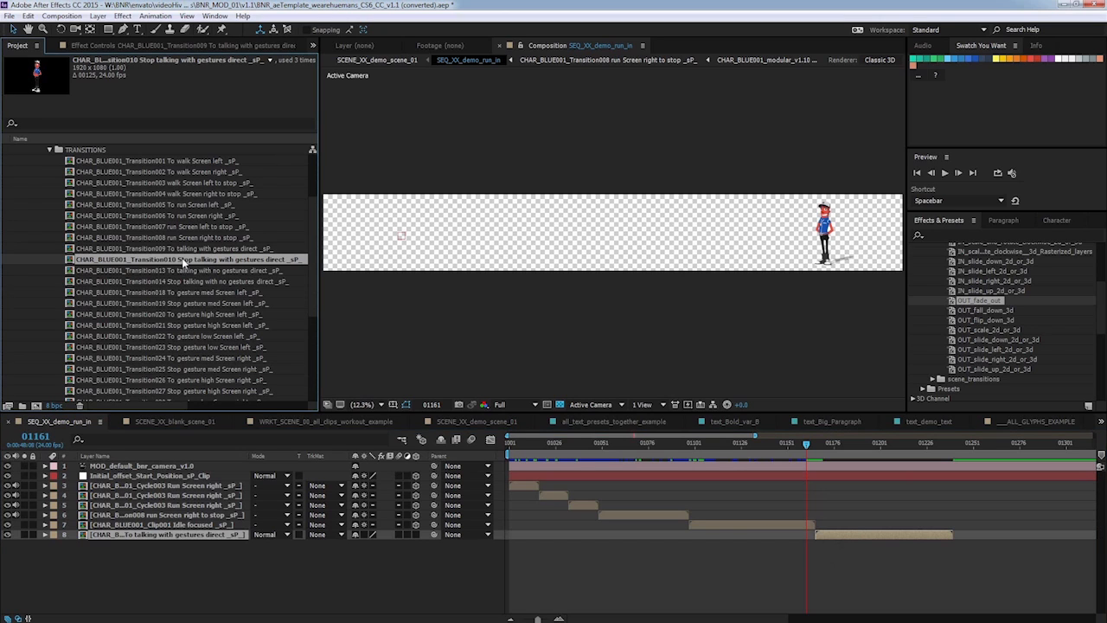
drag(183, 262, 358, 562)
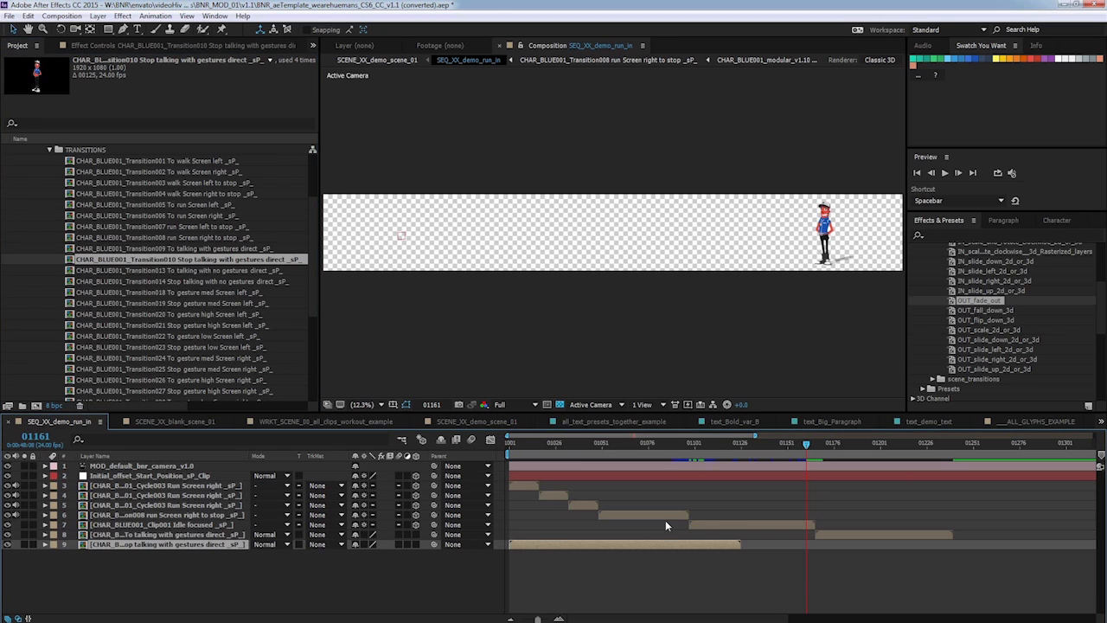
drag(538, 544, 972, 541)
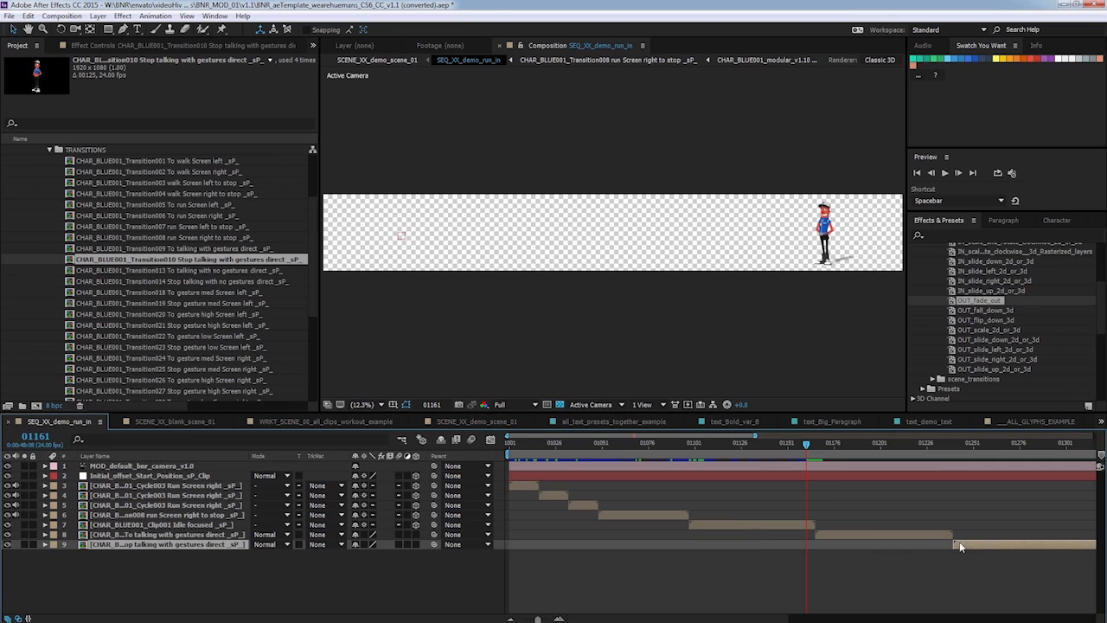
Apply the Clip000 Default - No Motion character_motion preset to the To talking with gestures layer.
mouse_move(807, 444)
mouse_down()
mouse_move(823, 446)
mouse_move(805, 446)
mouse_move(821, 446)
mouse_move(805, 446)
mouse_move(824, 460)
mouse_up()
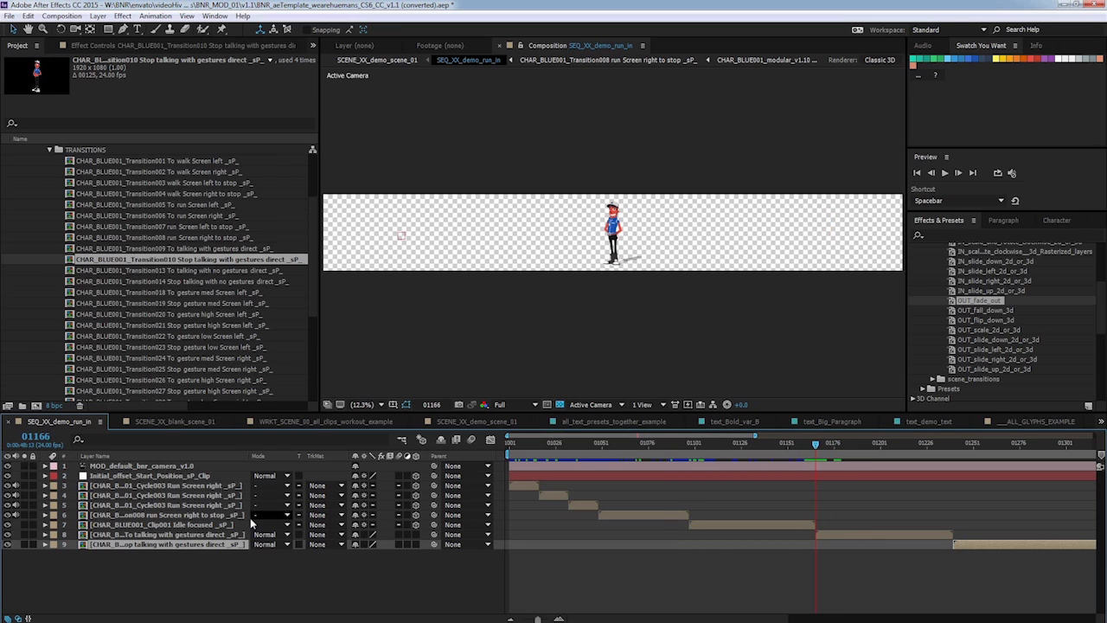
click(171, 534)
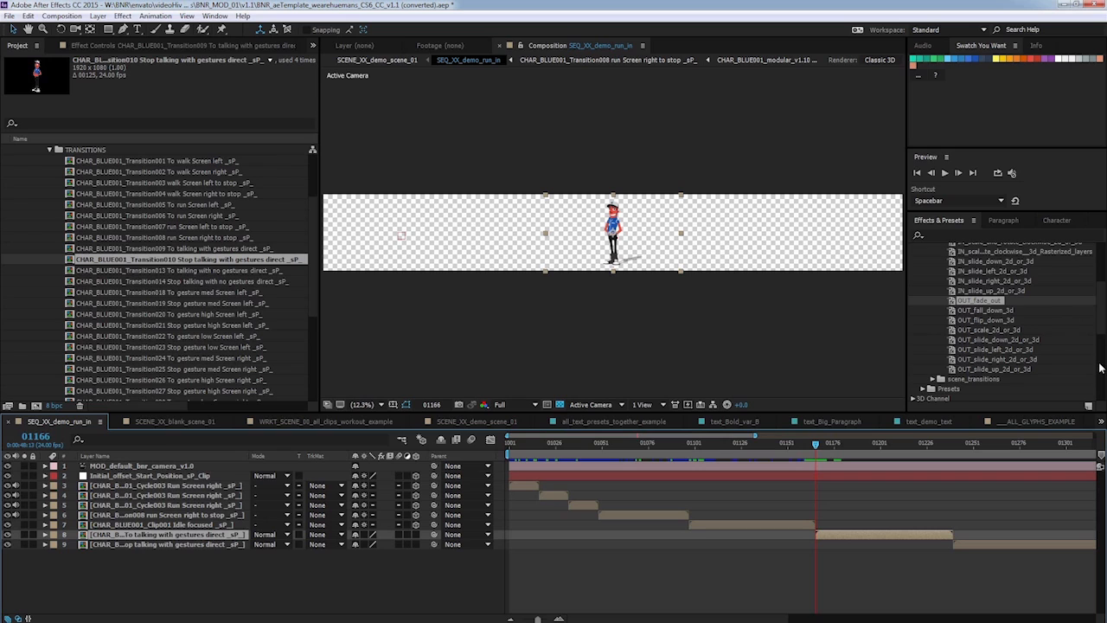
click(1101, 346)
drag(1102, 327, 1103, 248)
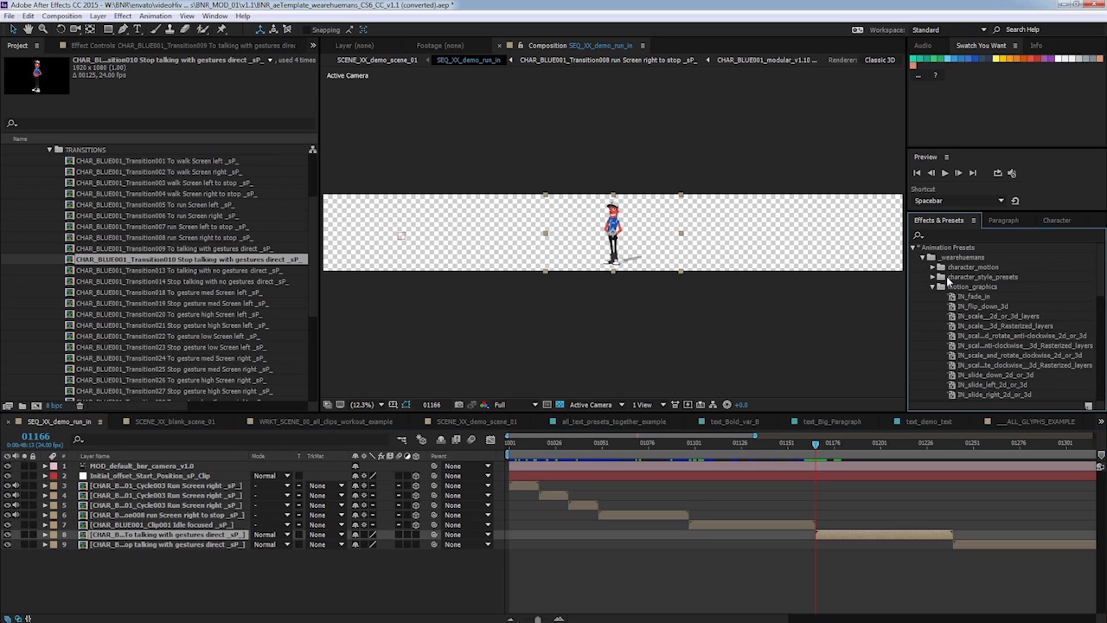
click(933, 288)
click(933, 268)
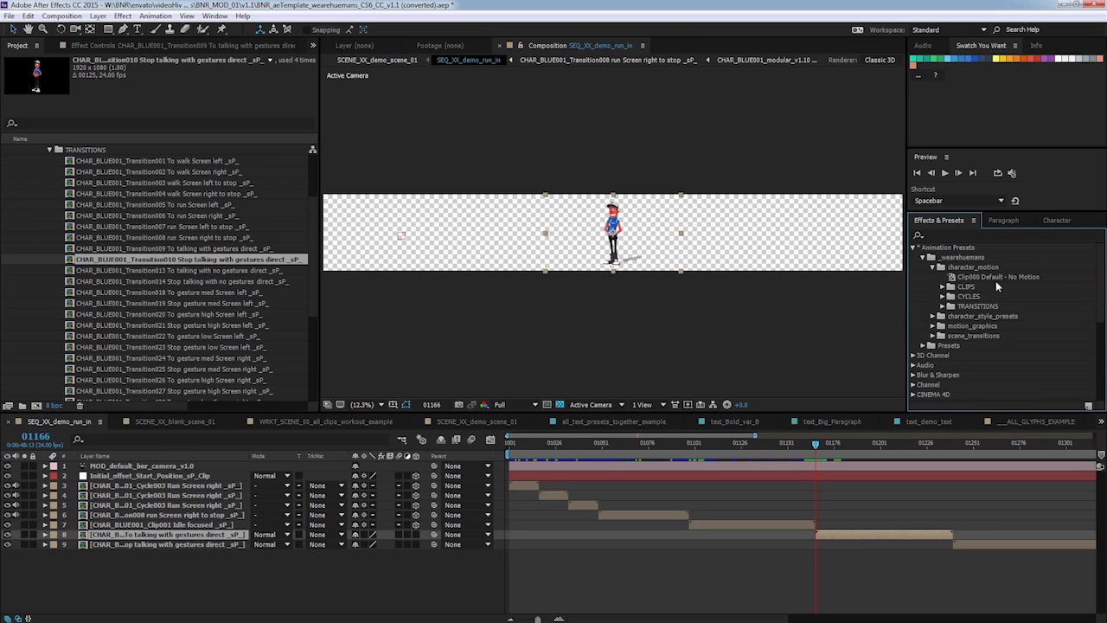
drag(1013, 278, 832, 536)
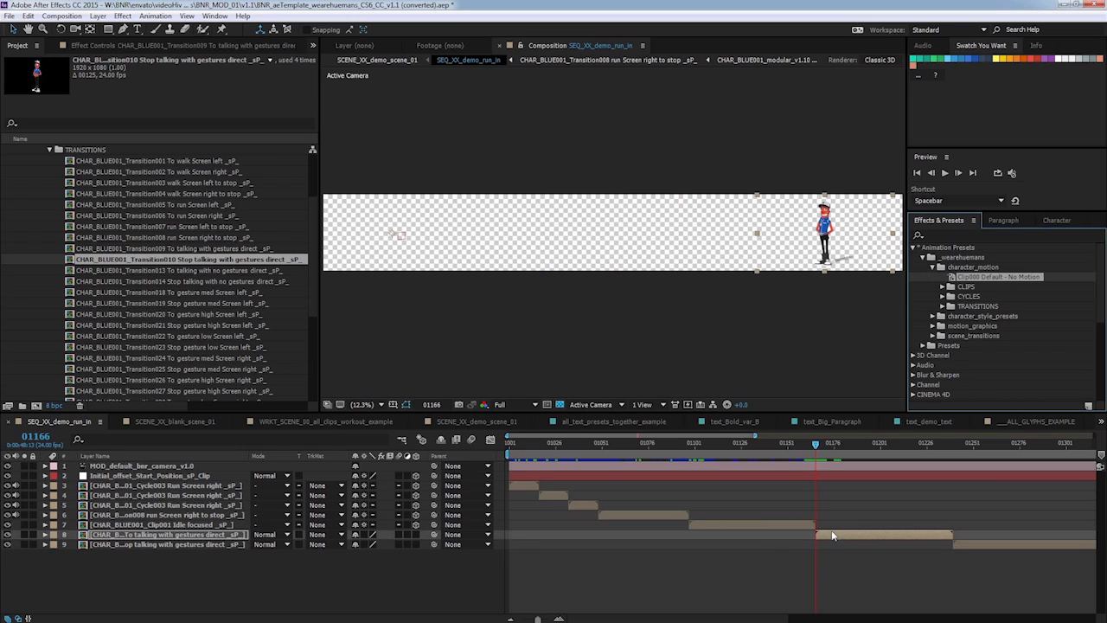
Apply the Clip000 Default - No Motion preset to the Stop talking with gestures layer as well.
click(954, 445)
click(980, 544)
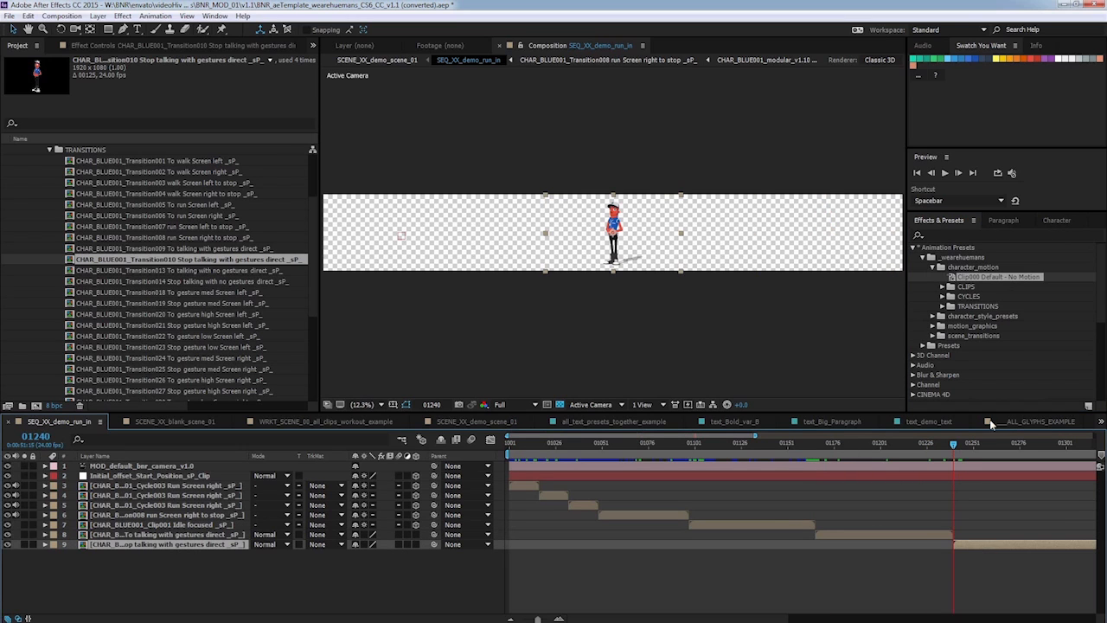
drag(1001, 281, 975, 547)
drag(954, 445, 837, 456)
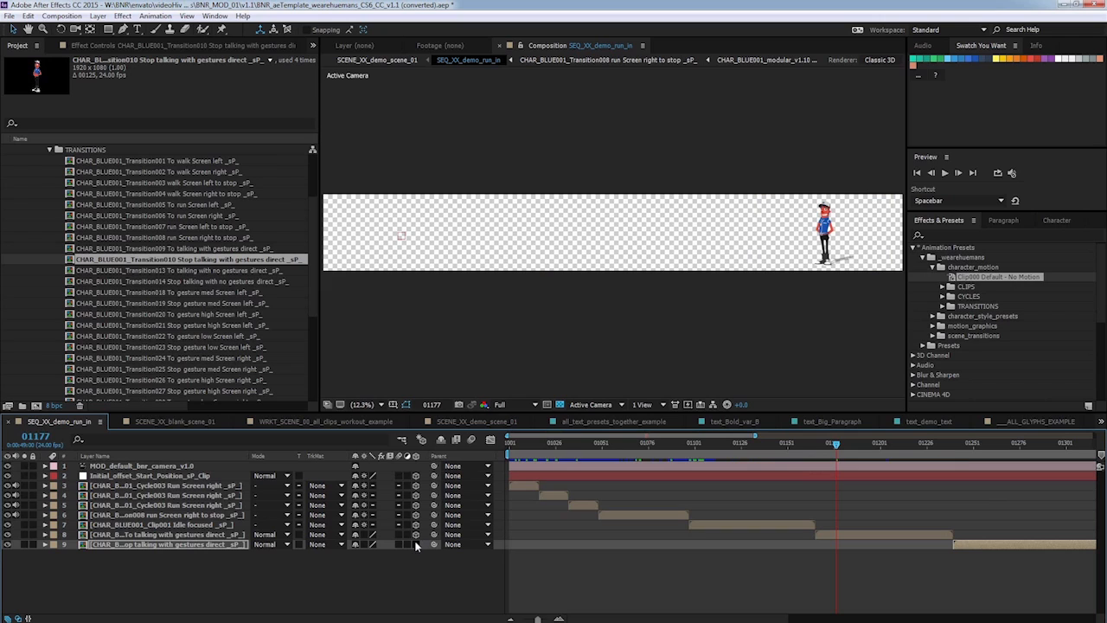
Set the same layer switch on both talking transition layers and scrub the sequence to check.
click(363, 533)
click(363, 544)
drag(835, 443, 908, 429)
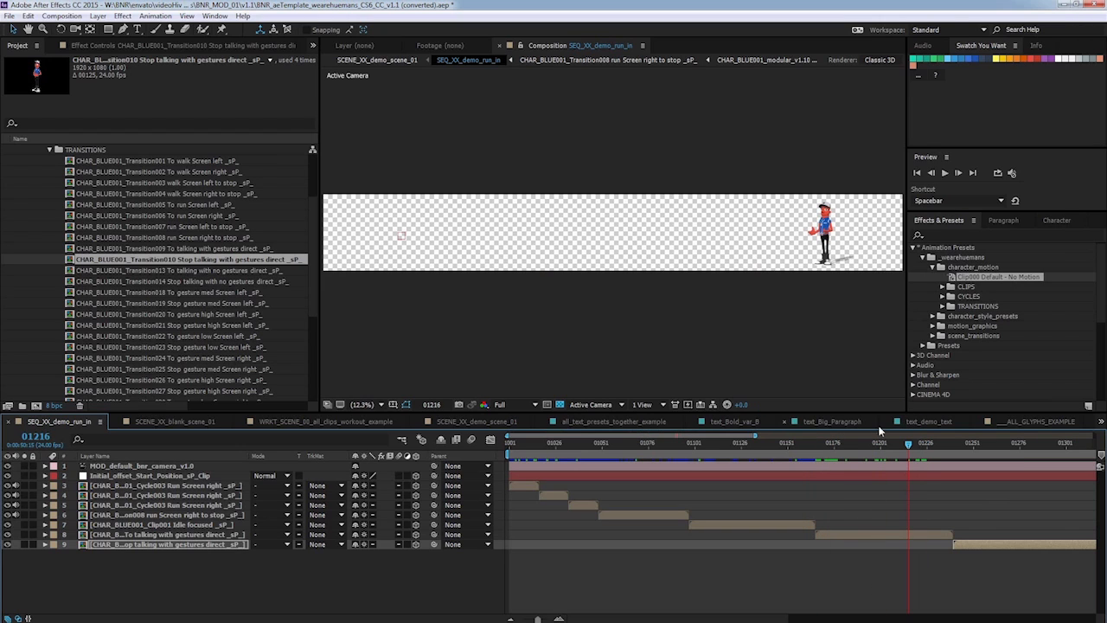
Switch to the SCENE_XX_demo_scene_01 composition and scrub the timeline to preview the character's talking.
click(466, 424)
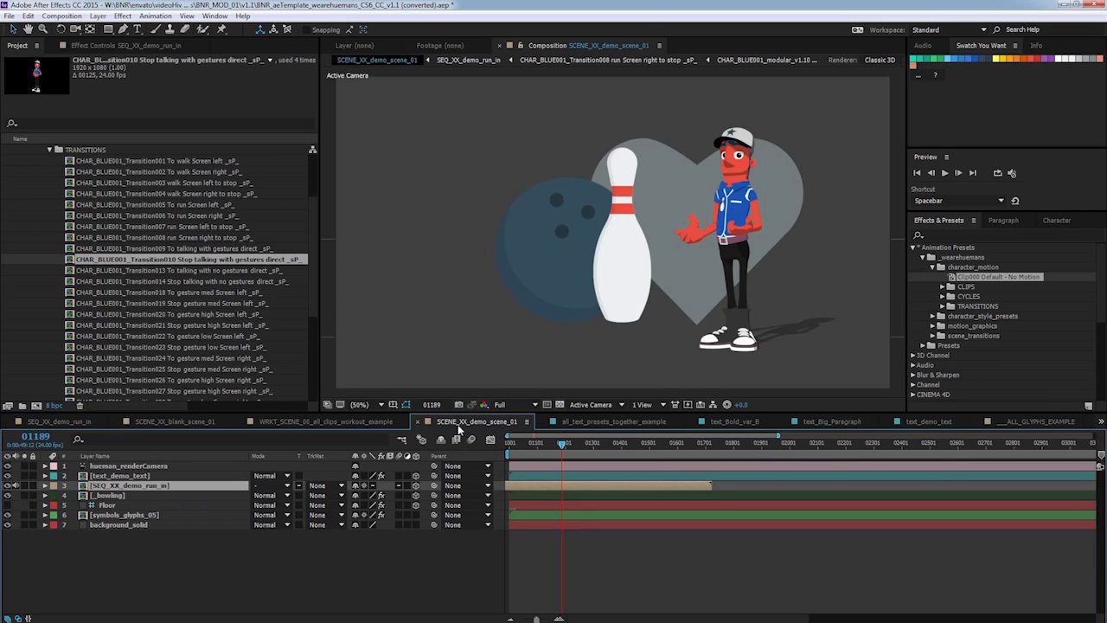
drag(560, 447, 599, 447)
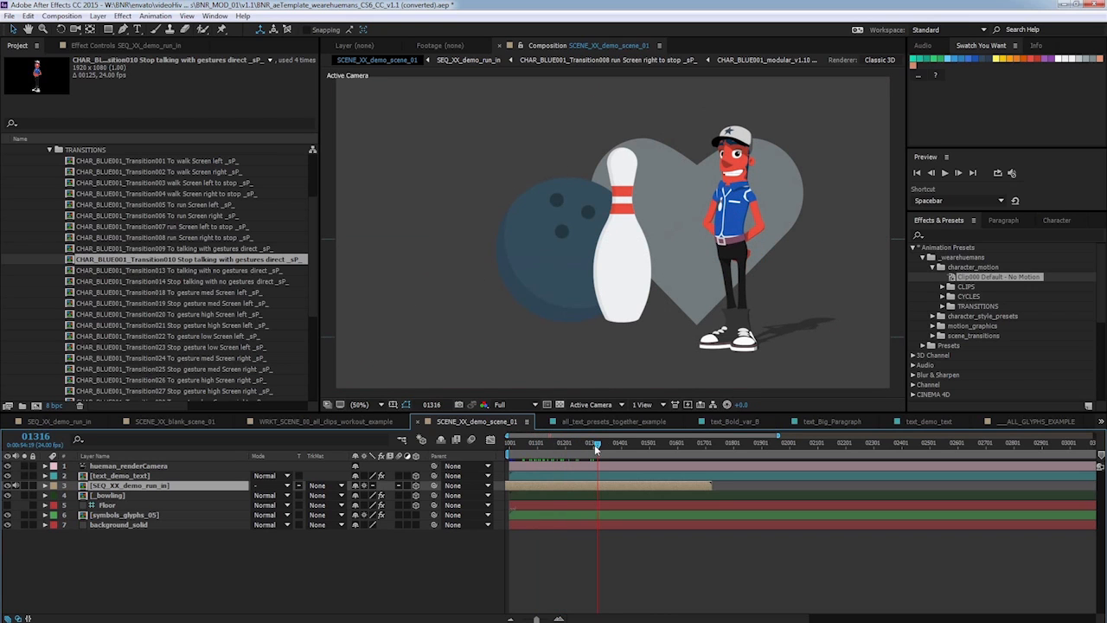
click(590, 444)
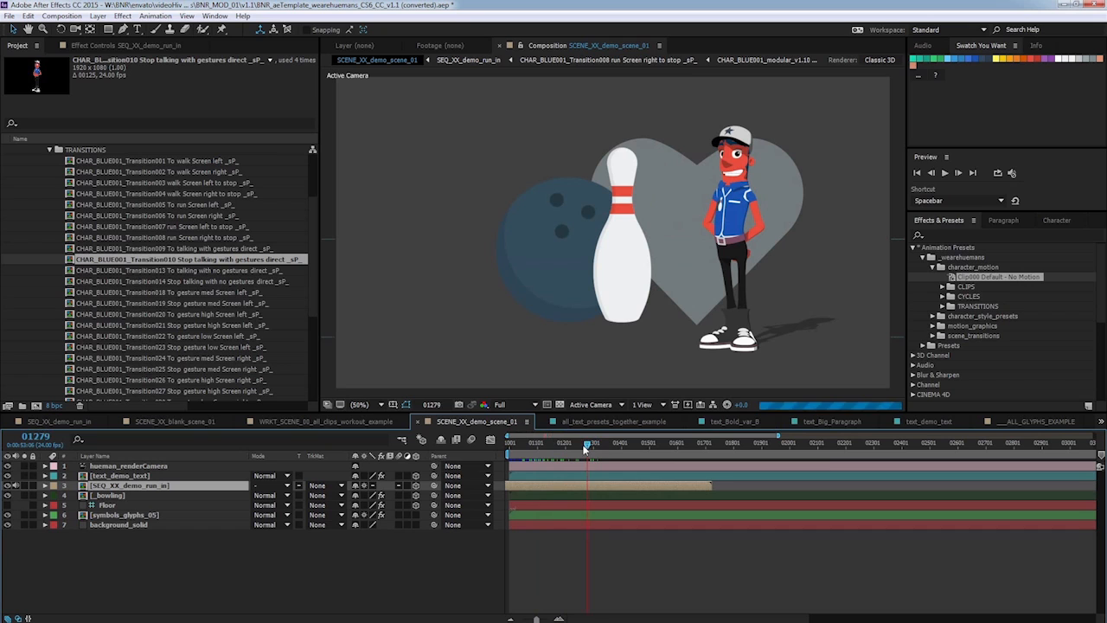
drag(588, 448, 581, 446)
Find text_Speech_Bubble in the TEXT folder of 6.MOTION_GRAPHICS_ELEMENTS and duplicate it.
scroll(285, 248, up, 3)
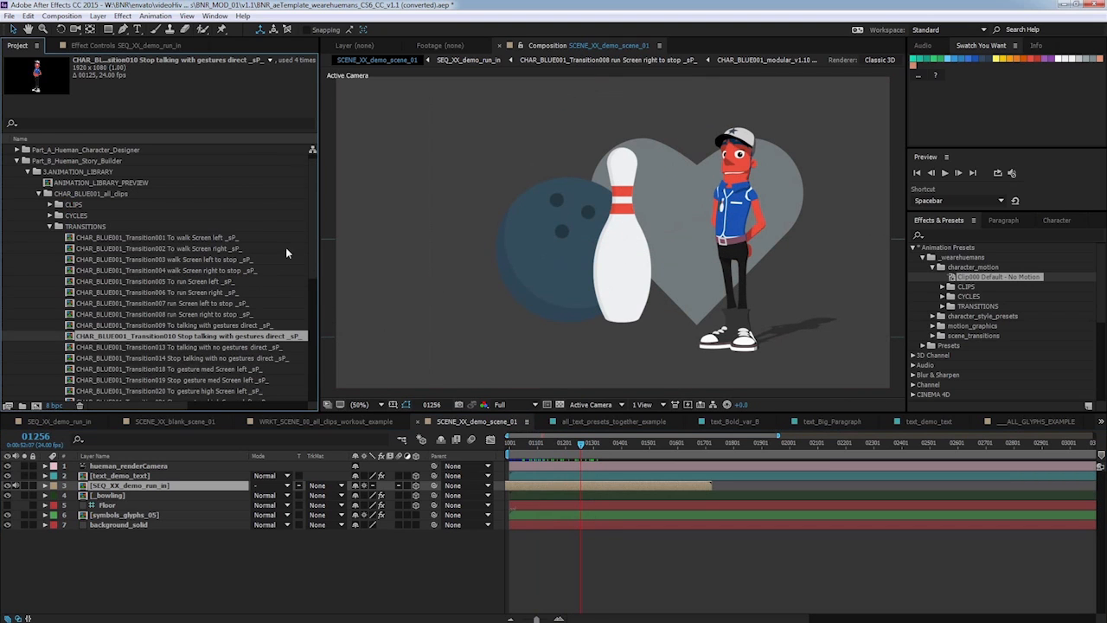
click(27, 172)
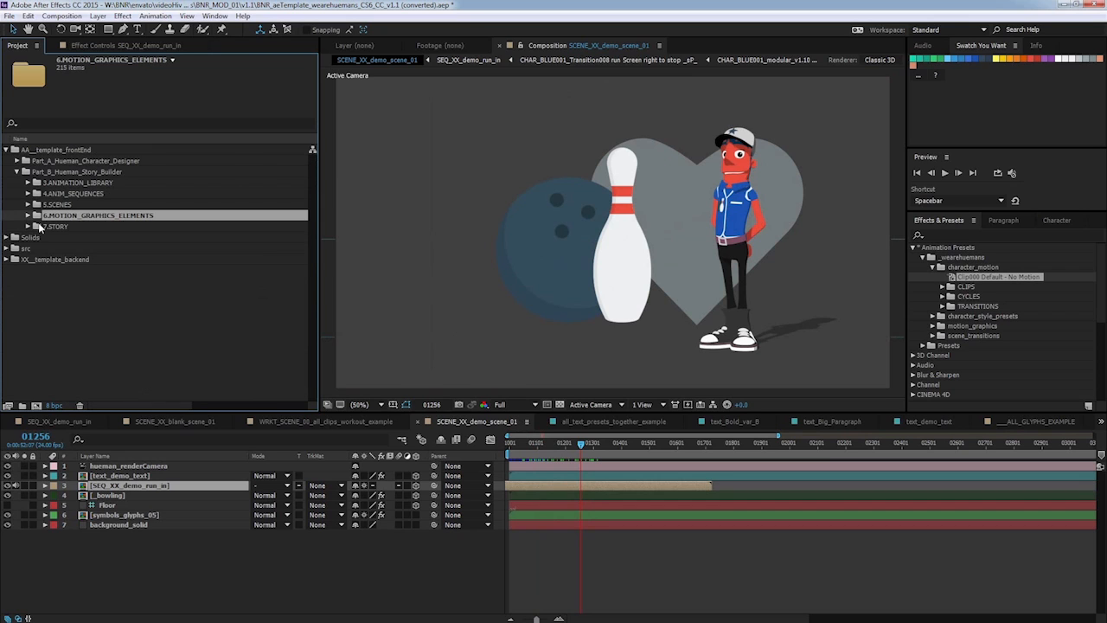
click(27, 215)
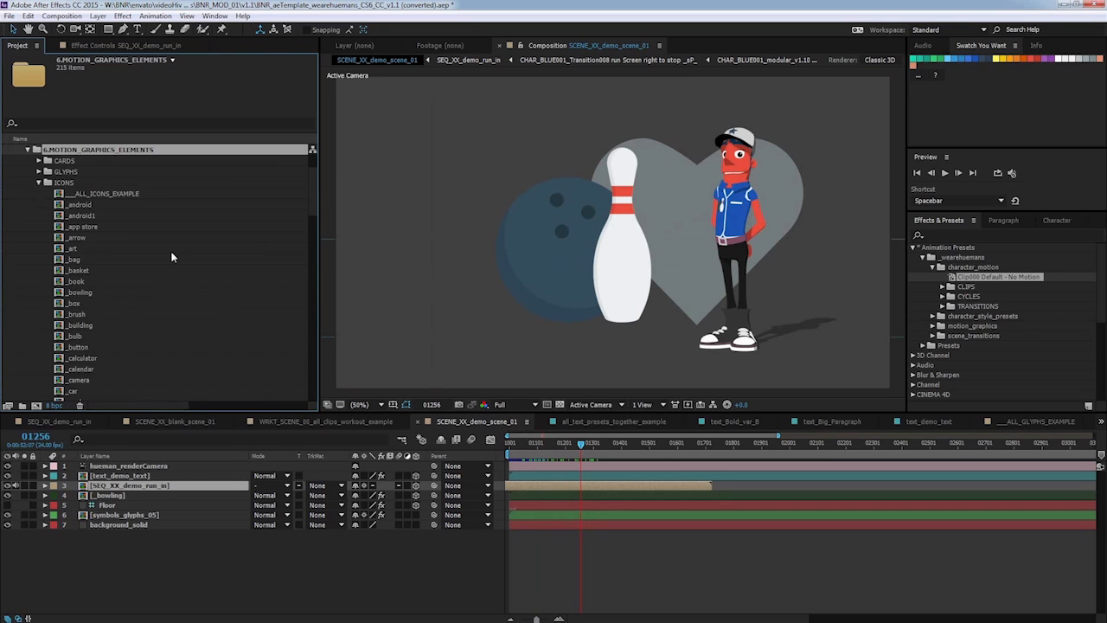
click(38, 182)
click(38, 260)
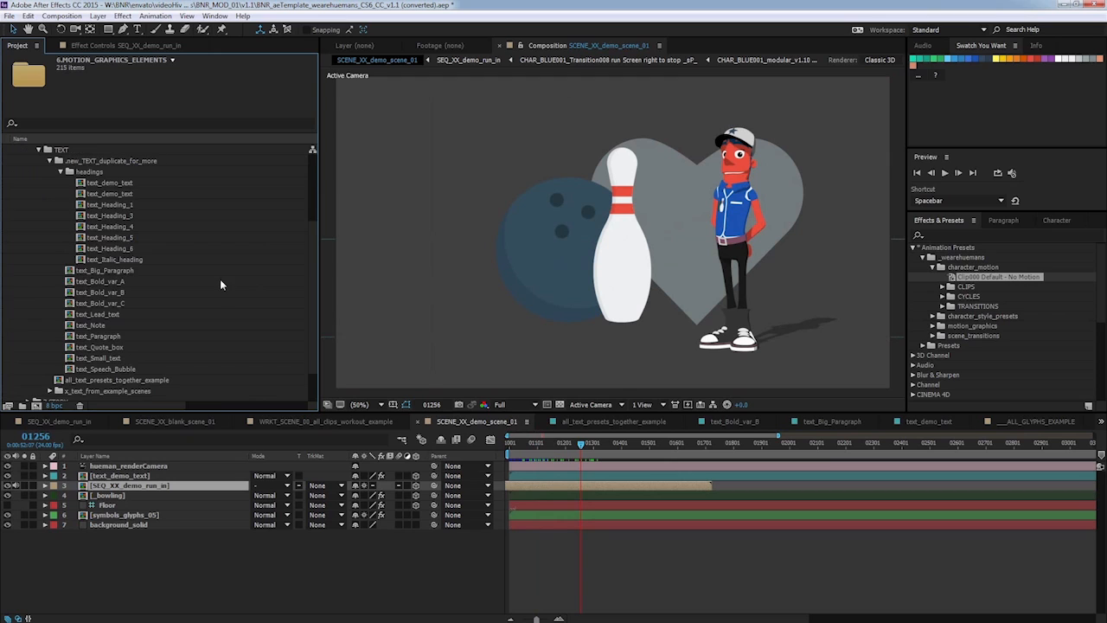
click(118, 371)
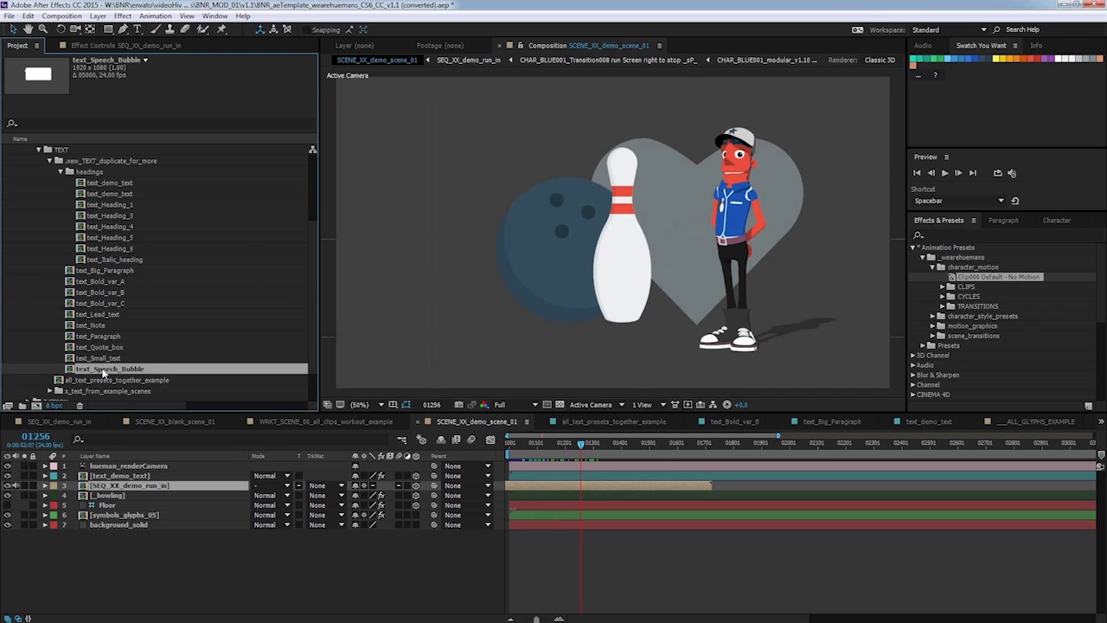
key(ctrl+d)
Rename the duplicated composition as text_Speech_Bubble_demo.
right_click(108, 391)
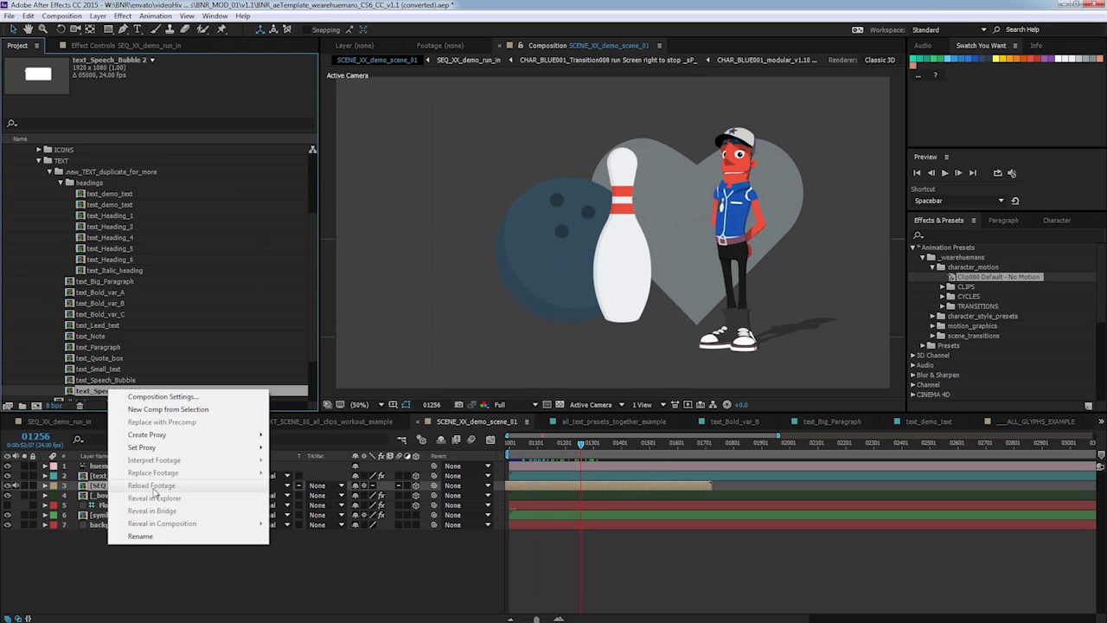
click(140, 536)
click(120, 391)
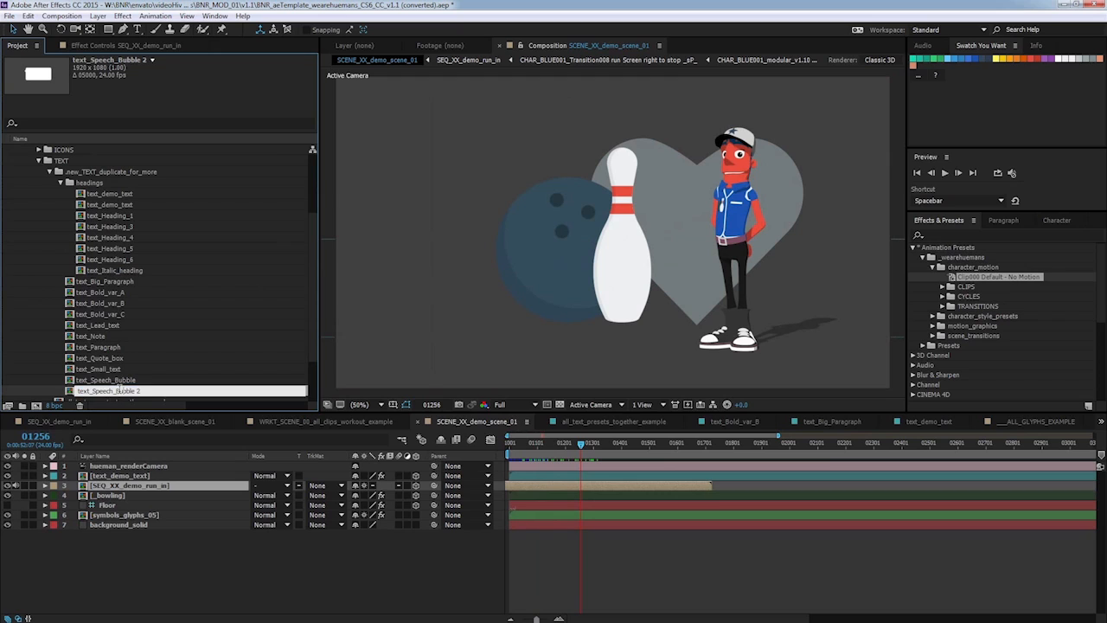
drag(134, 391, 148, 392)
text(_demo)
key(Return)
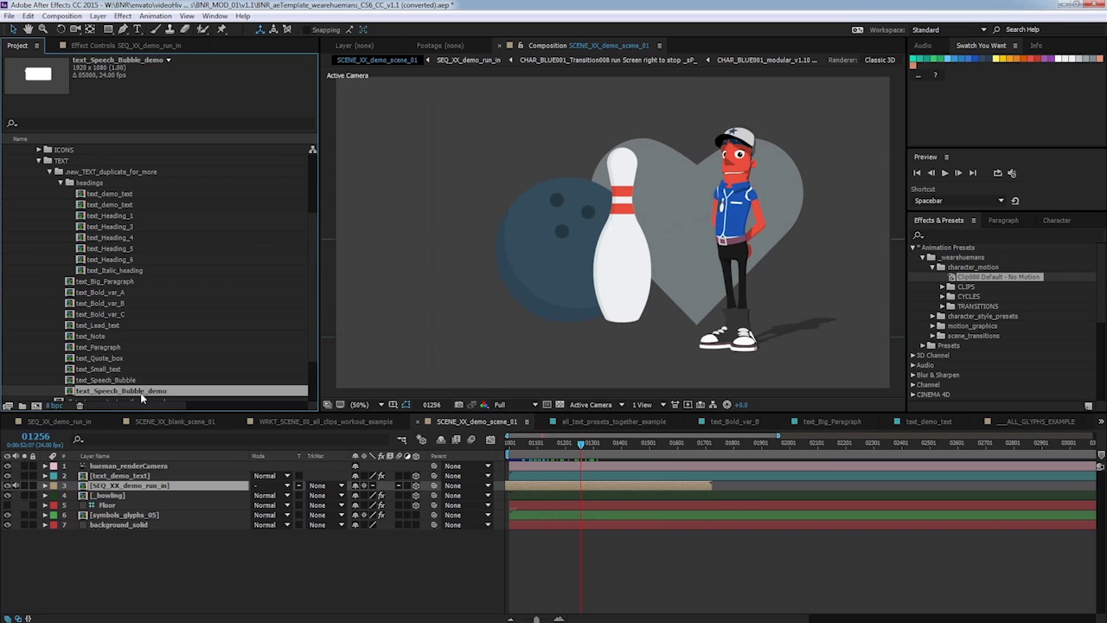
Open the text_Speech_Bubble_demo composition and select the Speech Bubble Text Guide layer, undoing an accidental move.
double_click(138, 391)
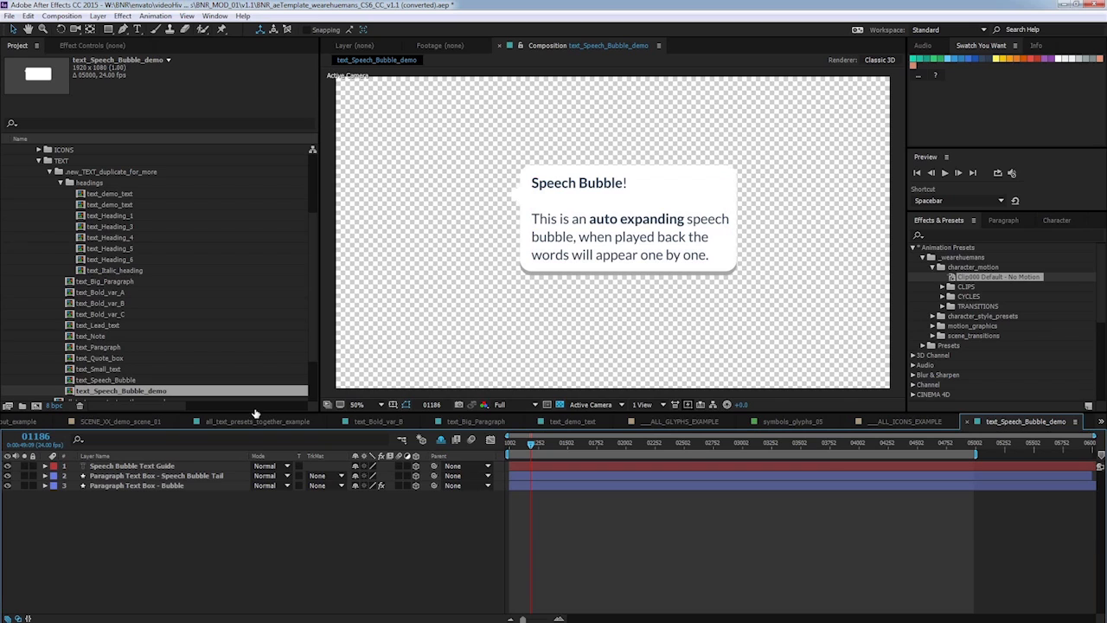
click(144, 465)
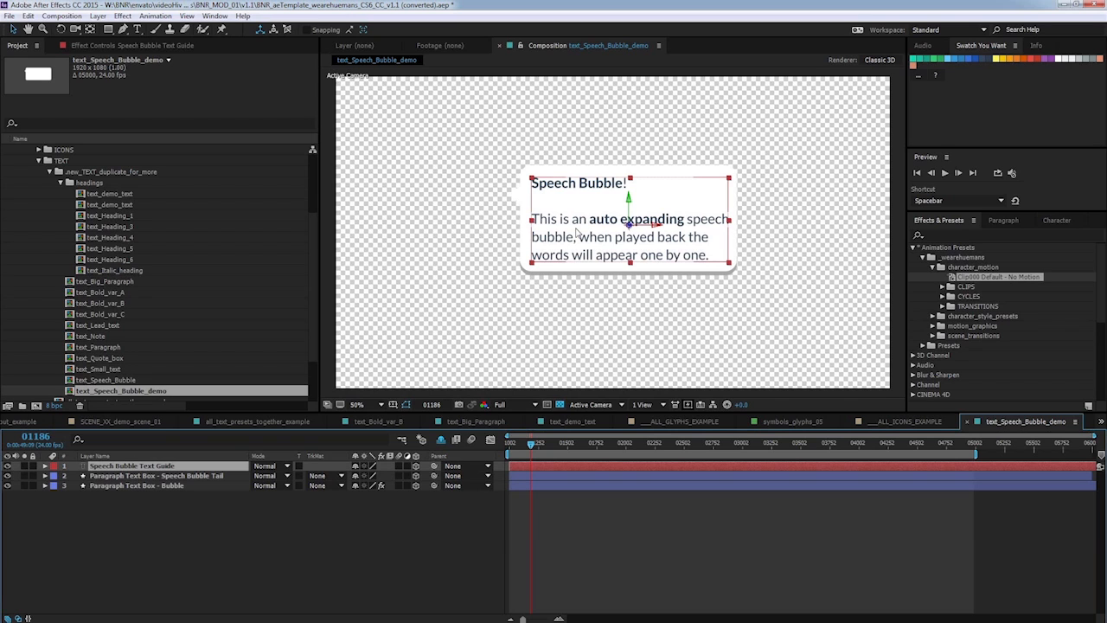
drag(607, 230, 594, 236)
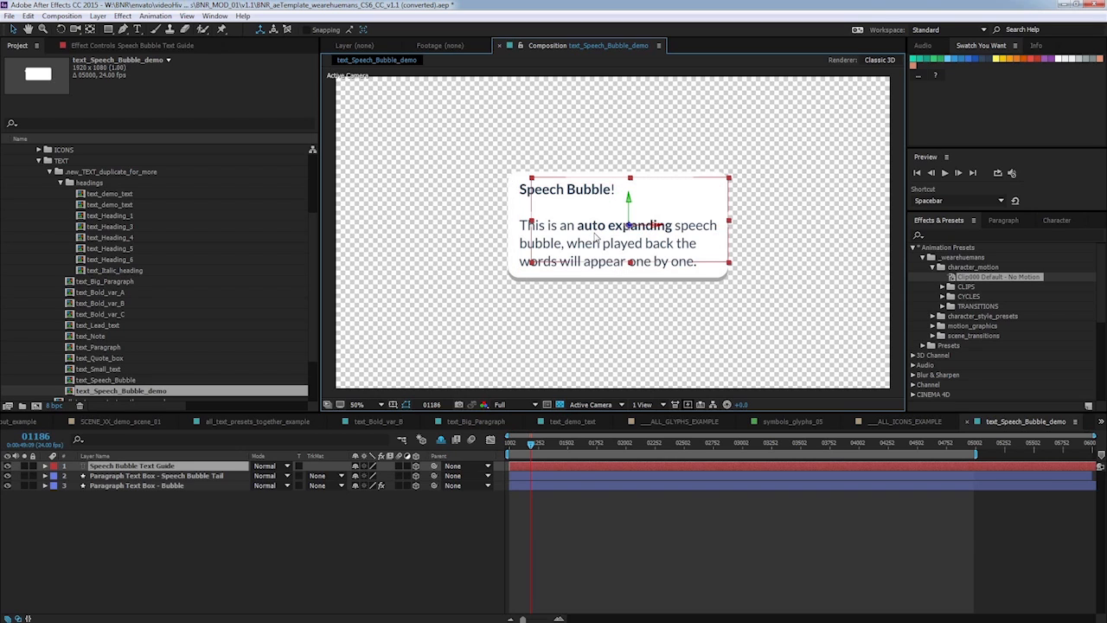
key(ctrl+z)
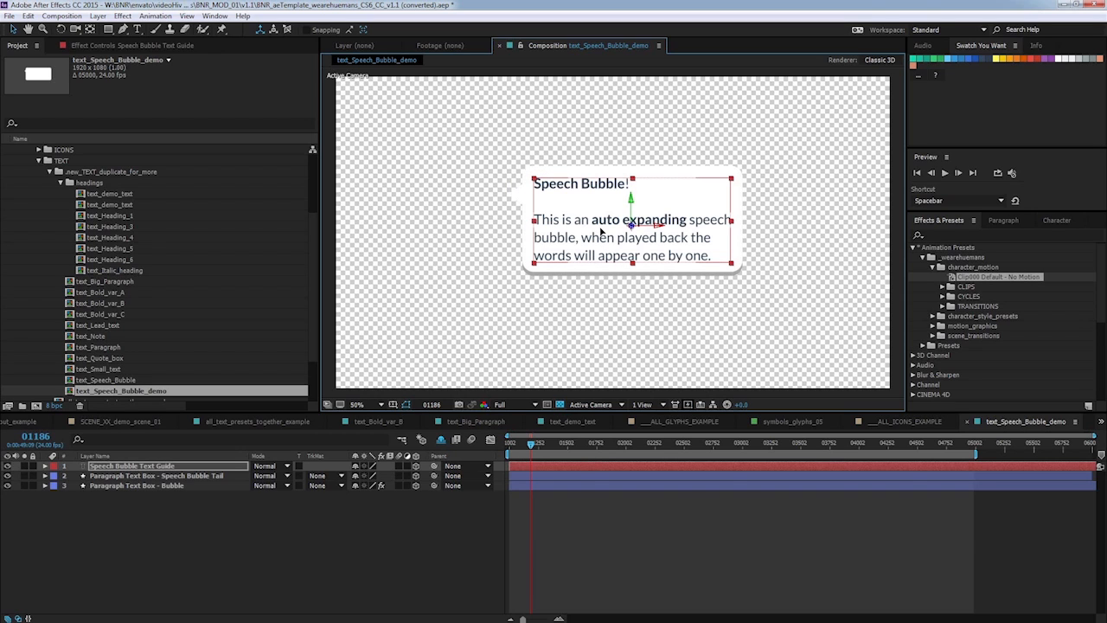
With the Type tool, narrow the speech bubble's paragraph text box from its right edge.
click(137, 29)
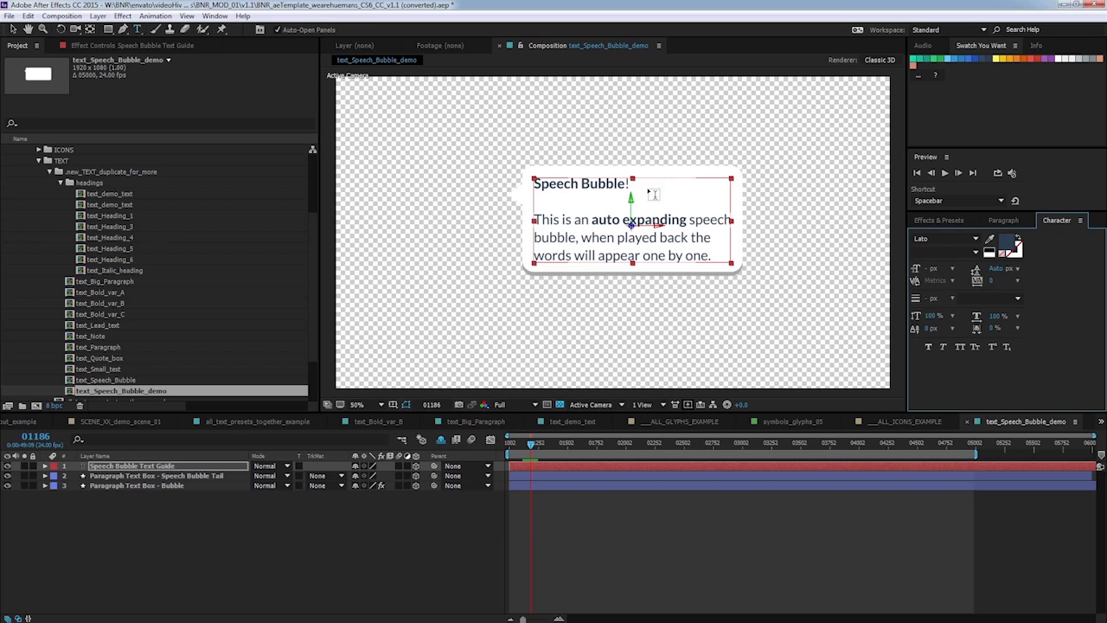
click(582, 220)
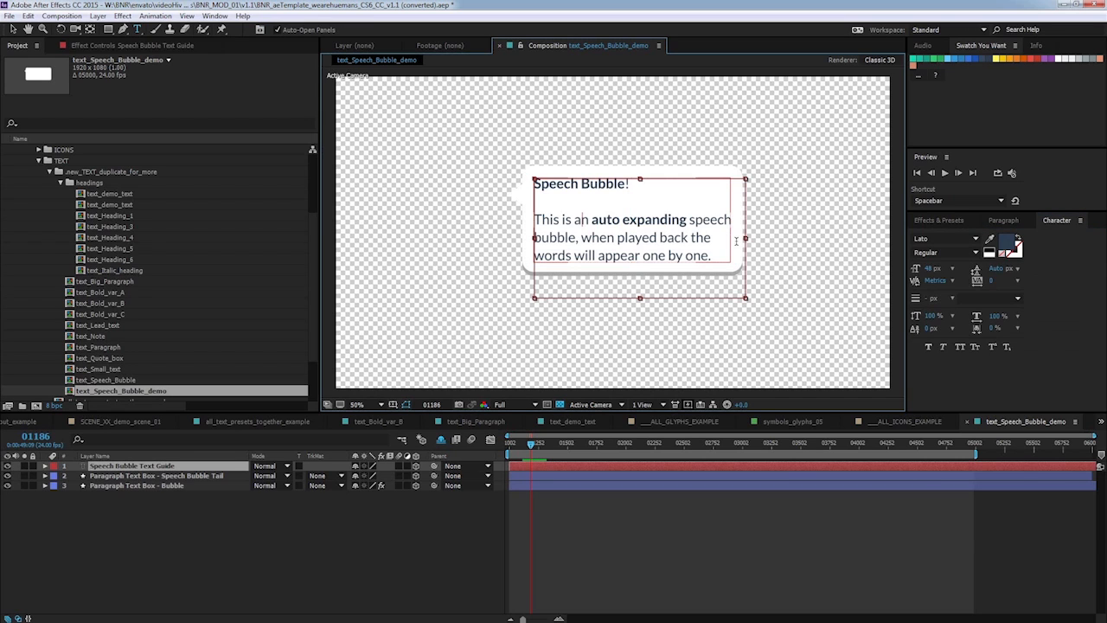
drag(743, 238, 695, 245)
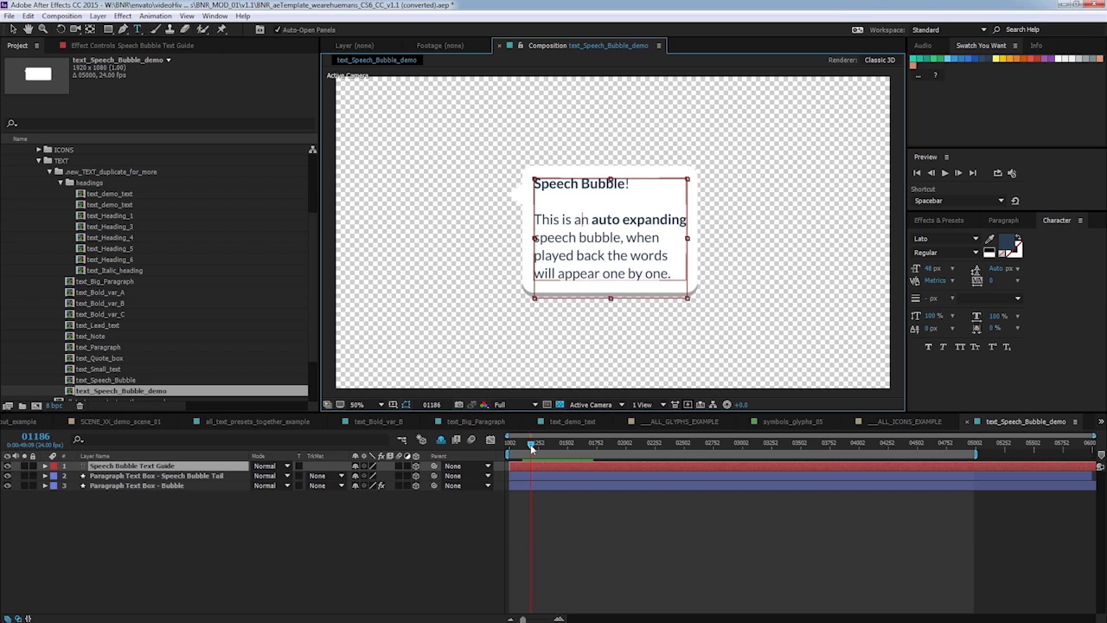
Scrub the timeline to preview the speech bubble text animation.
click(525, 445)
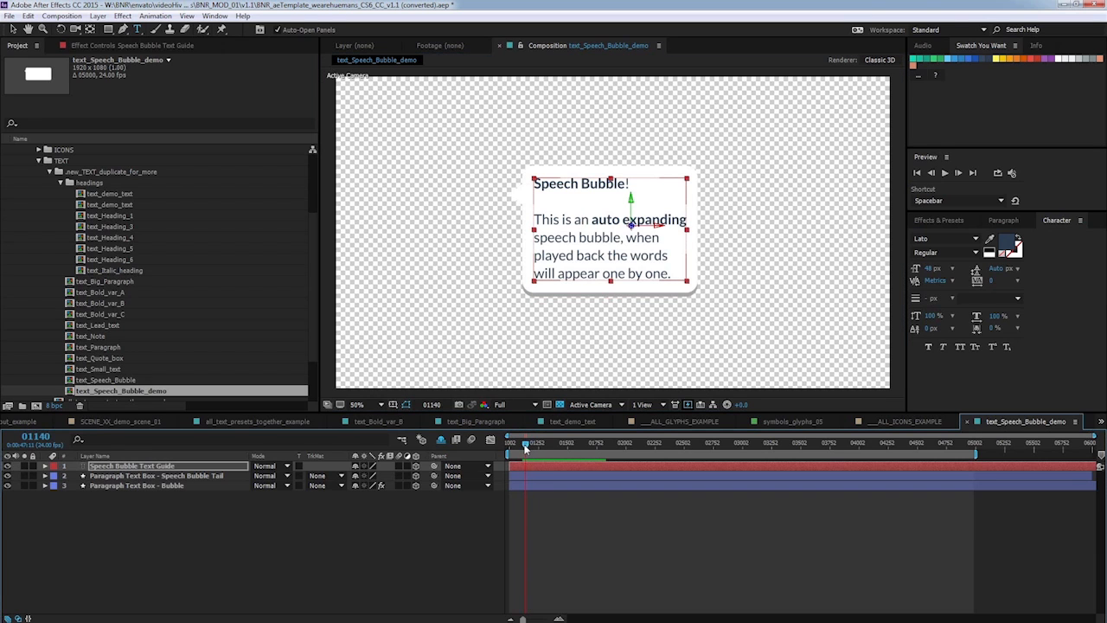
mouse_move(525, 446)
mouse_down()
mouse_move(507, 444)
mouse_move(532, 445)
mouse_up()
click(688, 404)
click(691, 421)
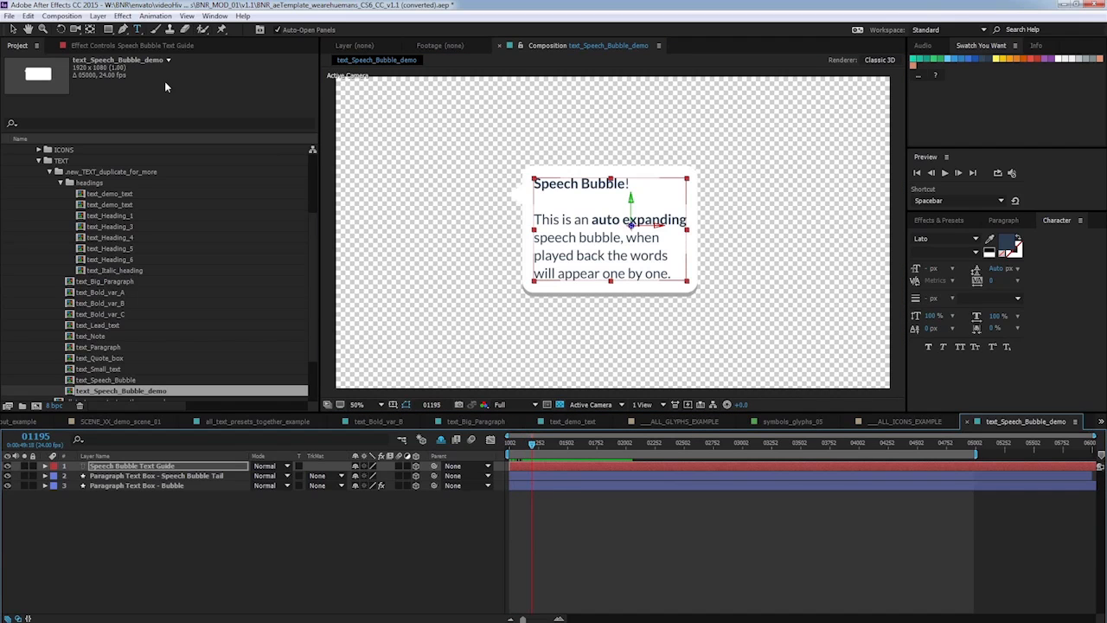
Replace the speech bubble text with the pasted text "Hi There! This is a demo of the We are Huemans After Effects Template. This is my first Scene.".
click(138, 30)
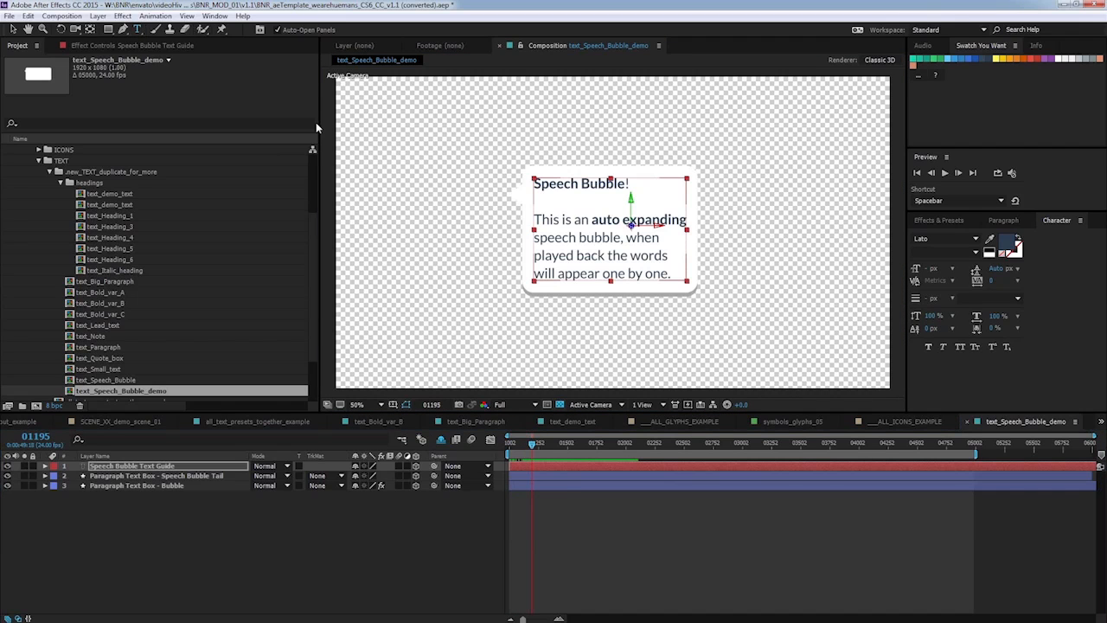
click(562, 204)
drag(563, 204, 672, 274)
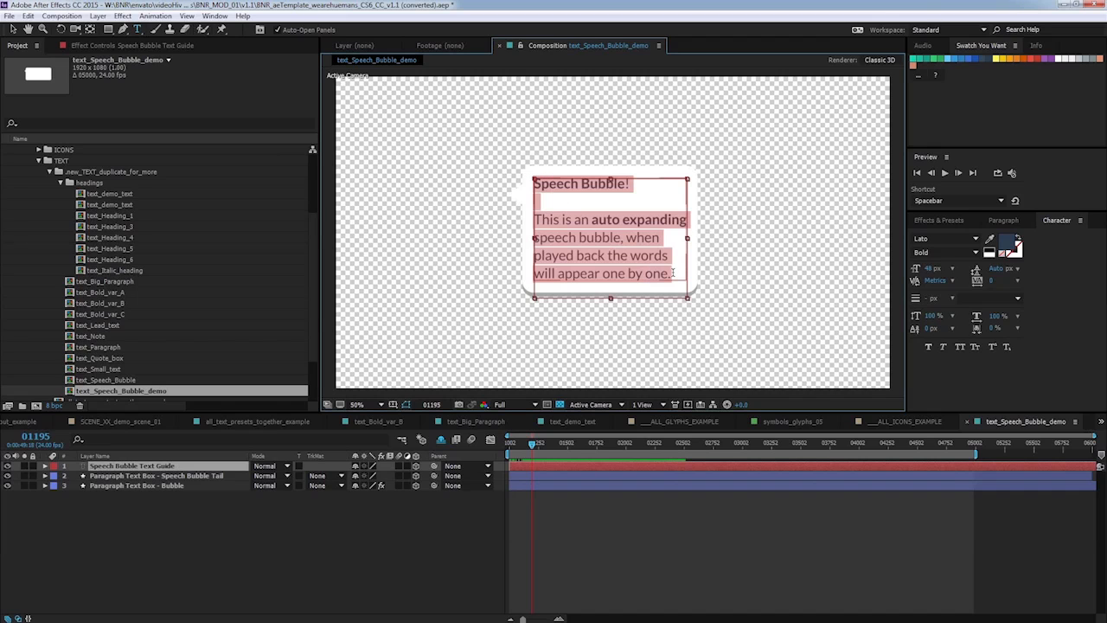
text(Hi There! This is a demo of the We are Huemans After Effects Template.  This is my first Scene.)
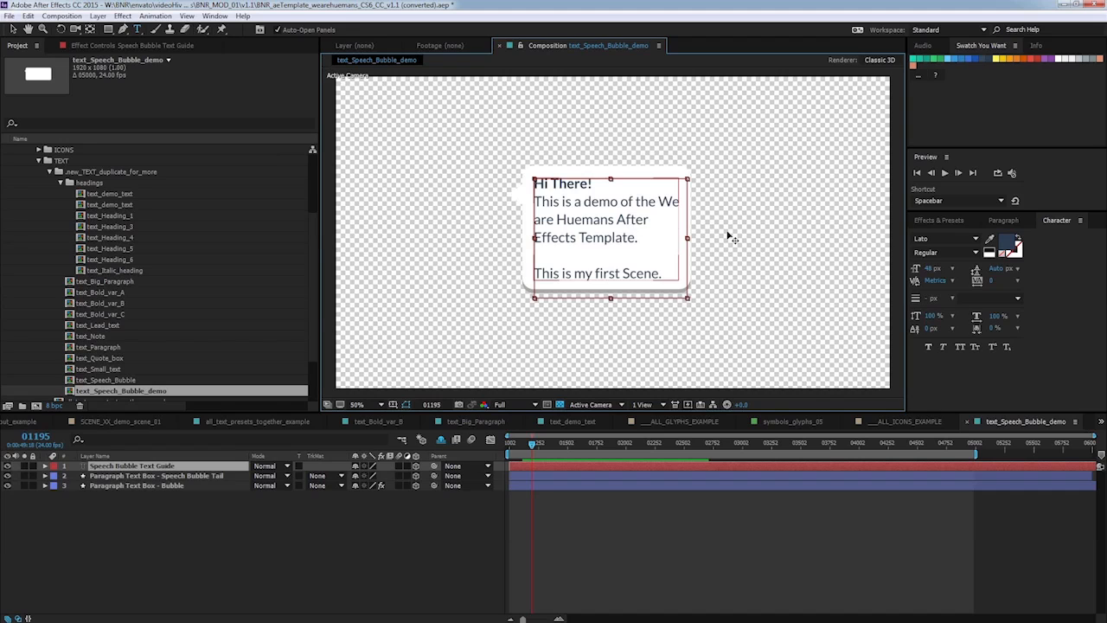
Flip the Speech Bubble Tail layer horizontally by setting its X scale to -100%.
click(160, 476)
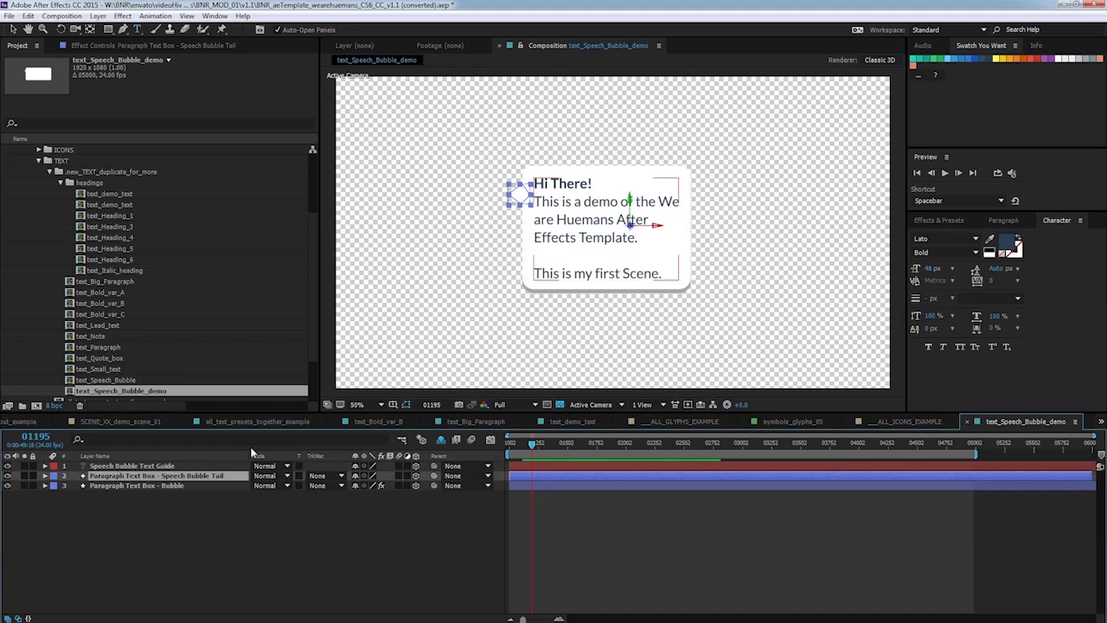
click(45, 476)
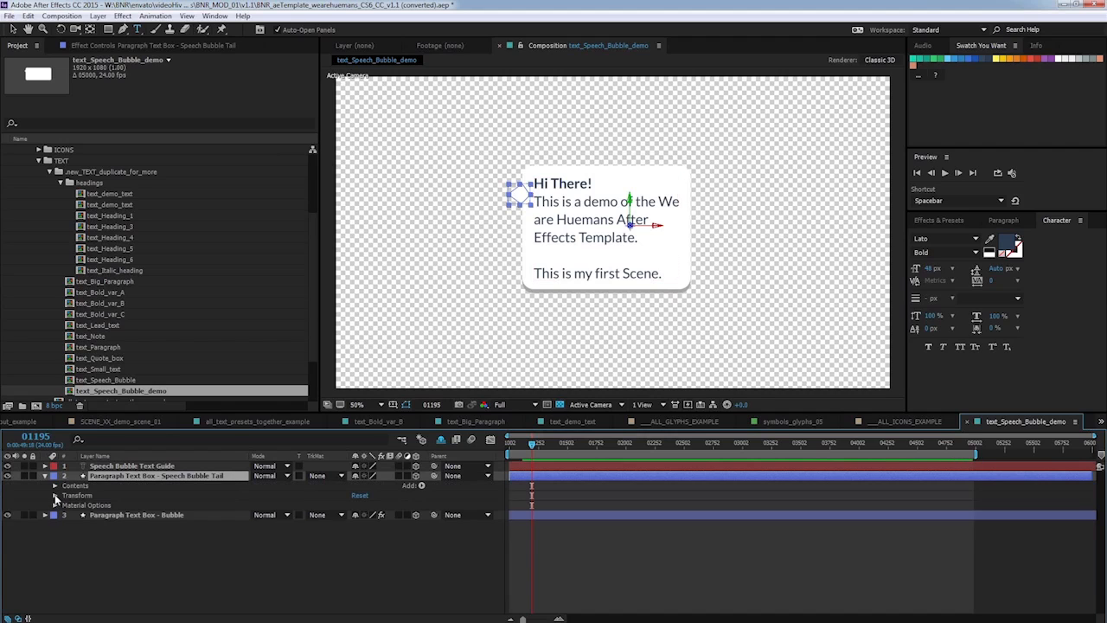
click(54, 494)
click(355, 525)
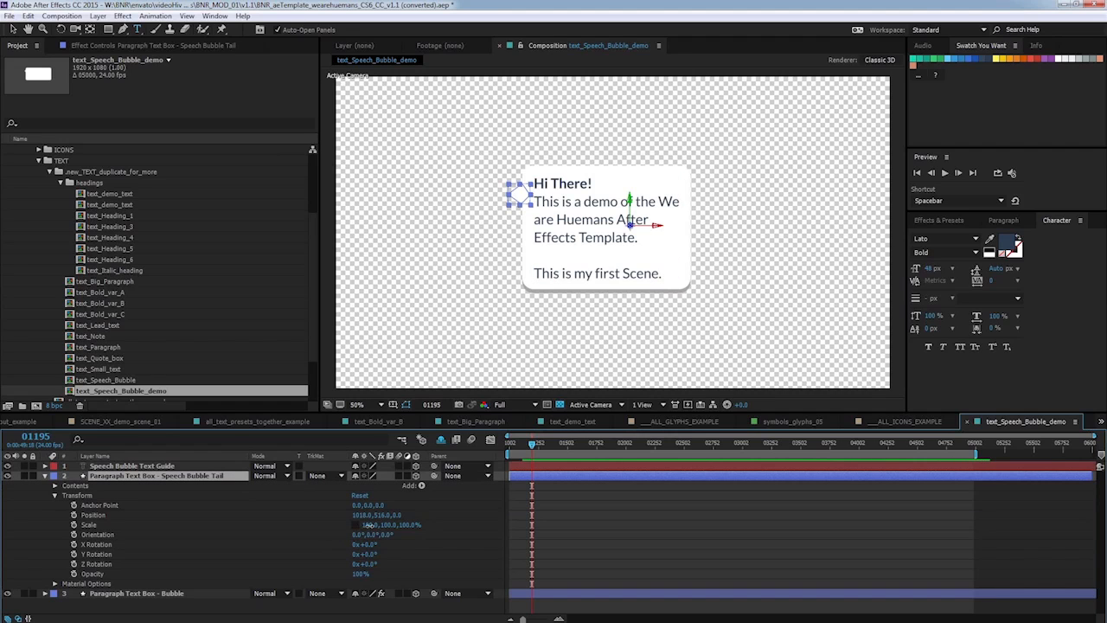
click(370, 524)
text(-100)
key(Return)
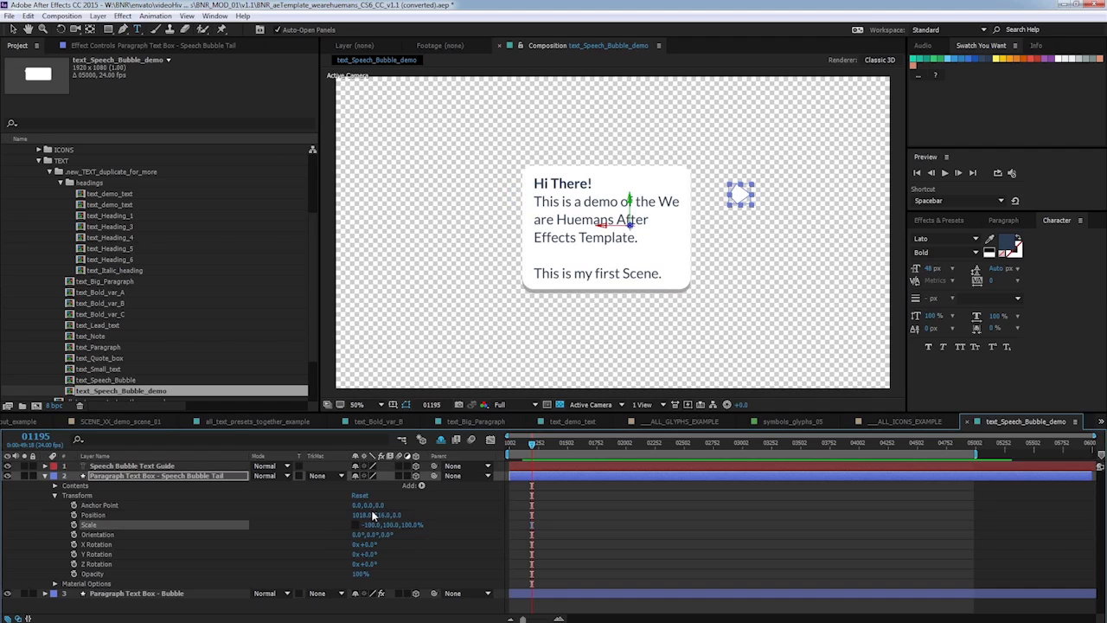
Move the flipped tail to the speech bubble's upper-right edge.
click(13, 29)
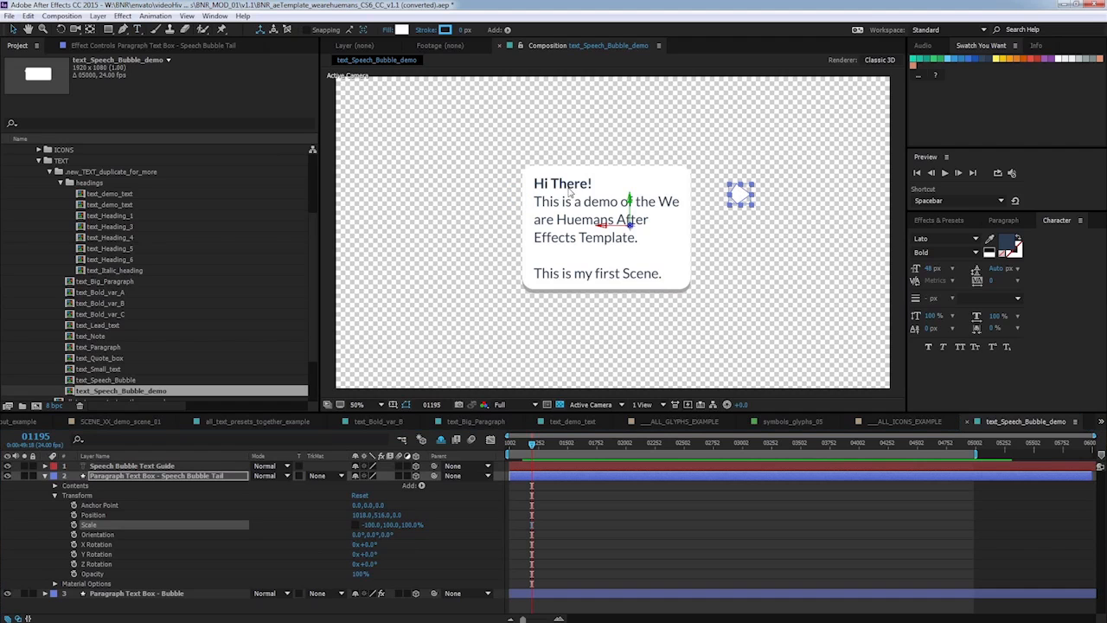
drag(740, 199, 692, 200)
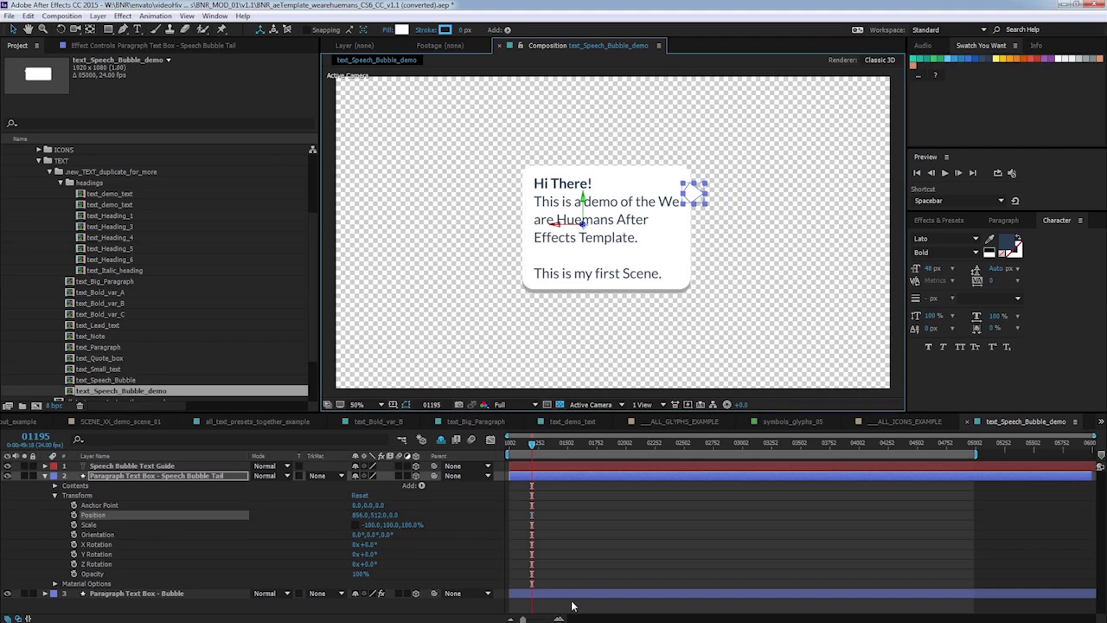
Scrub the timeline to check the speech bubble's opening frames.
click(587, 609)
click(529, 445)
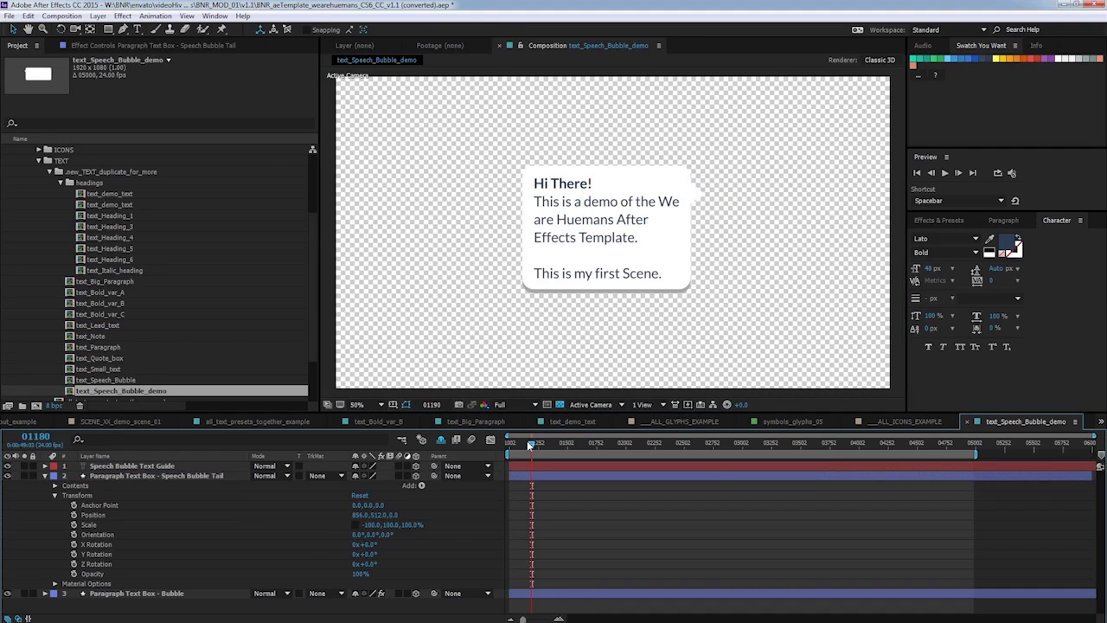
mouse_move(530, 445)
mouse_down()
mouse_move(512, 439)
mouse_move(523, 437)
mouse_up()
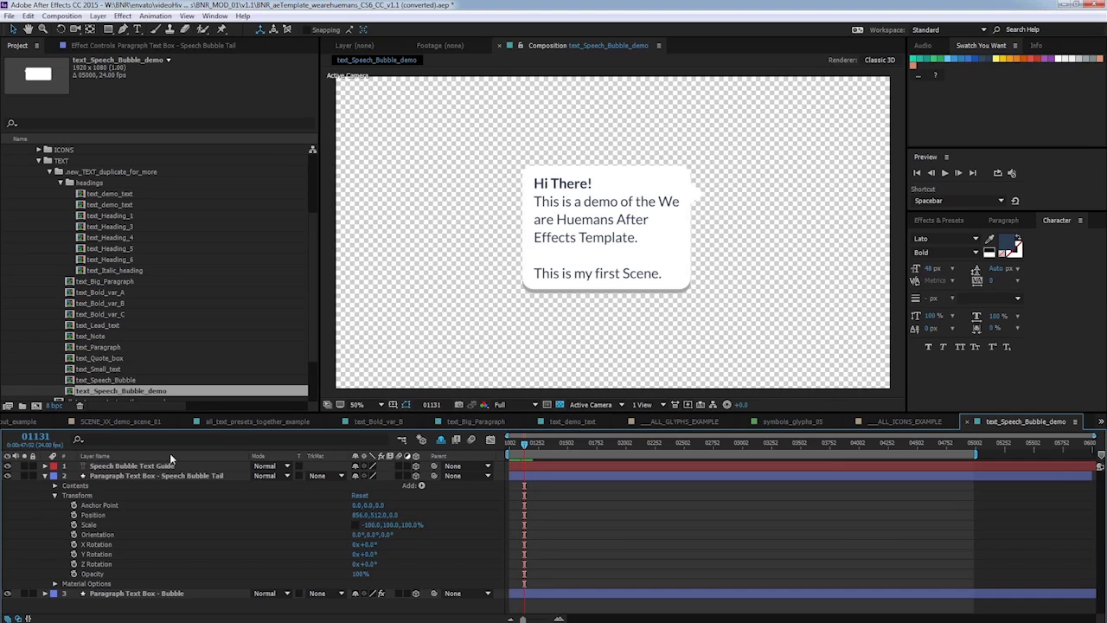
Examine the Speech Bubble Text Guide's Animator 1 Range Selector Start keyframes while scrubbing the timeline.
click(44, 476)
click(117, 466)
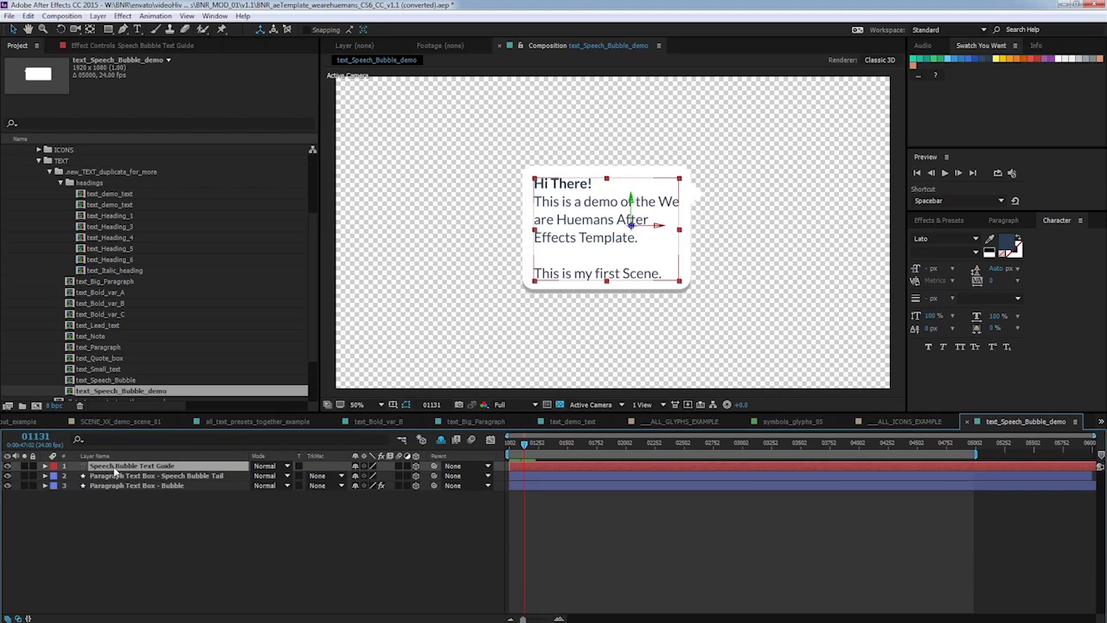
click(45, 466)
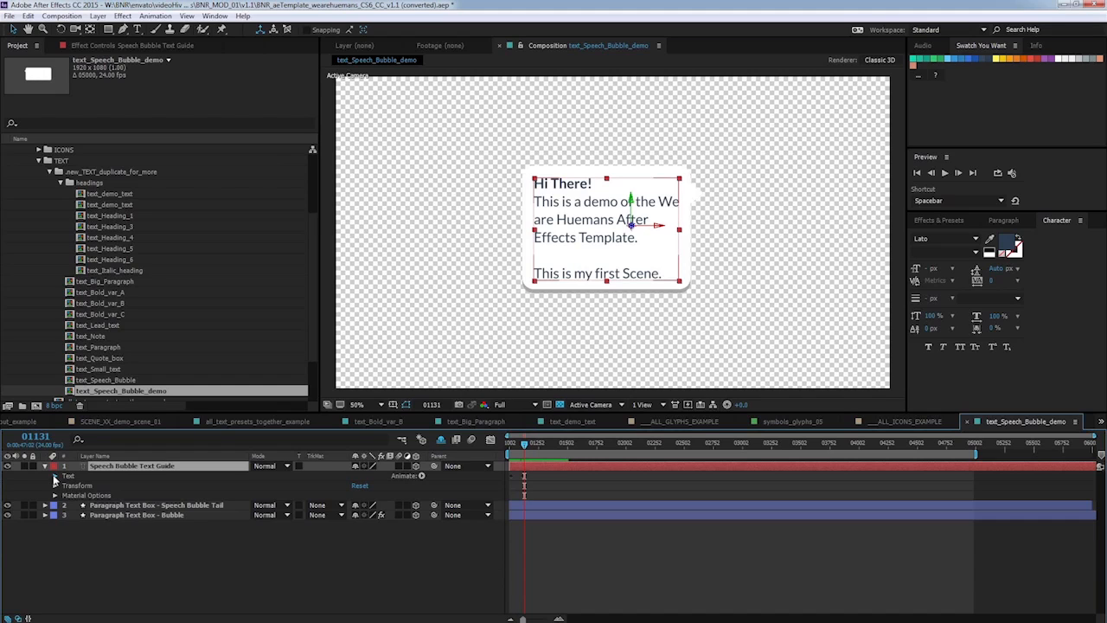
click(55, 476)
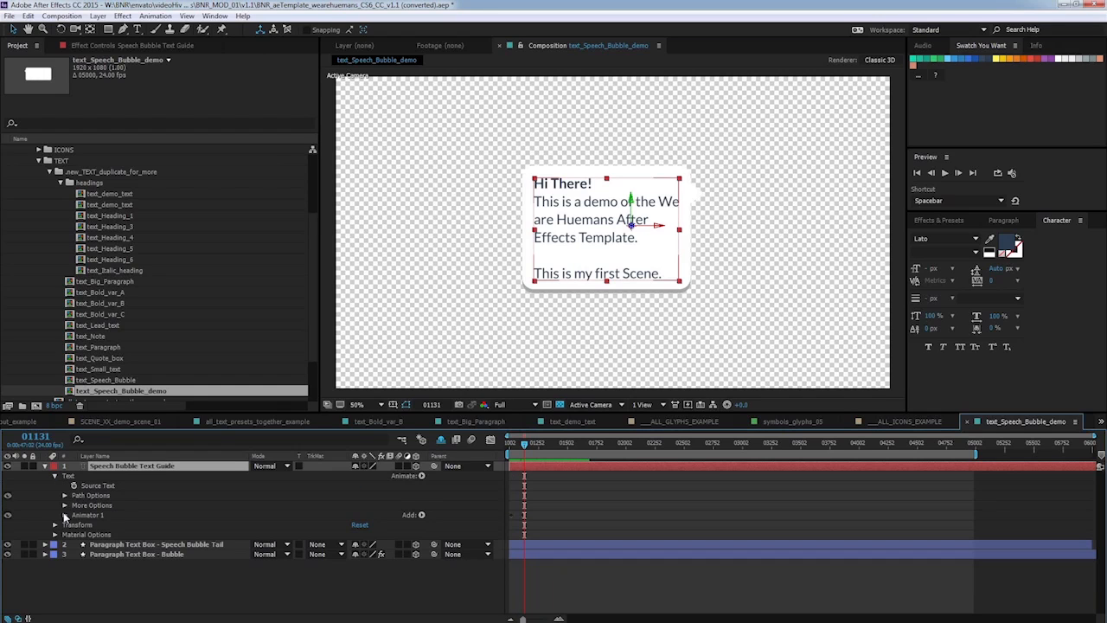
click(64, 515)
click(75, 525)
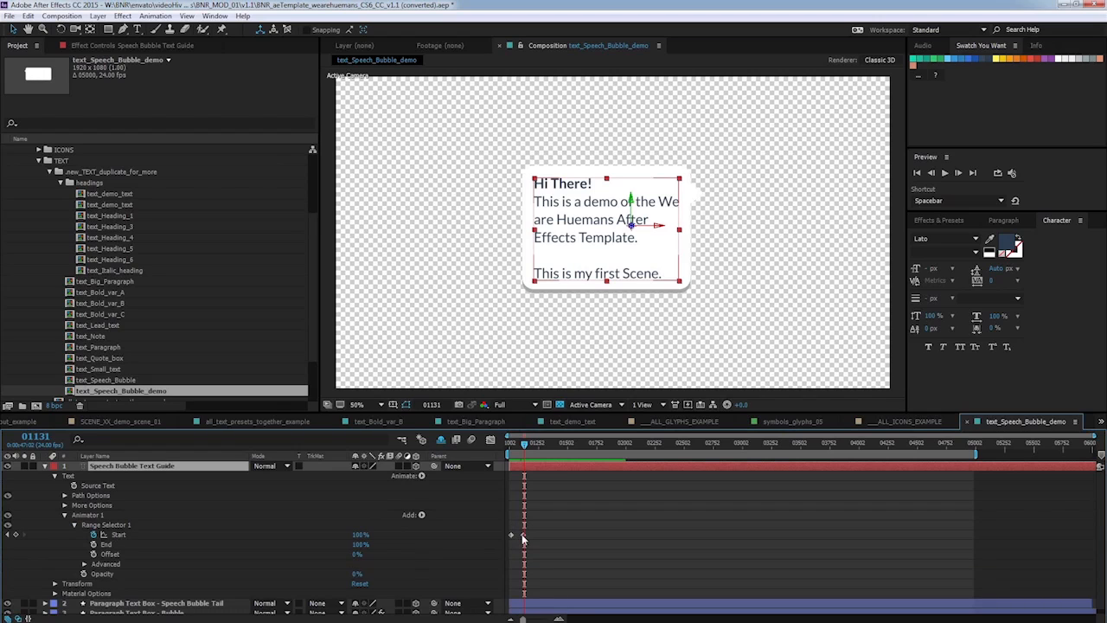
click(519, 444)
mouse_move(519, 444)
mouse_down()
mouse_move(509, 444)
mouse_move(524, 444)
mouse_up()
Add the text_Speech_Bubble_demo composition as a layer in SCENE_XX_demo_scene_01 above the character sequence.
click(140, 421)
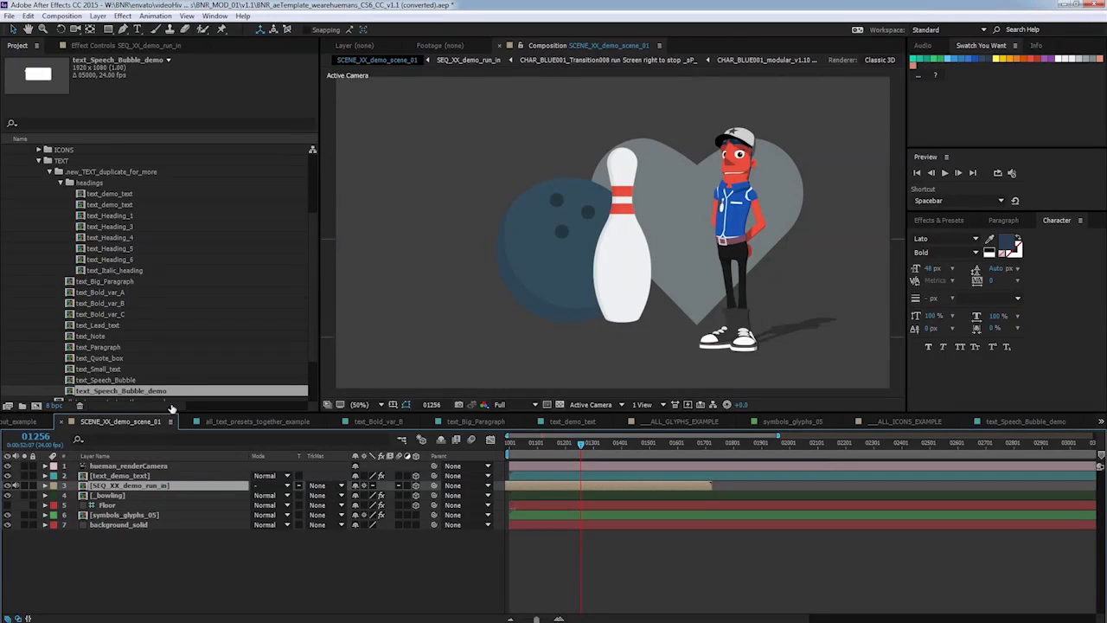
drag(95, 390, 173, 488)
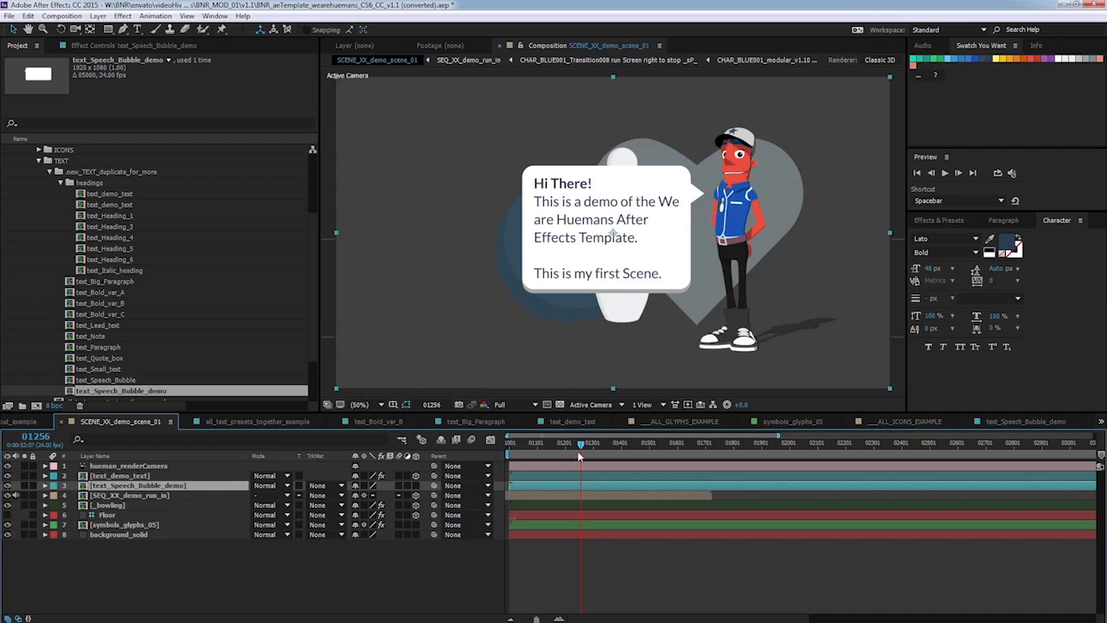
Make the speech bubble layer 3D and move it back into the camera's frame.
drag(580, 444, 580, 445)
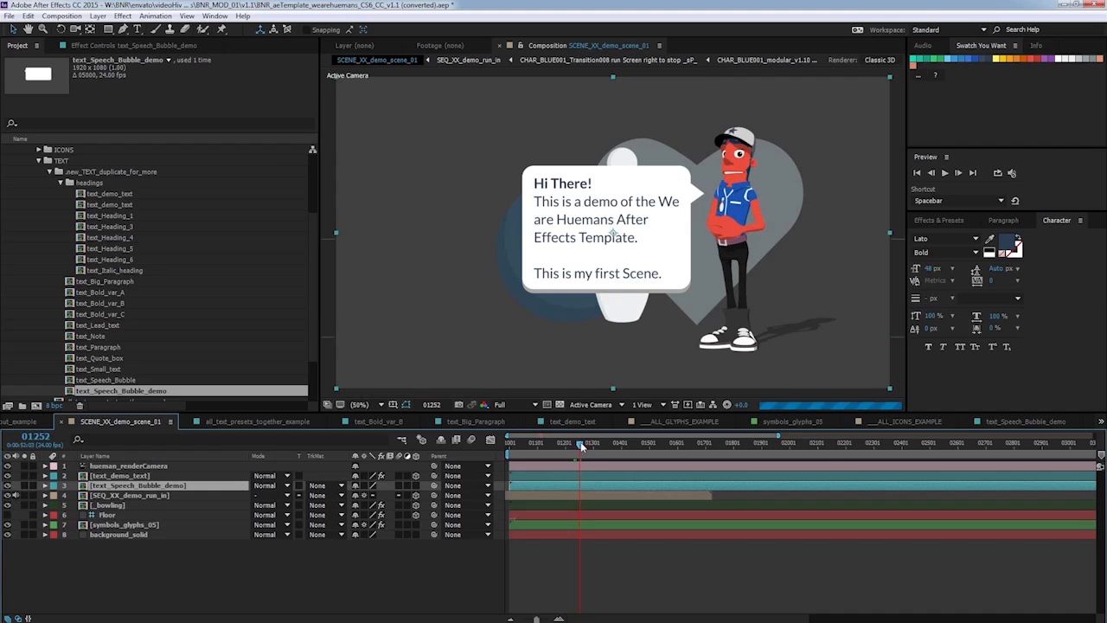
click(416, 485)
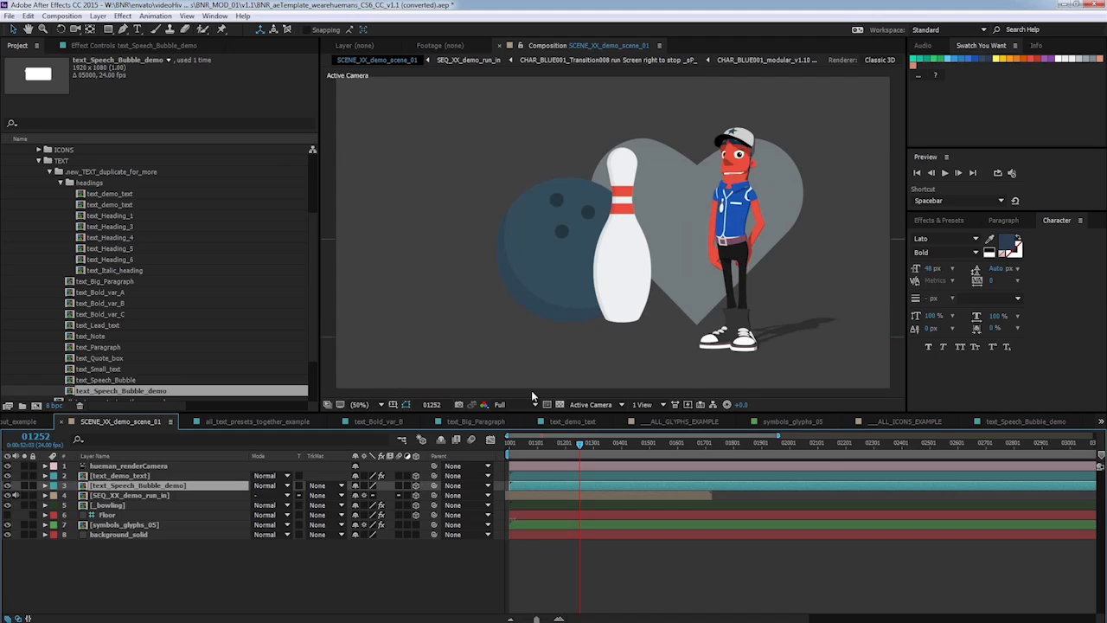
click(378, 404)
click(381, 474)
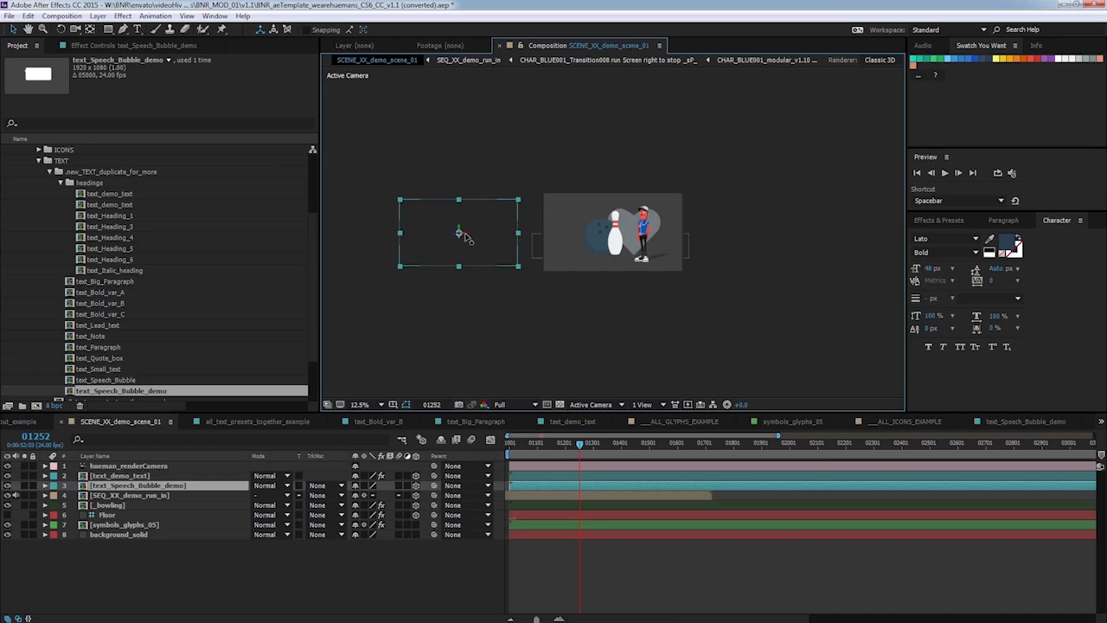
drag(465, 234, 613, 233)
Position the speech bubble beside the character's head at 50% view.
click(363, 404)
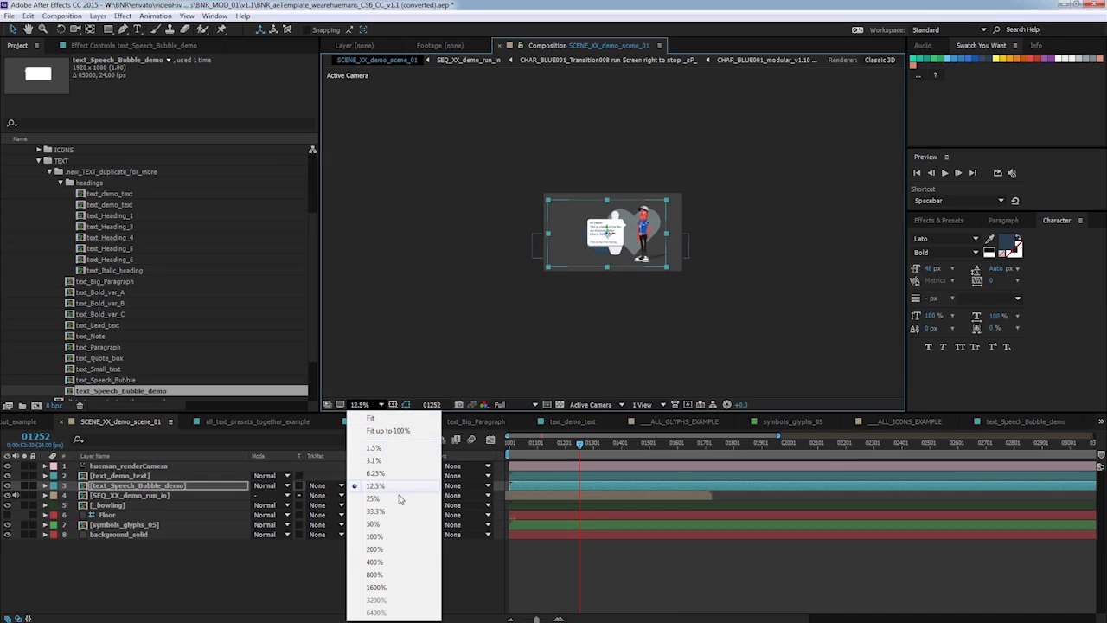
click(373, 524)
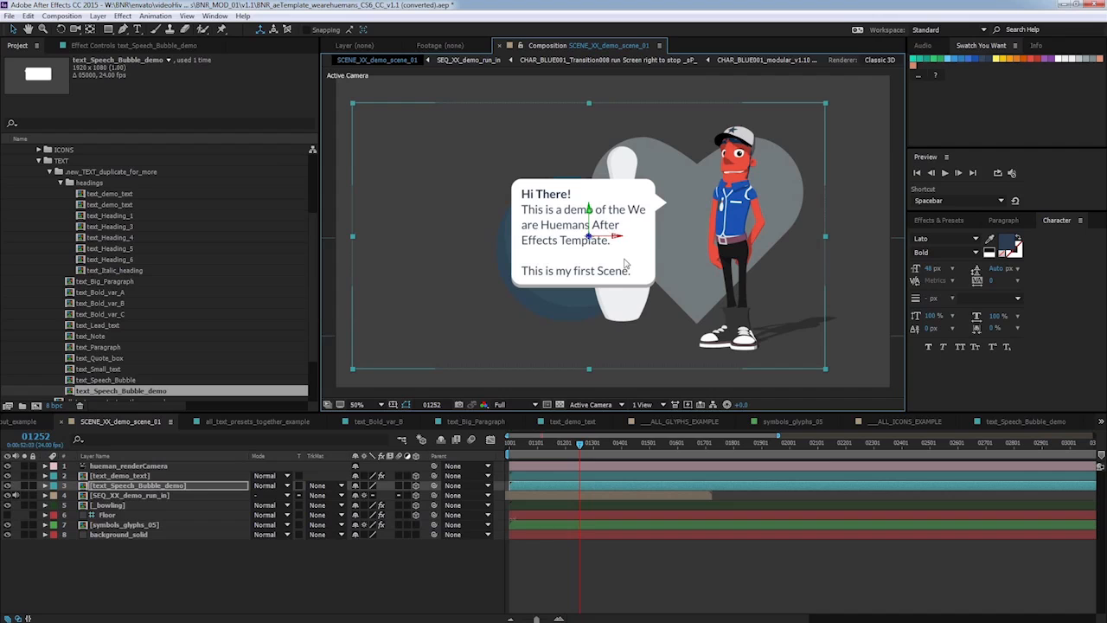
drag(644, 241, 659, 236)
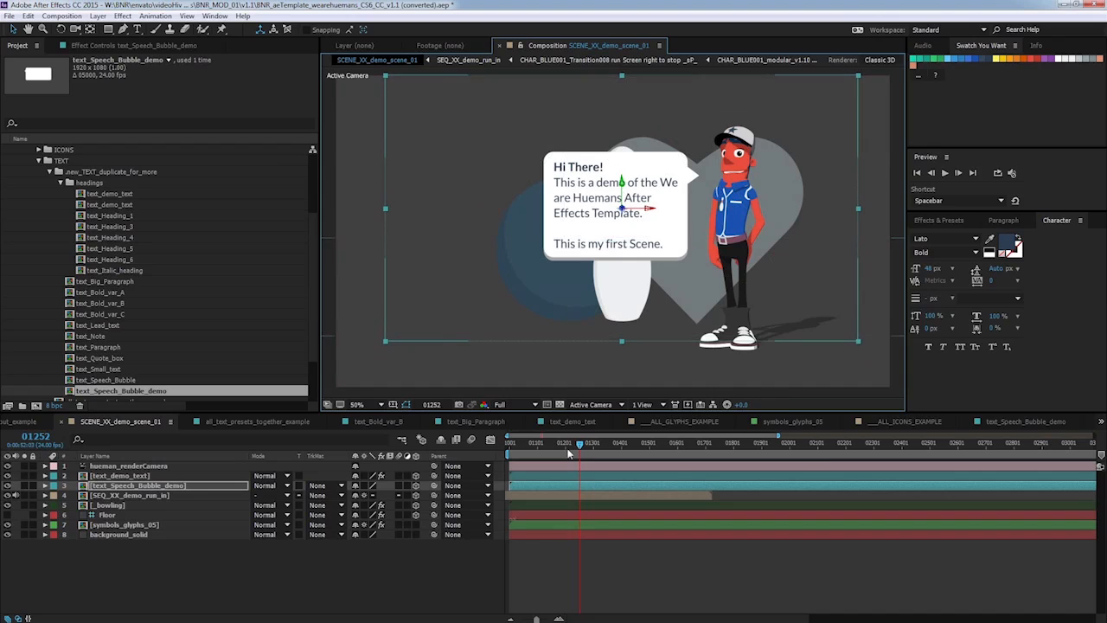
Shift the speech bubble layer so it starts at frame 01157, then scrub to preview.
click(544, 442)
mouse_move(544, 442)
mouse_down()
mouse_move(512, 430)
mouse_move(548, 435)
mouse_move(537, 430)
mouse_move(552, 426)
mouse_up()
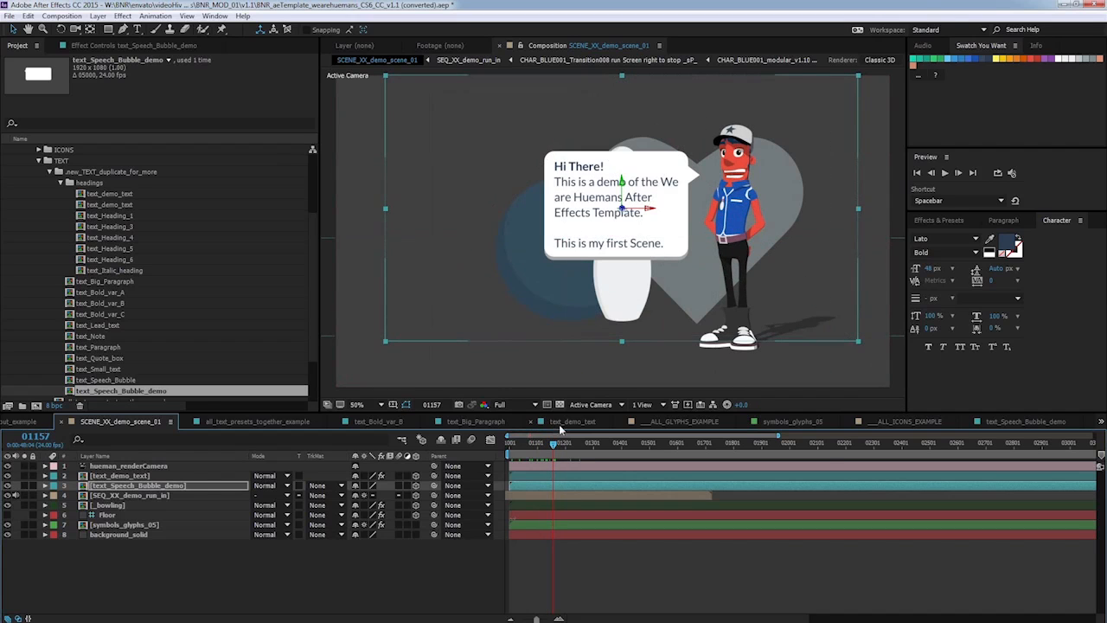
click(178, 486)
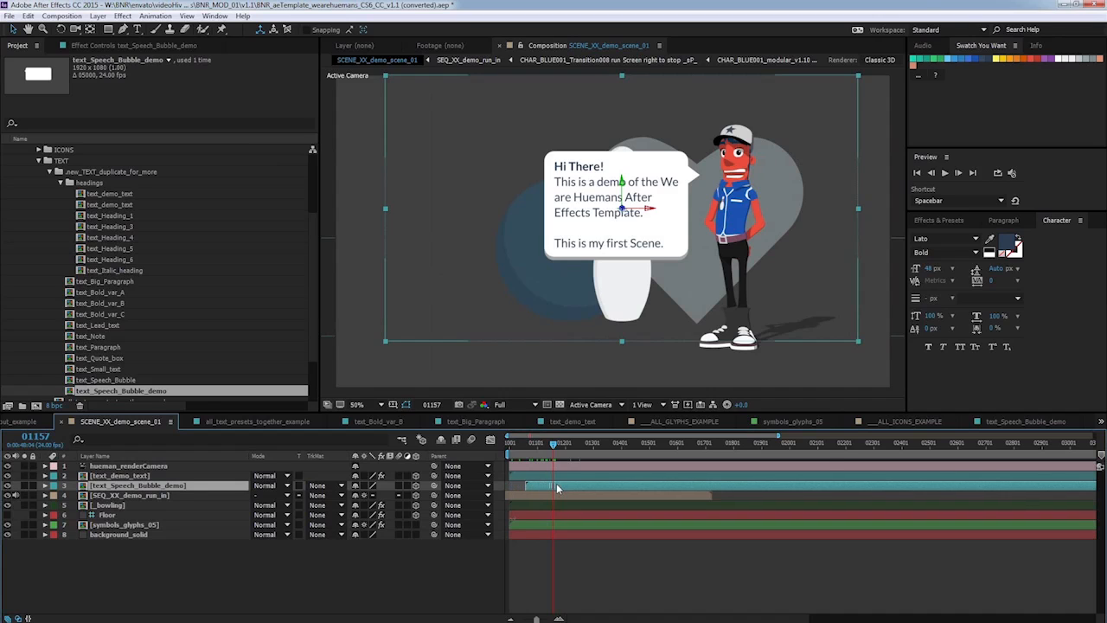
drag(556, 485, 579, 481)
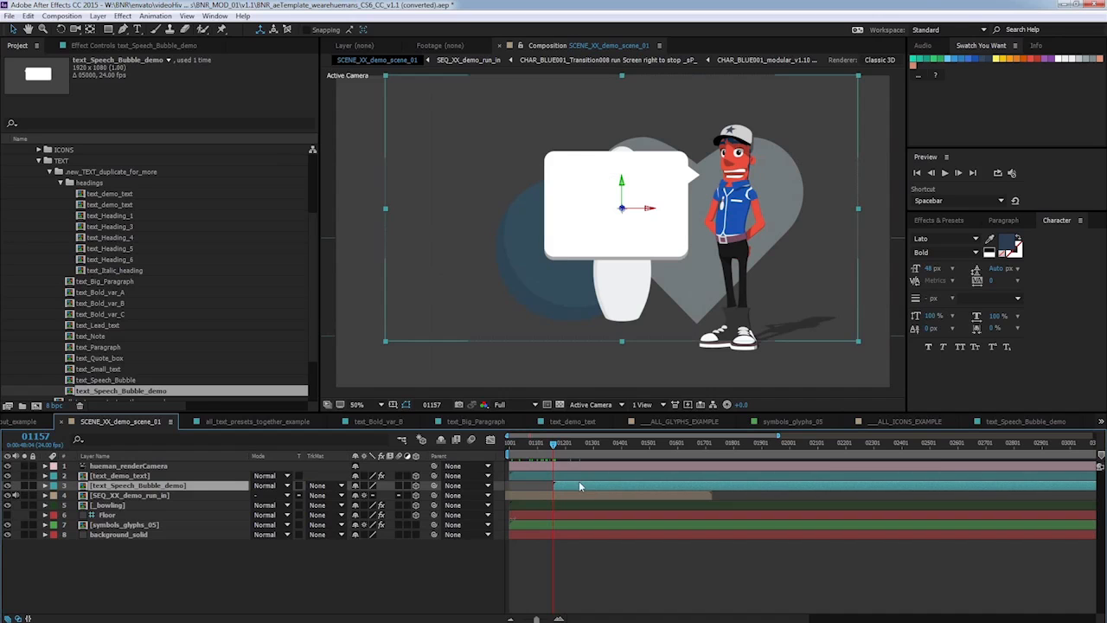
drag(554, 446, 563, 446)
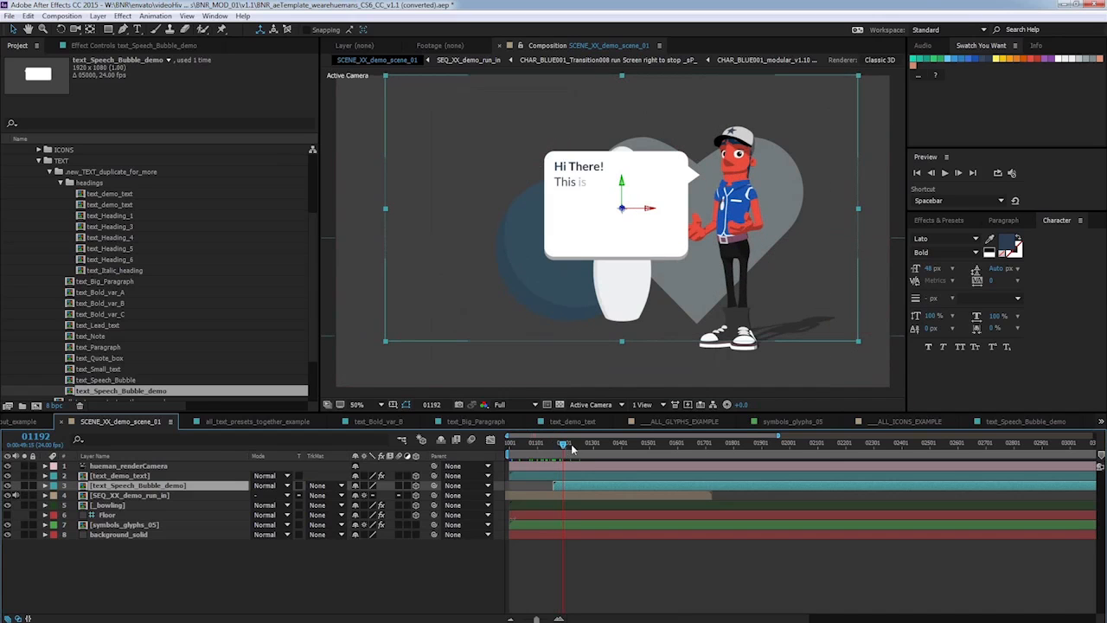
Set the speech bubble layer's Z position to 255 and its scale to 108%.
click(45, 485)
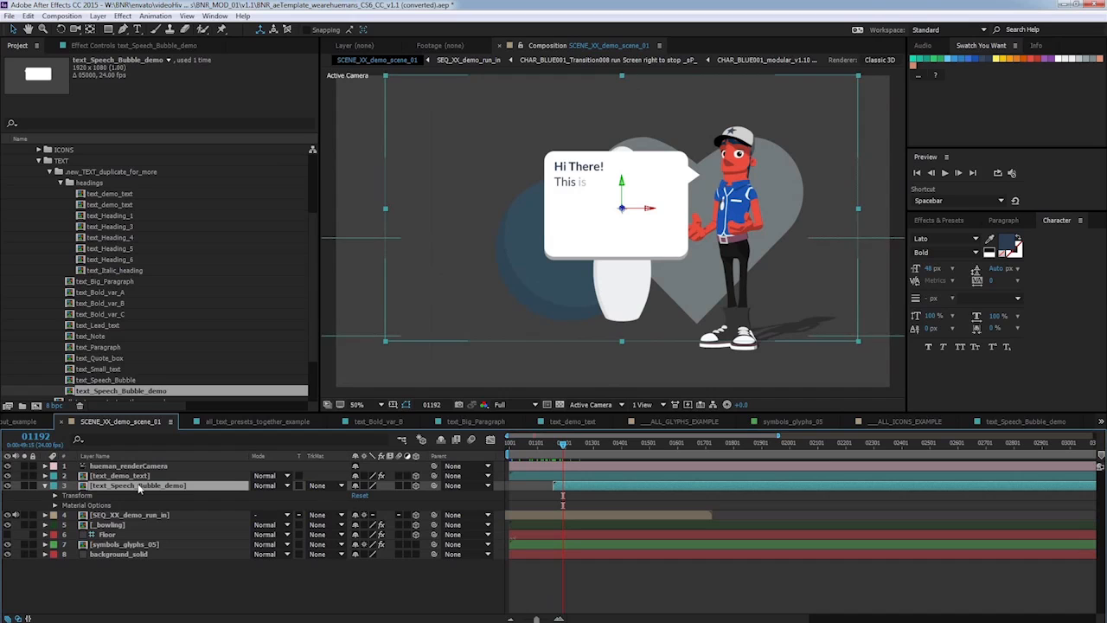
click(54, 494)
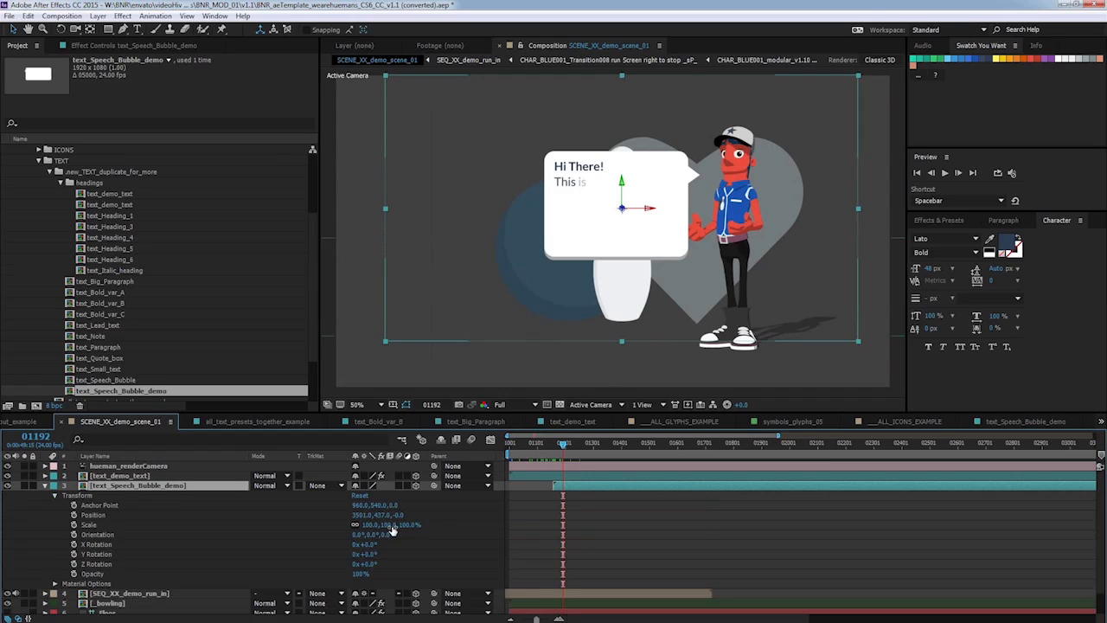
drag(398, 515, 413, 514)
drag(434, 506, 545, 462)
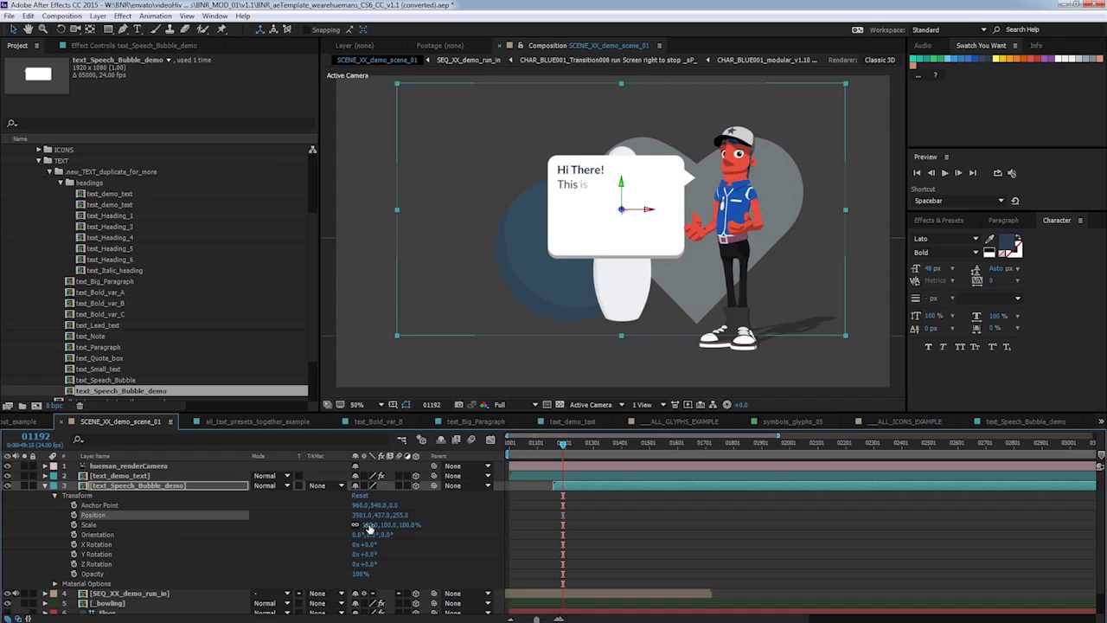
drag(369, 525, 398, 522)
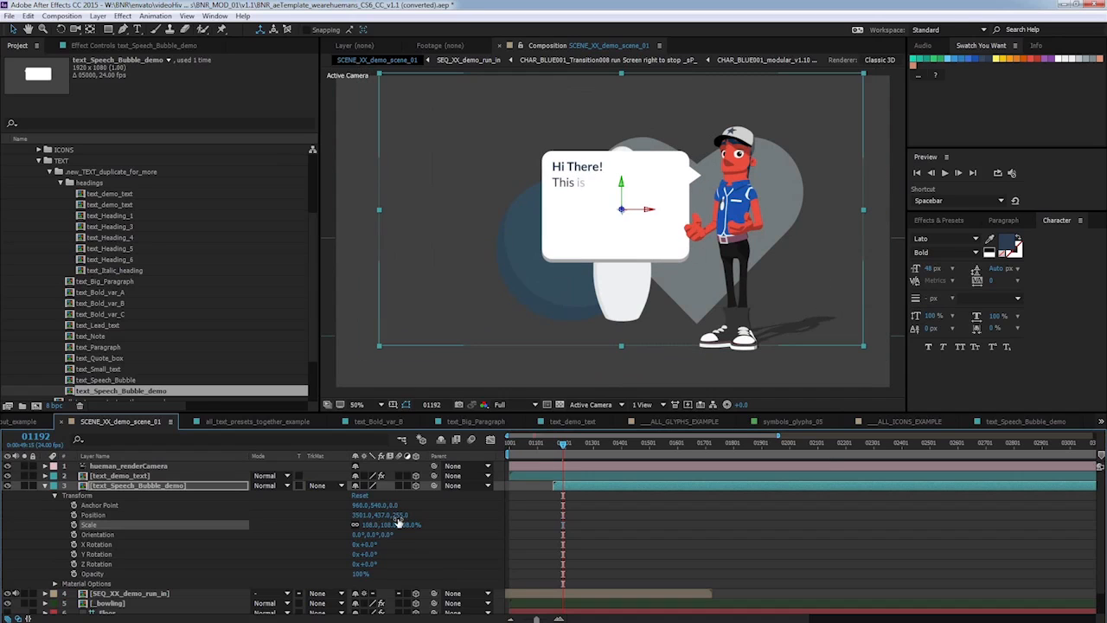
Apply the IN_scale_2d_or_3d_layers preset from motion_graphics to the speech bubble layer at frame 01157, then preview.
click(578, 445)
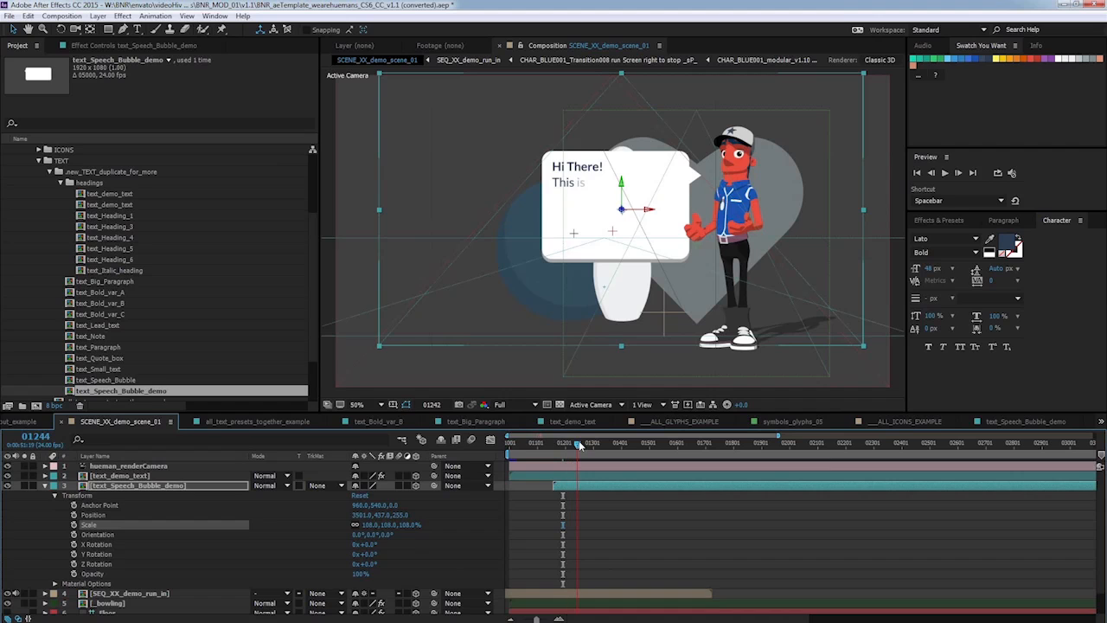
drag(578, 445, 553, 443)
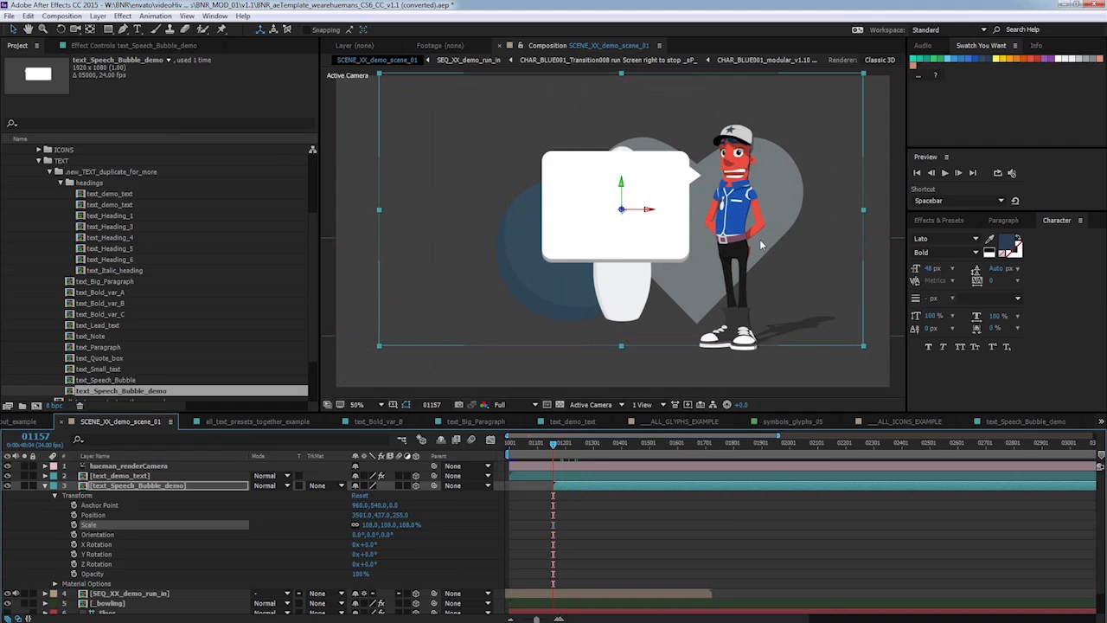
click(950, 221)
click(933, 267)
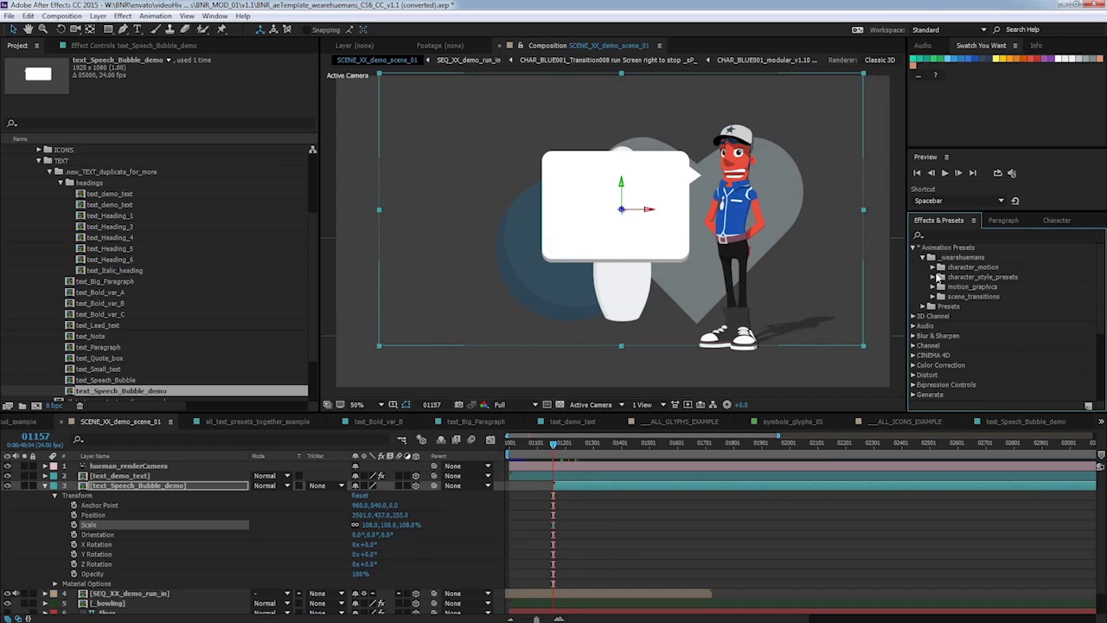
click(931, 287)
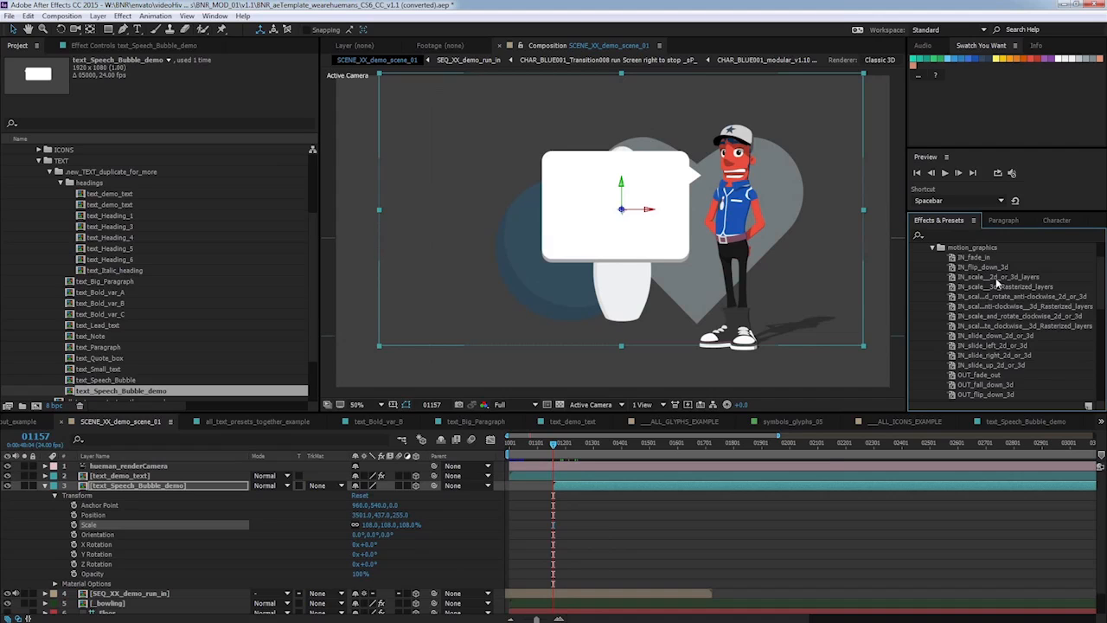
click(996, 277)
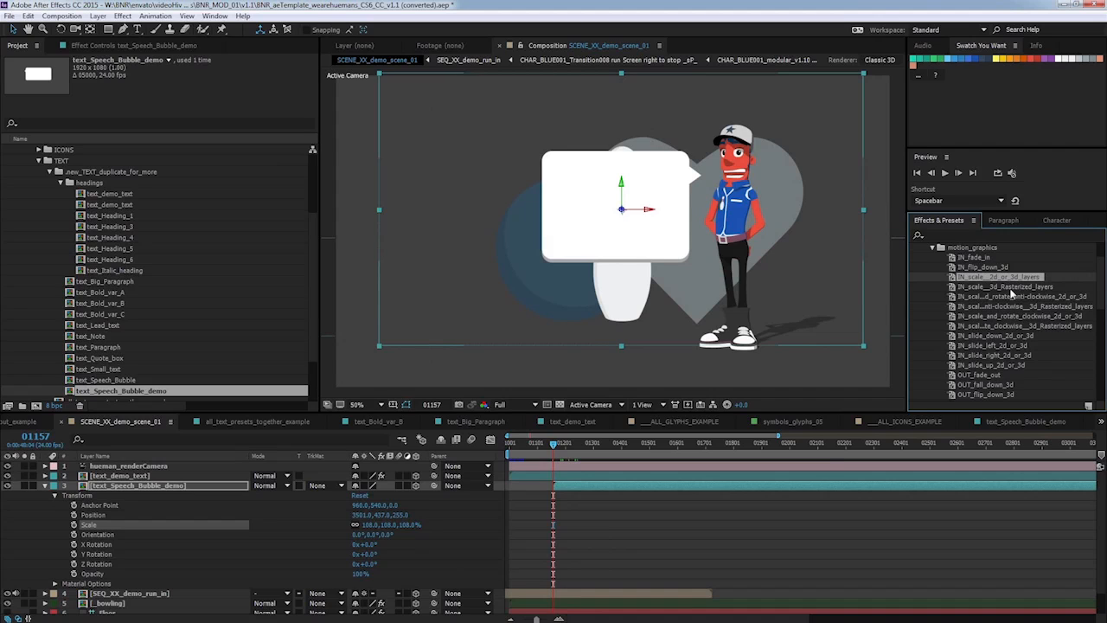
drag(1016, 279, 157, 488)
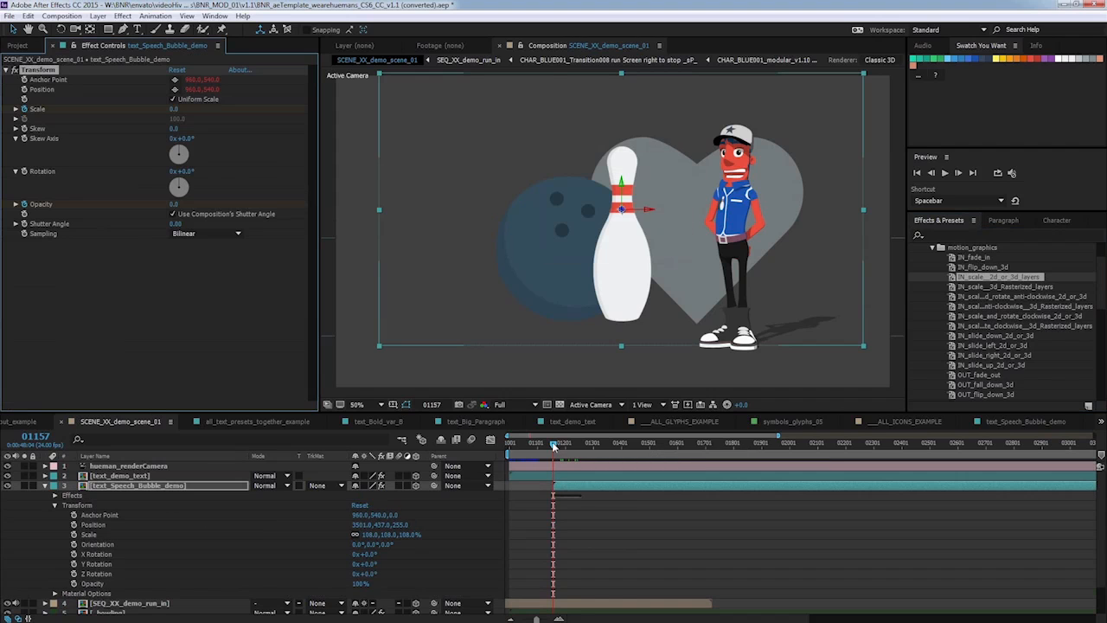
drag(553, 444, 565, 444)
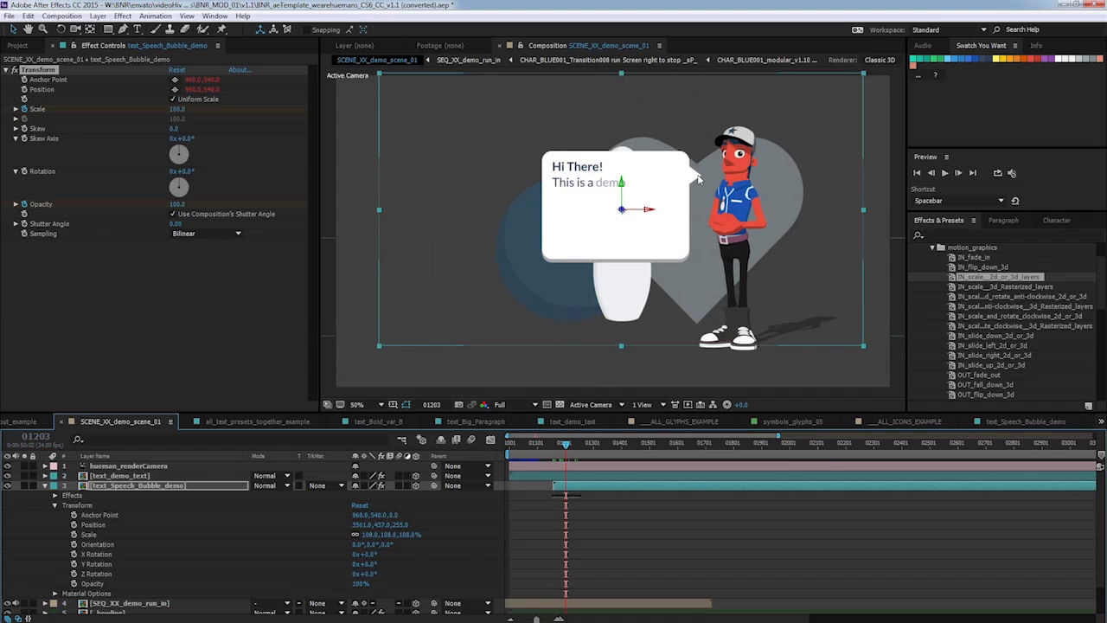
Set the speech bubble's anchor point to 1215, 406 and reposition the bubble so its tail sits beside the character's head.
click(113, 515)
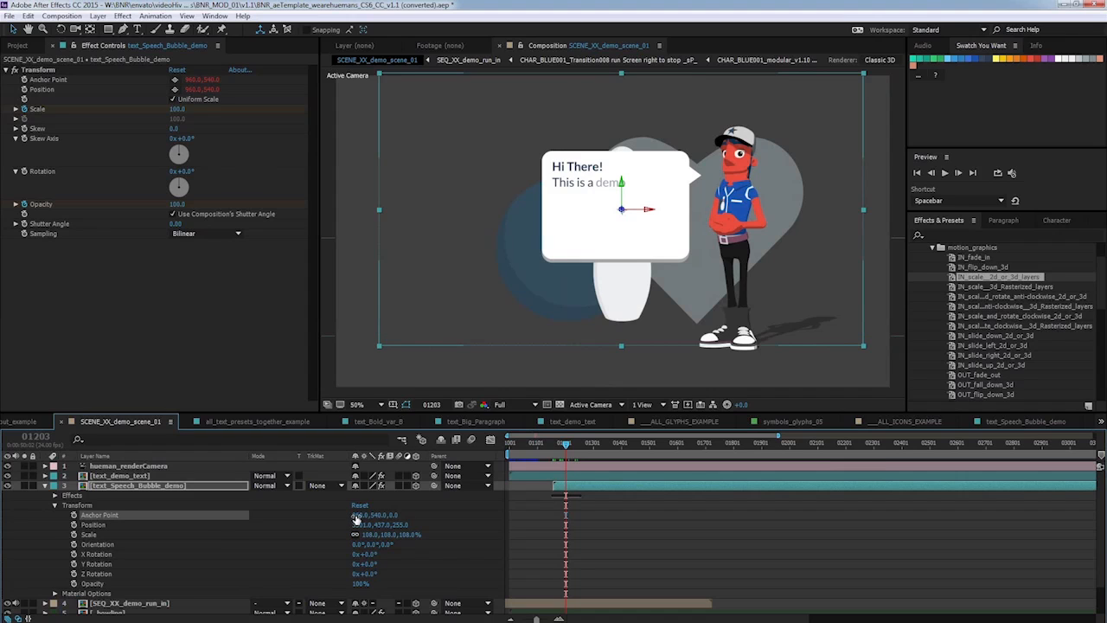
drag(360, 516, 475, 493)
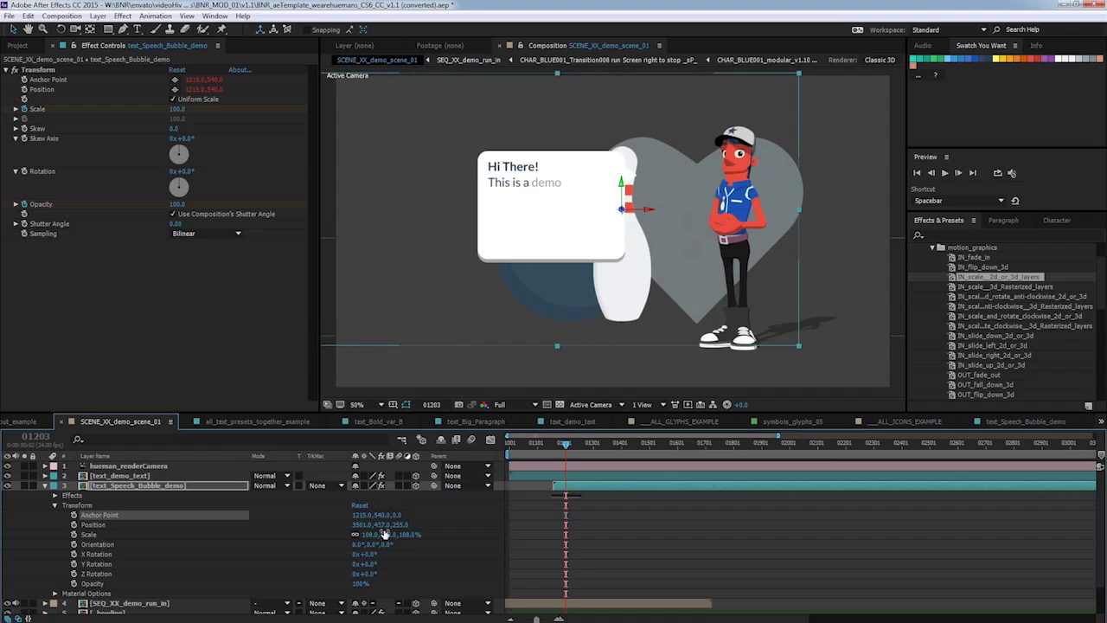
drag(379, 517, 320, 493)
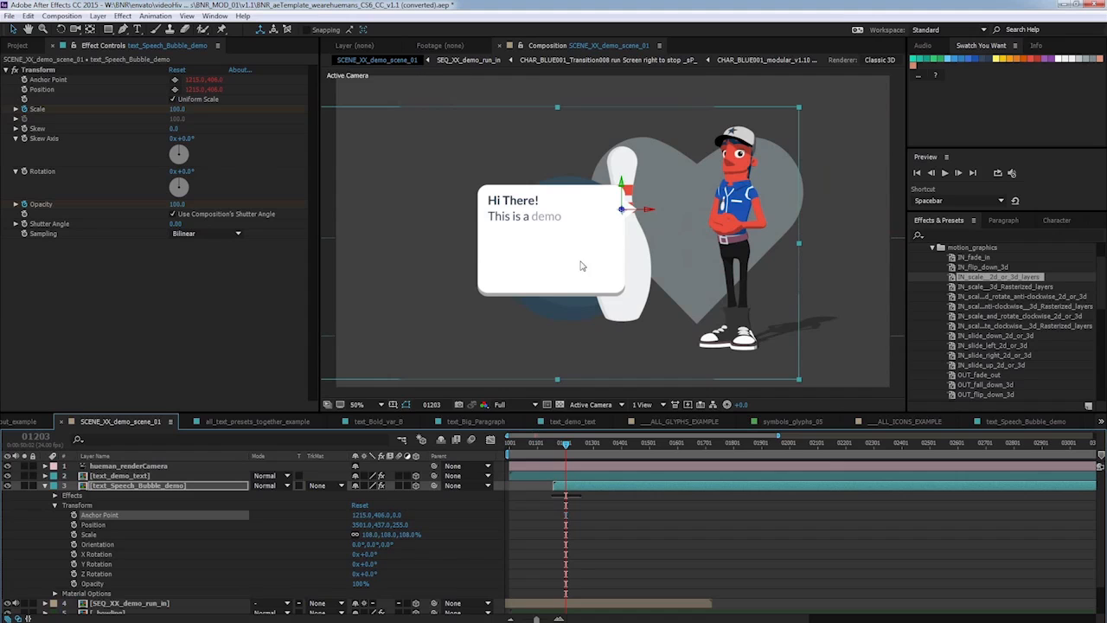
drag(583, 265, 641, 232)
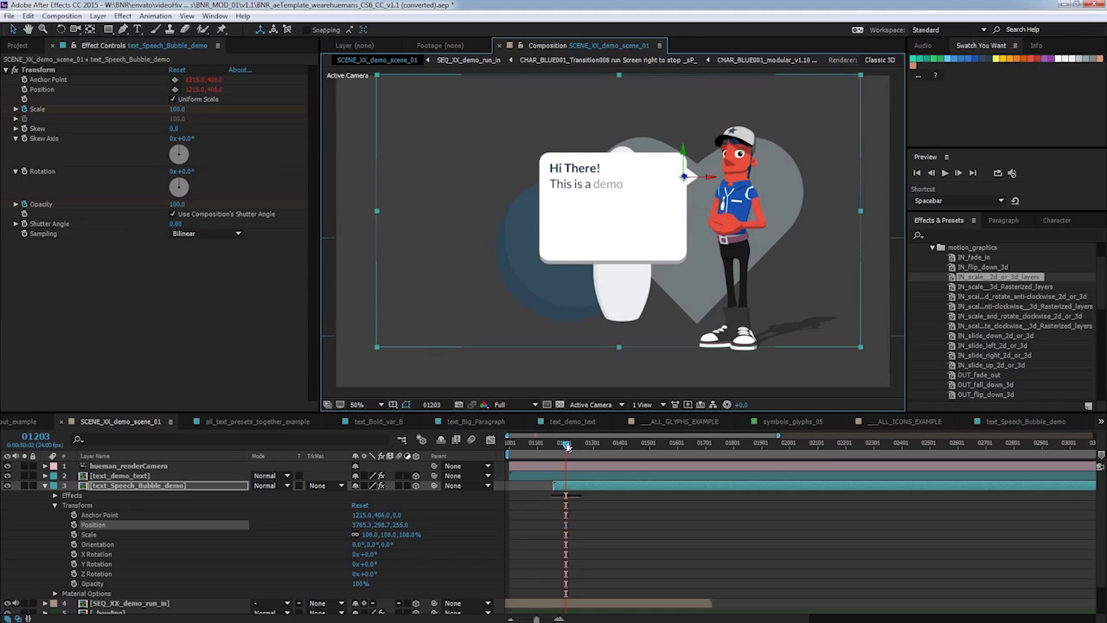
Scrub the timeline to frame 01320 to preview the bubble animation and collapse the speech bubble layer's properties.
click(563, 446)
drag(562, 446, 598, 443)
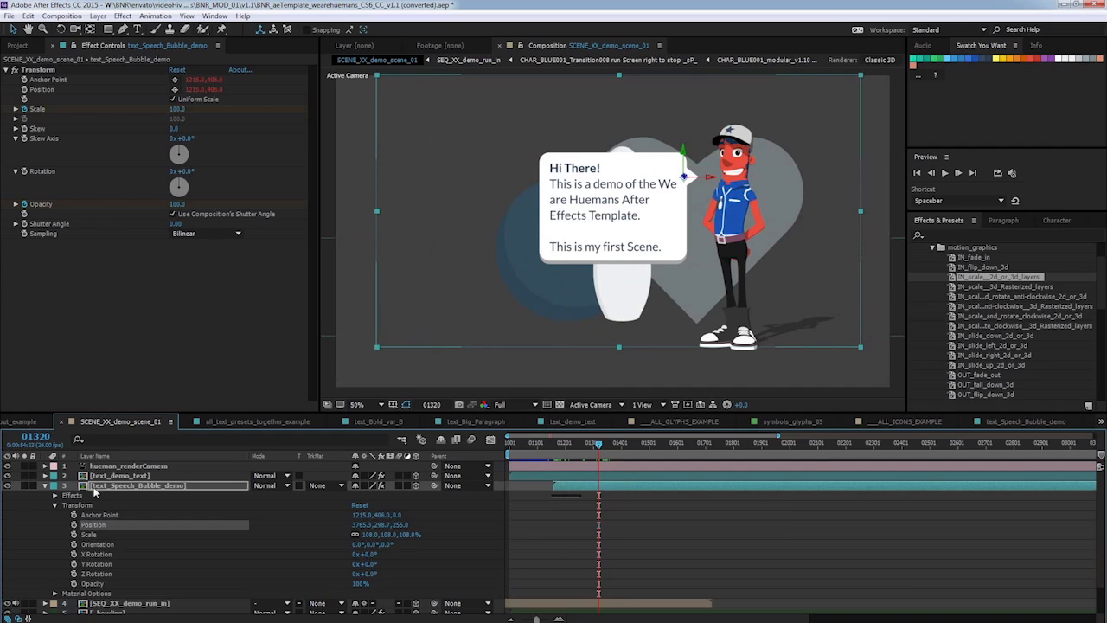
click(45, 485)
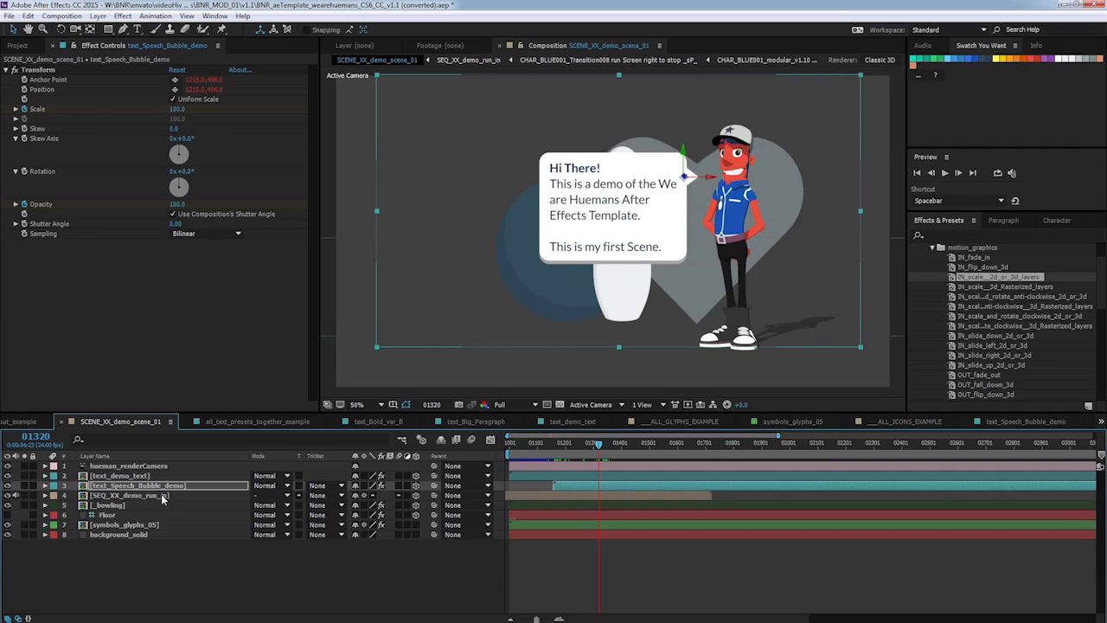
Open the SEQ_XX_demo_run_in composition and switch to the project library.
click(165, 499)
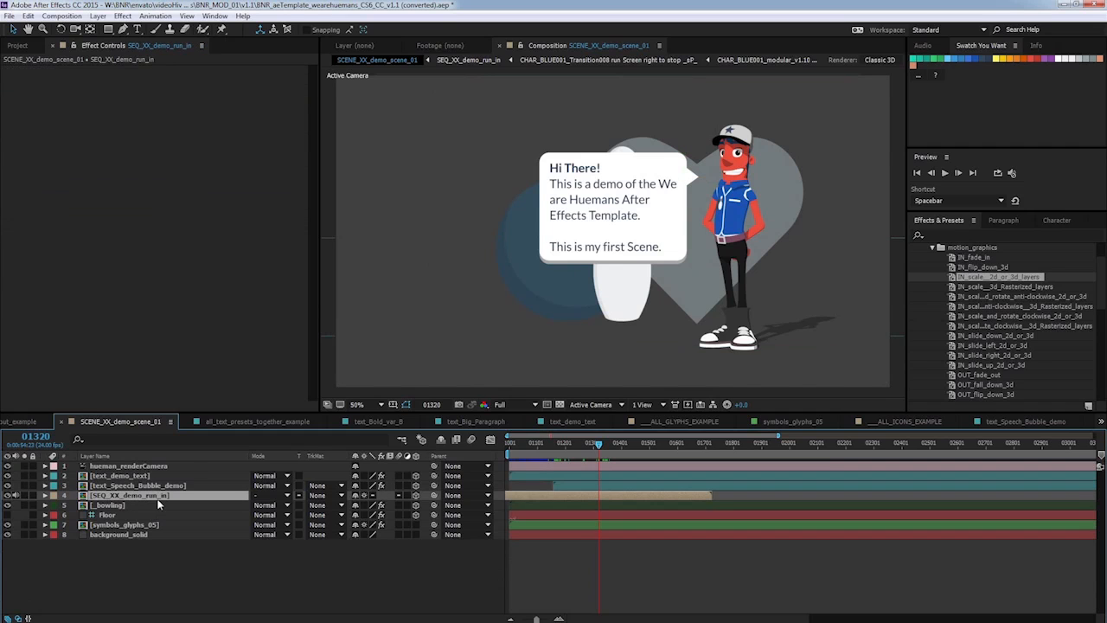
double_click(158, 494)
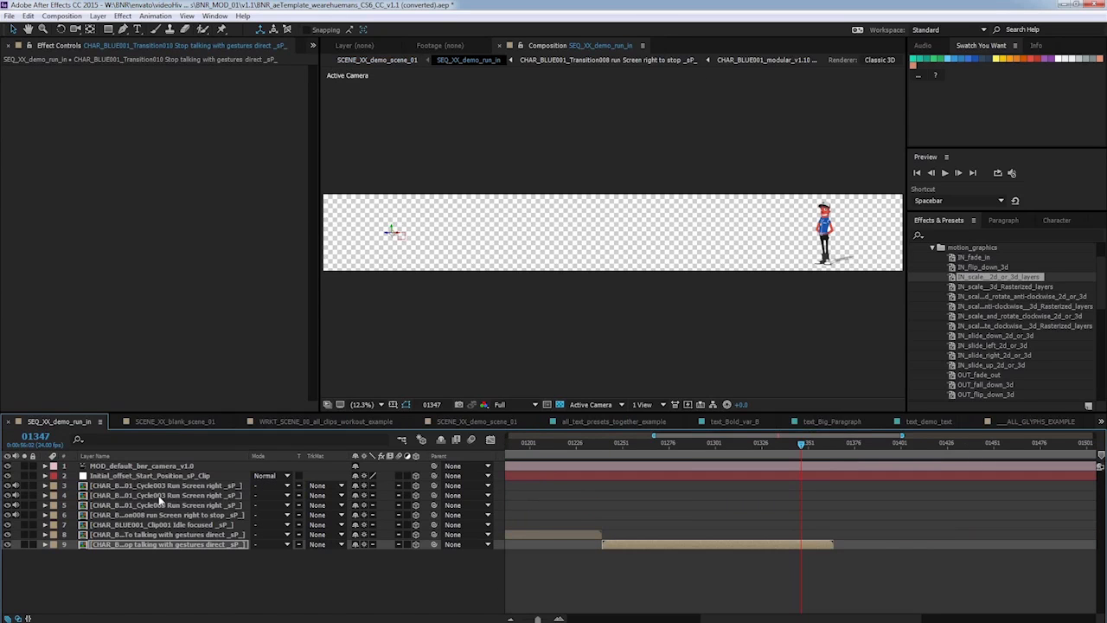
drag(319, 138, 337, 136)
click(9, 47)
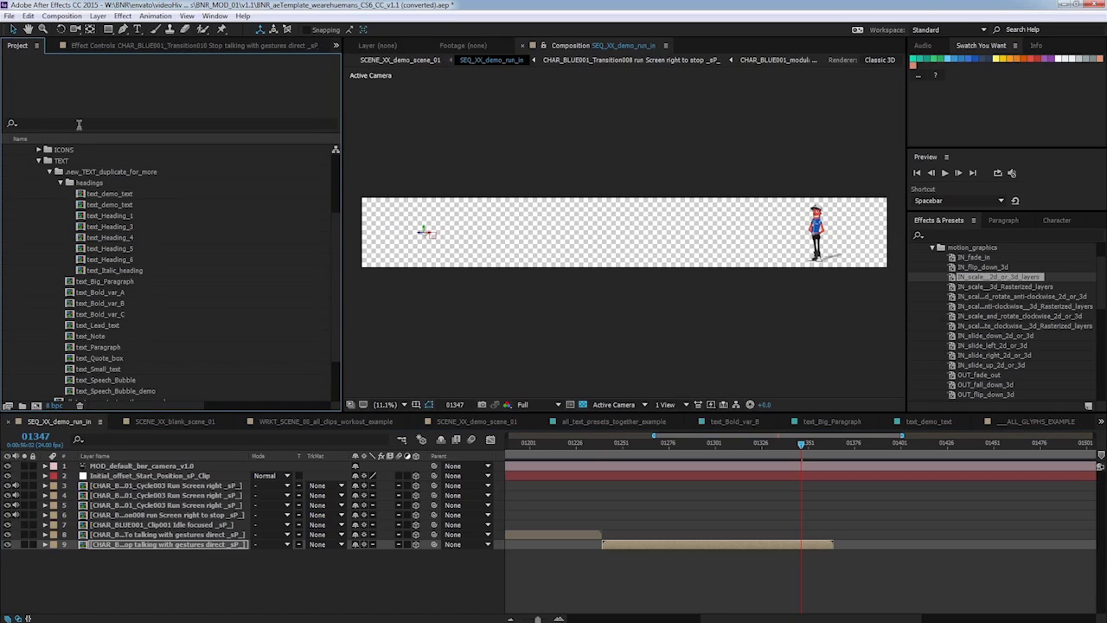
Add CHAR_BLUE001_Transition006 To run Screen right from the TRANSITIONS folder as a new layer, placed right after the last clip.
click(38, 160)
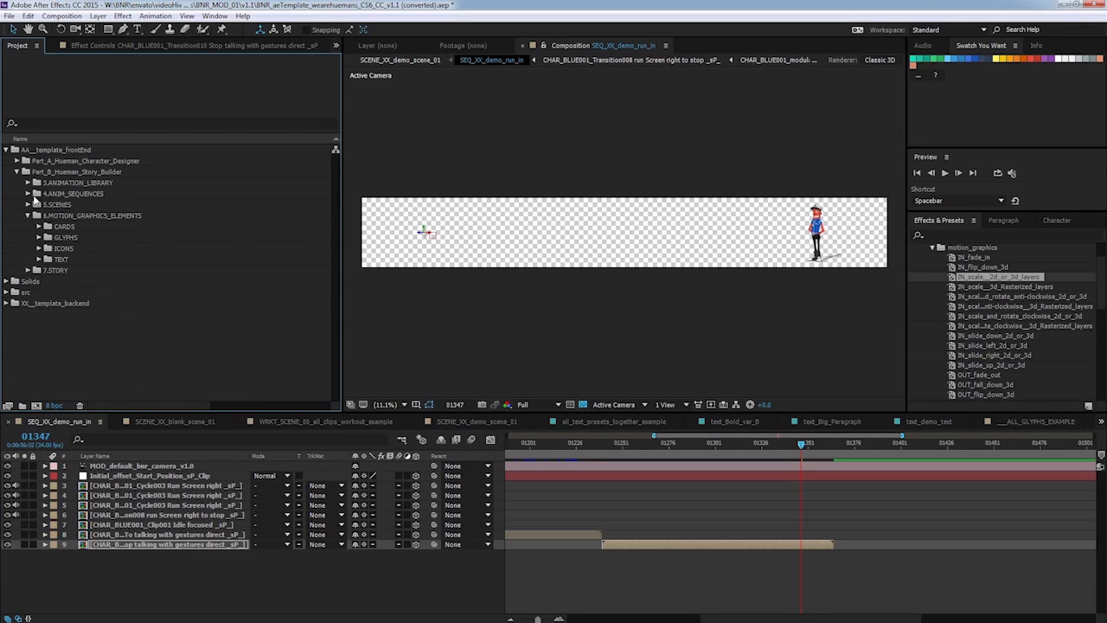
click(26, 183)
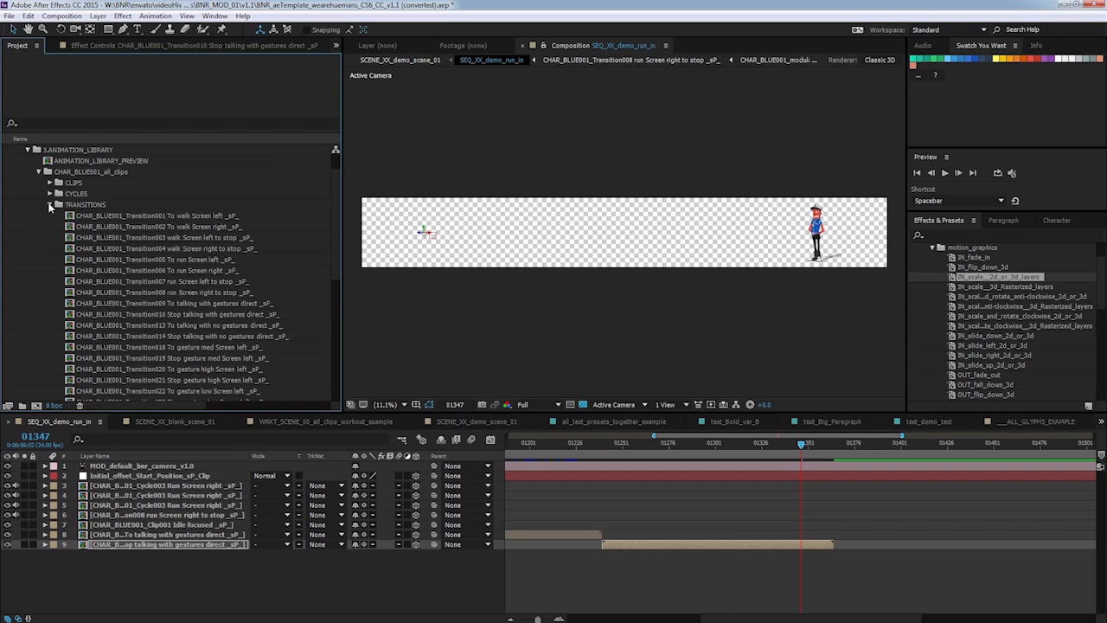
scroll(339, 247, down, 3)
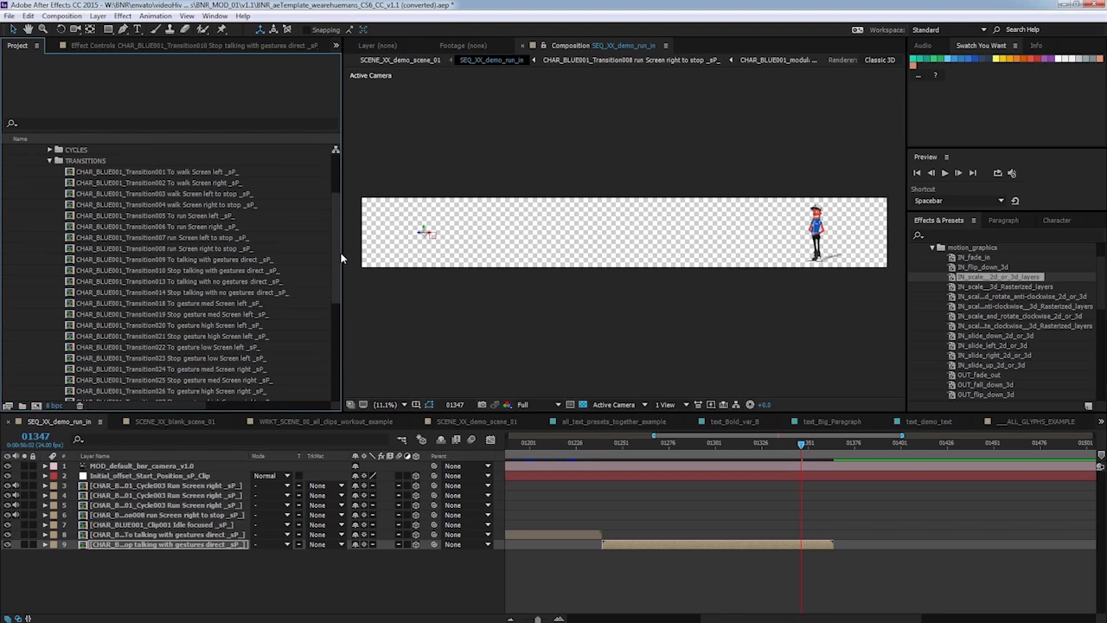
click(227, 216)
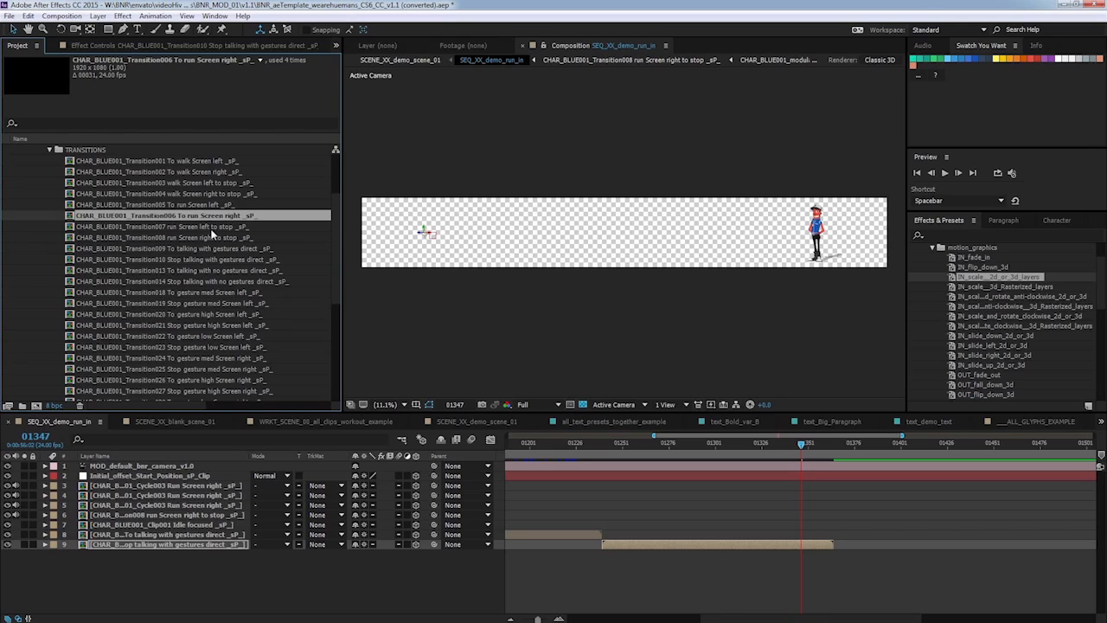
drag(203, 218, 308, 571)
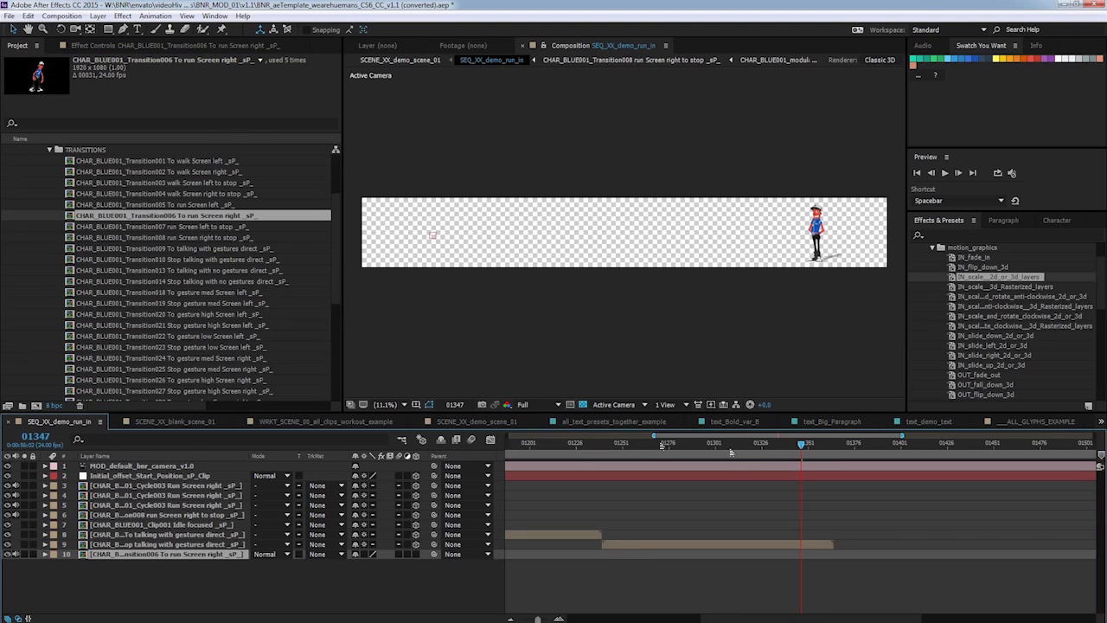
drag(654, 436, 583, 436)
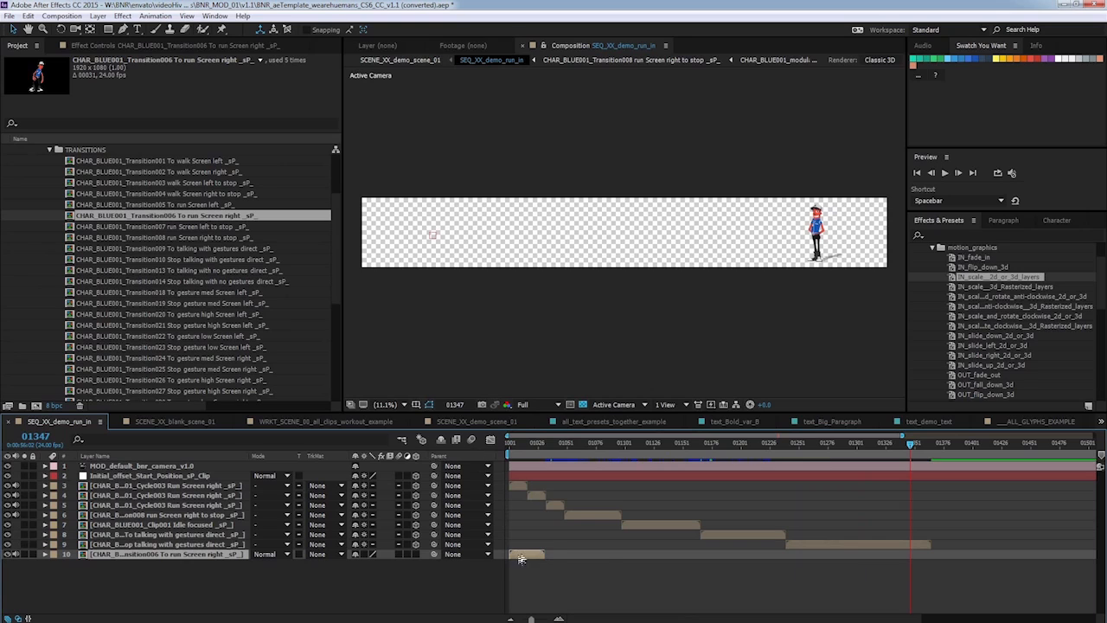
drag(519, 554, 945, 554)
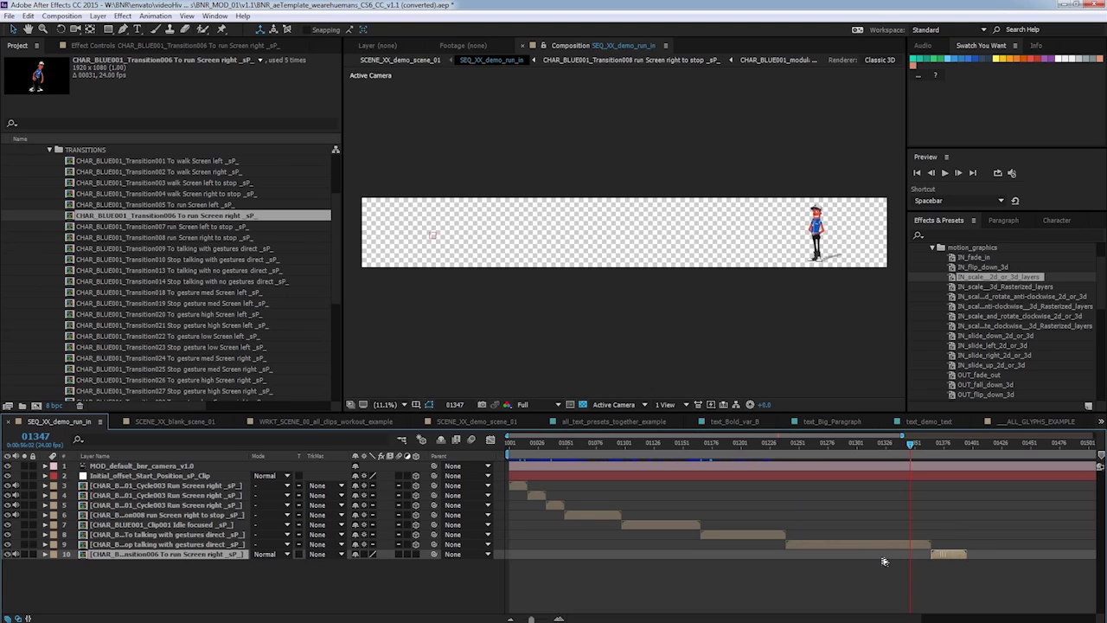
key(bracketright)
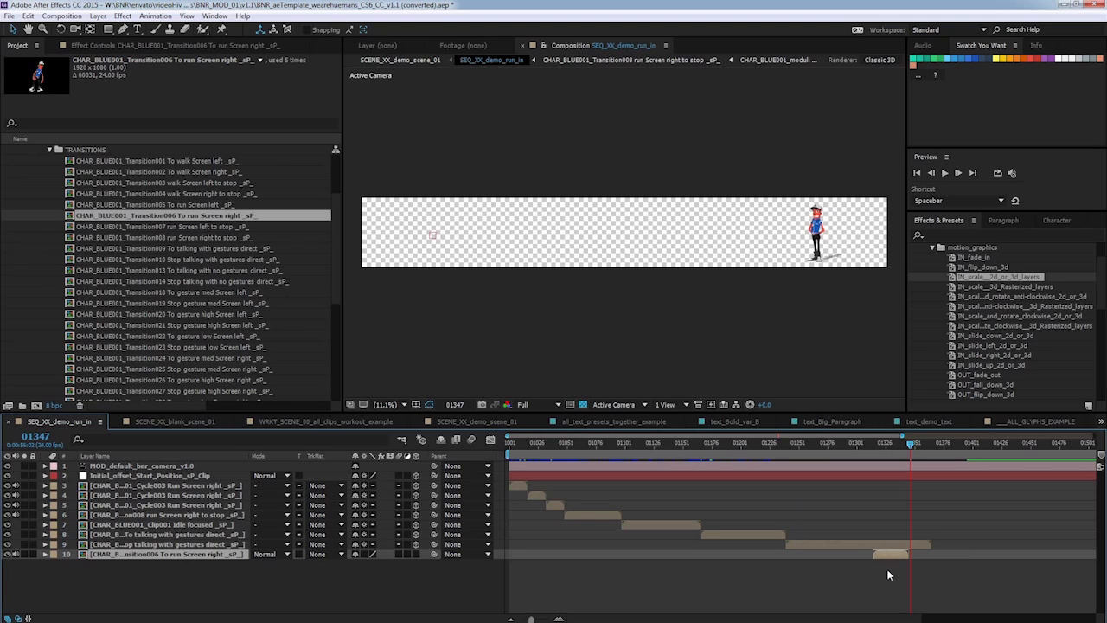
drag(889, 557, 952, 556)
drag(508, 436, 724, 437)
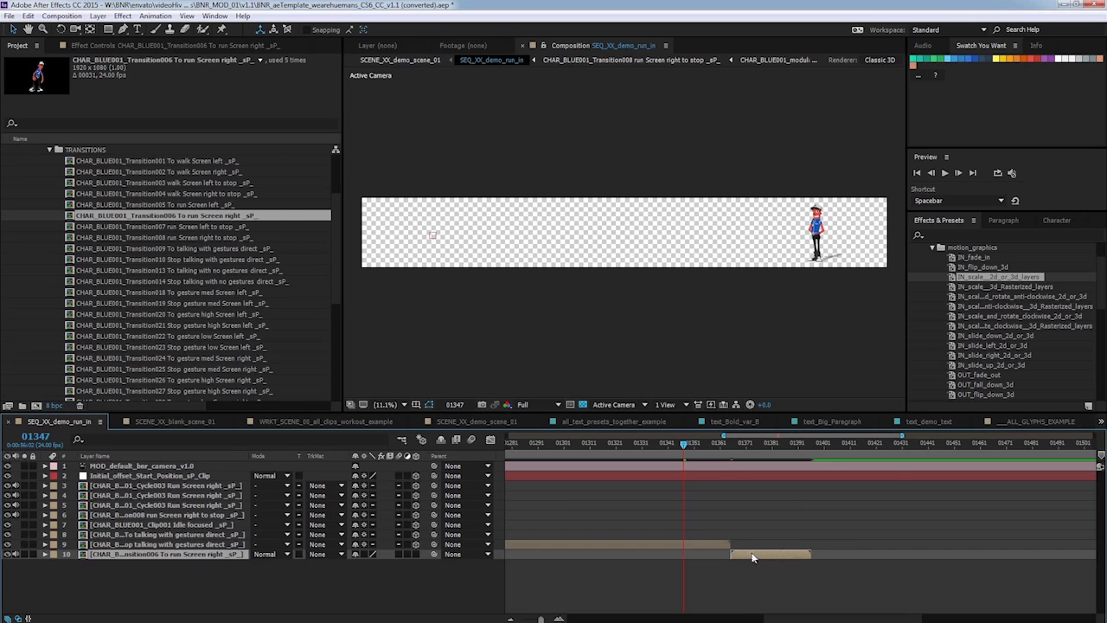
drag(689, 444, 731, 447)
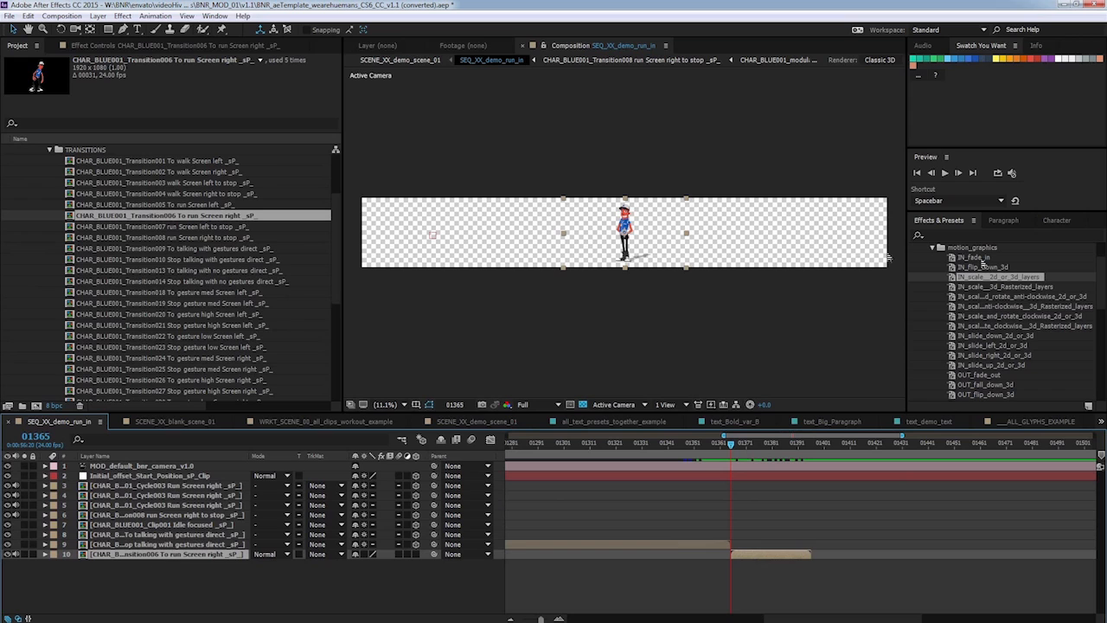
Apply the character_motion Transition006 To run Screen right preset to the new clip layer and scrub to check it.
click(933, 249)
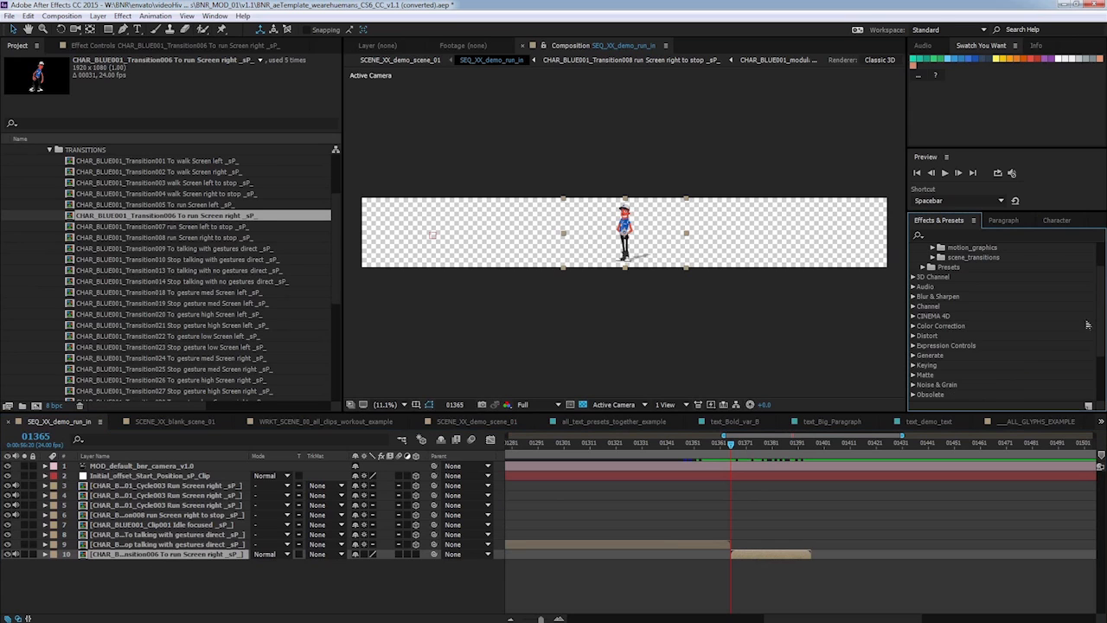
scroll(968, 294, up, 2)
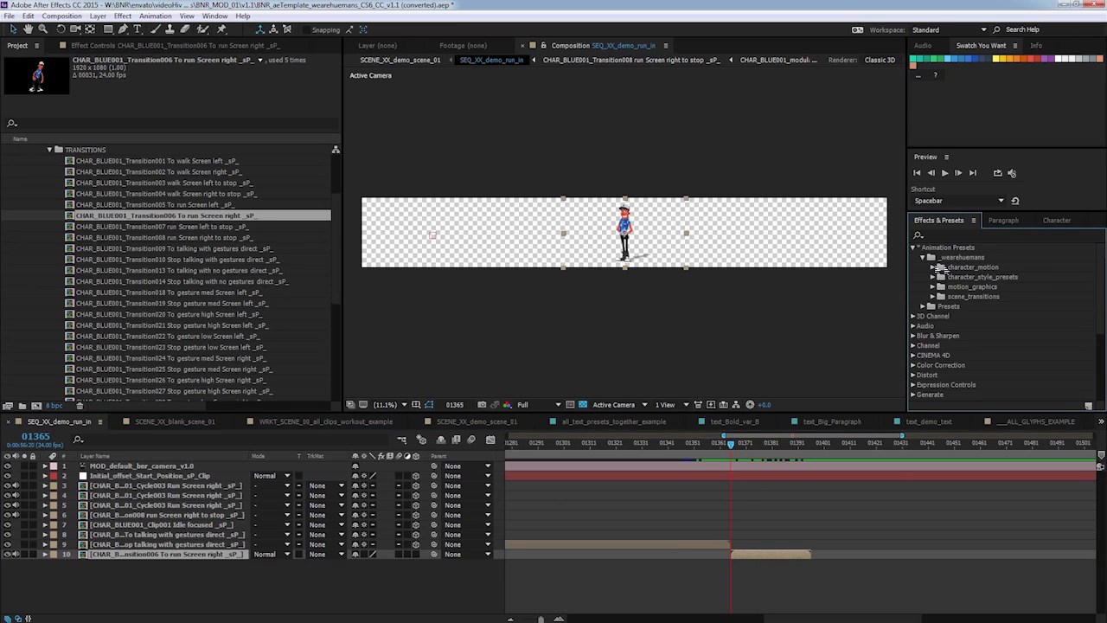
click(933, 268)
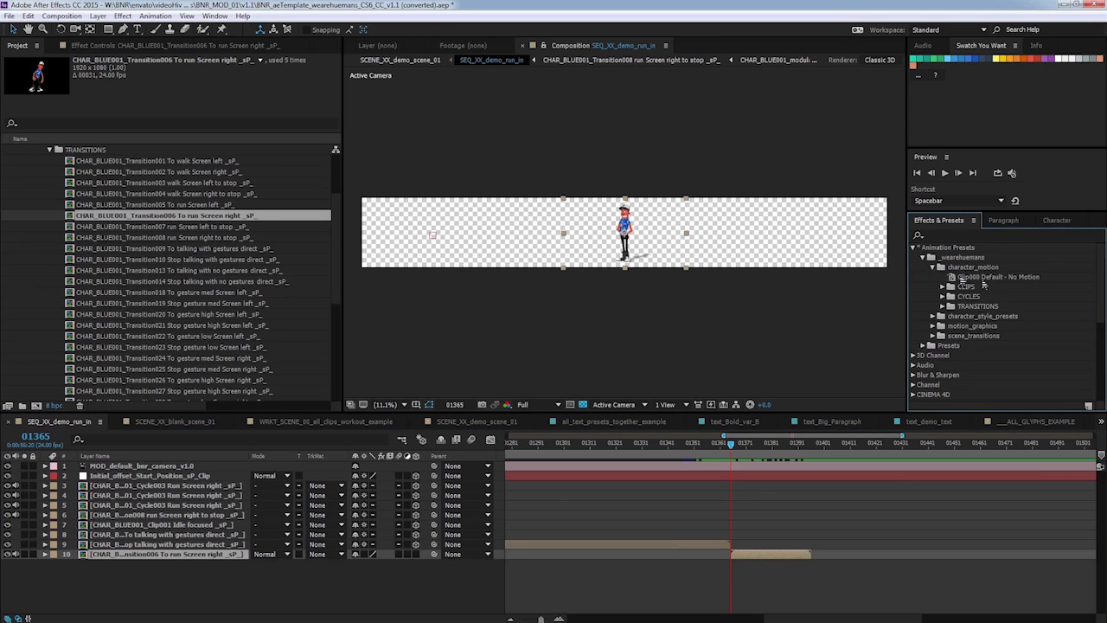
click(942, 306)
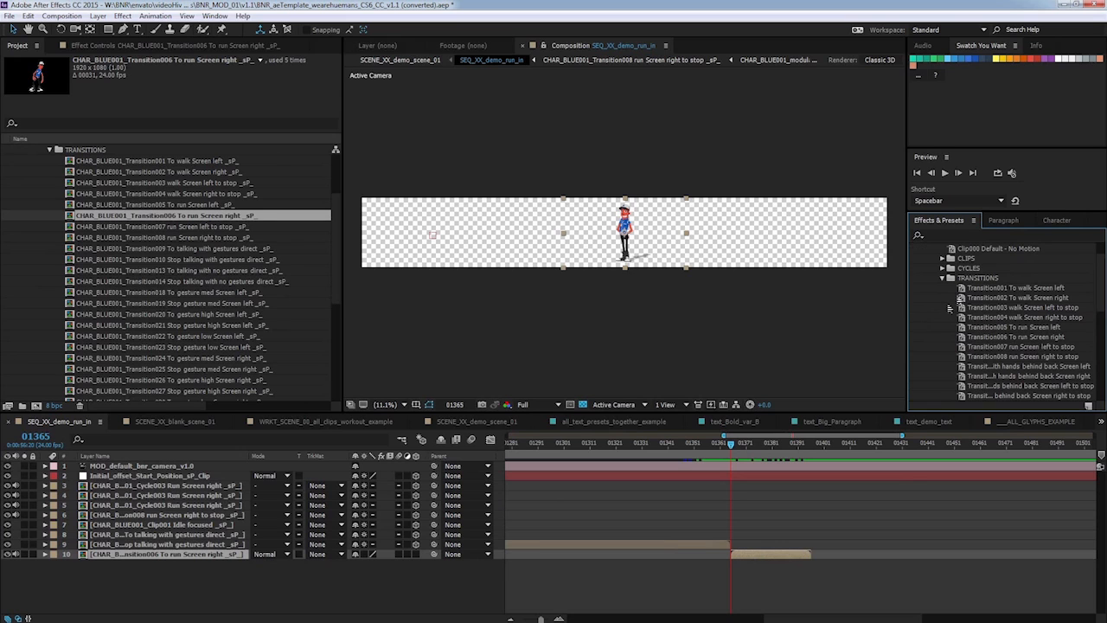
mouse_move(1036, 338)
mouse_down()
mouse_move(1041, 346)
mouse_move(768, 558)
mouse_up()
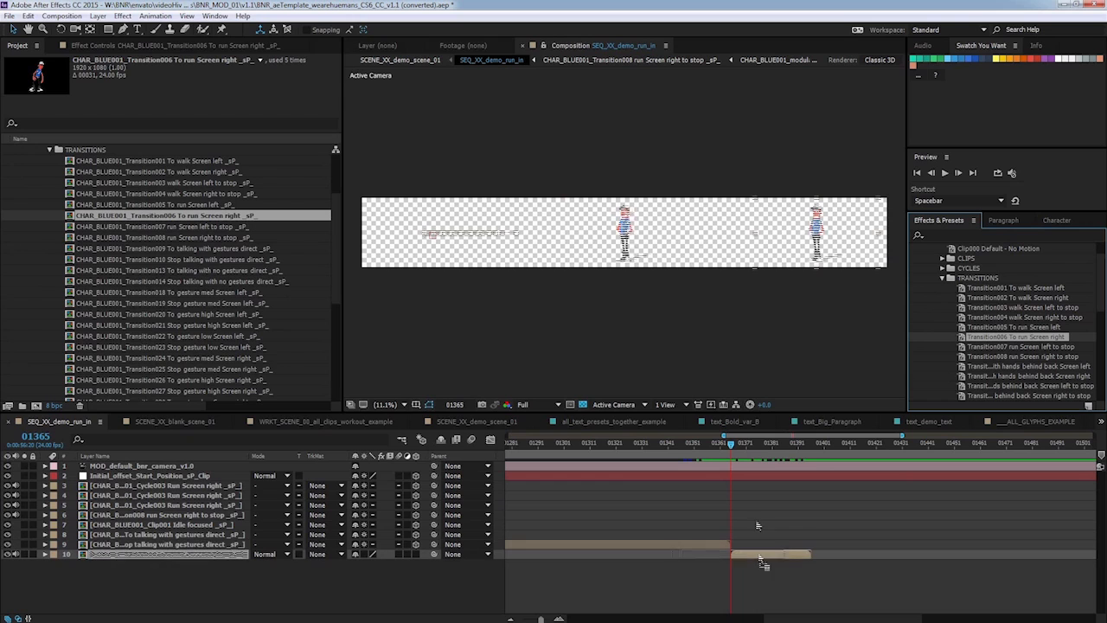
click(416, 554)
click(364, 554)
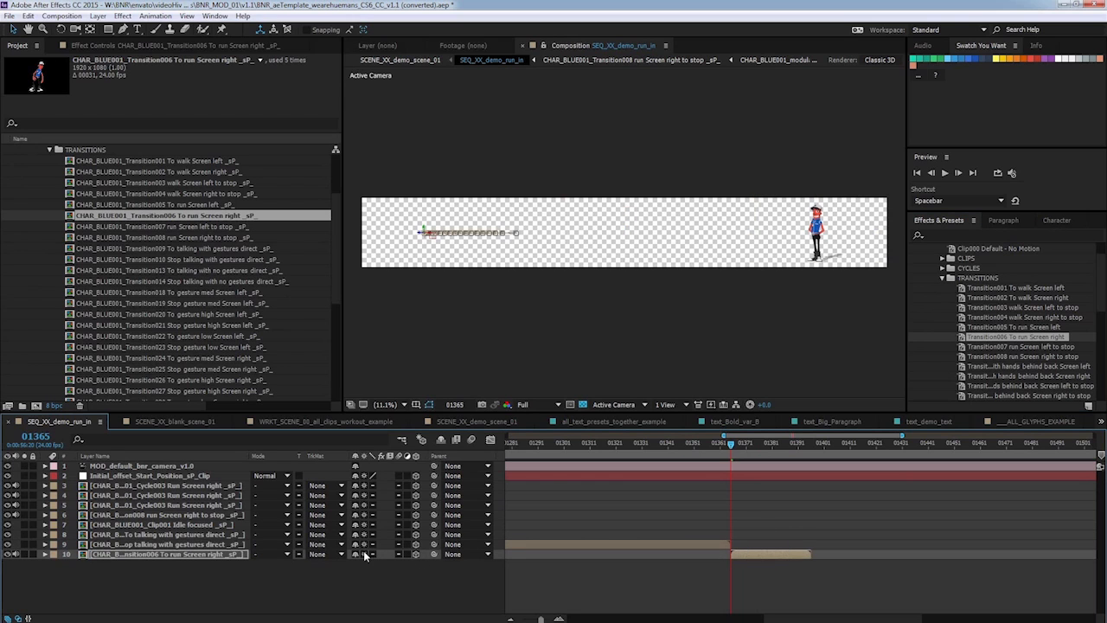
drag(734, 442, 710, 437)
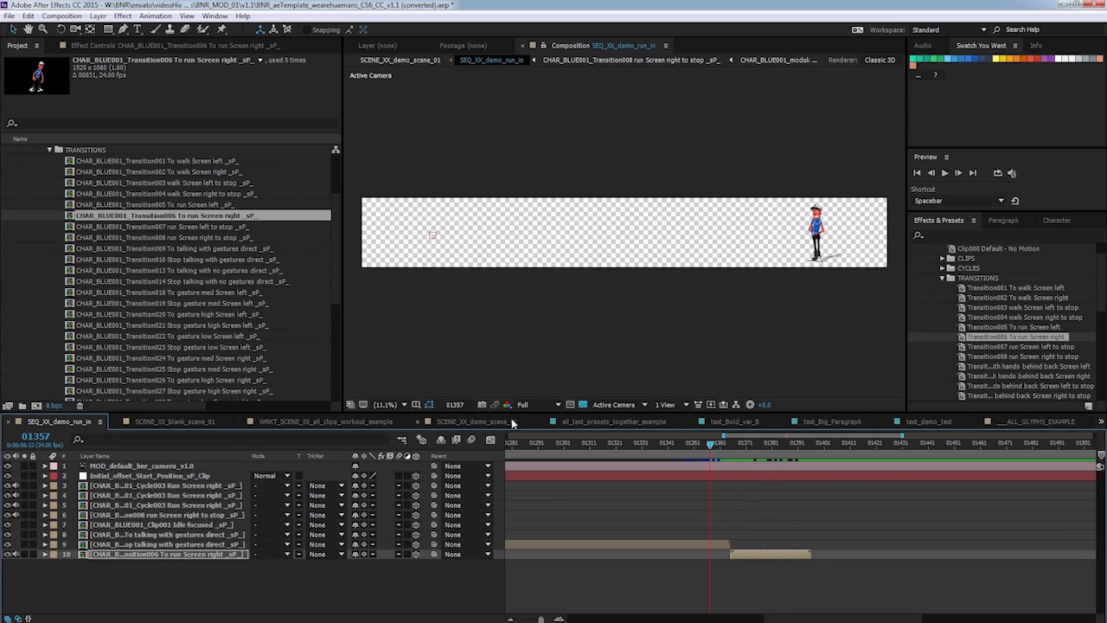
Return to SCENE_XX_demo_scene_01, scrub to preview the run animation, and select the speech bubble layer.
click(496, 420)
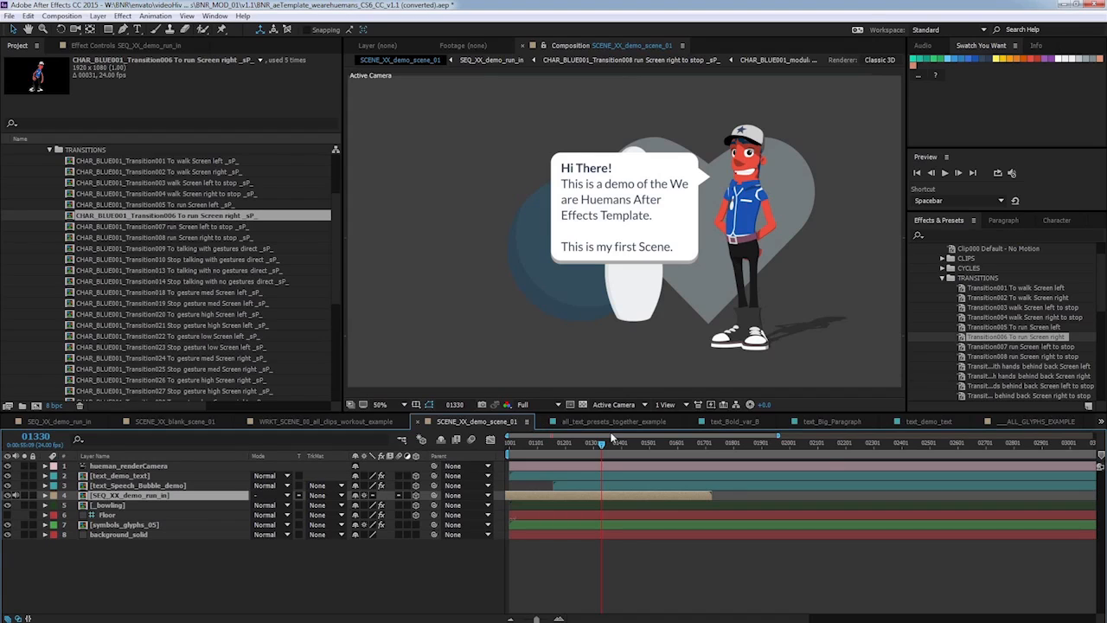
mouse_move(604, 450)
mouse_down()
mouse_move(615, 443)
mouse_move(602, 442)
mouse_up()
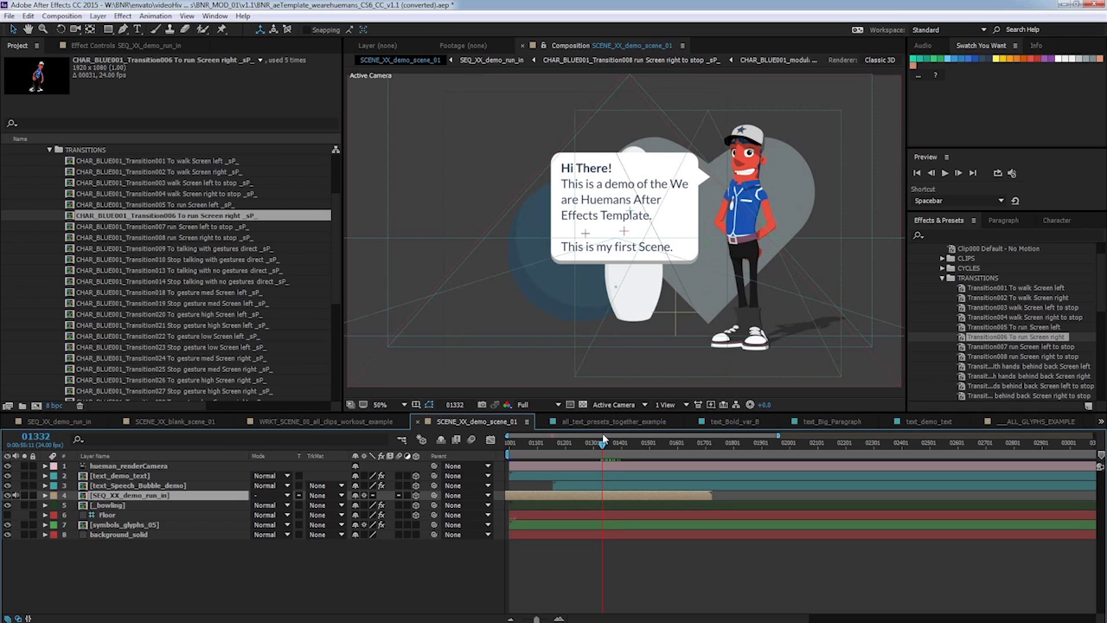
click(130, 476)
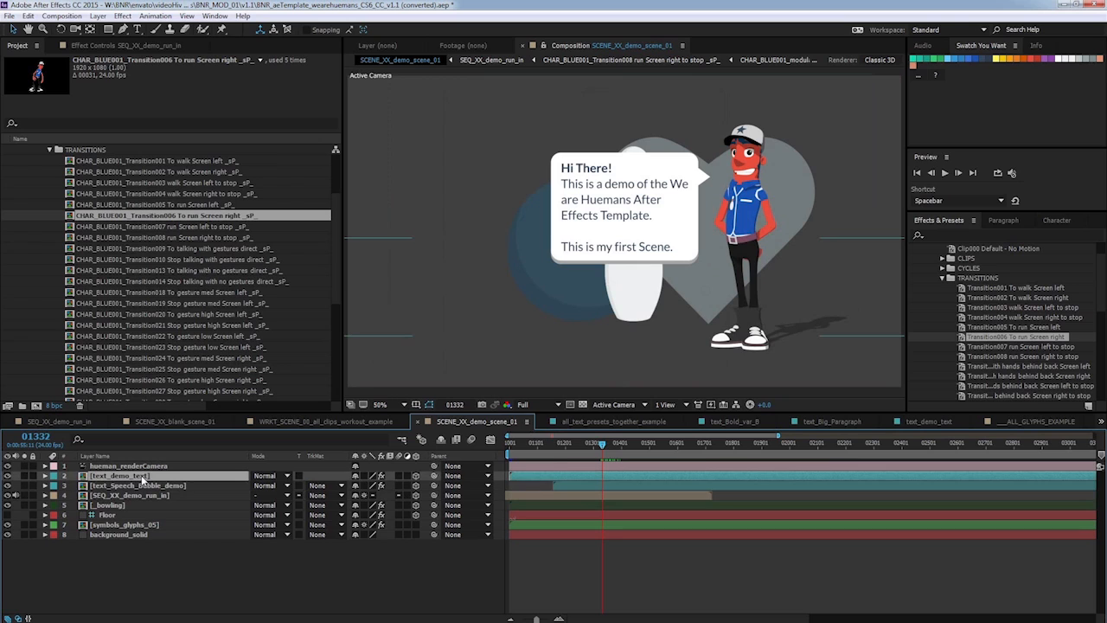
click(167, 485)
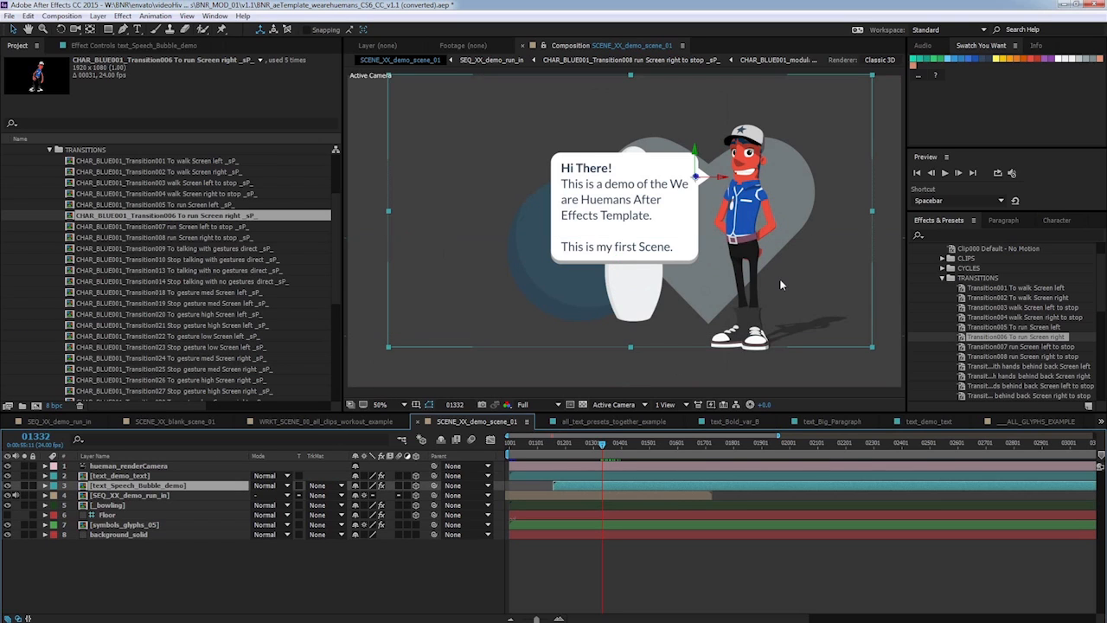
Apply the OUT_fade_out preset from motion_graphics to the speech bubble layer at frame 01332, then scrub and deselect.
click(941, 278)
click(932, 298)
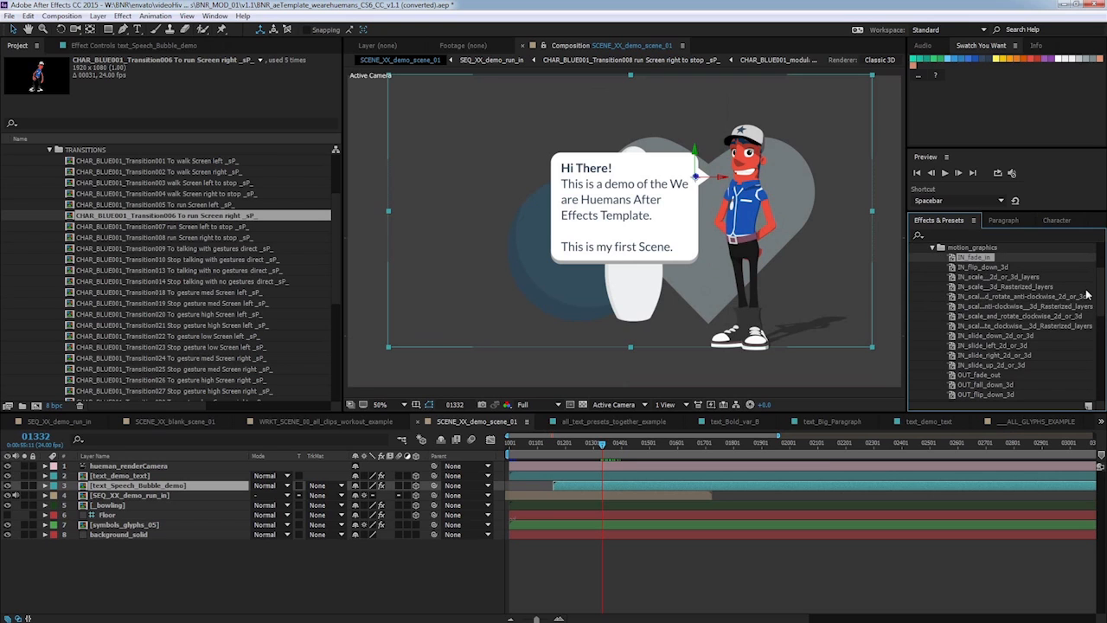
scroll(1103, 305, down, 1)
drag(1104, 304, 1104, 316)
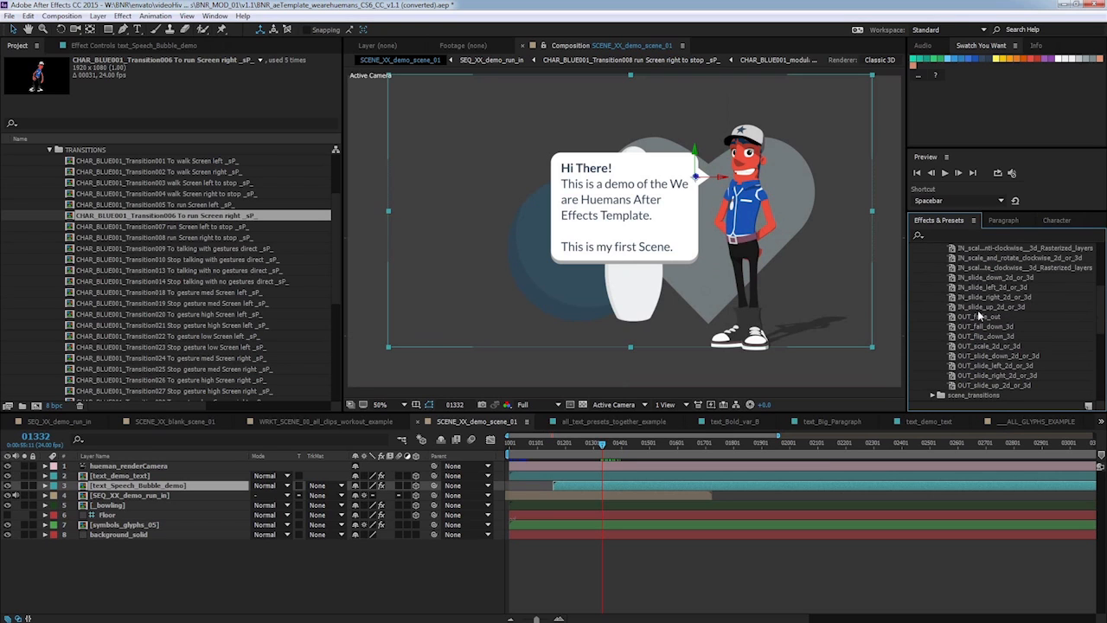
drag(993, 317, 173, 487)
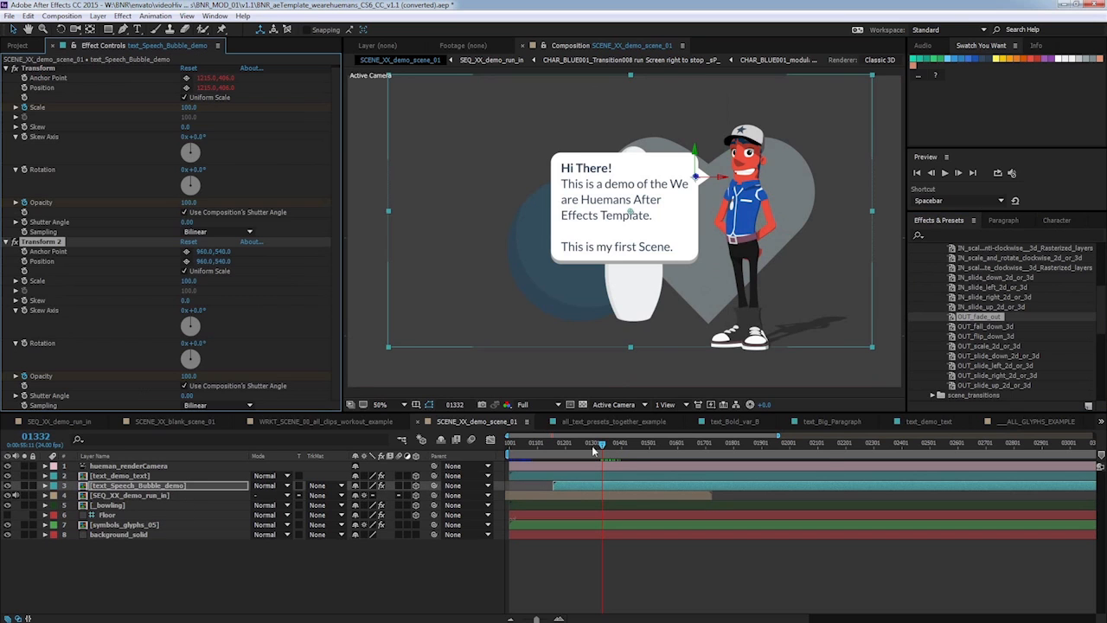
mouse_move(594, 450)
mouse_down()
mouse_move(614, 441)
mouse_move(596, 443)
mouse_up()
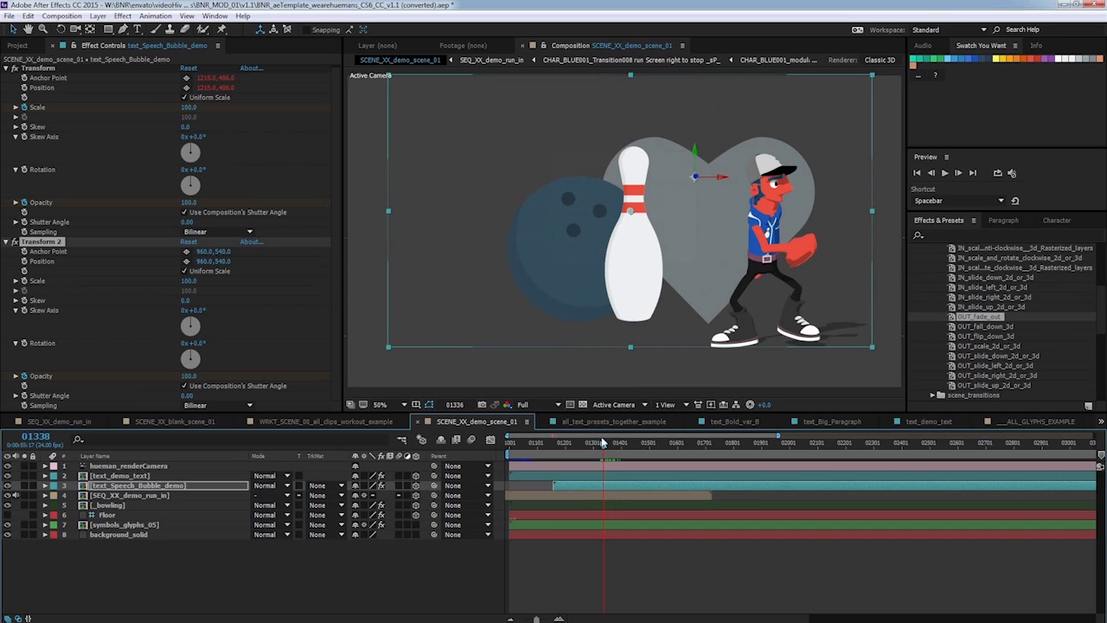
click(636, 571)
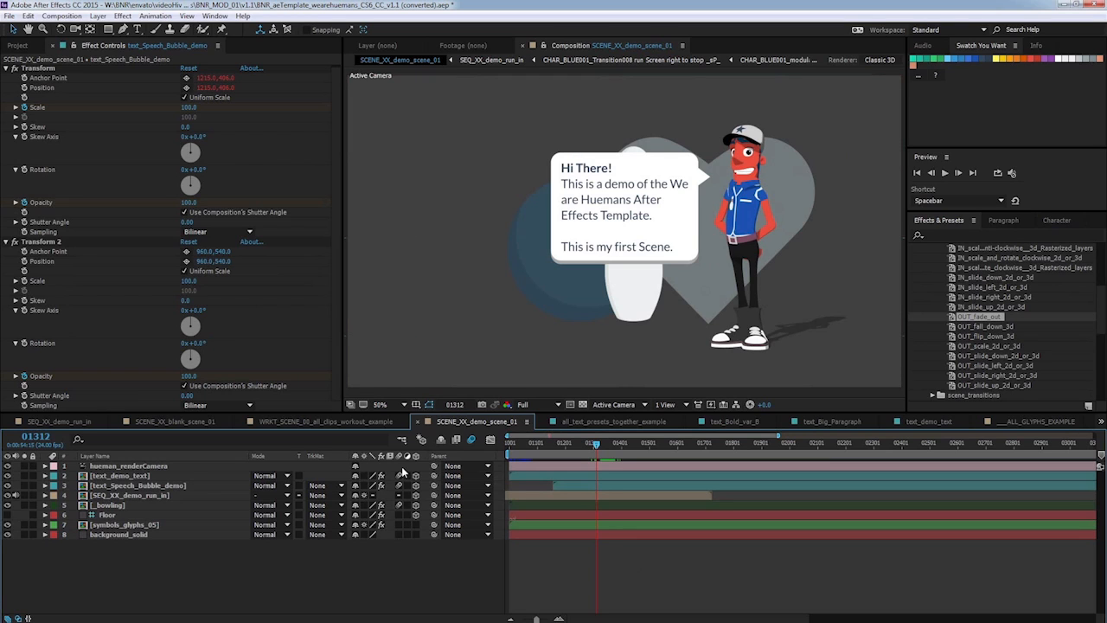
Set the composition's motion blur shutter angle to 90° in the composition settings.
click(400, 504)
right_click(359, 564)
click(394, 594)
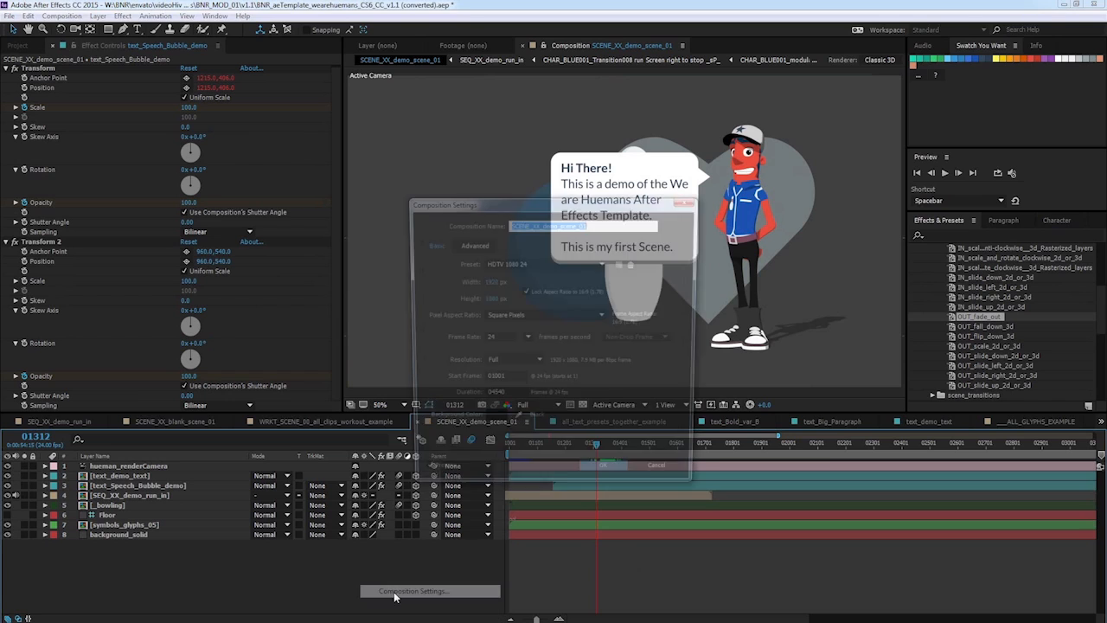
click(472, 244)
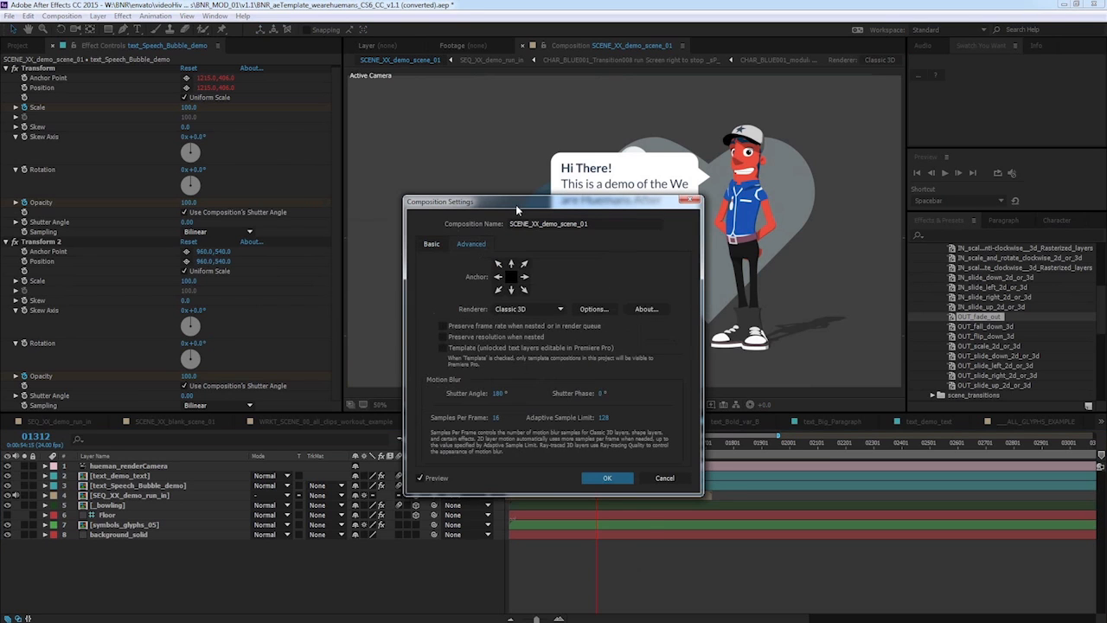
drag(516, 204, 455, 237)
click(443, 426)
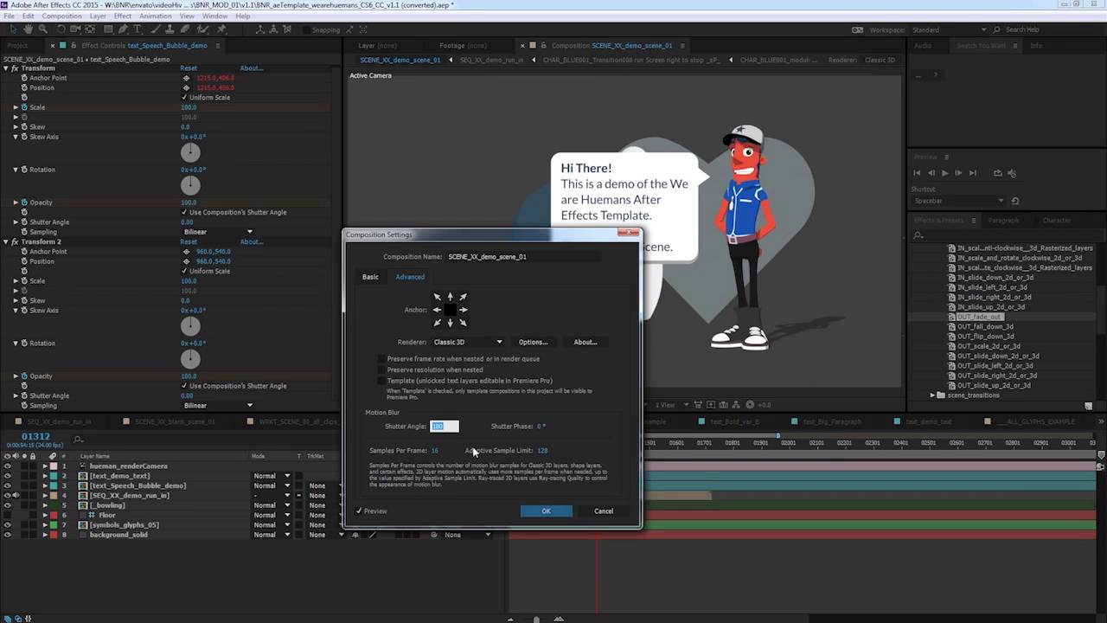
click(545, 509)
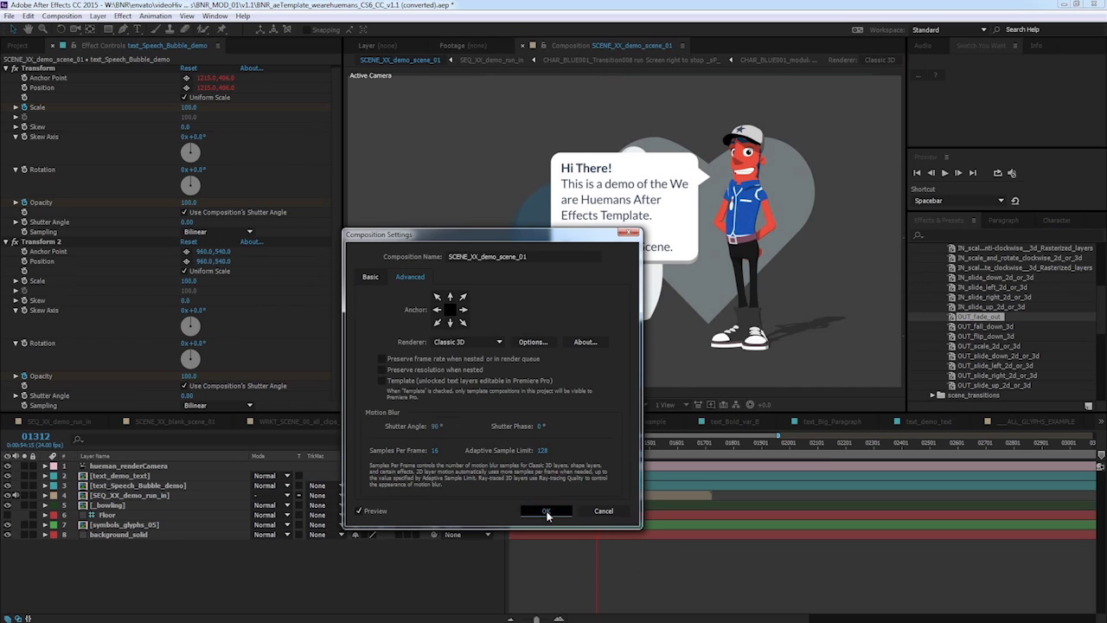
Scrub the demo scene, then open the STORY_blank_story_01 composition from the 7.STORY folder.
click(553, 444)
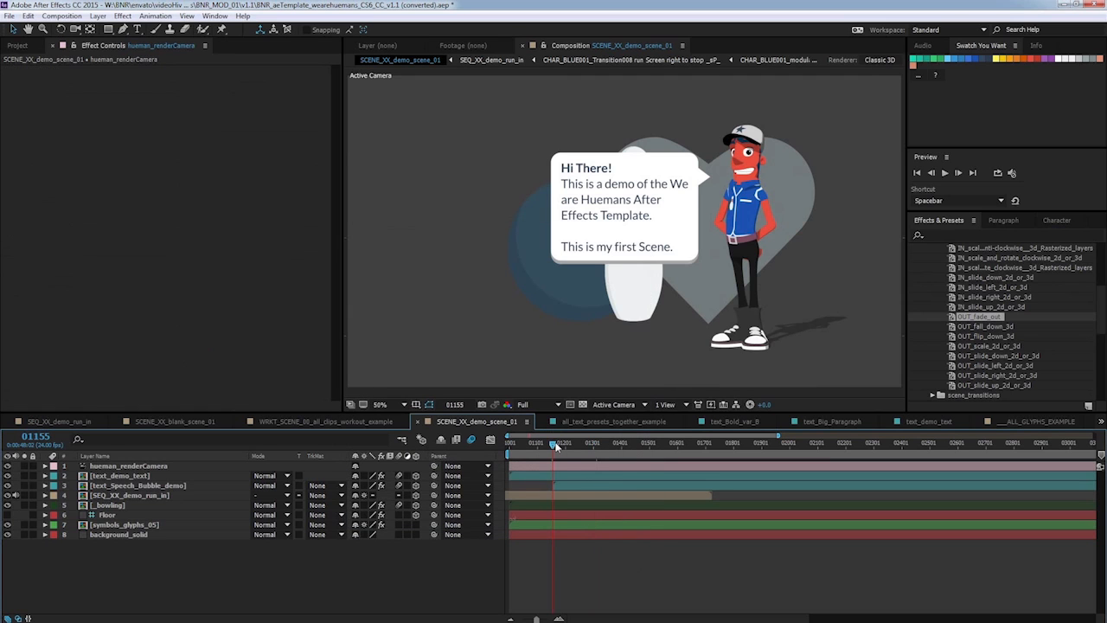
mouse_move(534, 443)
mouse_down()
mouse_move(515, 443)
mouse_move(525, 444)
mouse_up()
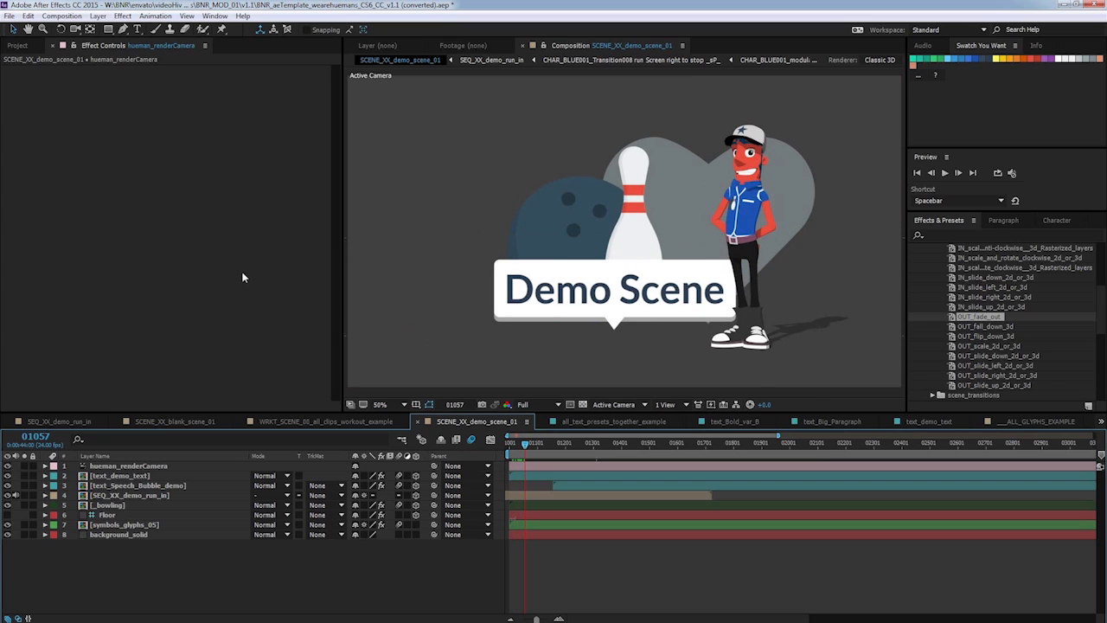
click(17, 45)
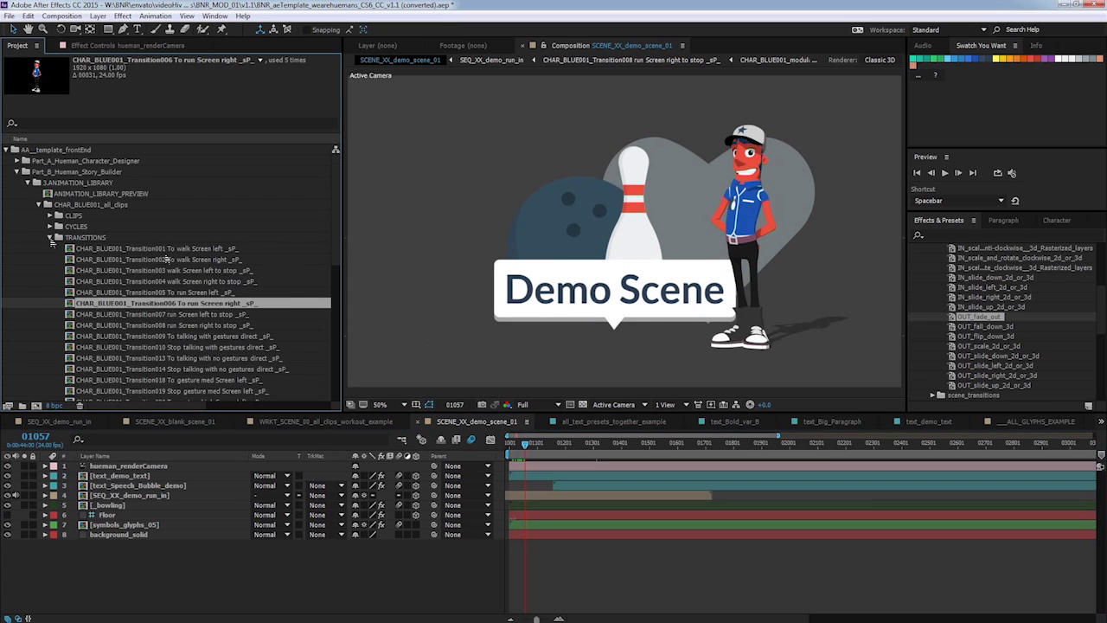
click(50, 237)
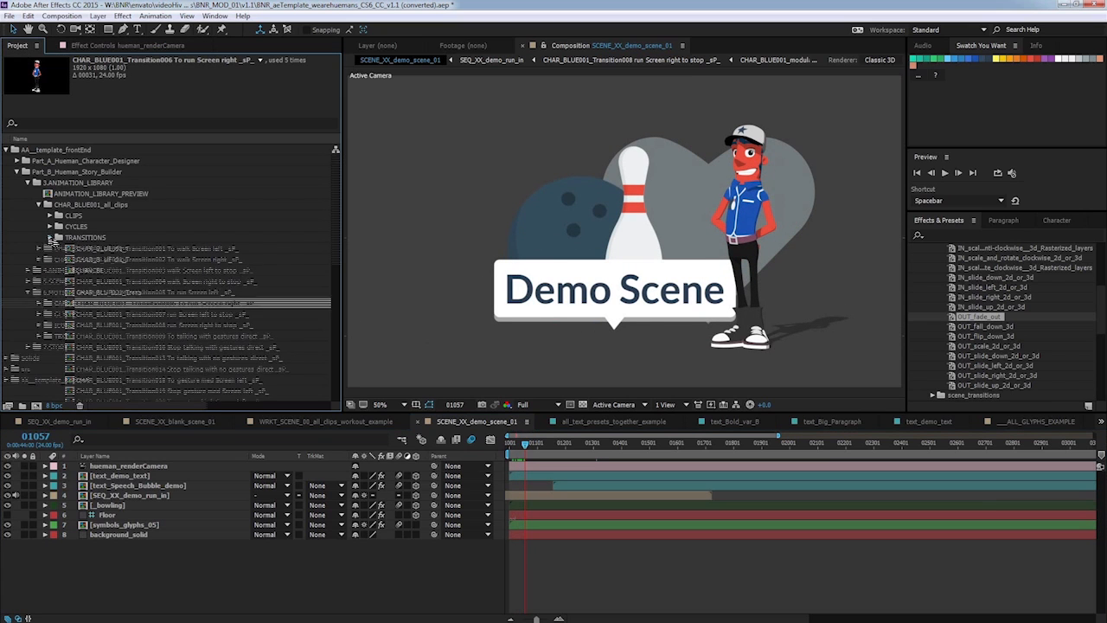
click(28, 346)
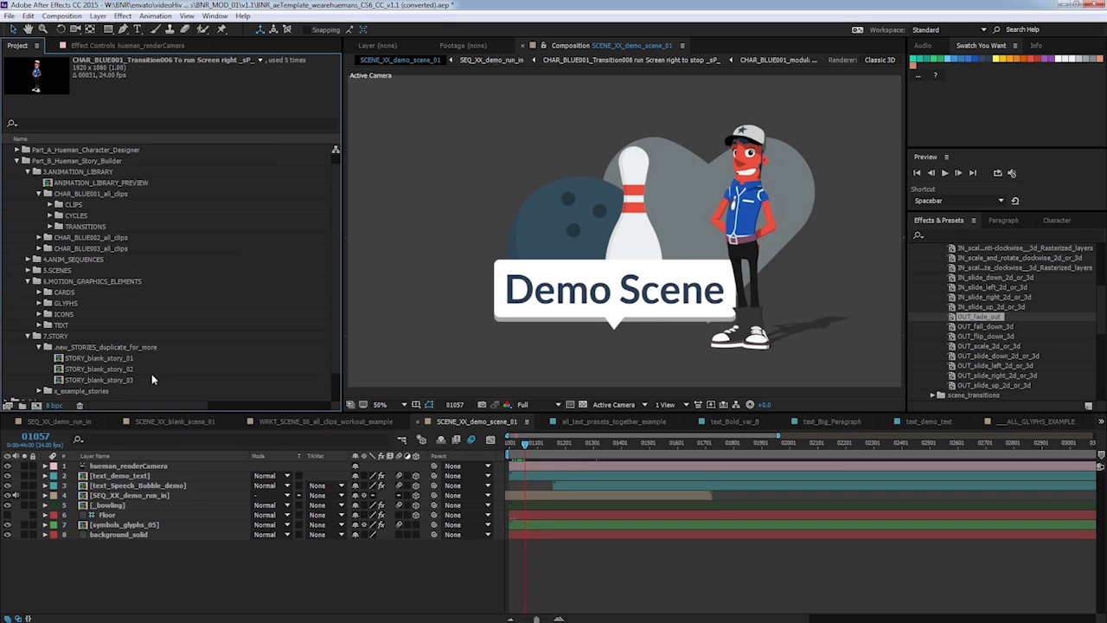
click(121, 358)
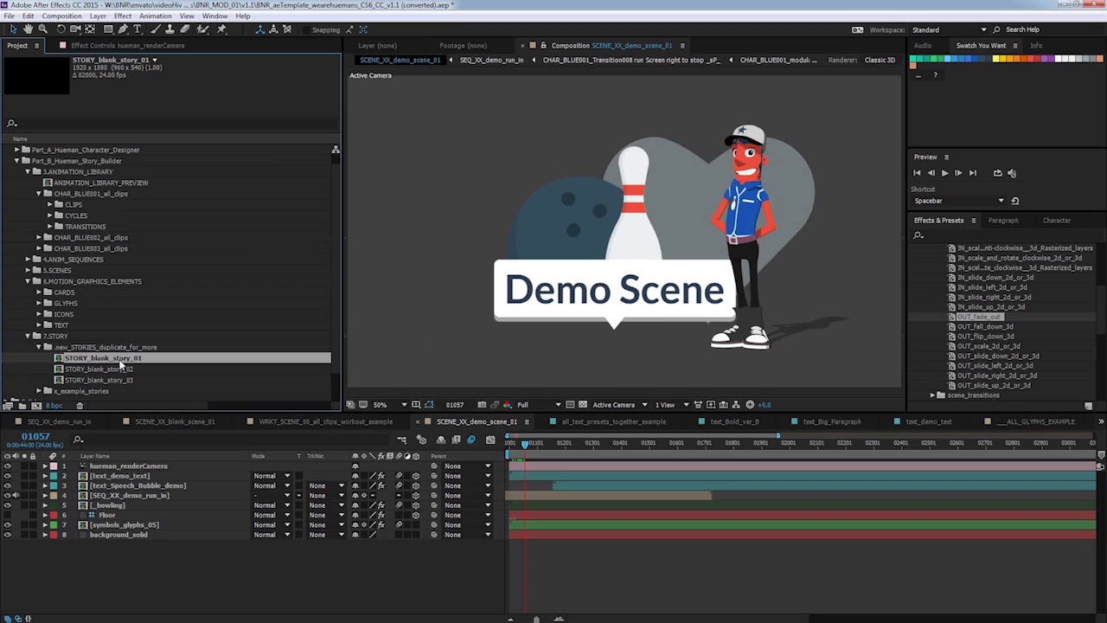
double_click(145, 360)
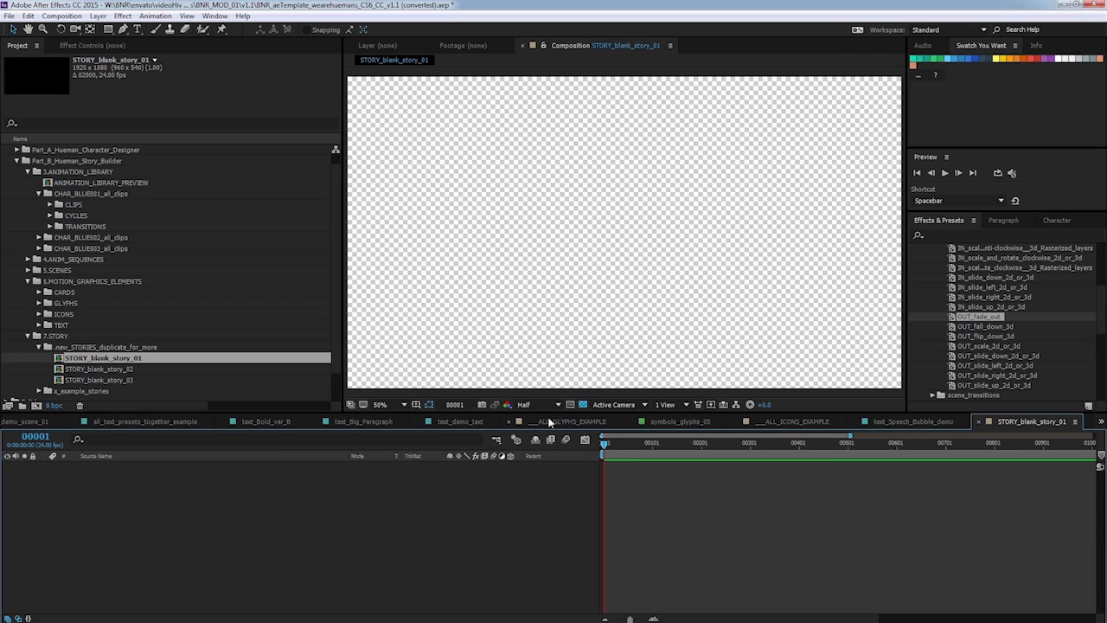
mouse_move(605, 446)
mouse_down()
mouse_move(659, 446)
mouse_move(599, 446)
mouse_up()
Duplicate STORY_blank_story_03 and rename the copy STORY_demo_story.
click(105, 381)
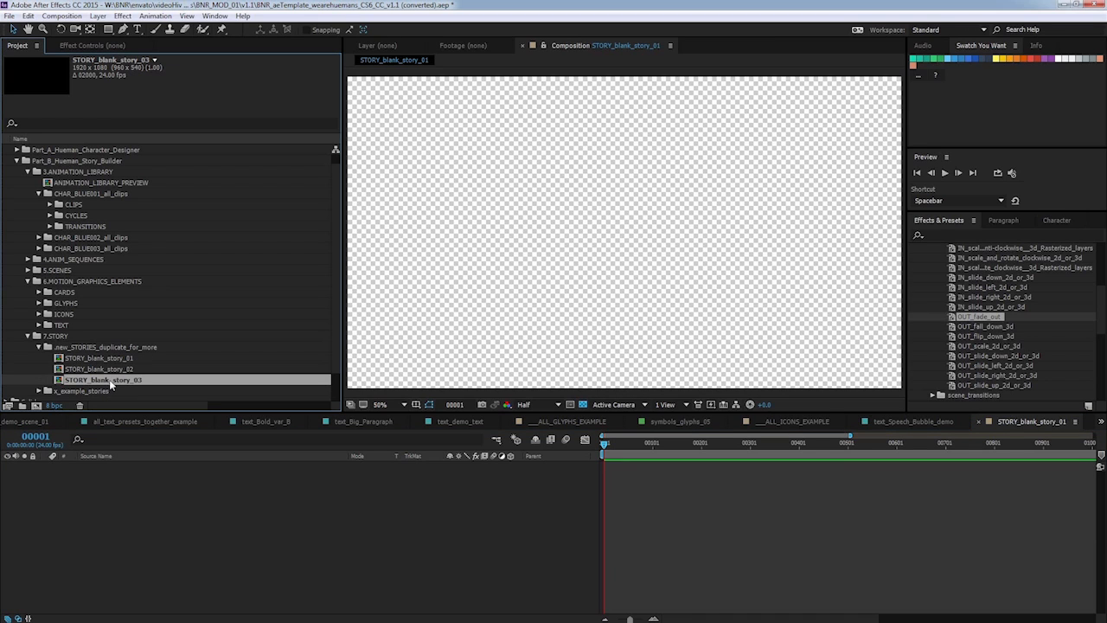
key(ctrl+d)
right_click(108, 391)
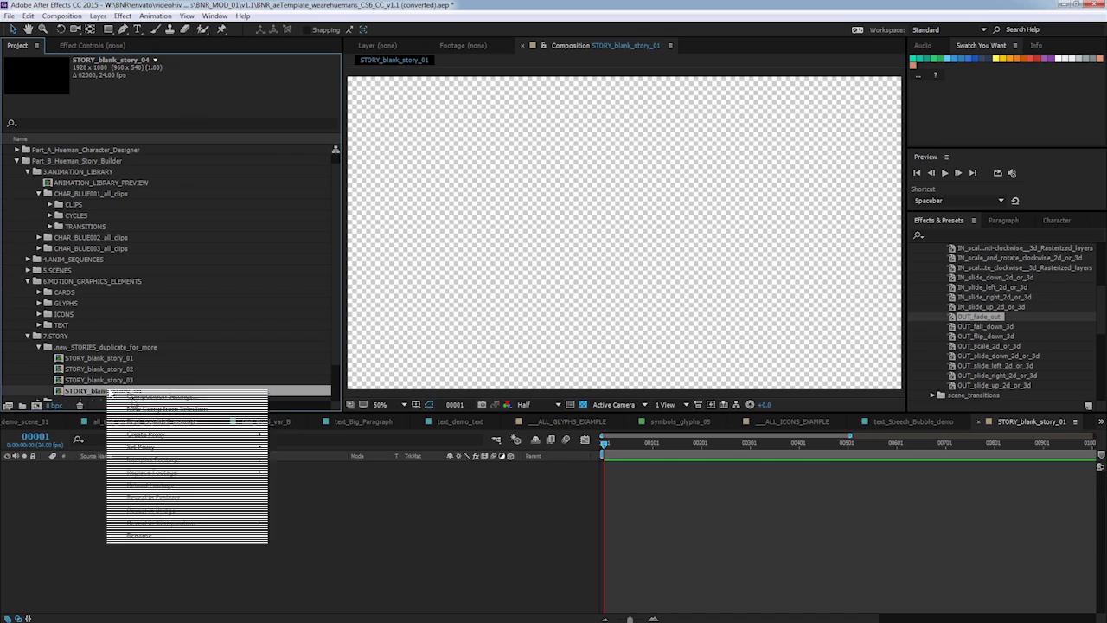
click(166, 536)
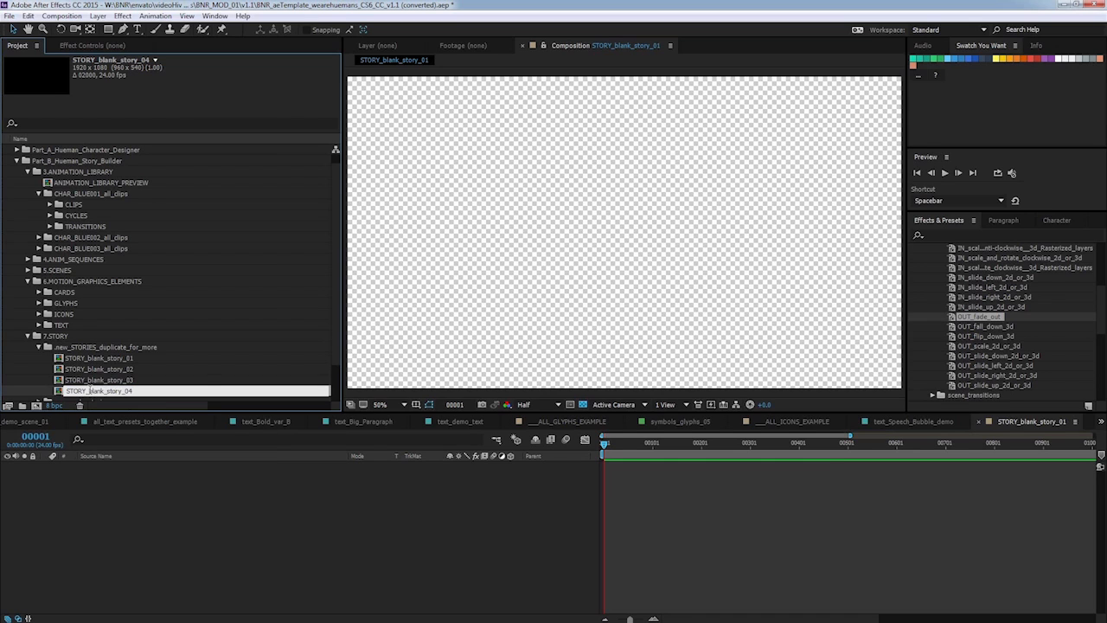
drag(90, 391, 210, 386)
text(demo)
key(Return)
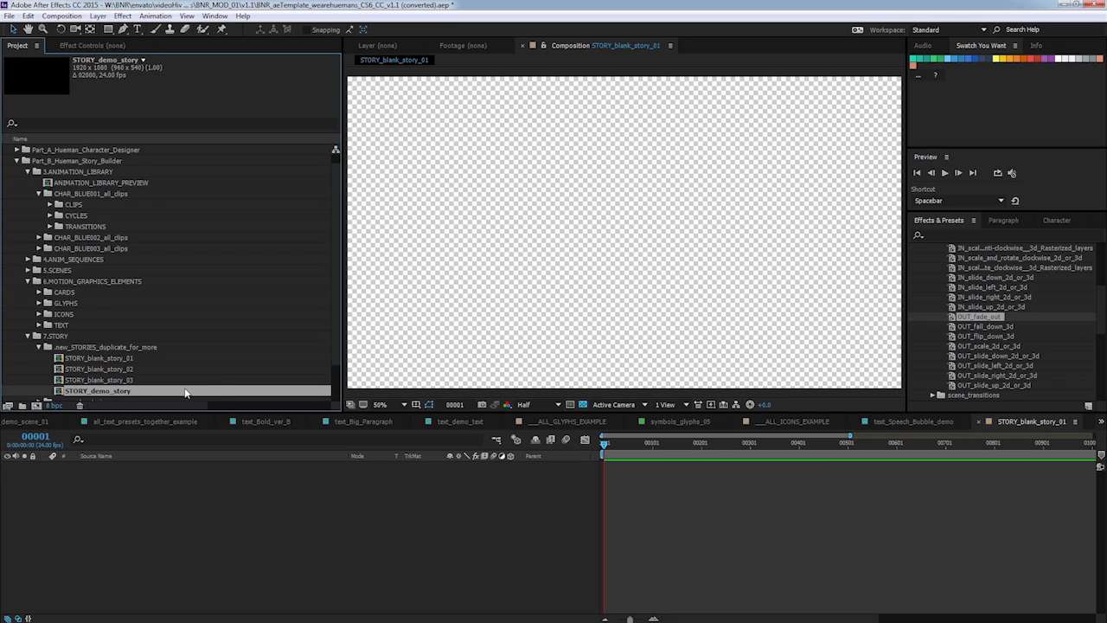
Open STORY_demo_story and add SCENE_XX_demo_scene_01 from the 5.SCENES folder as a layer, then scrub it.
double_click(106, 393)
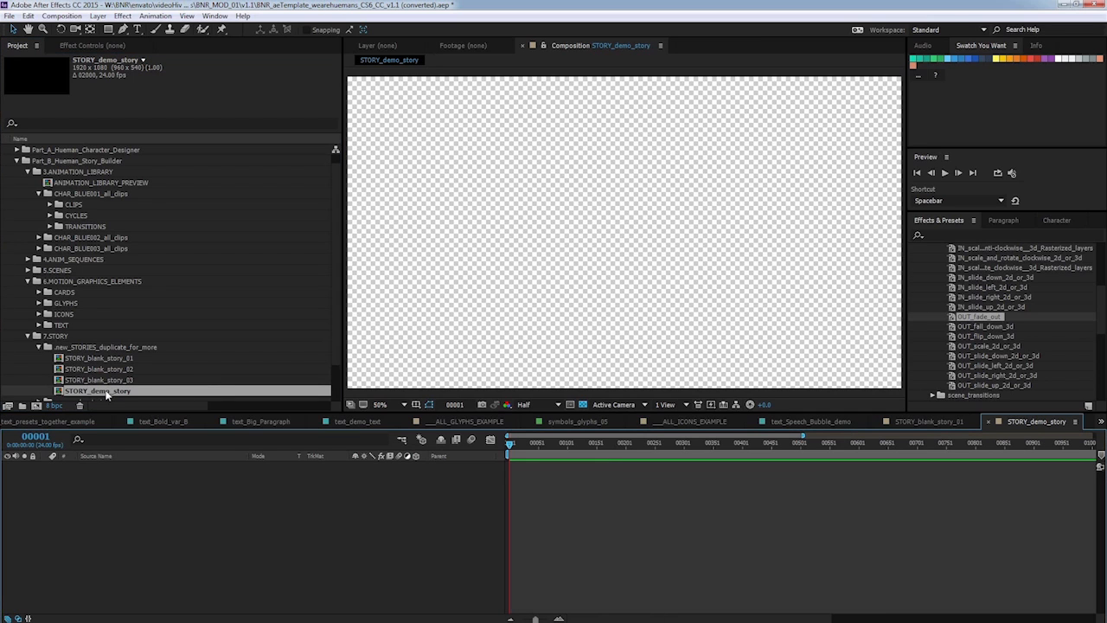
click(28, 270)
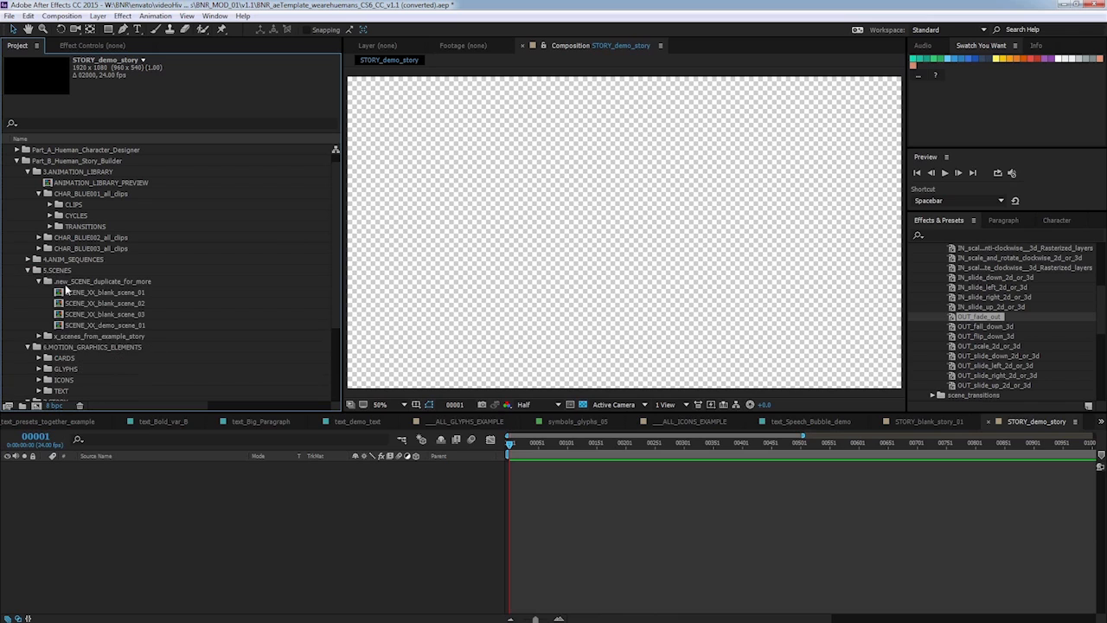
click(128, 325)
drag(118, 326, 324, 460)
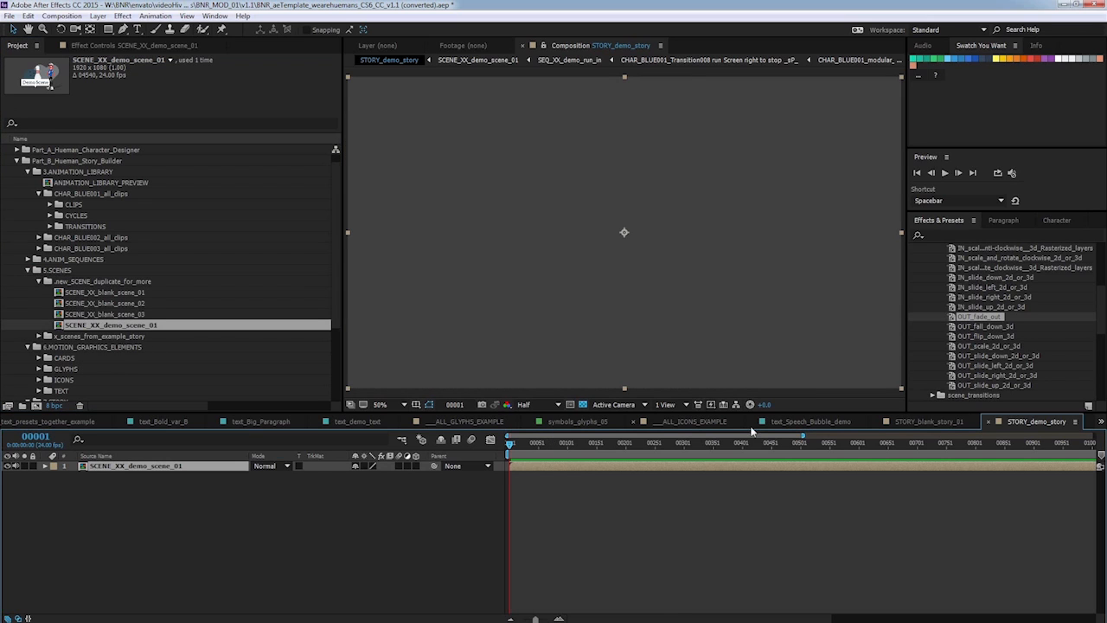
drag(802, 435, 1096, 435)
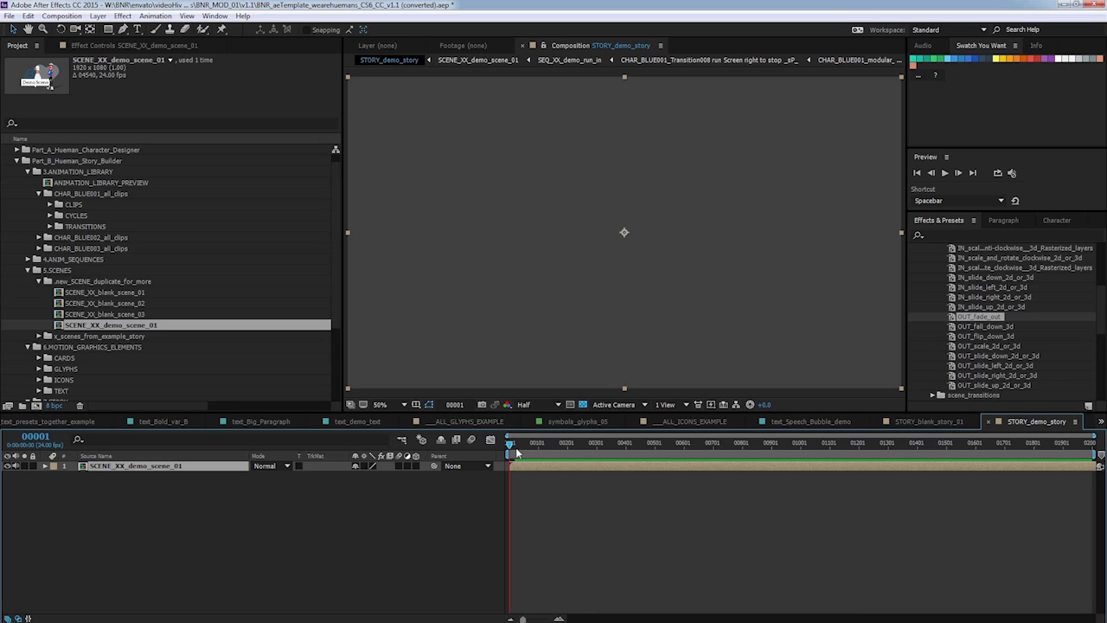
drag(512, 444, 641, 445)
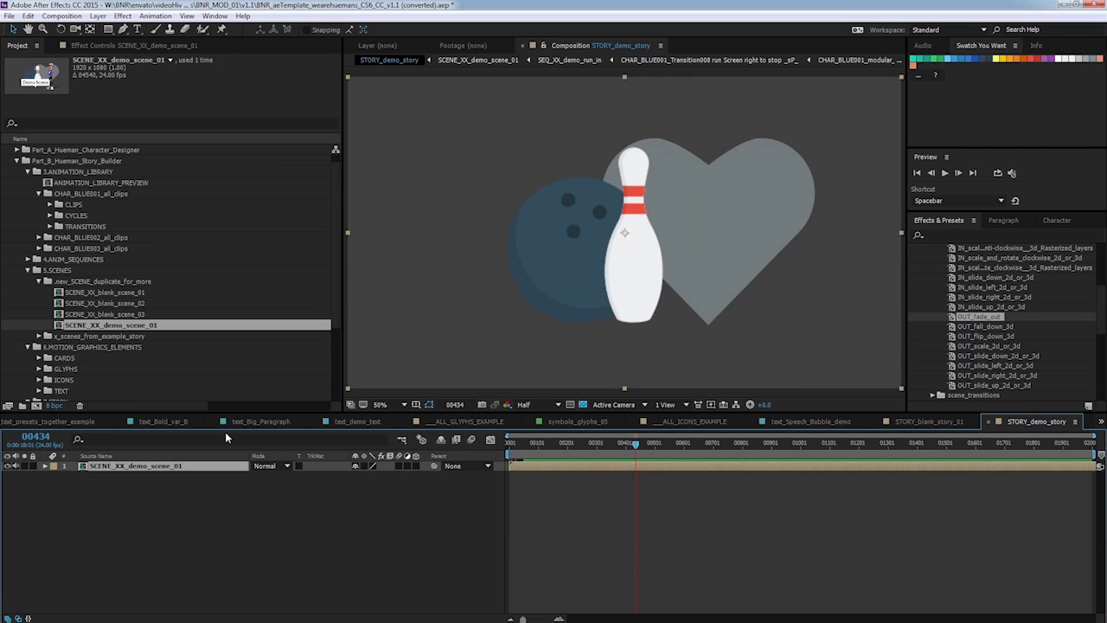
Open SCENE_XX_demo_scene_01, end its work area at frame 01383, and trim the composition to the work area.
click(121, 325)
double_click(119, 324)
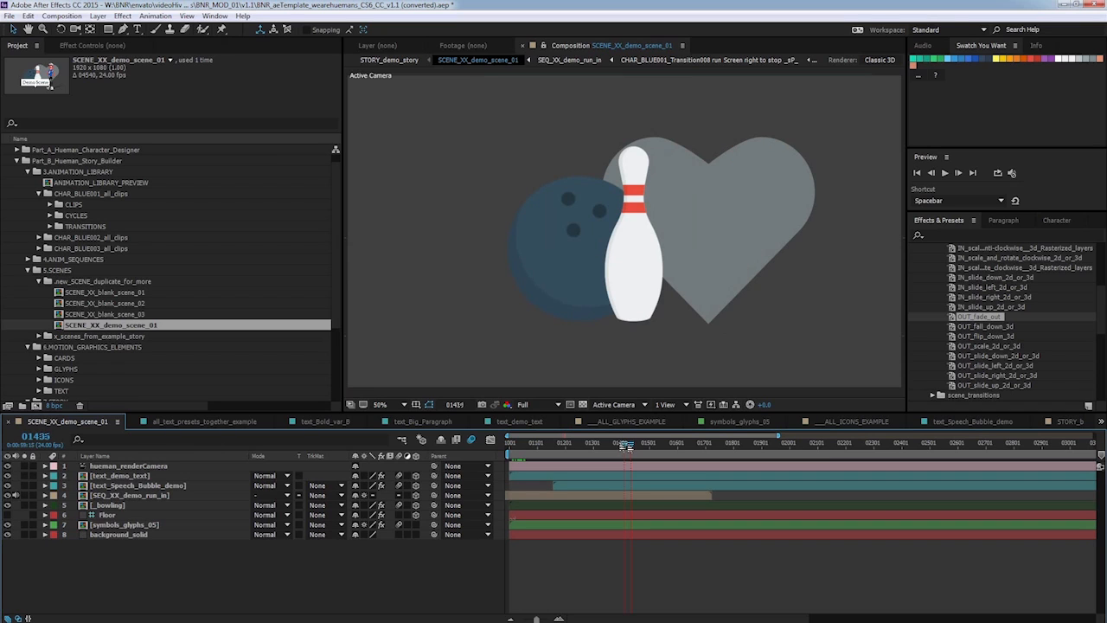
drag(625, 445, 617, 445)
drag(777, 437, 557, 447)
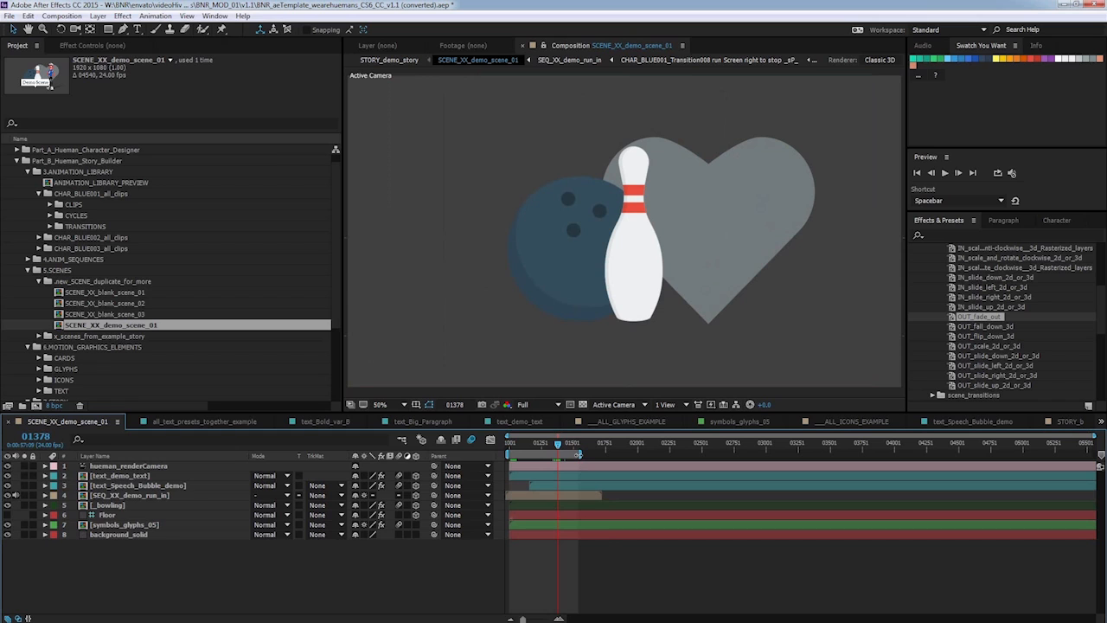
click(581, 455)
drag(581, 458, 558, 456)
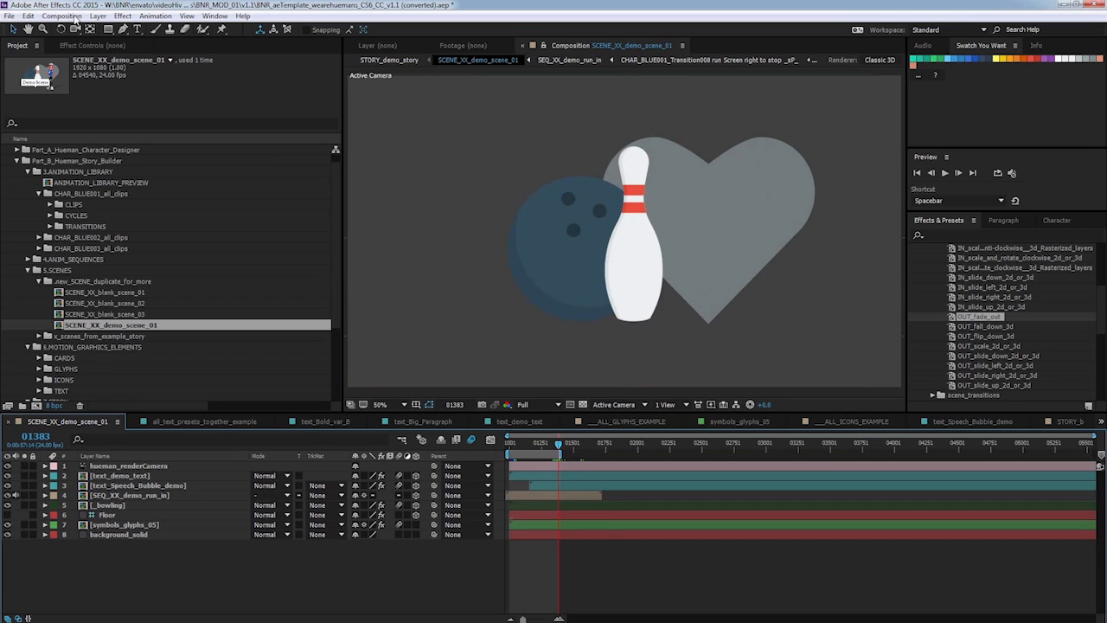
click(67, 19)
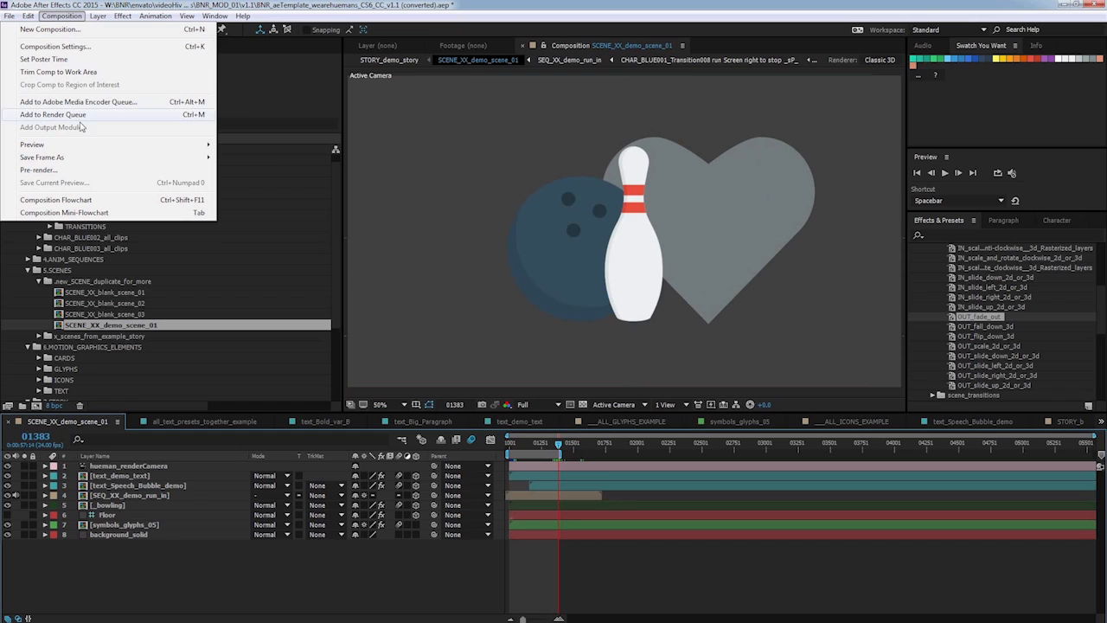
click(79, 73)
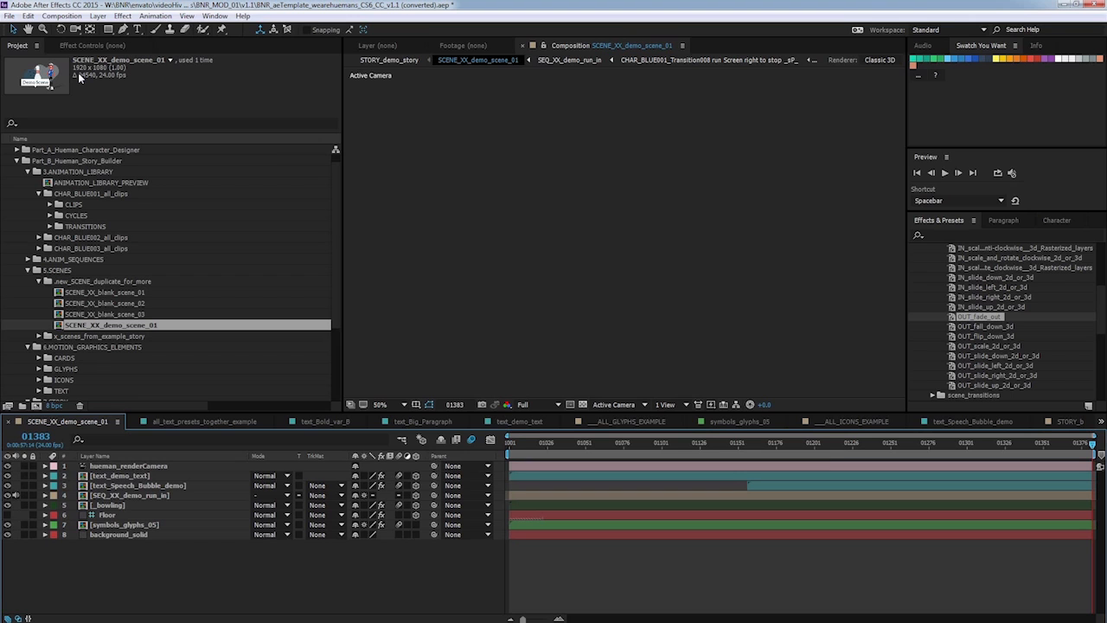
Return to STORY_demo_story and add SCENE_demo_wave_goodbye from x_scenes_from_example_story as a second layer.
click(1070, 422)
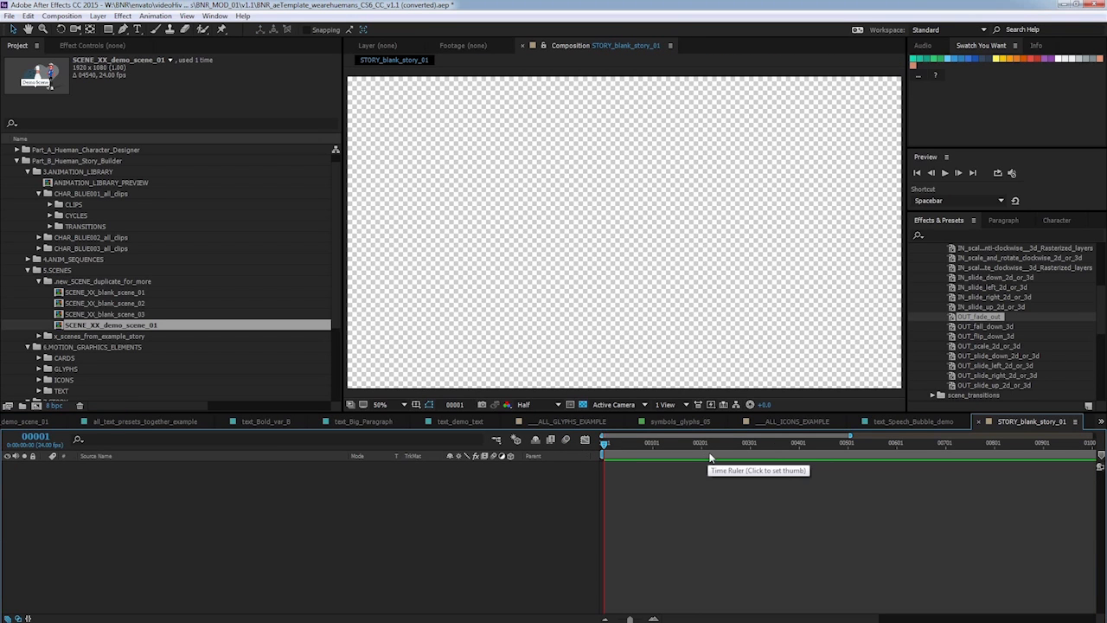
click(978, 422)
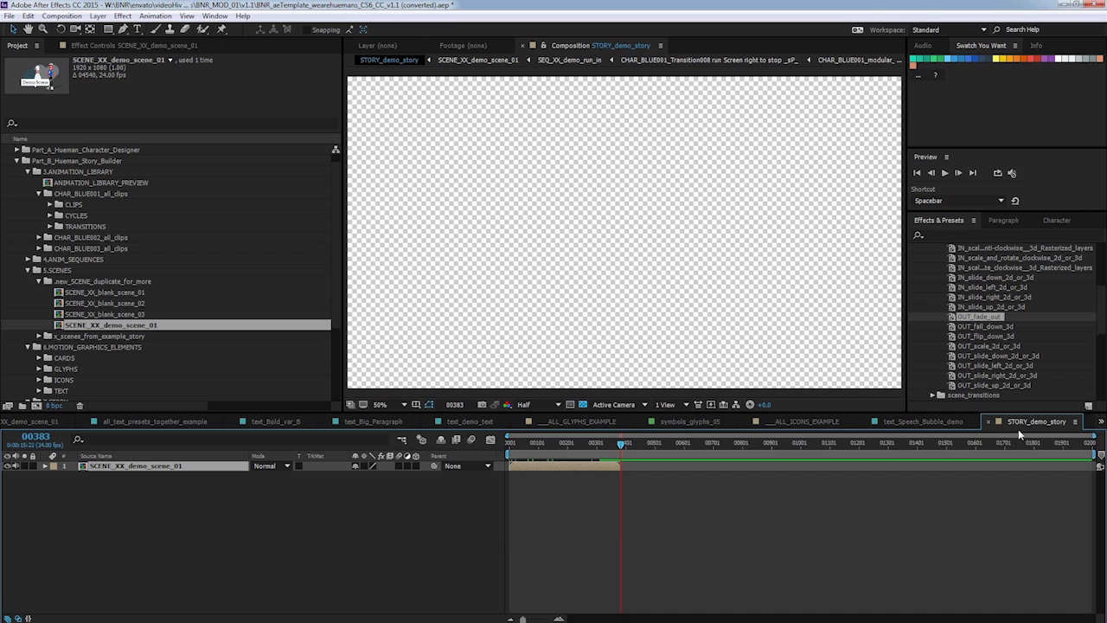
drag(610, 452, 496, 455)
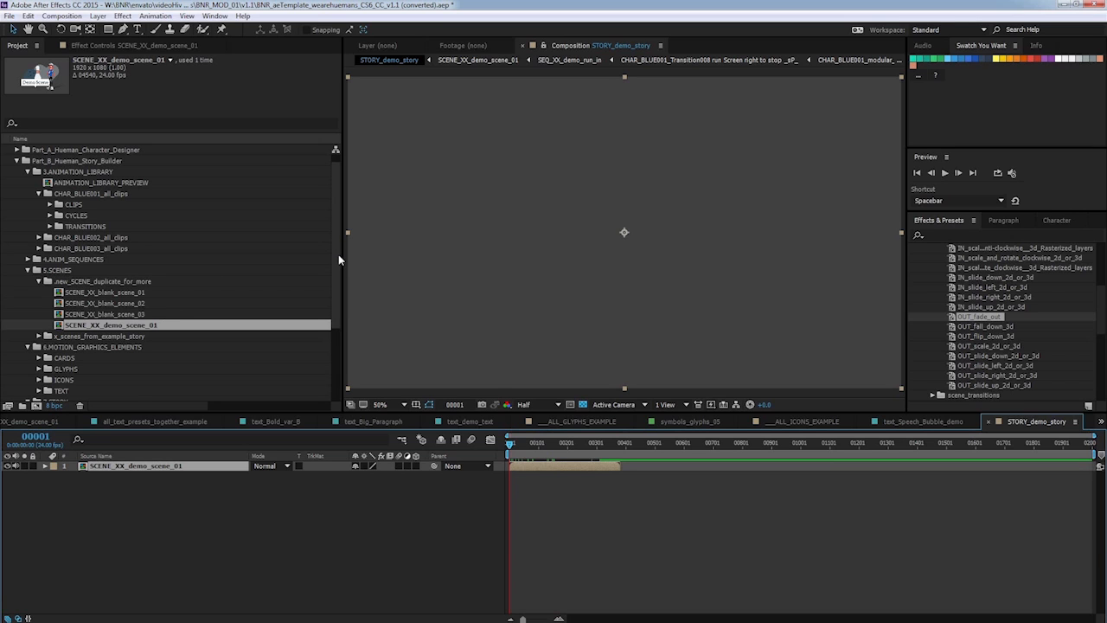
drag(336, 254, 333, 282)
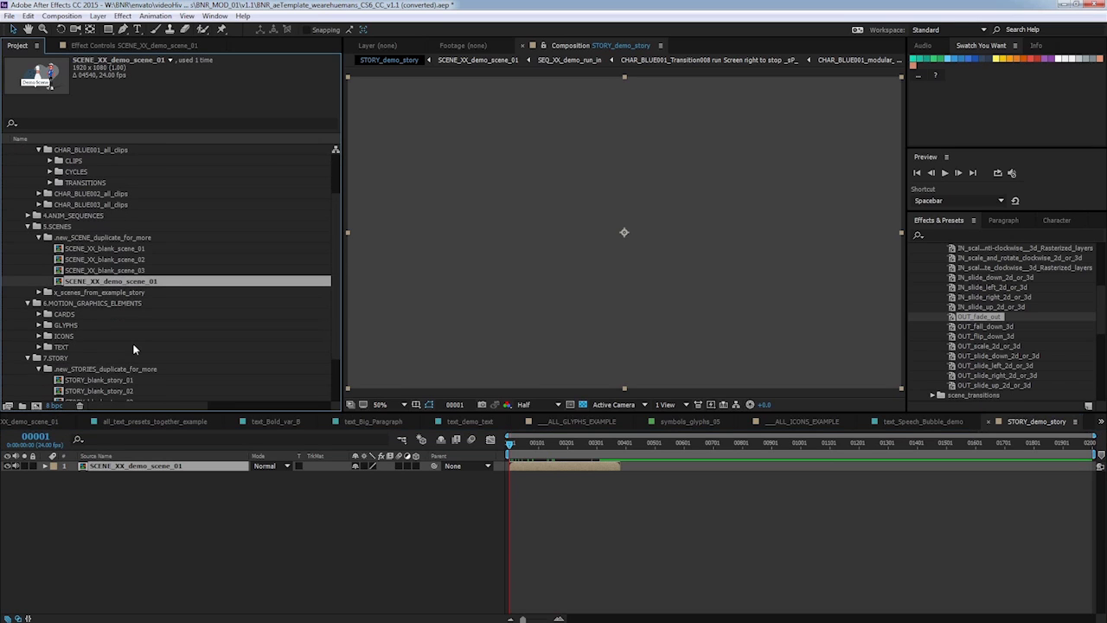
click(38, 293)
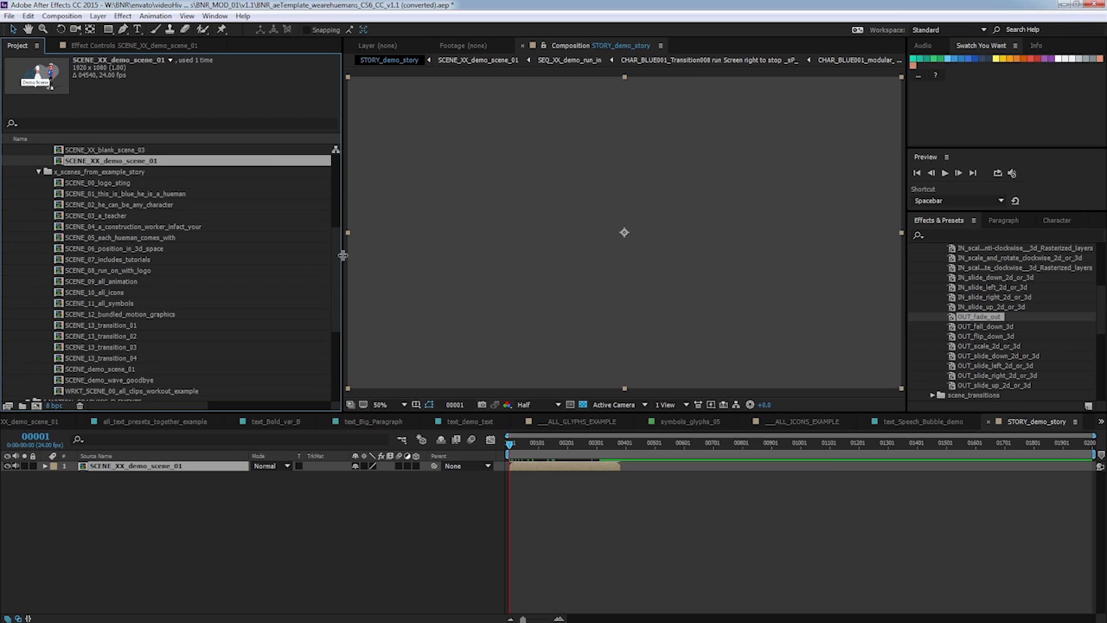
click(140, 379)
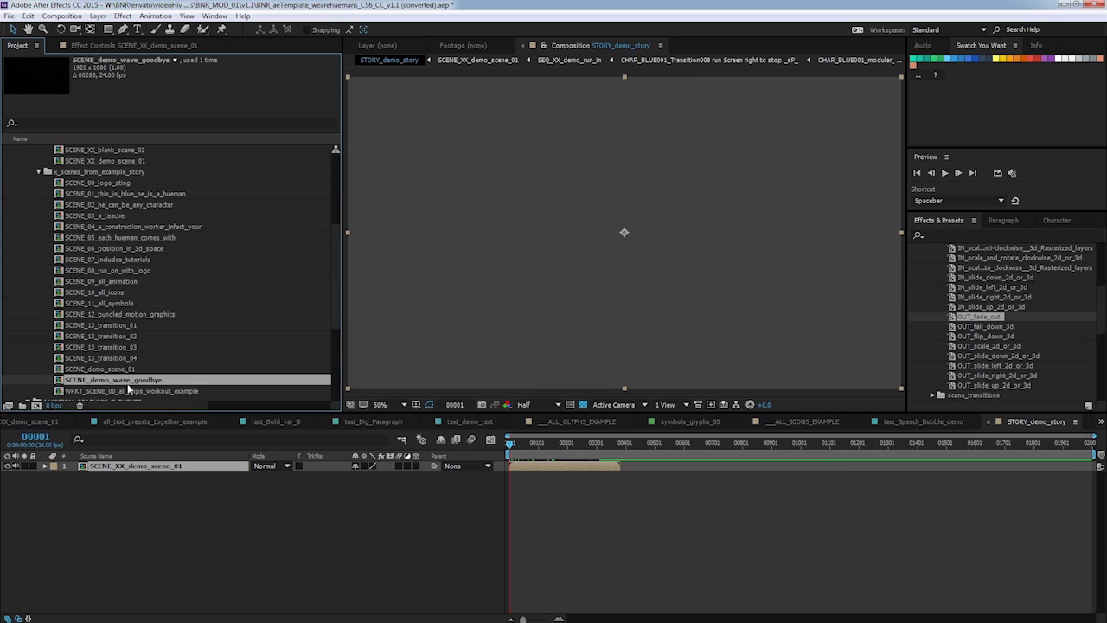
drag(175, 490, 174, 490)
click(38, 171)
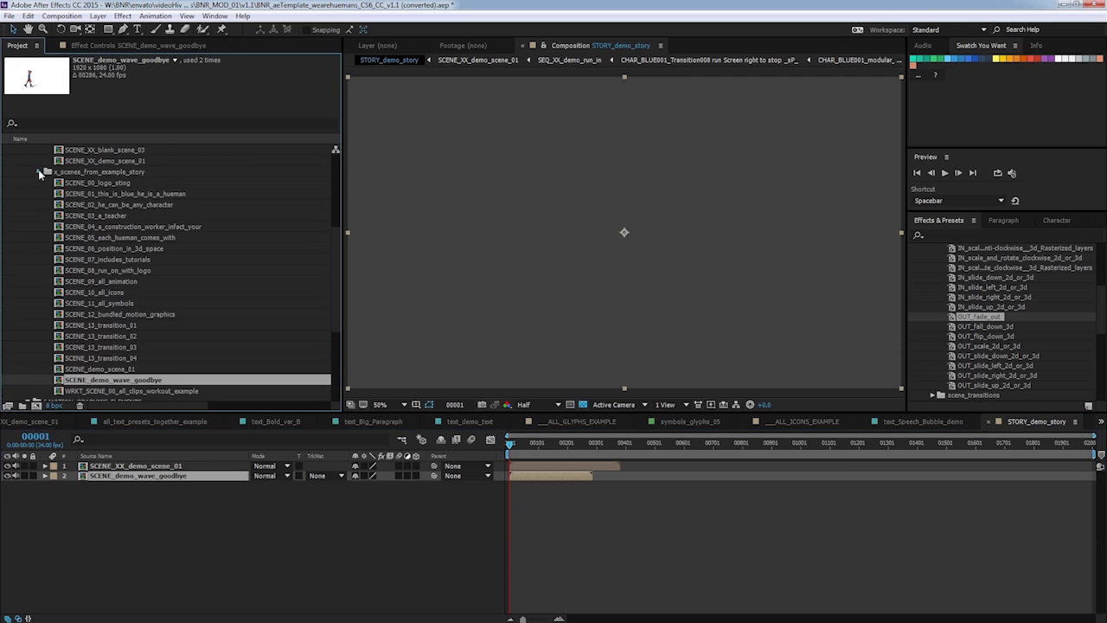
click(286, 582)
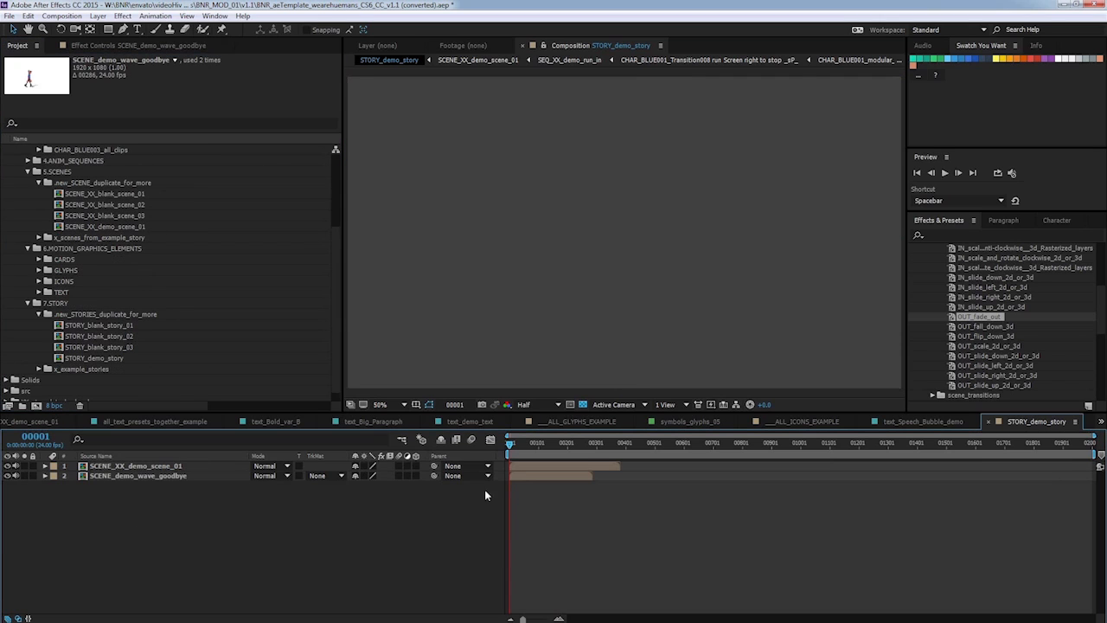
drag(529, 476, 640, 477)
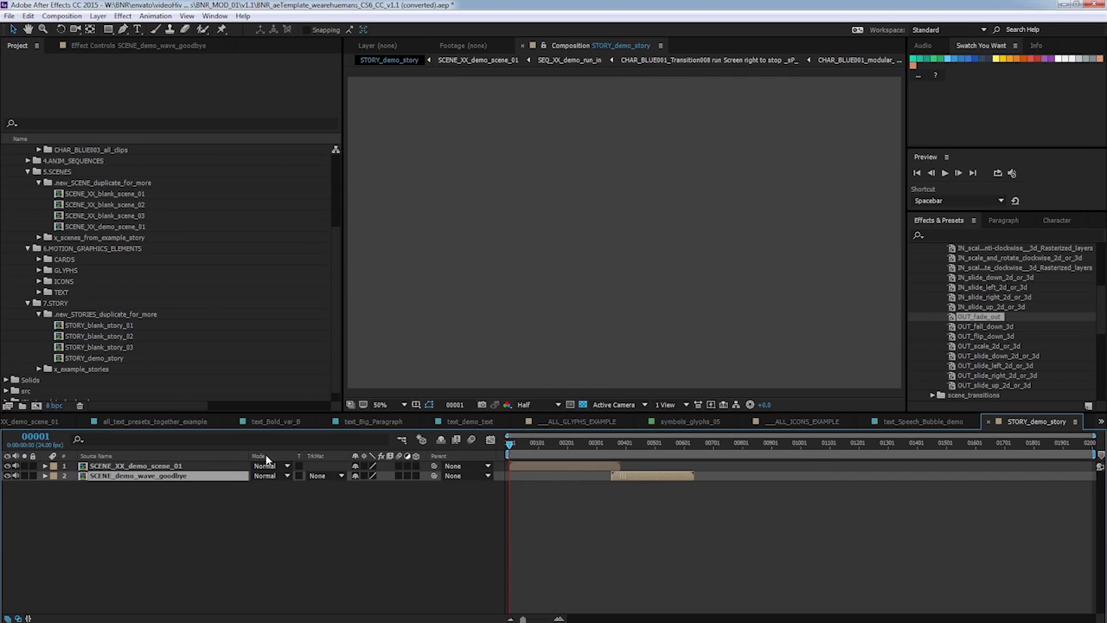
key(ctrl+z)
Move the SCENE_demo_wave_goodbye layer to the top and start it where the demo scene ends.
drag(153, 476, 154, 466)
drag(516, 470, 648, 468)
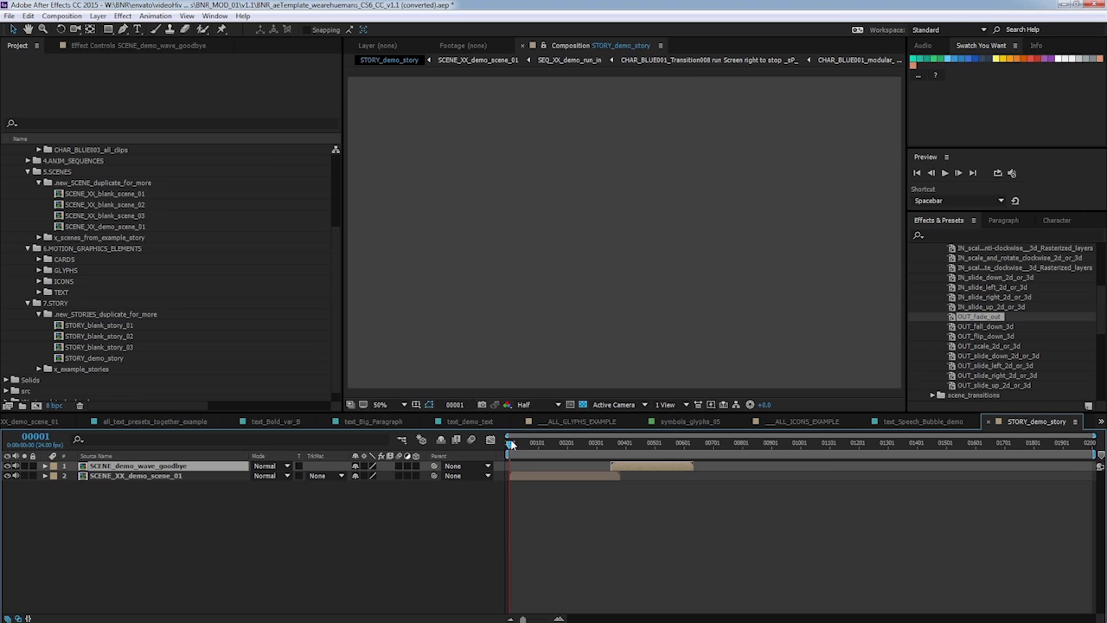
Apply the horizontal_wipe_left_to_right scene transition to the SCENE_demo_wave_goodbye layer where it starts.
drag(510, 443, 634, 468)
drag(614, 443, 620, 443)
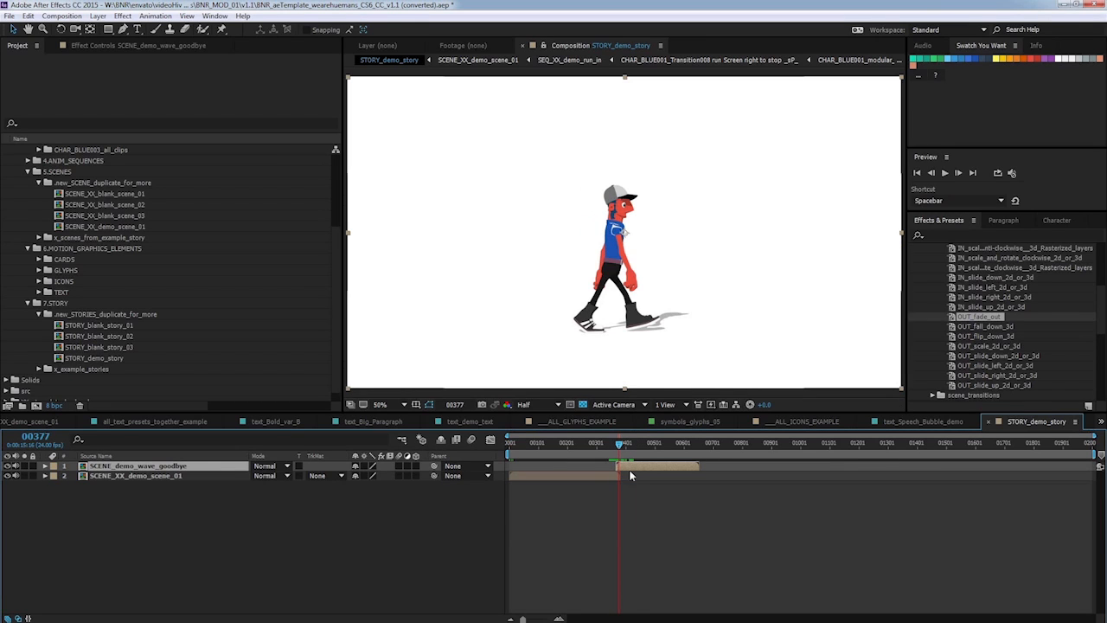
click(168, 475)
click(167, 469)
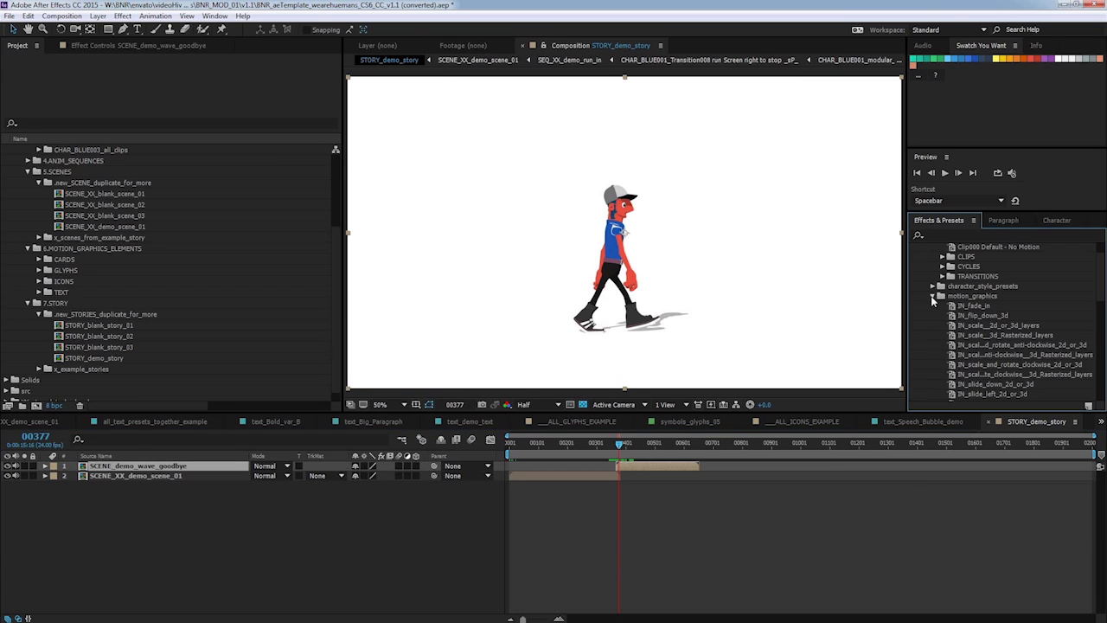
click(932, 296)
click(932, 306)
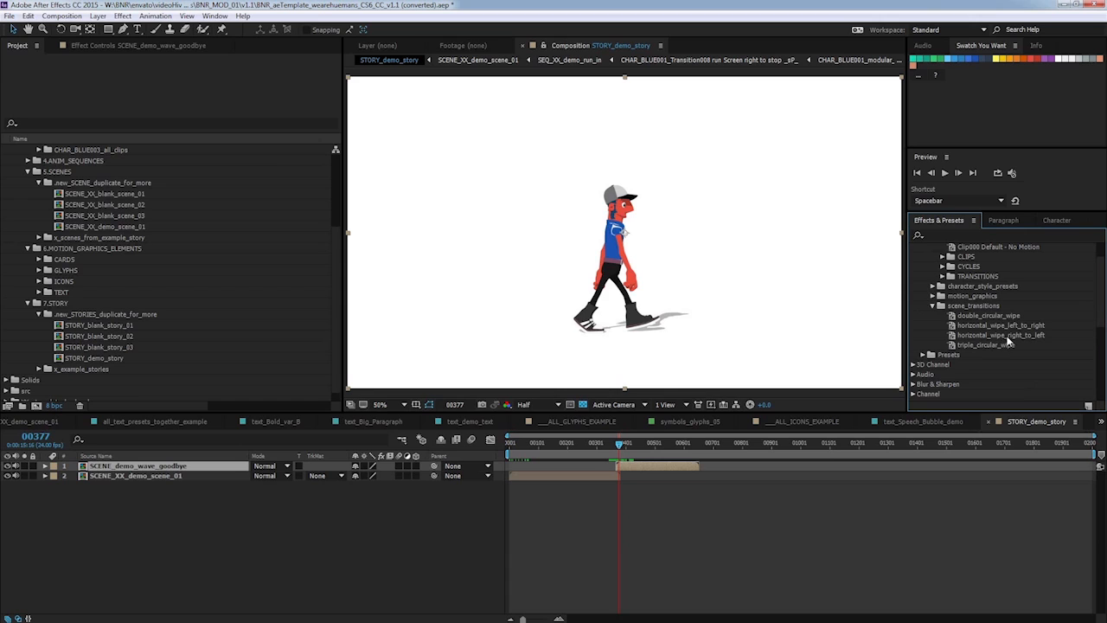
drag(1010, 326, 624, 468)
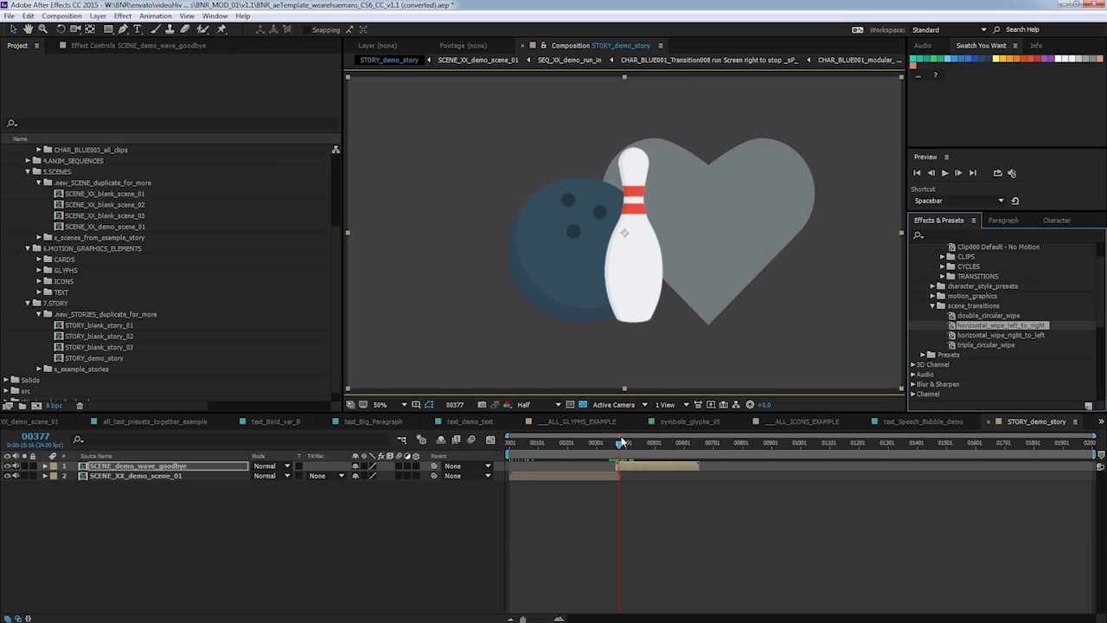
End the story's work area where the wave-goodbye scene ends and trim the composition to the work area.
mouse_move(620, 446)
mouse_down()
mouse_move(632, 467)
mouse_move(616, 448)
mouse_up()
drag(614, 448, 672, 428)
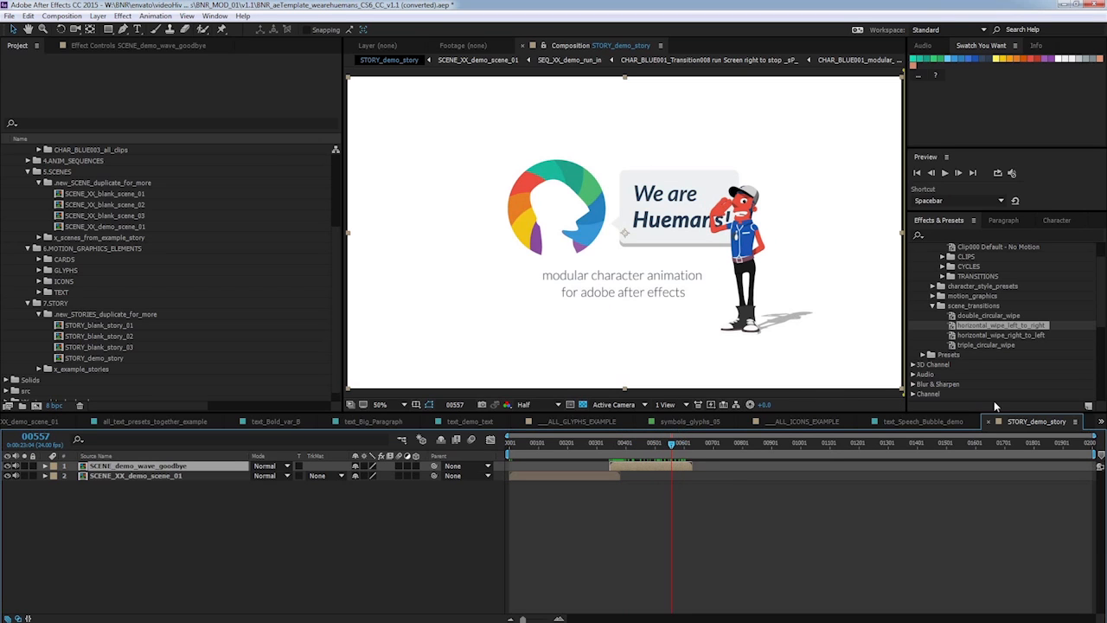
drag(1086, 442, 697, 452)
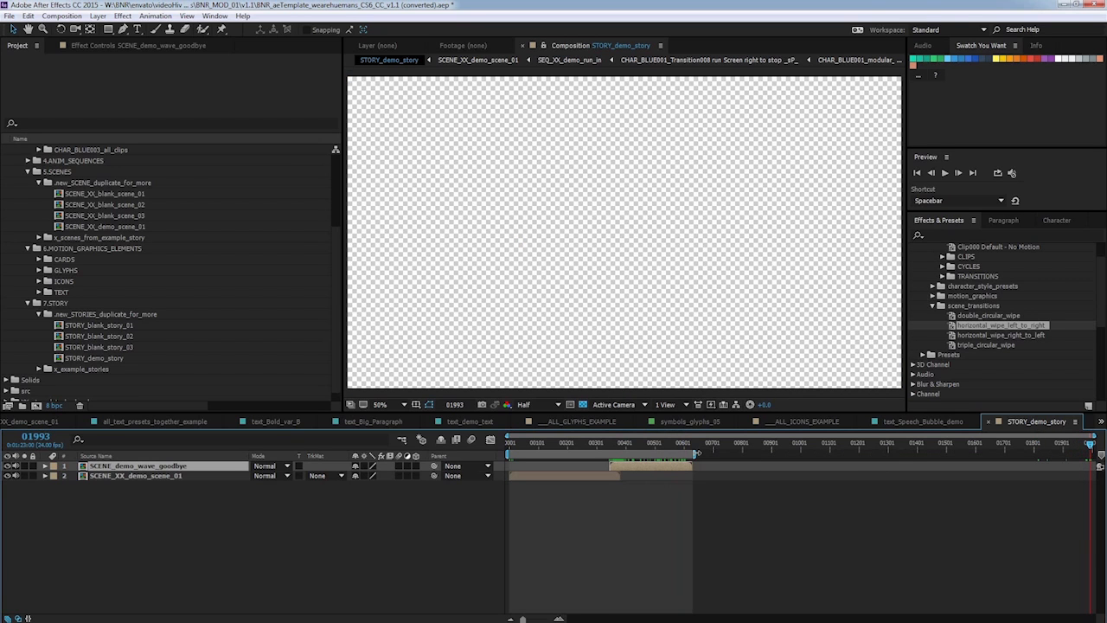
click(740, 494)
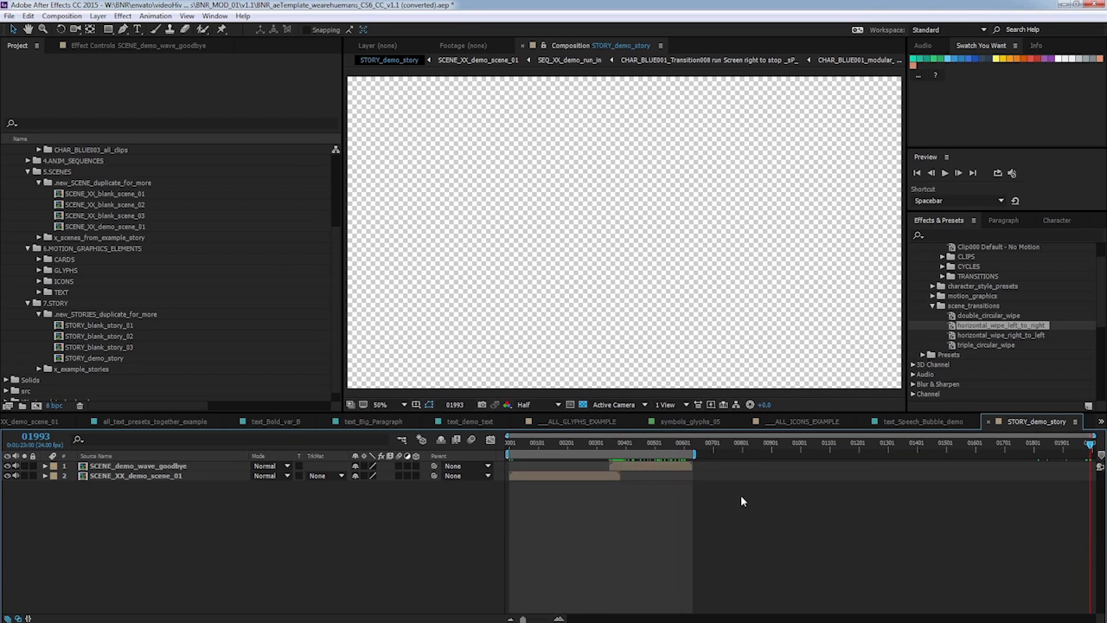
click(78, 15)
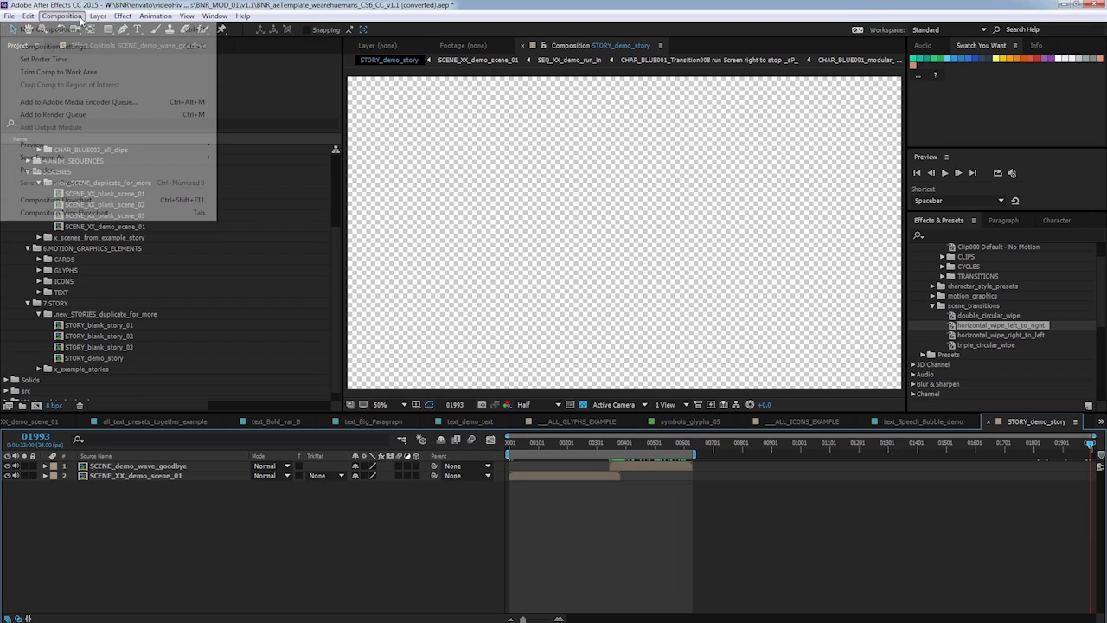
click(83, 72)
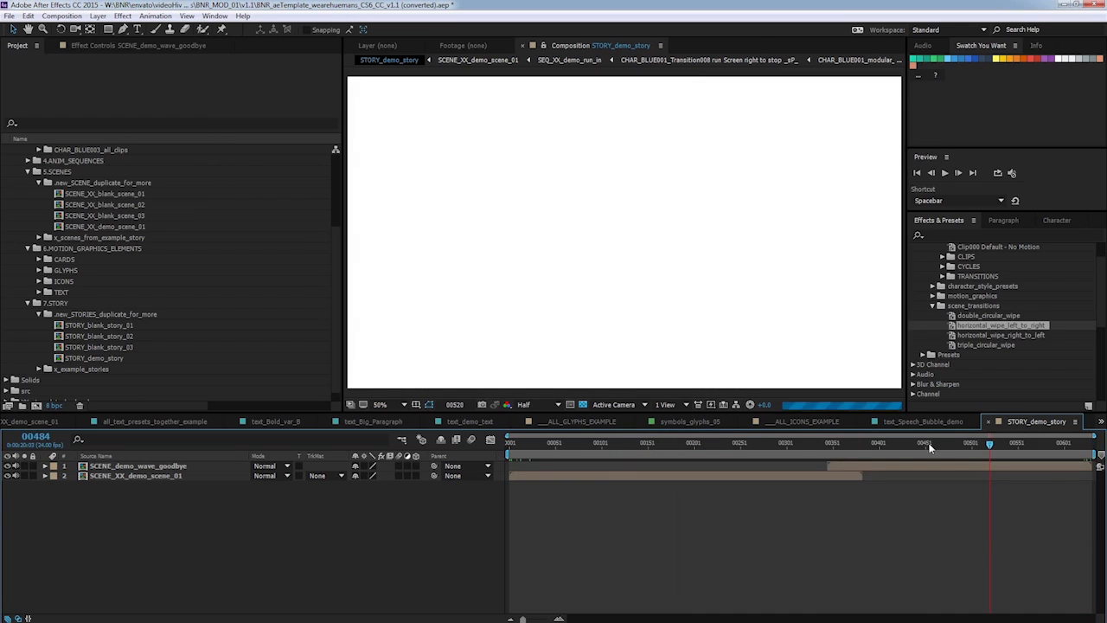
Scrub through the trimmed story and add STORY_demo_story to the render queue.
click(865, 442)
drag(854, 439, 792, 567)
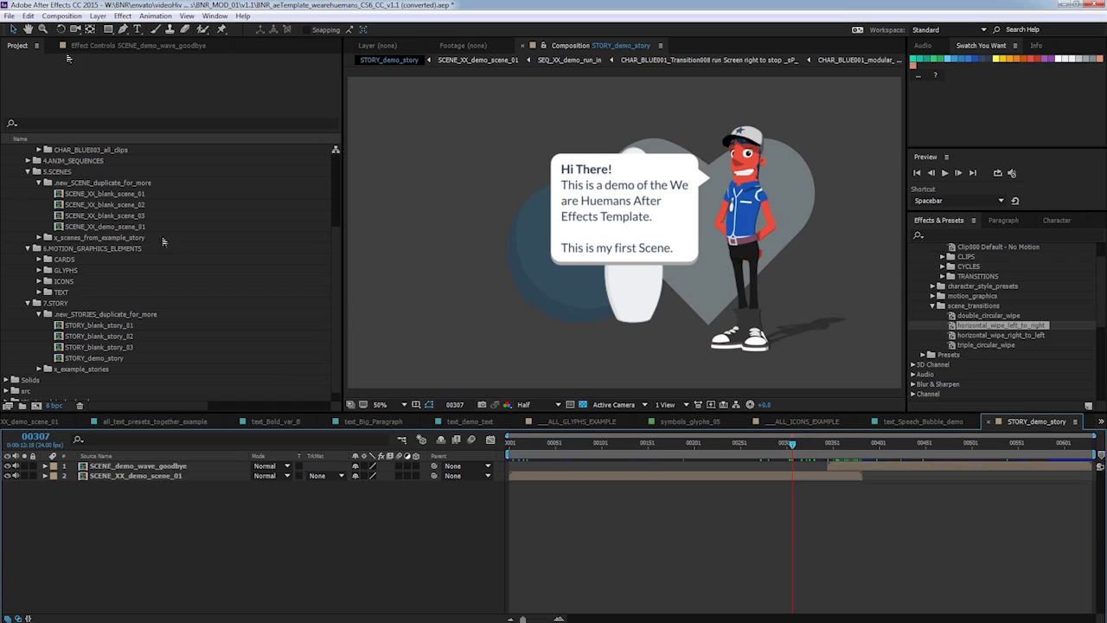
click(69, 17)
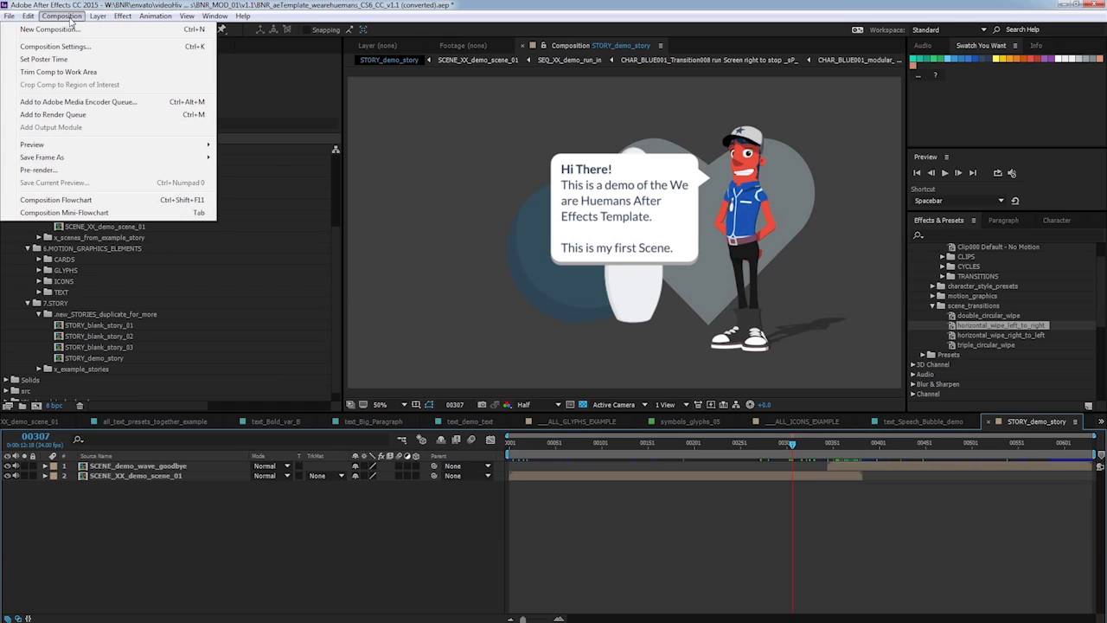
click(54, 114)
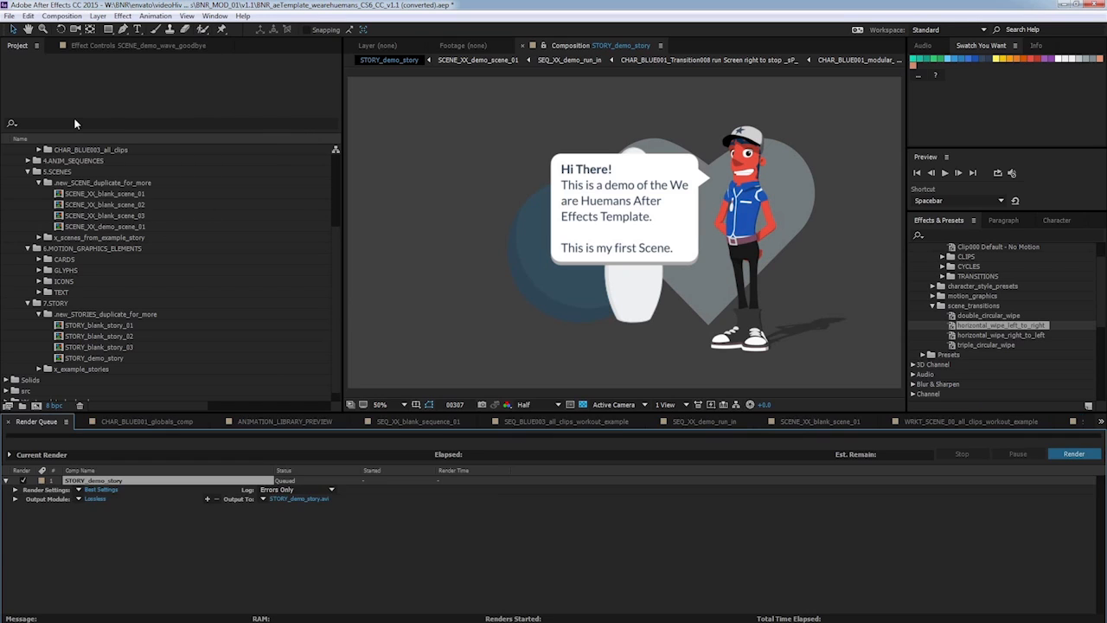
Set the output module format to QuickTime with the PNG video codec.
click(94, 499)
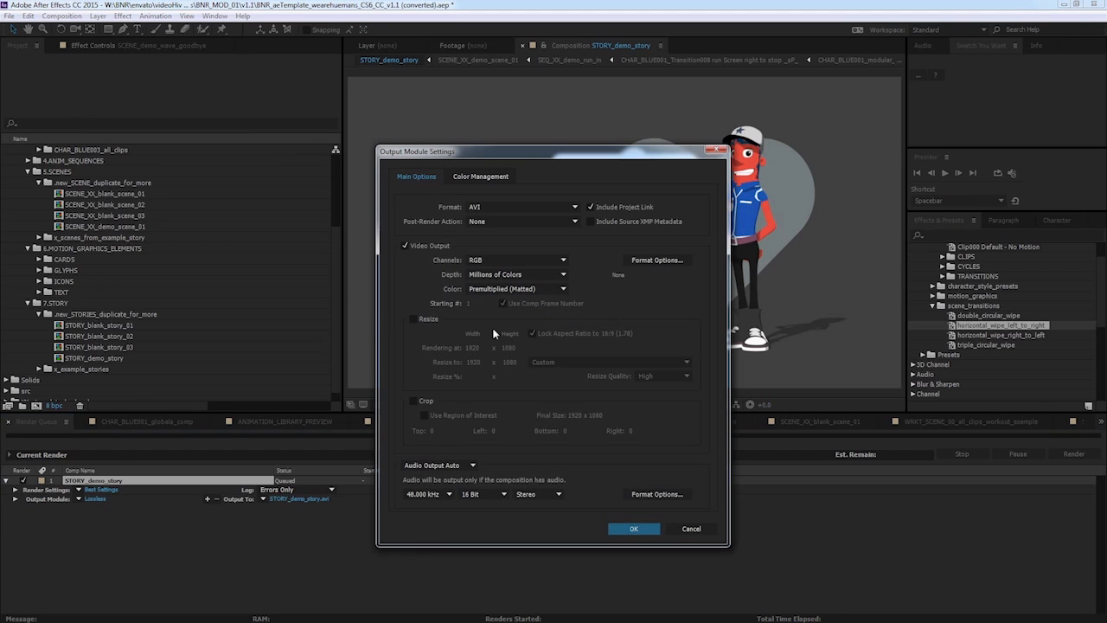
click(571, 206)
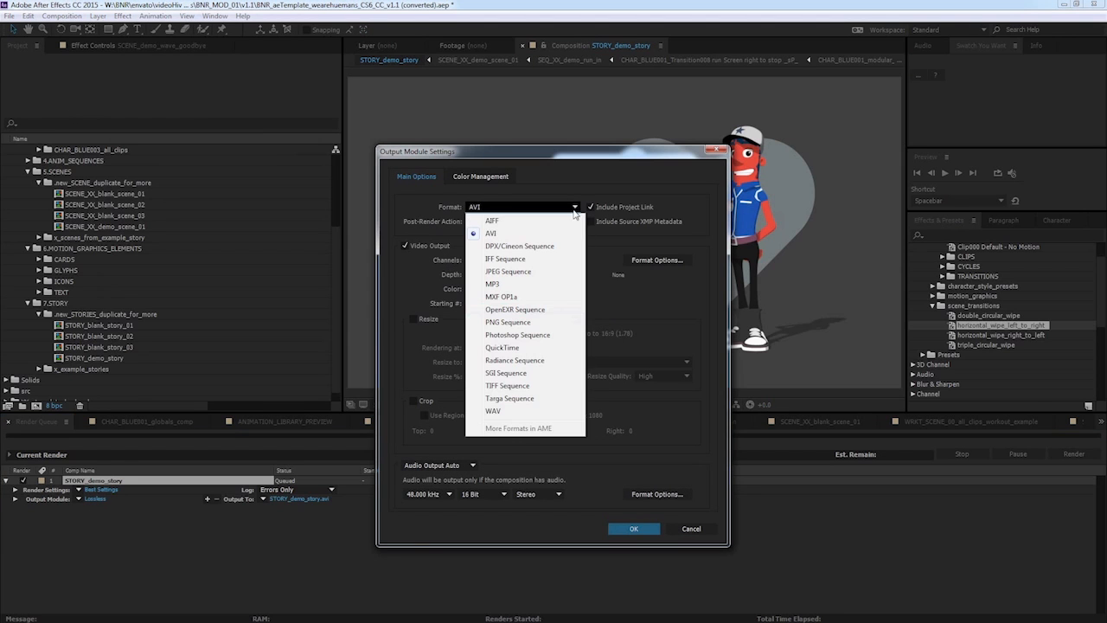
click(548, 347)
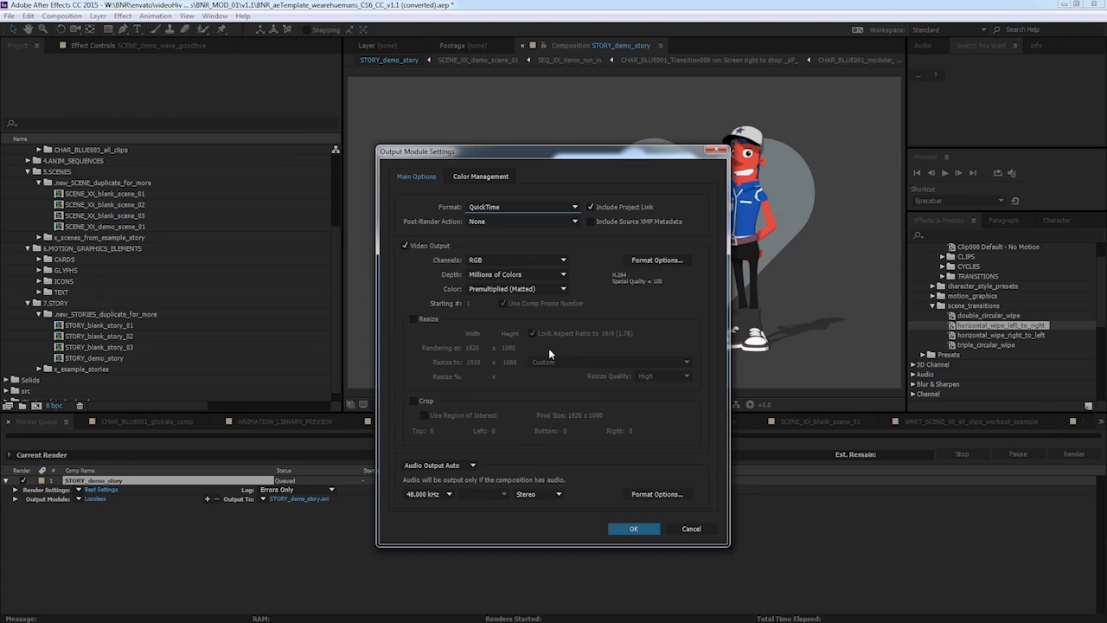
click(649, 262)
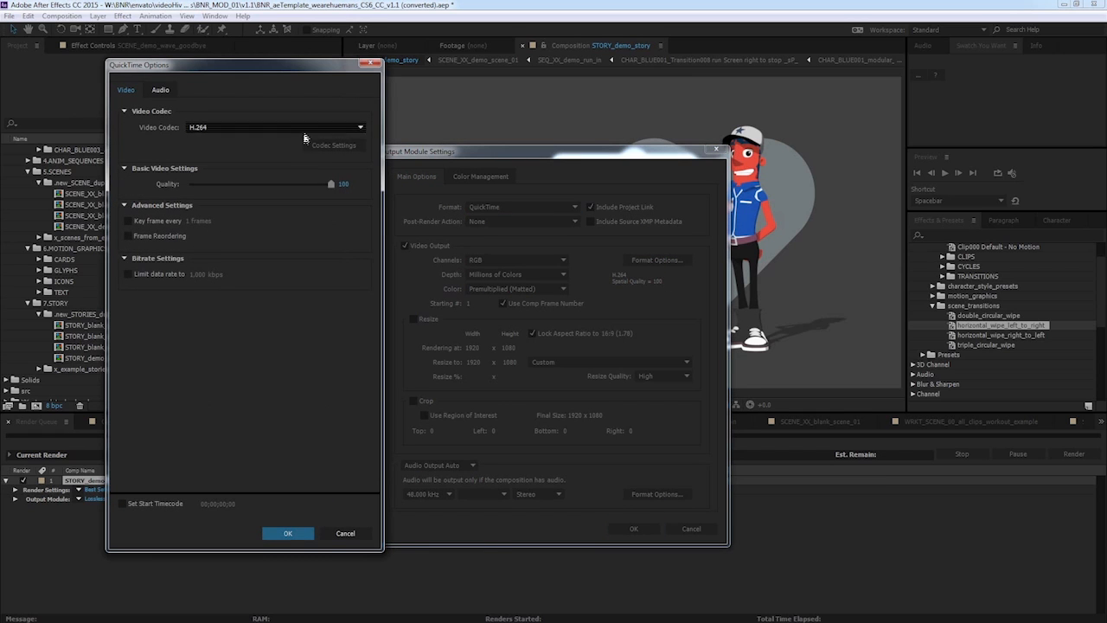
click(260, 127)
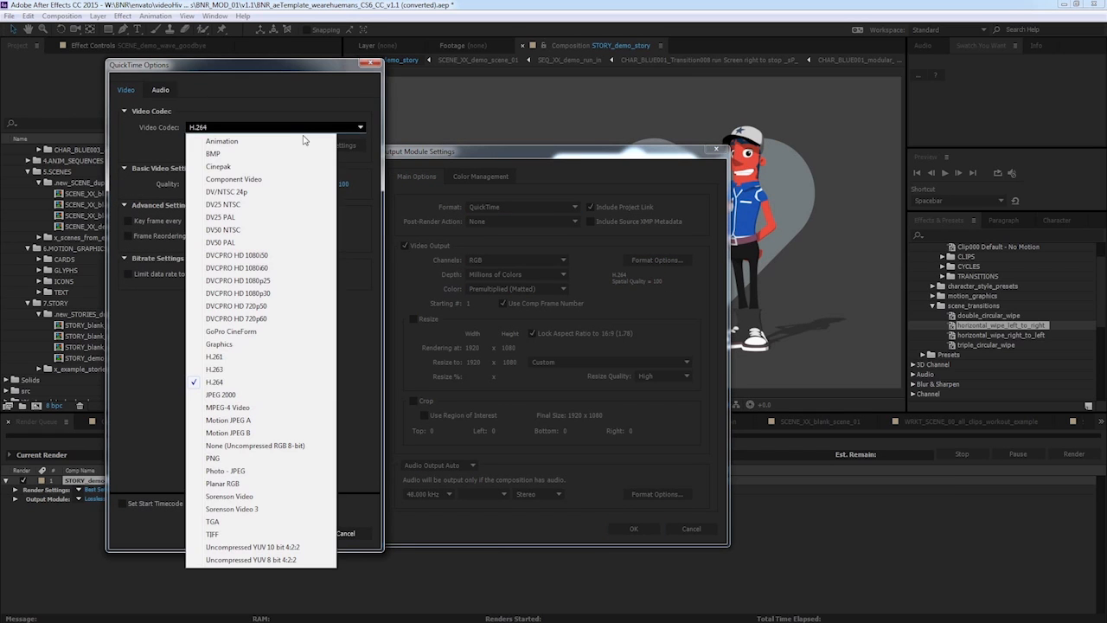
click(249, 460)
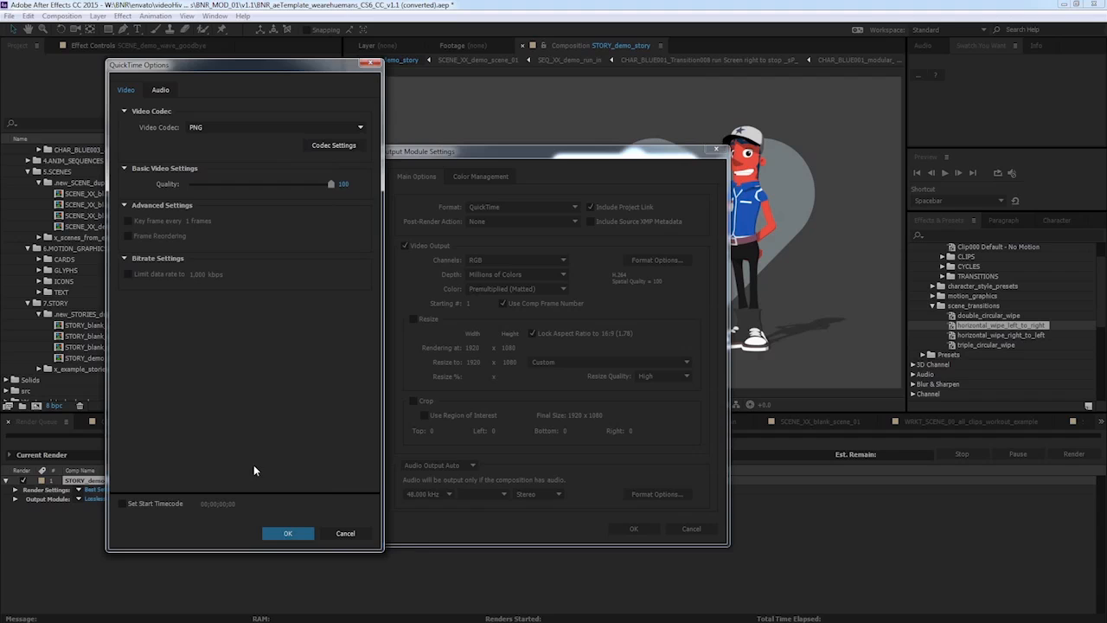
click(288, 533)
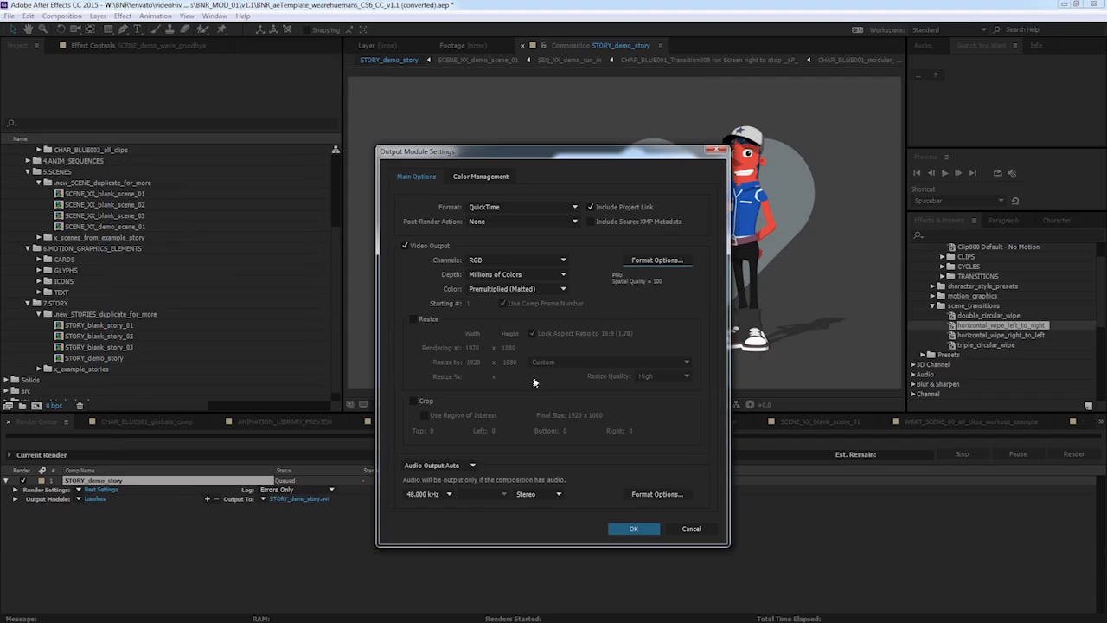
click(635, 529)
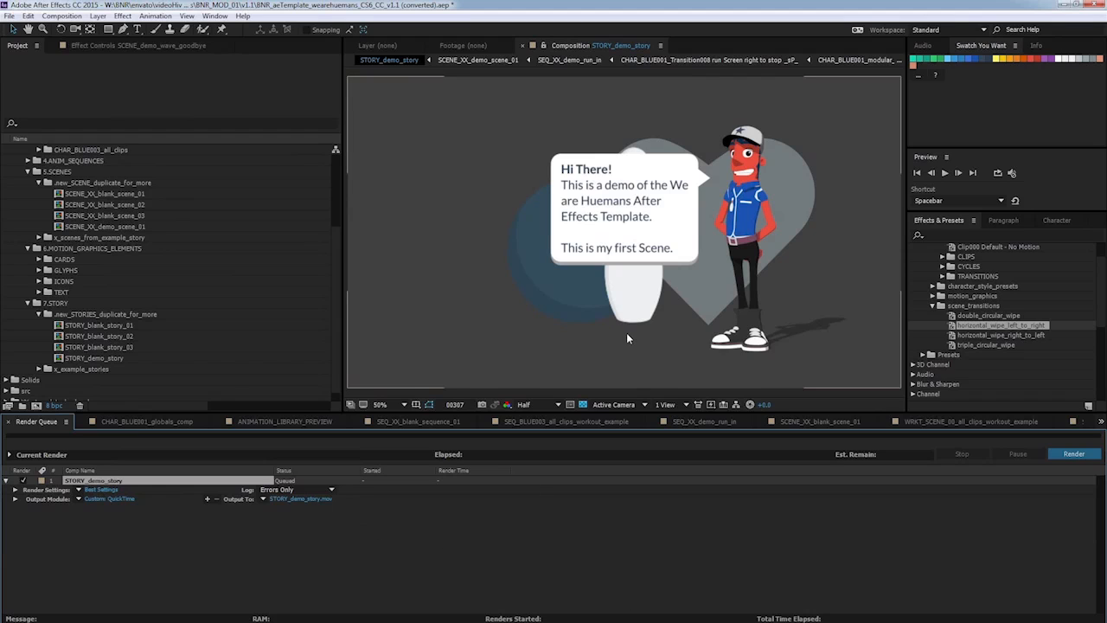
Set the render settings' proxy use to Use All Proxies and check the output file destination.
click(101, 489)
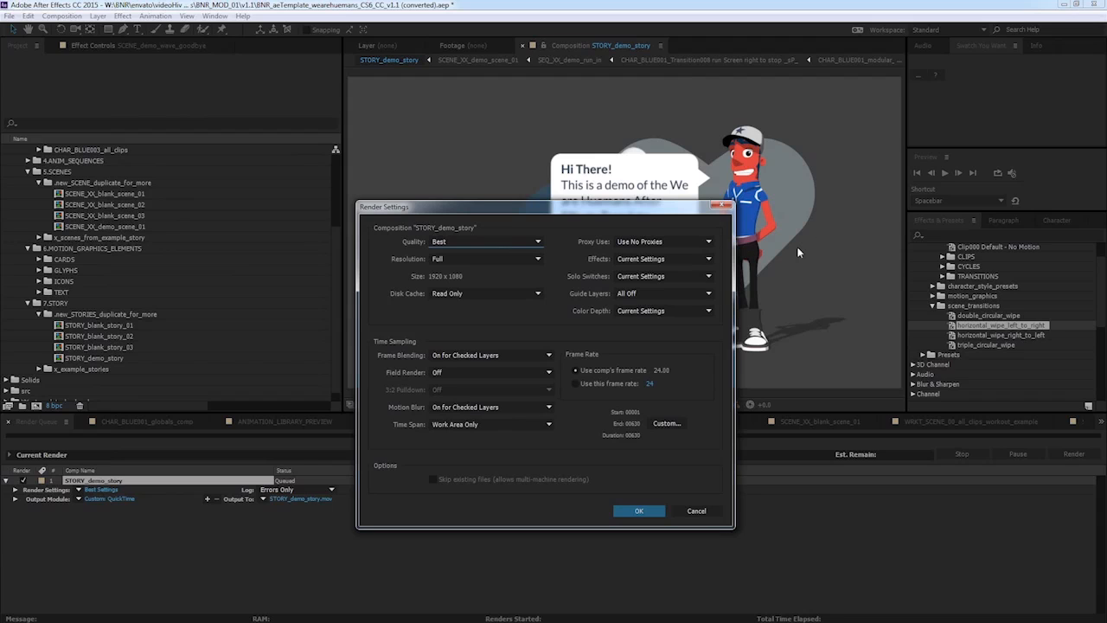
click(709, 244)
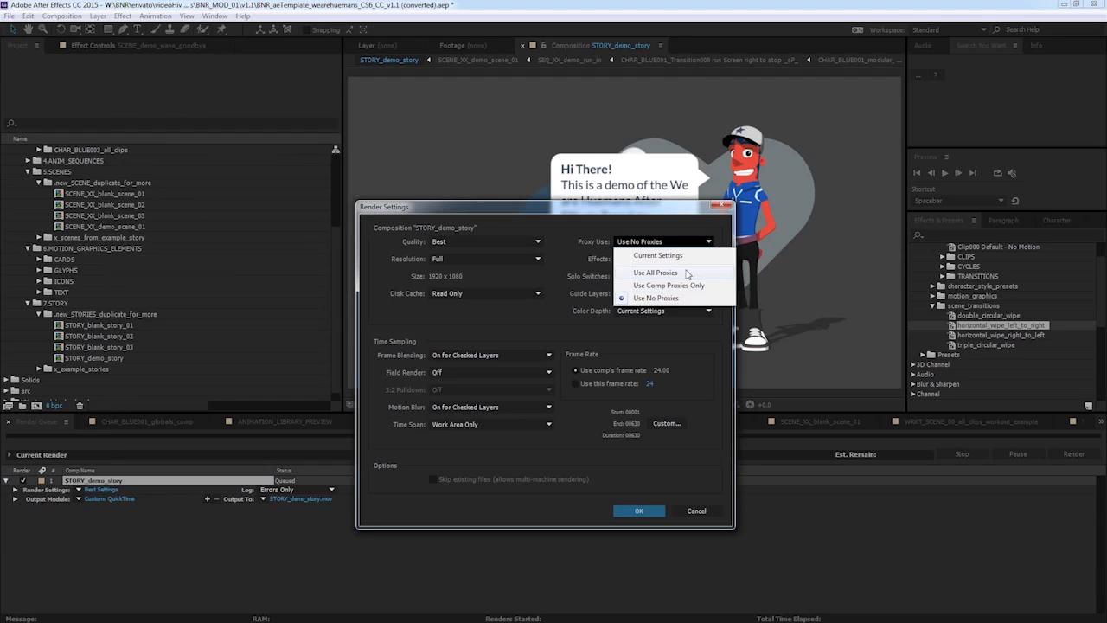
click(687, 274)
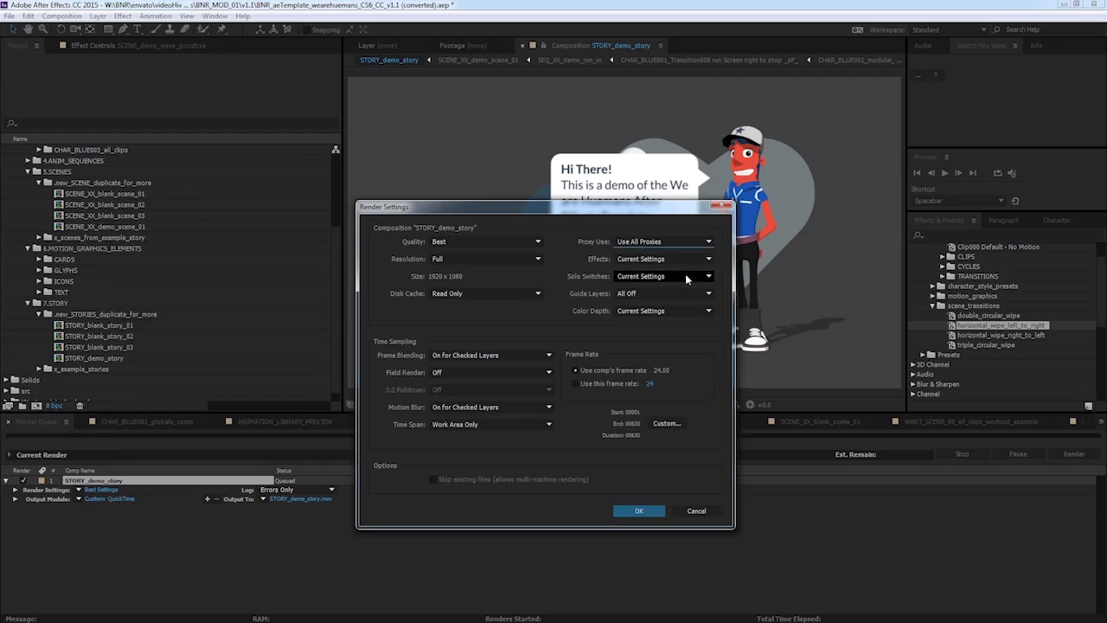
click(642, 511)
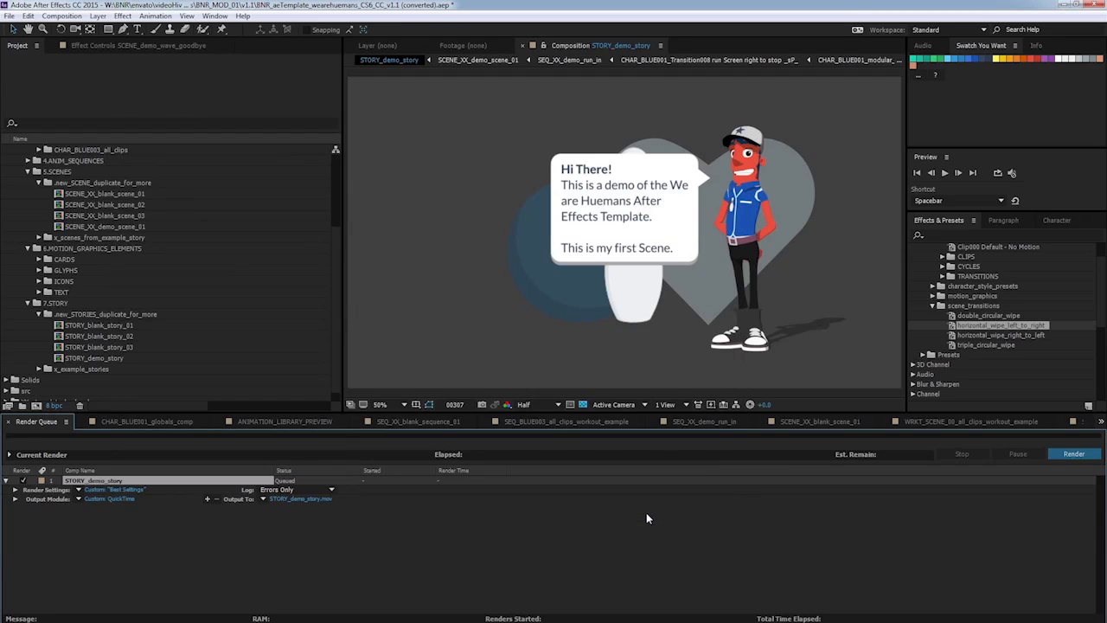
click(295, 499)
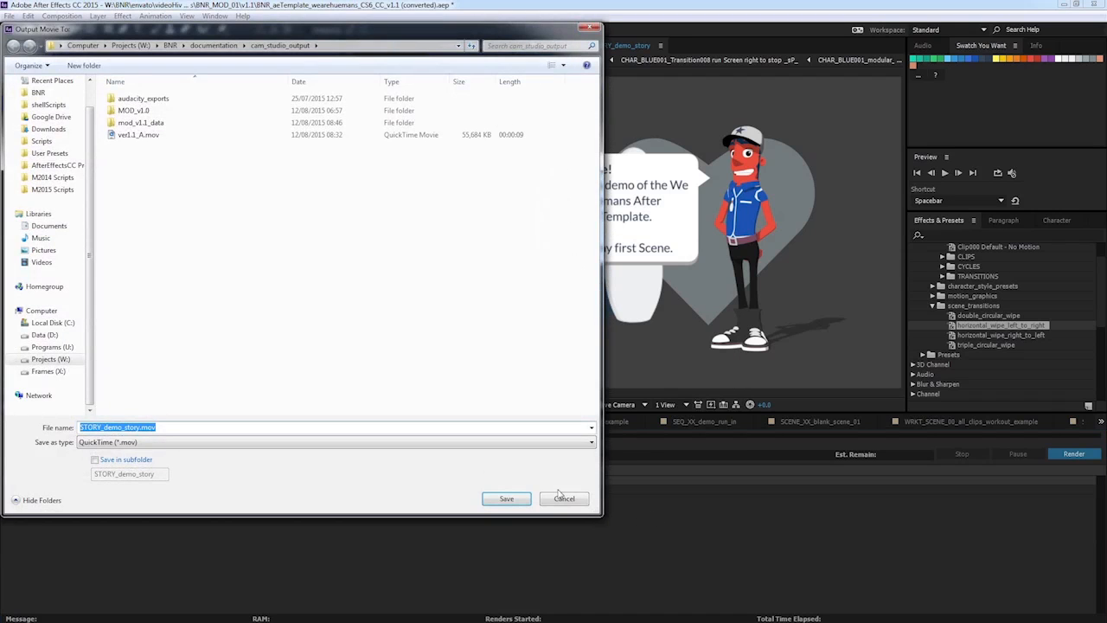
click(562, 494)
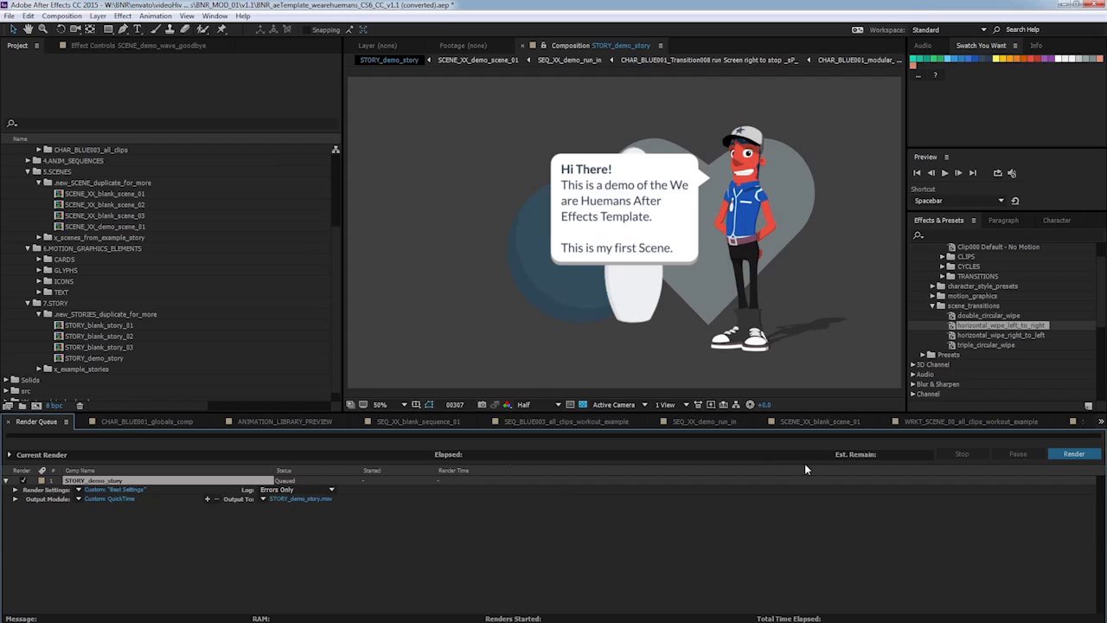